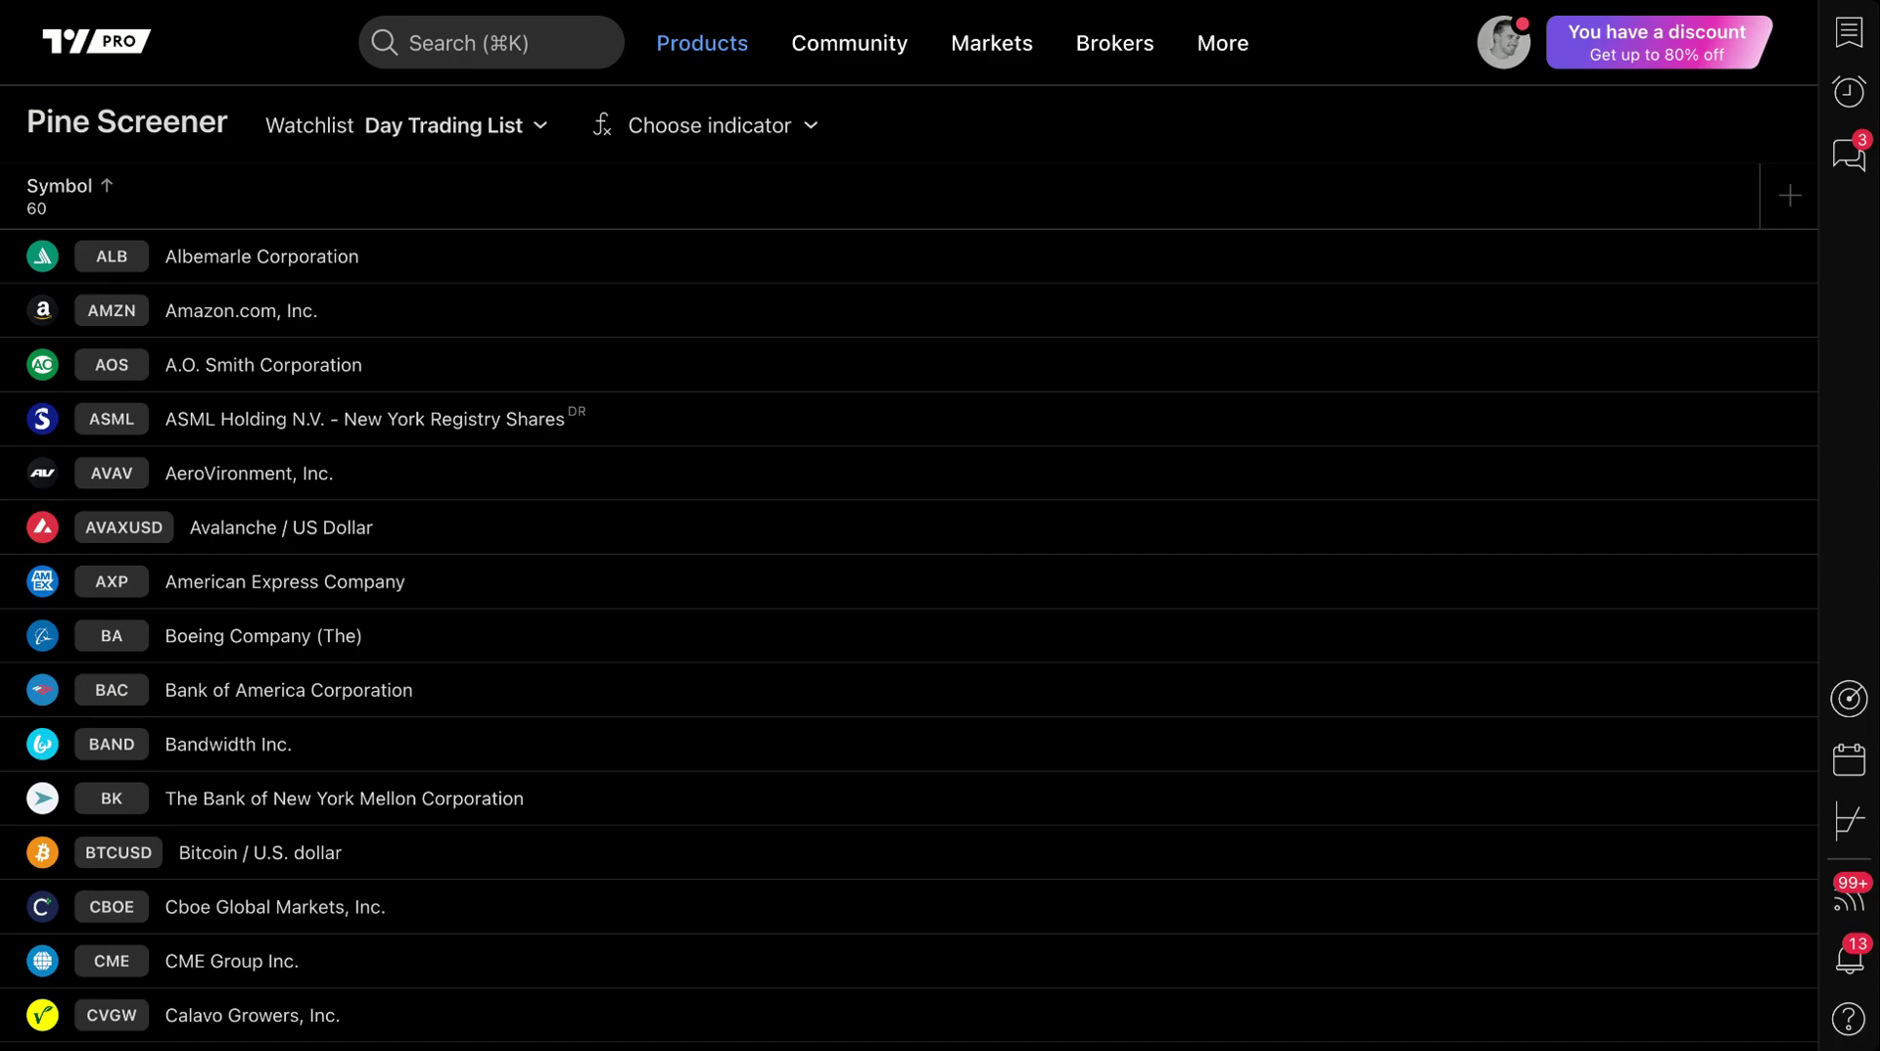
Reload the Pine Screener page
{"action": "mouse_move", "coordinate": [973, 85]}
{"action": "mouse_move", "coordinate": [701, 51]}
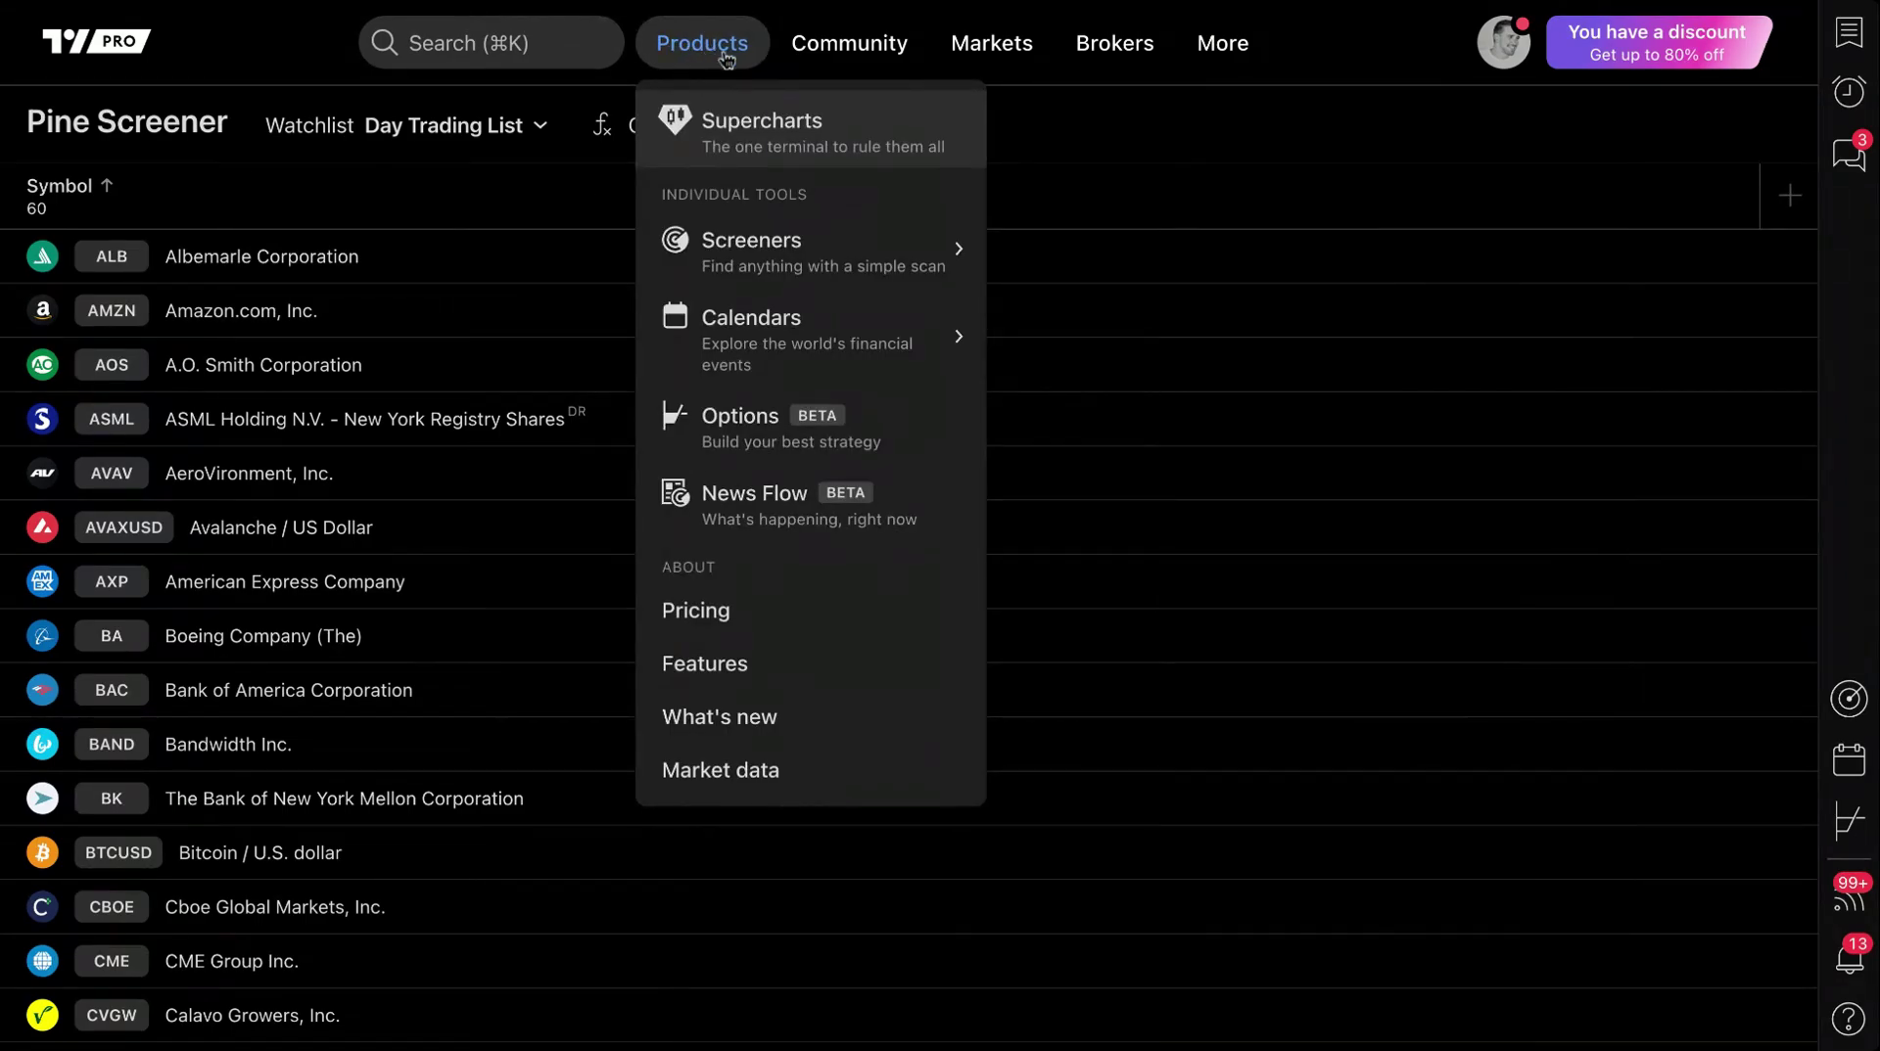
{"action": "mouse_move", "coordinate": [750, 256]}
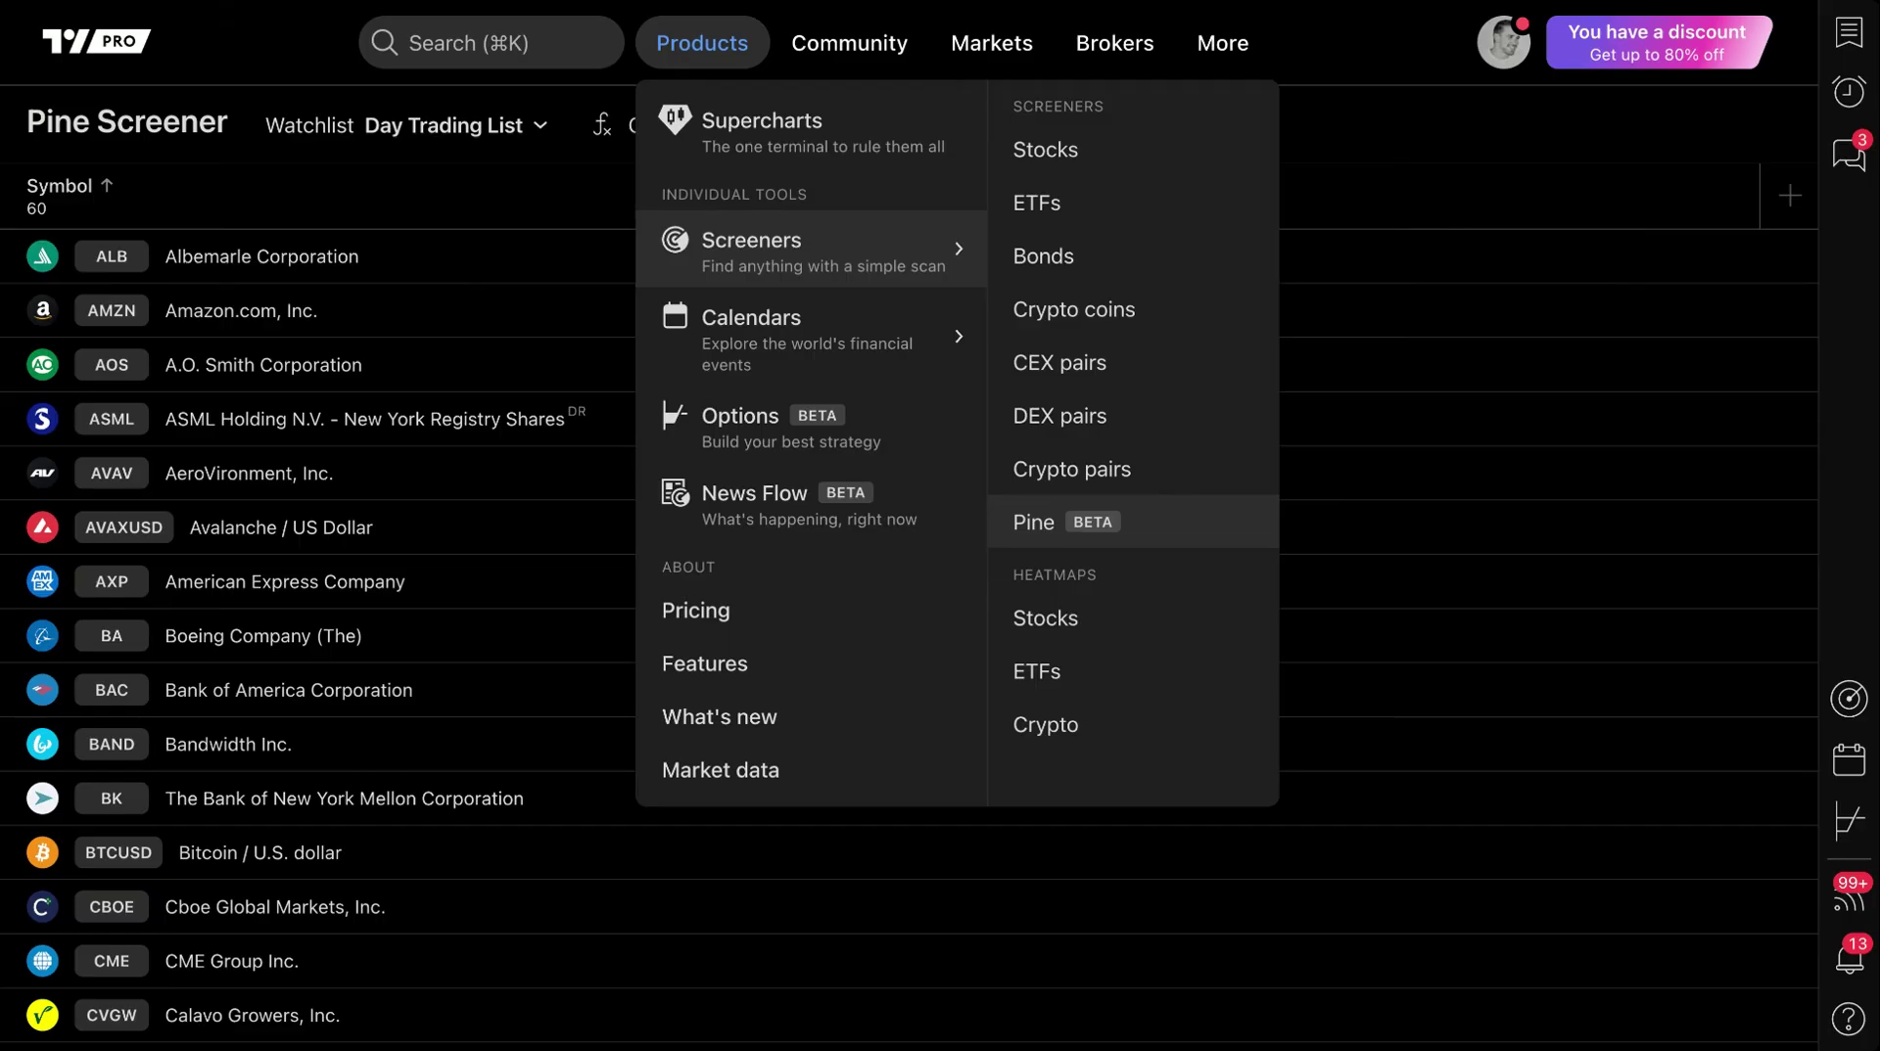
{"action": "left_click", "coordinate": [1067, 532]}
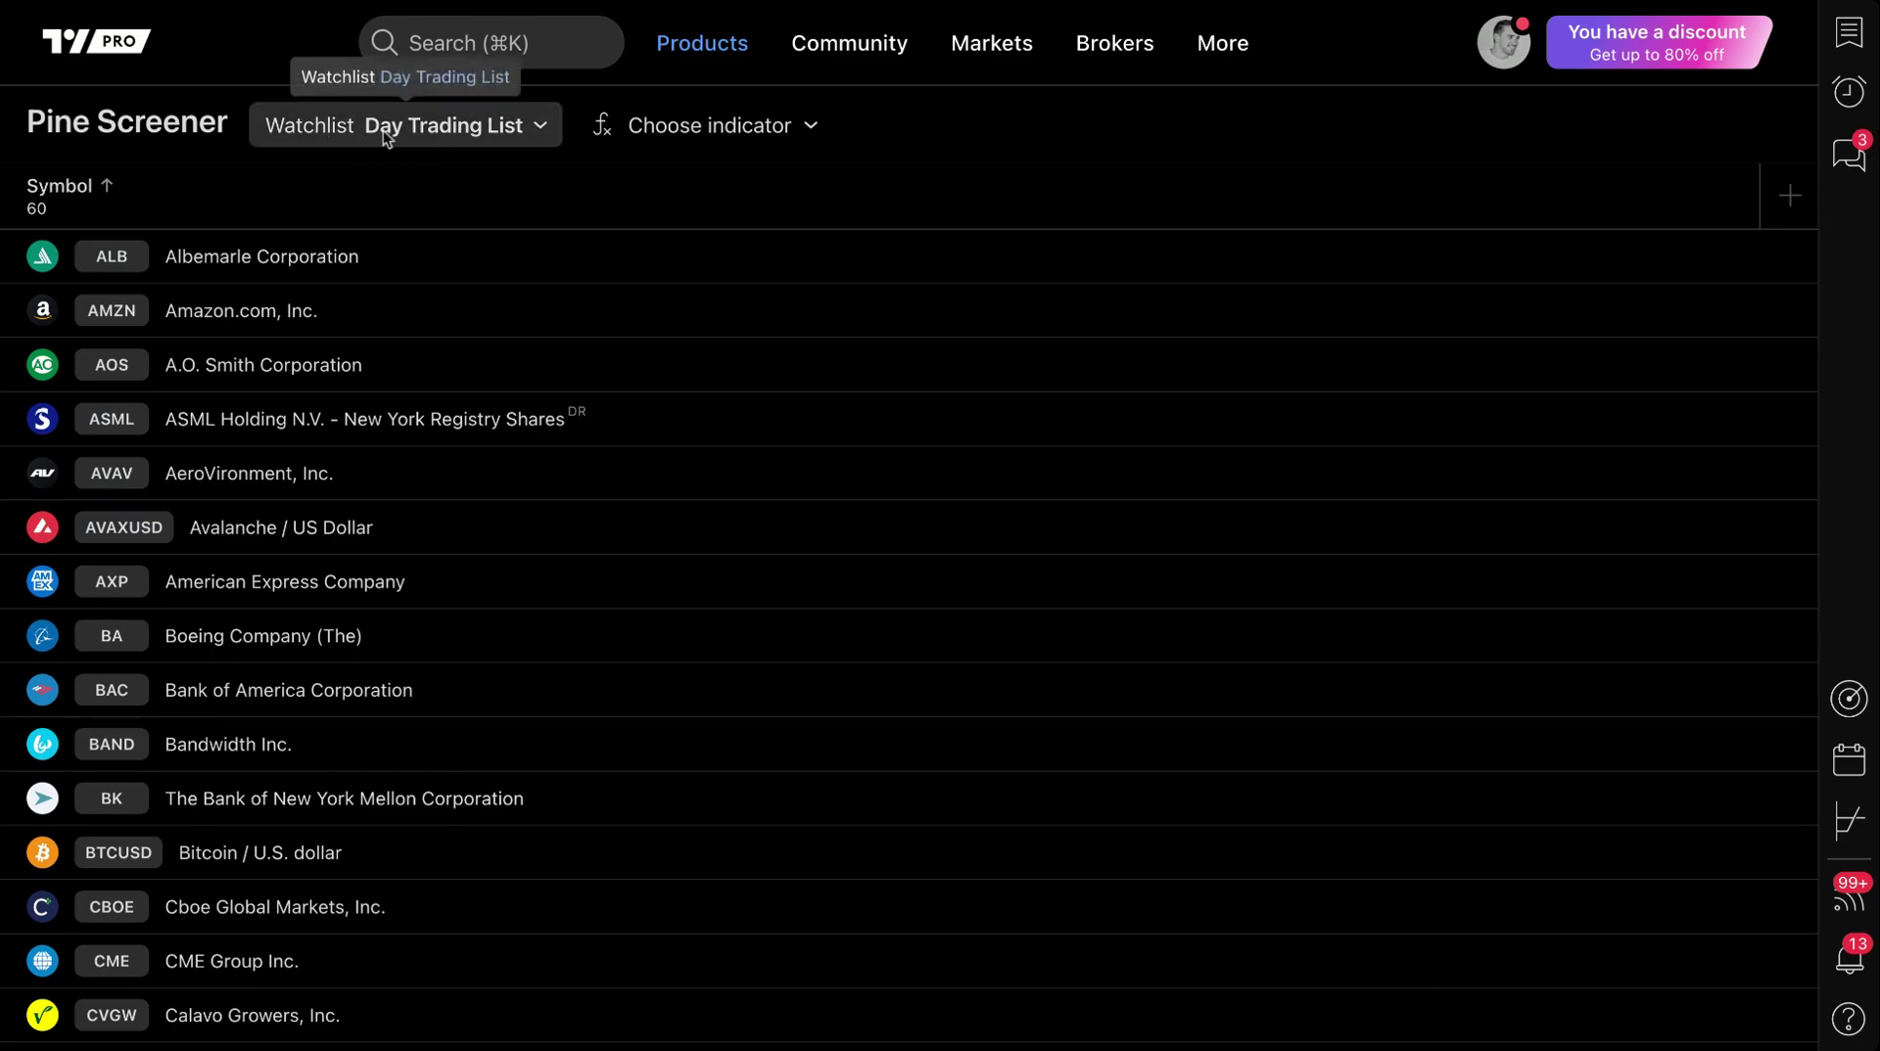
Look through the favourite indicators list without choosing one
{"action": "left_click", "coordinate": [654, 131]}
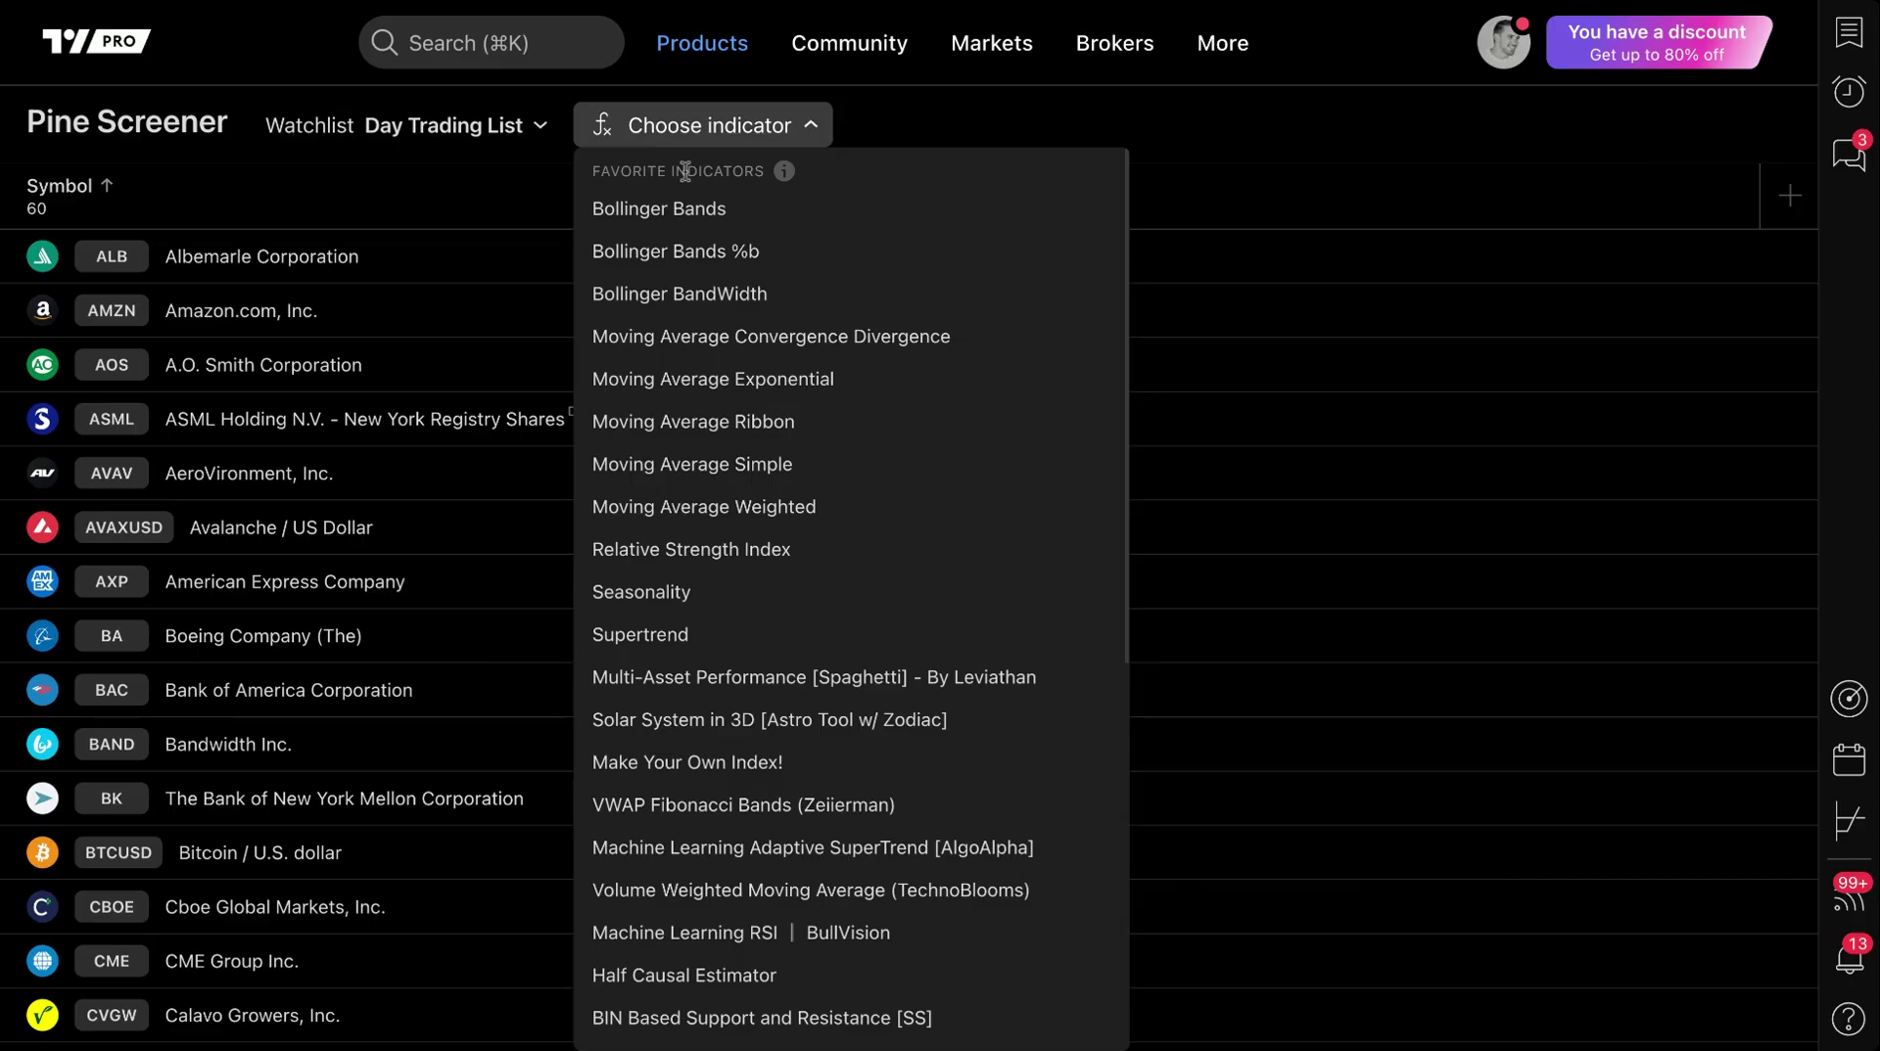
{"action": "left_click", "coordinate": [1253, 157]}
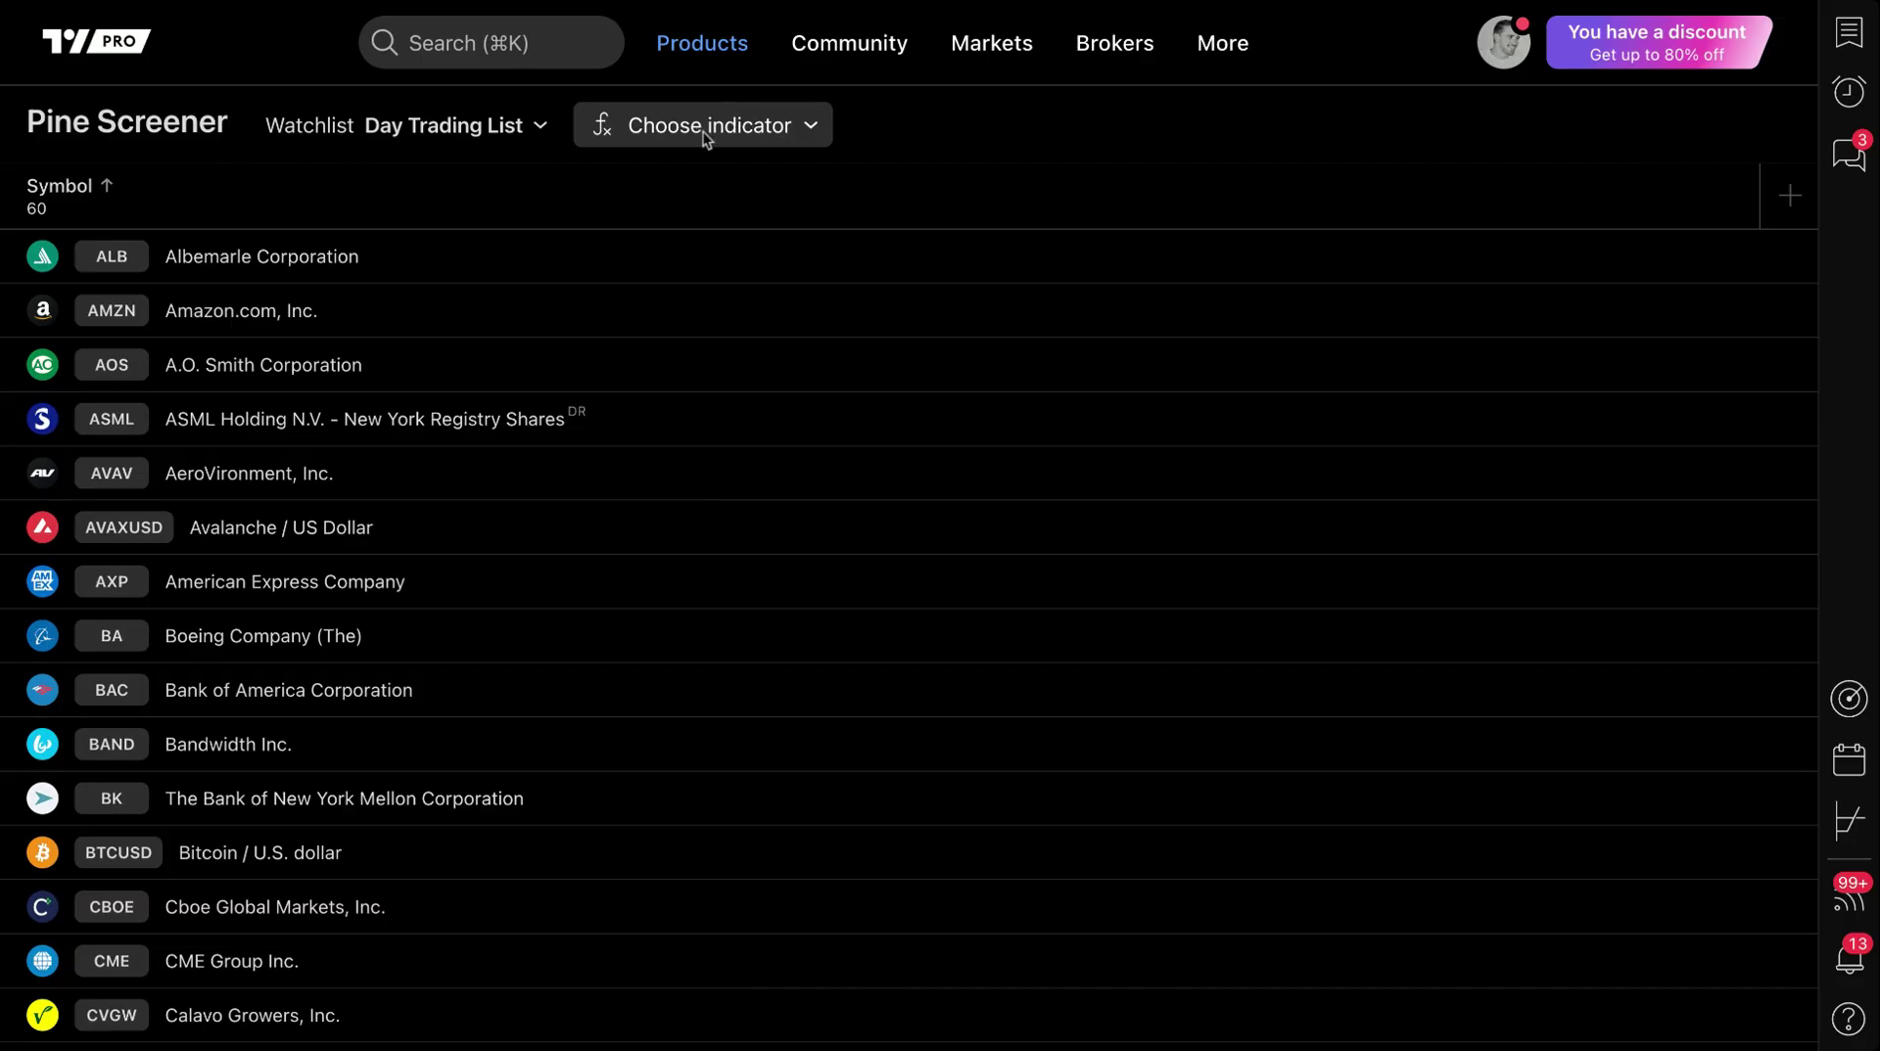
{"action": "left_click", "coordinate": [735, 127]}
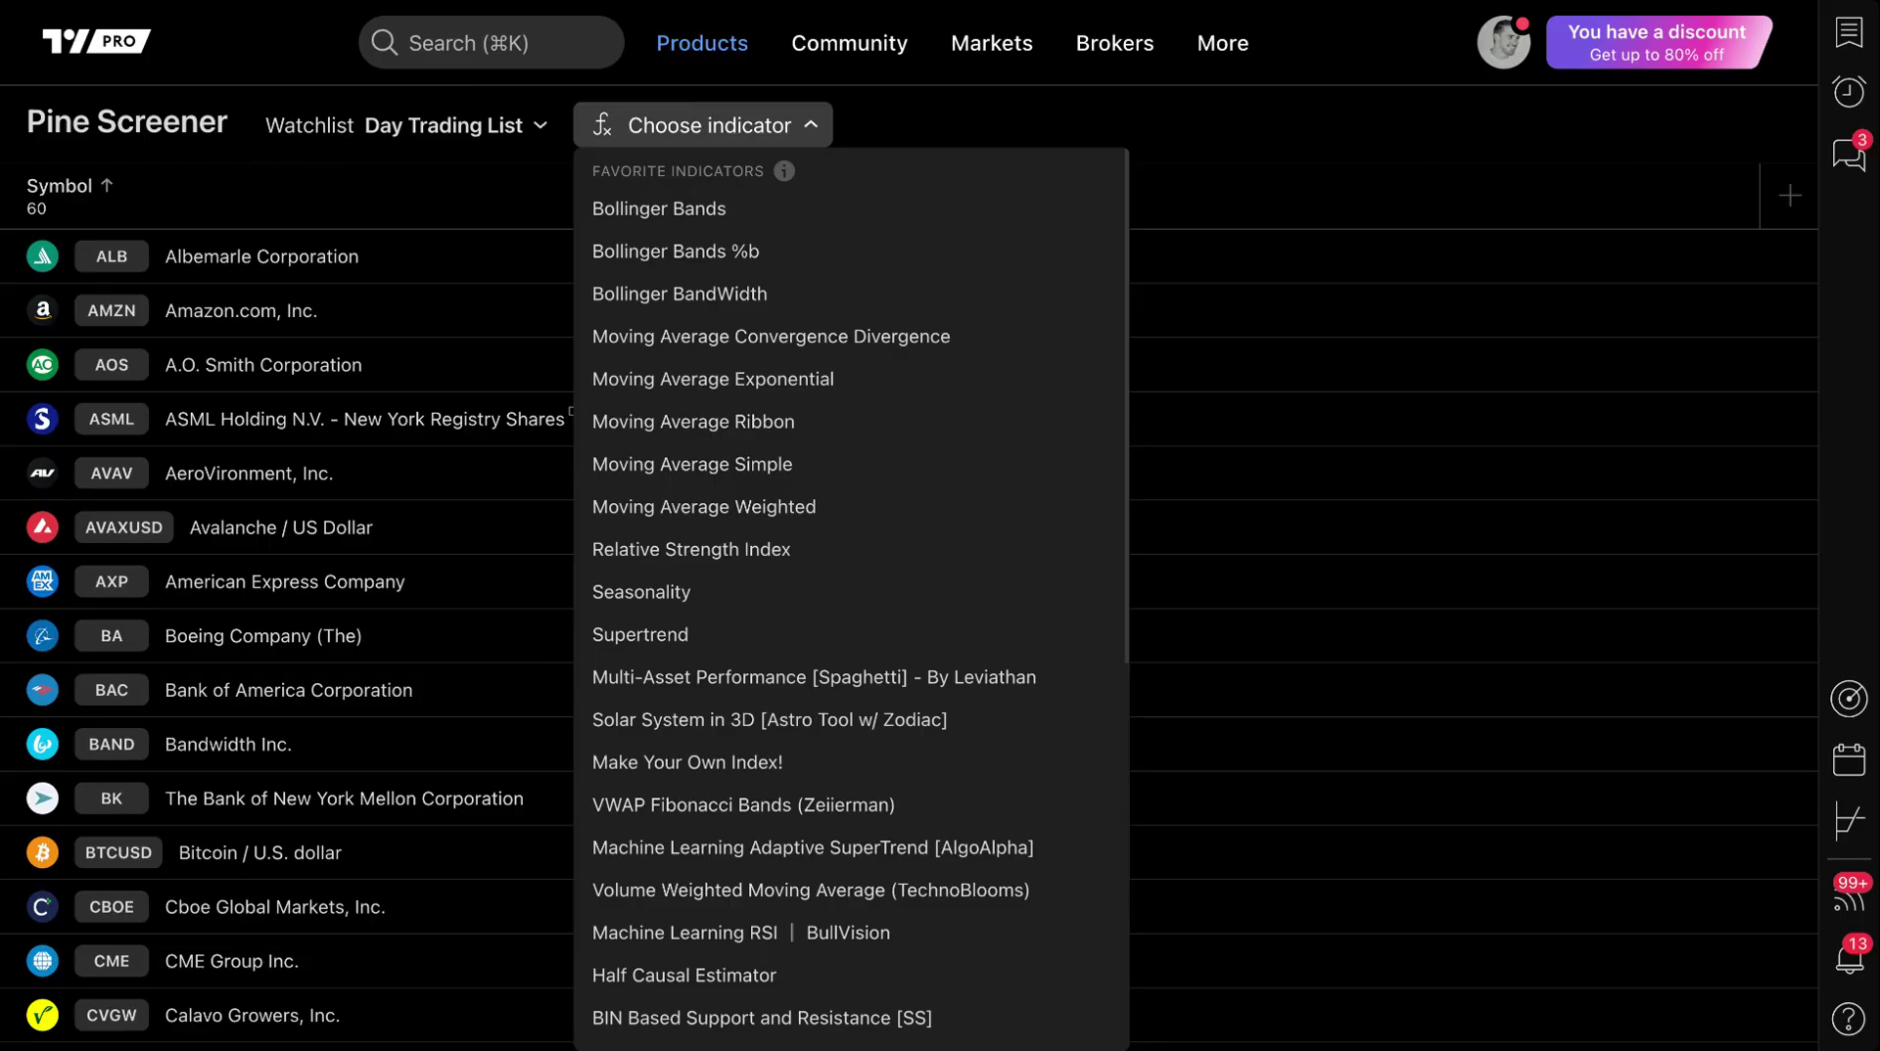
Keep Day Trading List as the watchlist being scanned
{"action": "left_click", "coordinate": [405, 135]}
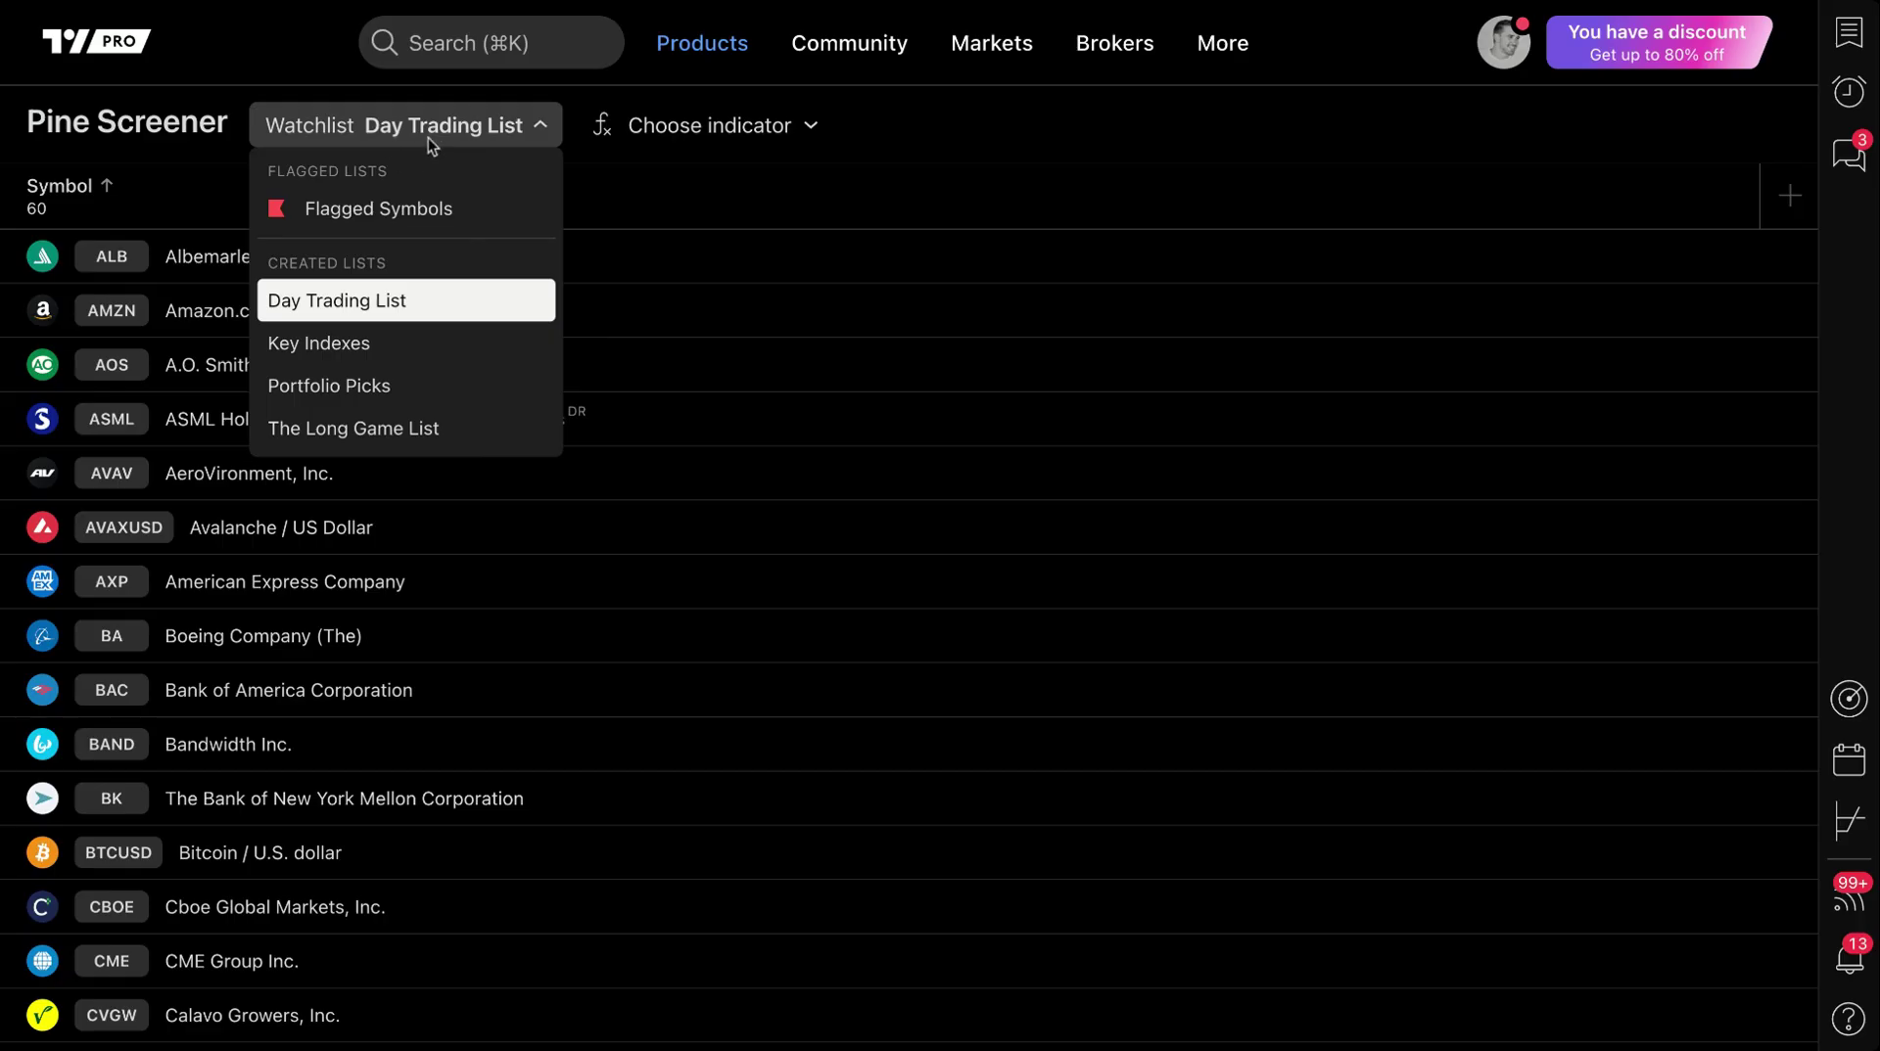
{"action": "left_click", "coordinate": [368, 303]}
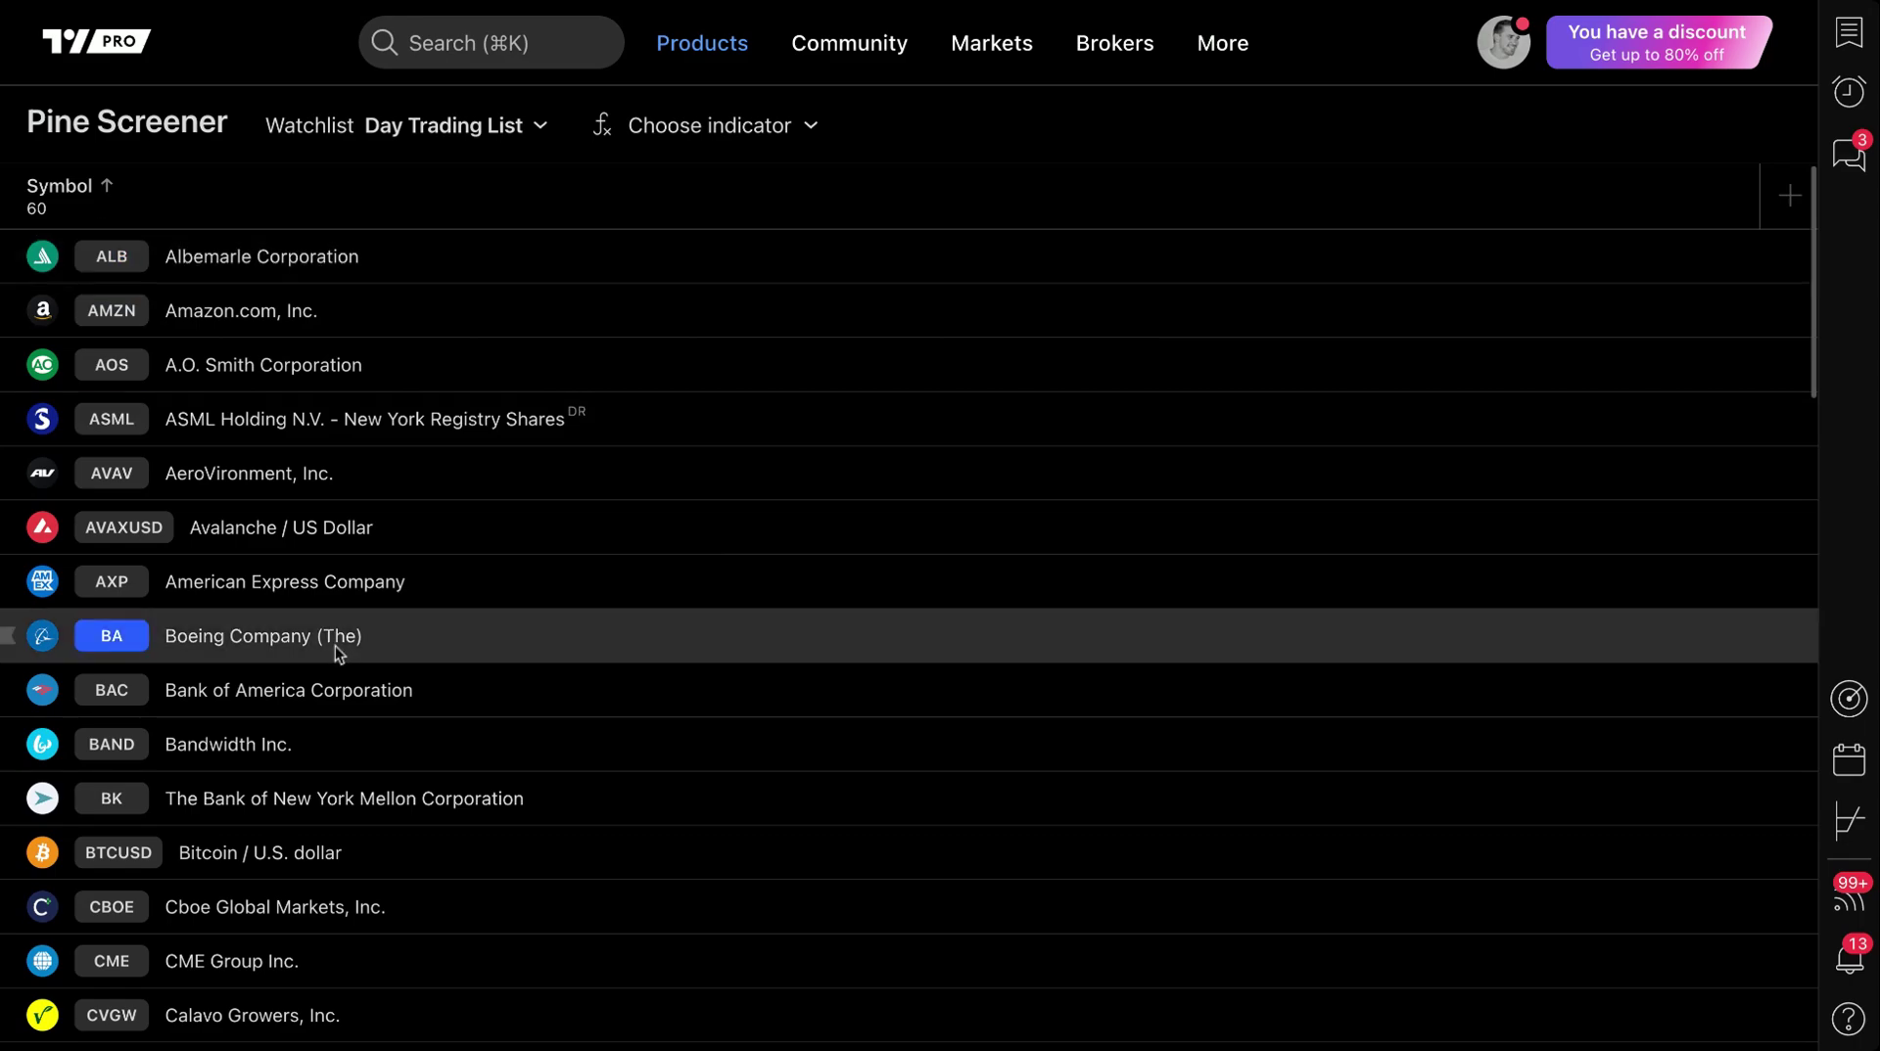
{"action": "scroll", "coordinate": [333, 644], "scroll_direction": "down", "scroll_amount": 5}
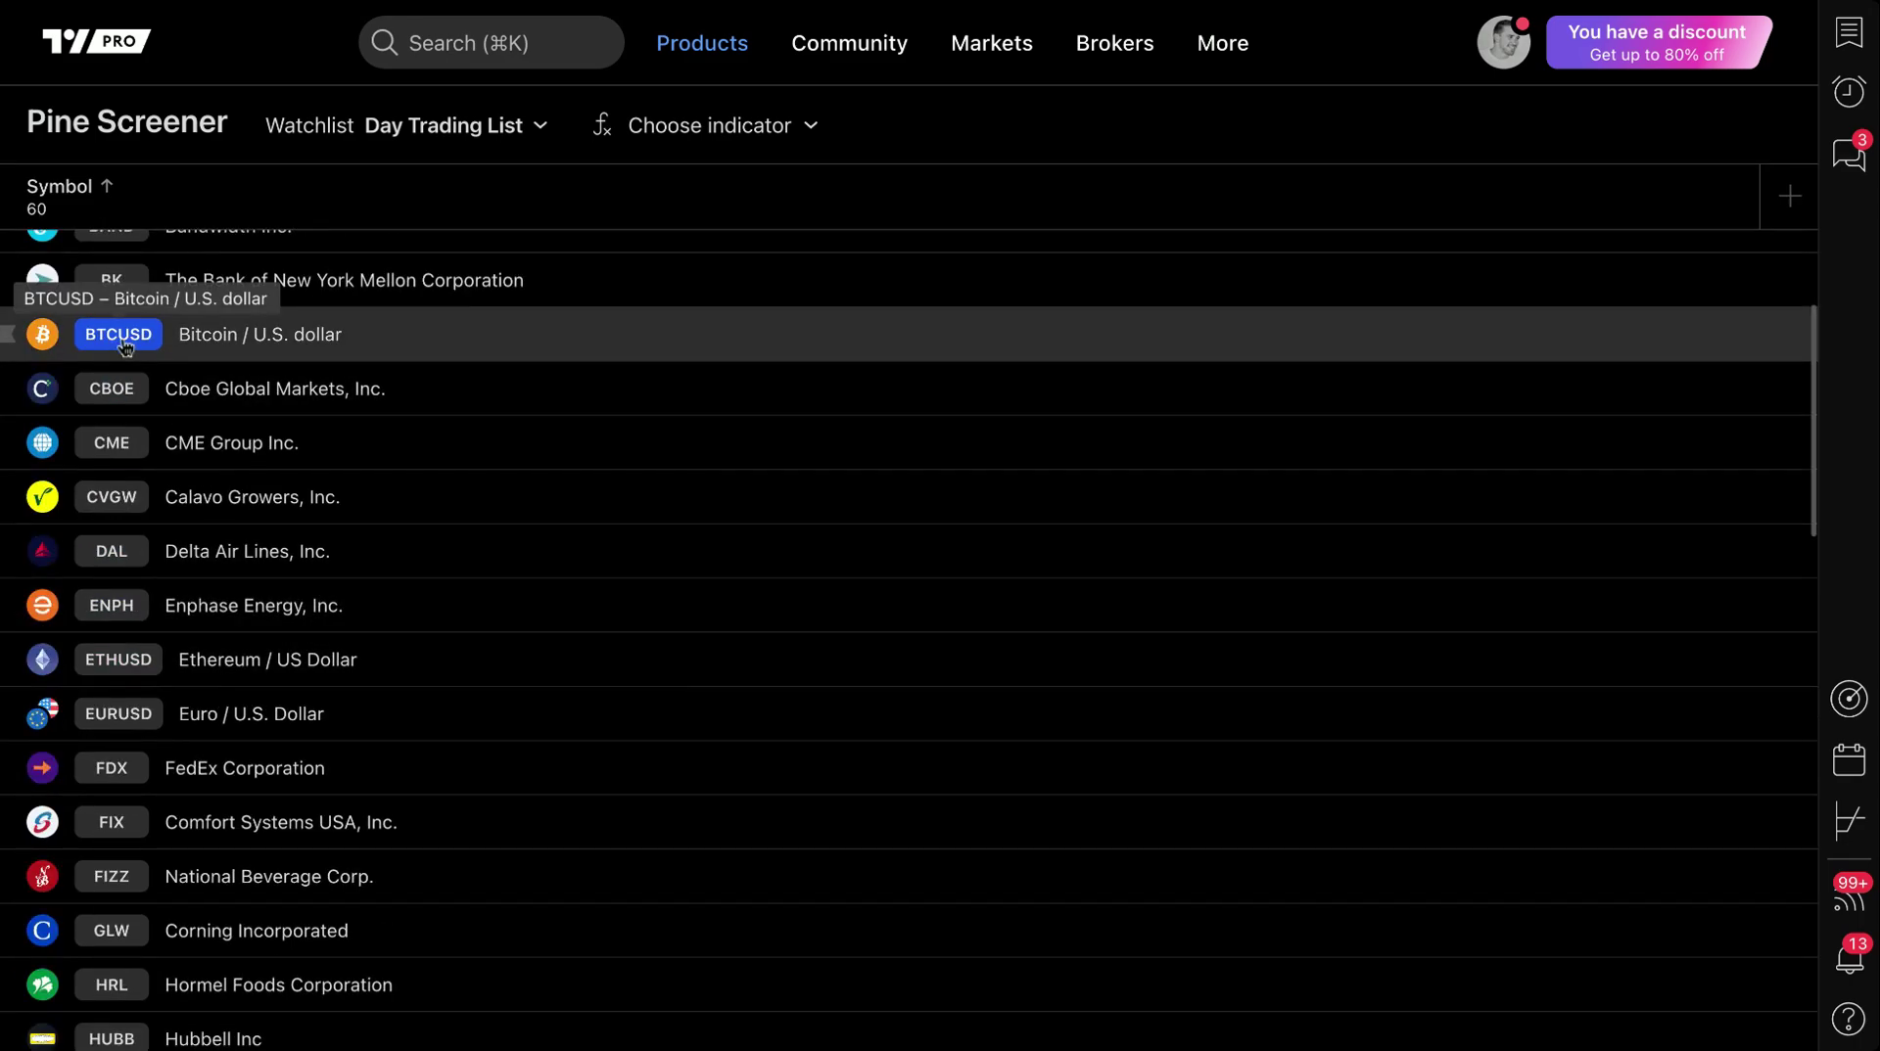
{"action": "scroll", "coordinate": [217, 626], "scroll_direction": "down", "scroll_amount": 15}
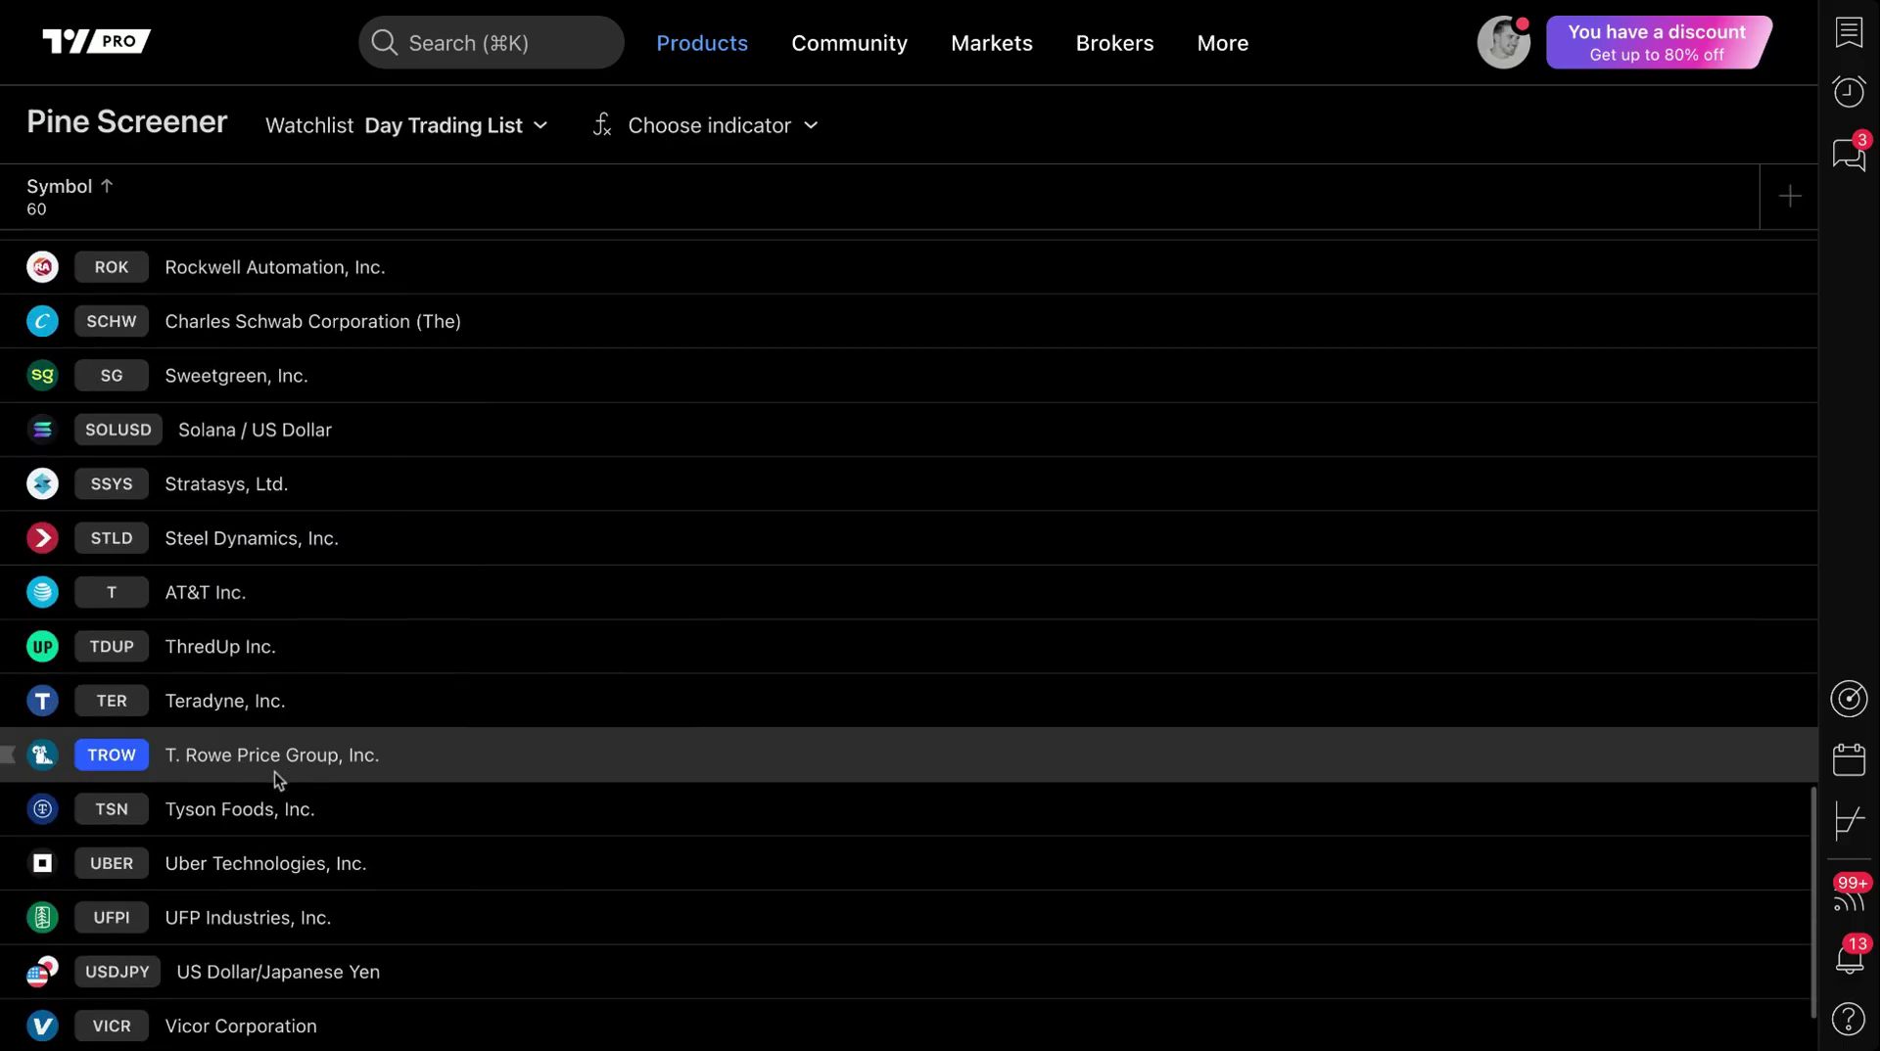
{"action": "scroll", "coordinate": [284, 756], "scroll_direction": "up", "scroll_amount": 20}
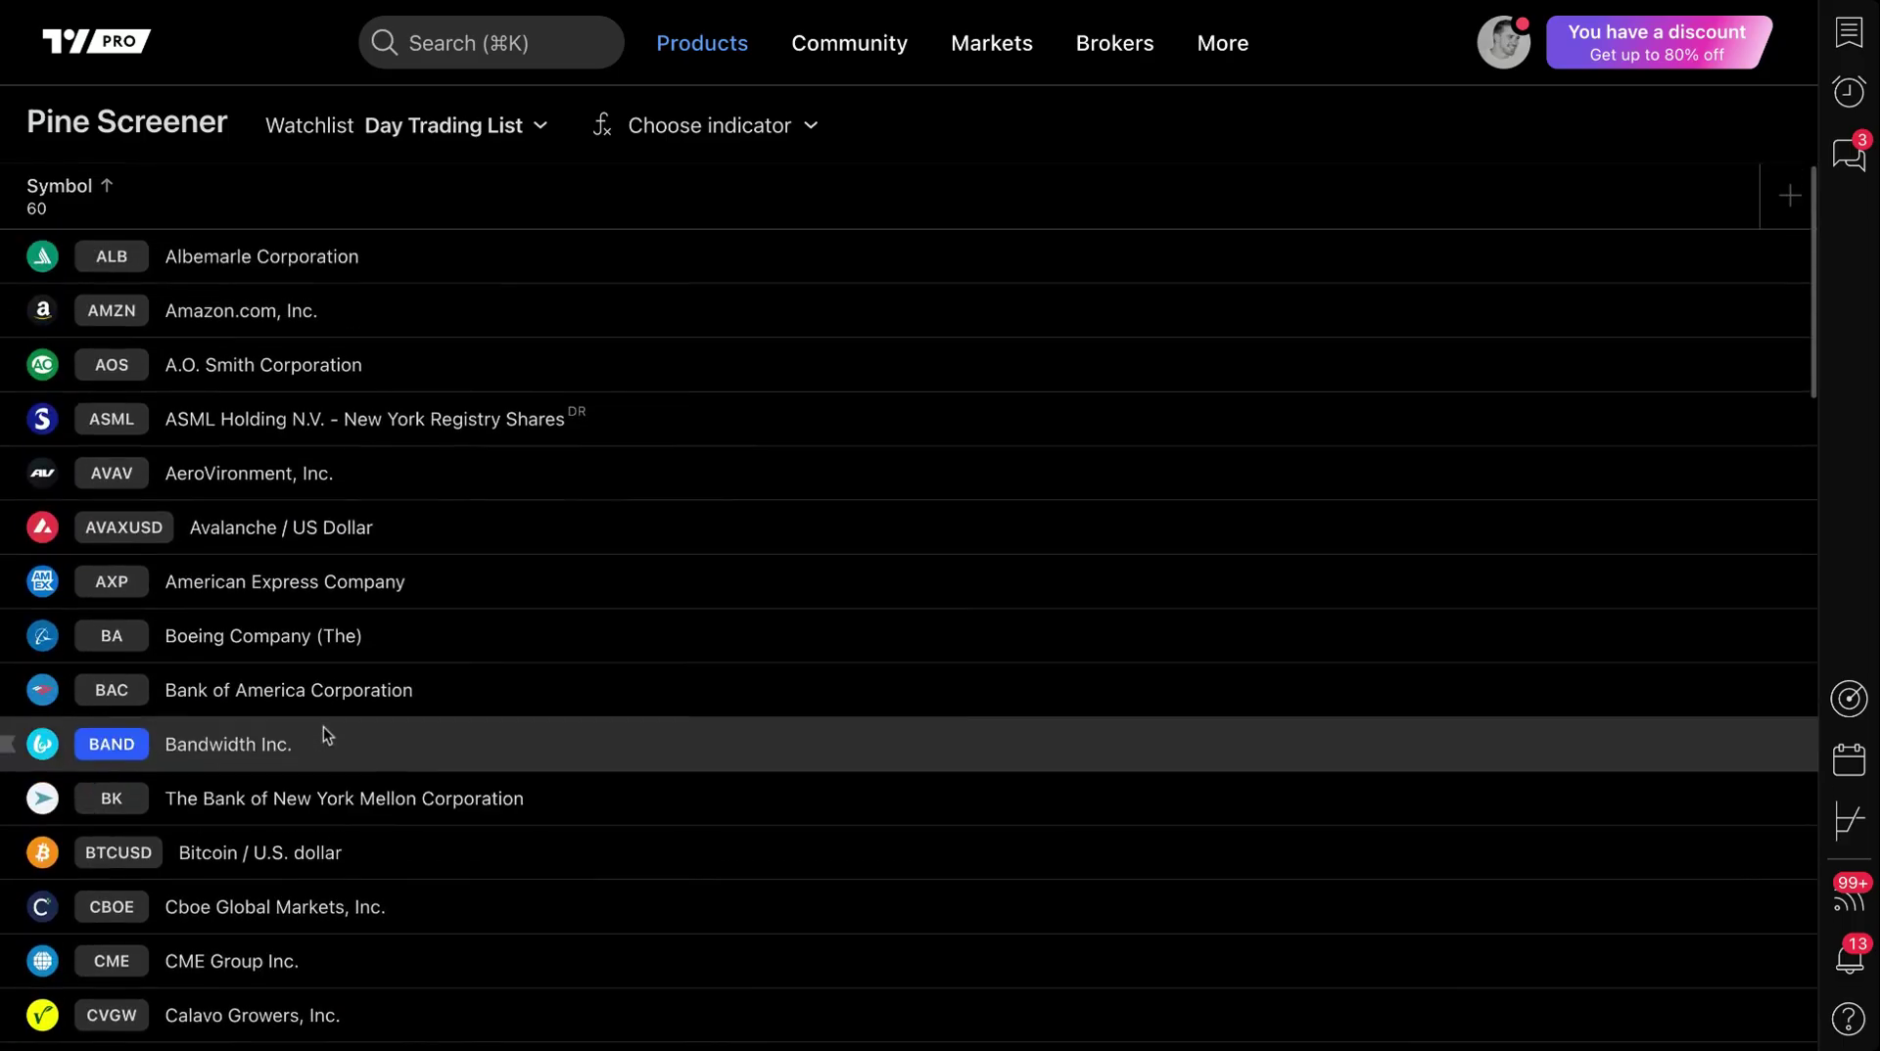
Open the watchlist side panel and enlarge it to show more symbols
{"action": "mouse_move", "coordinate": [963, 69]}
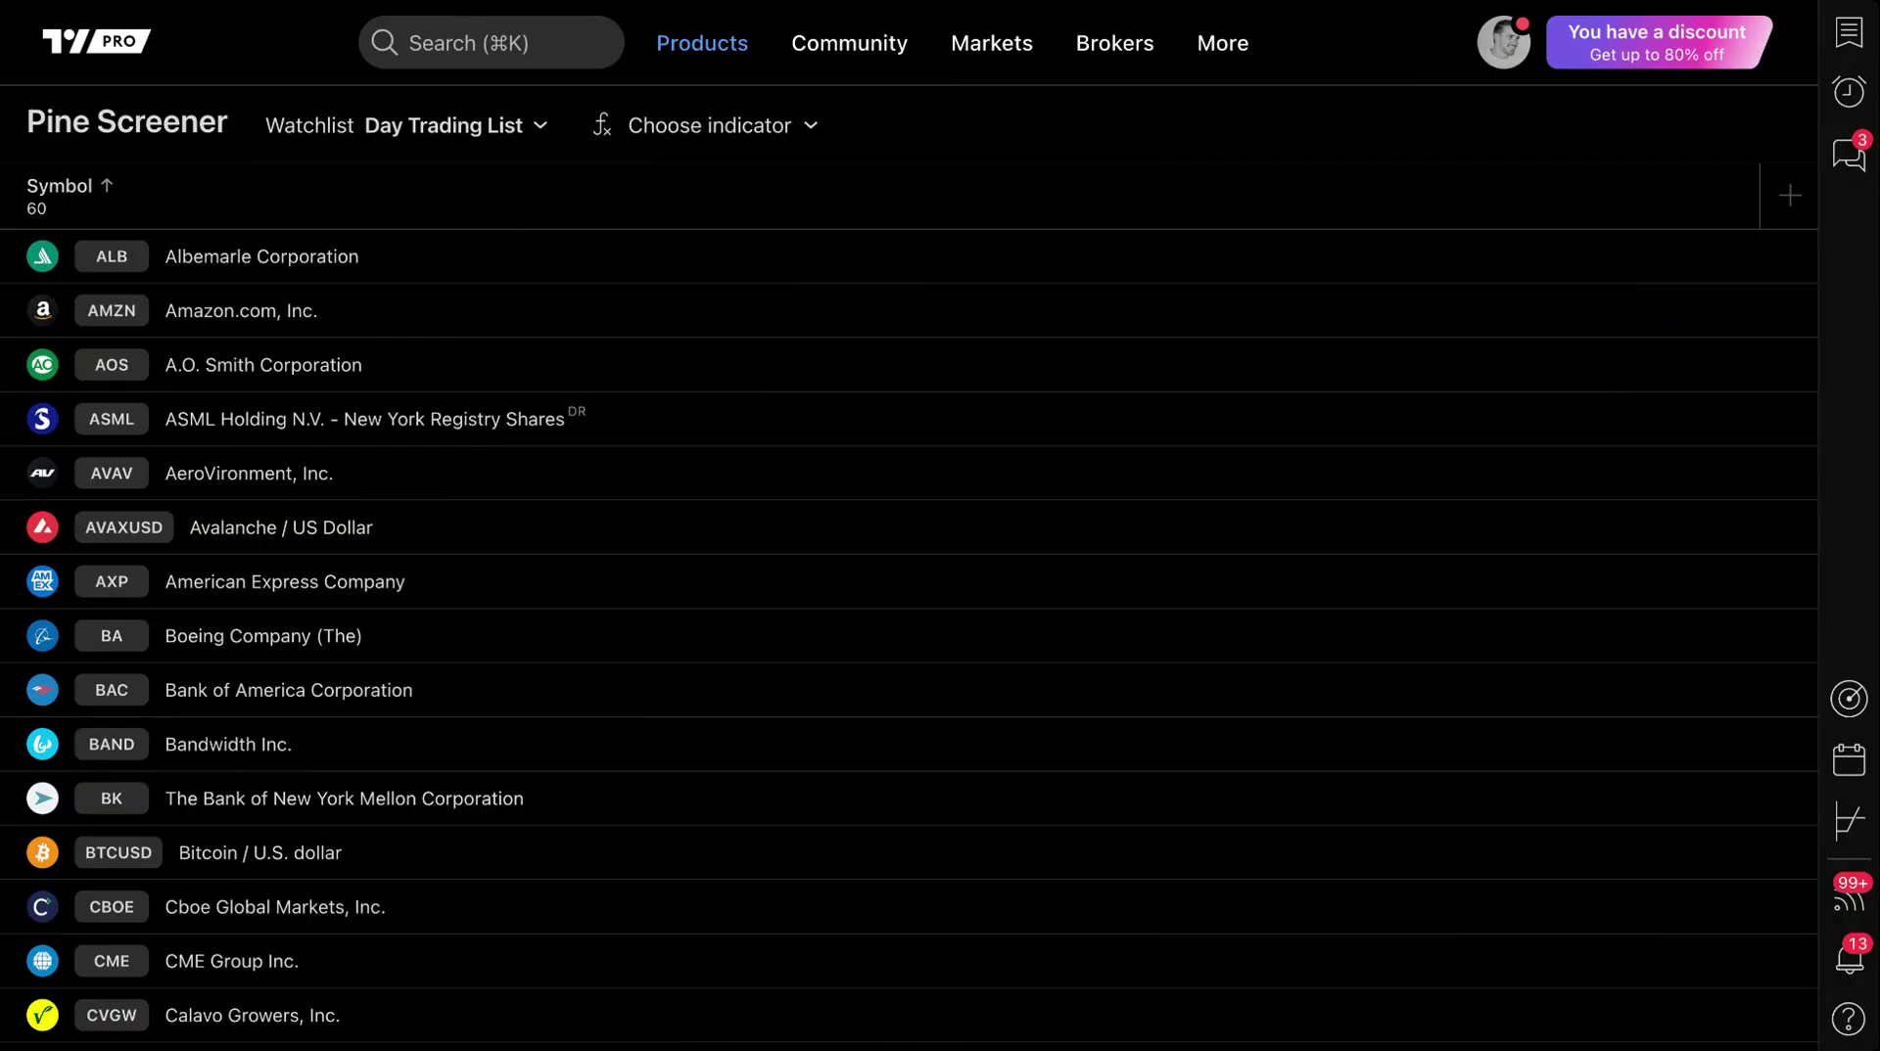
{"action": "left_click", "coordinate": [1848, 35]}
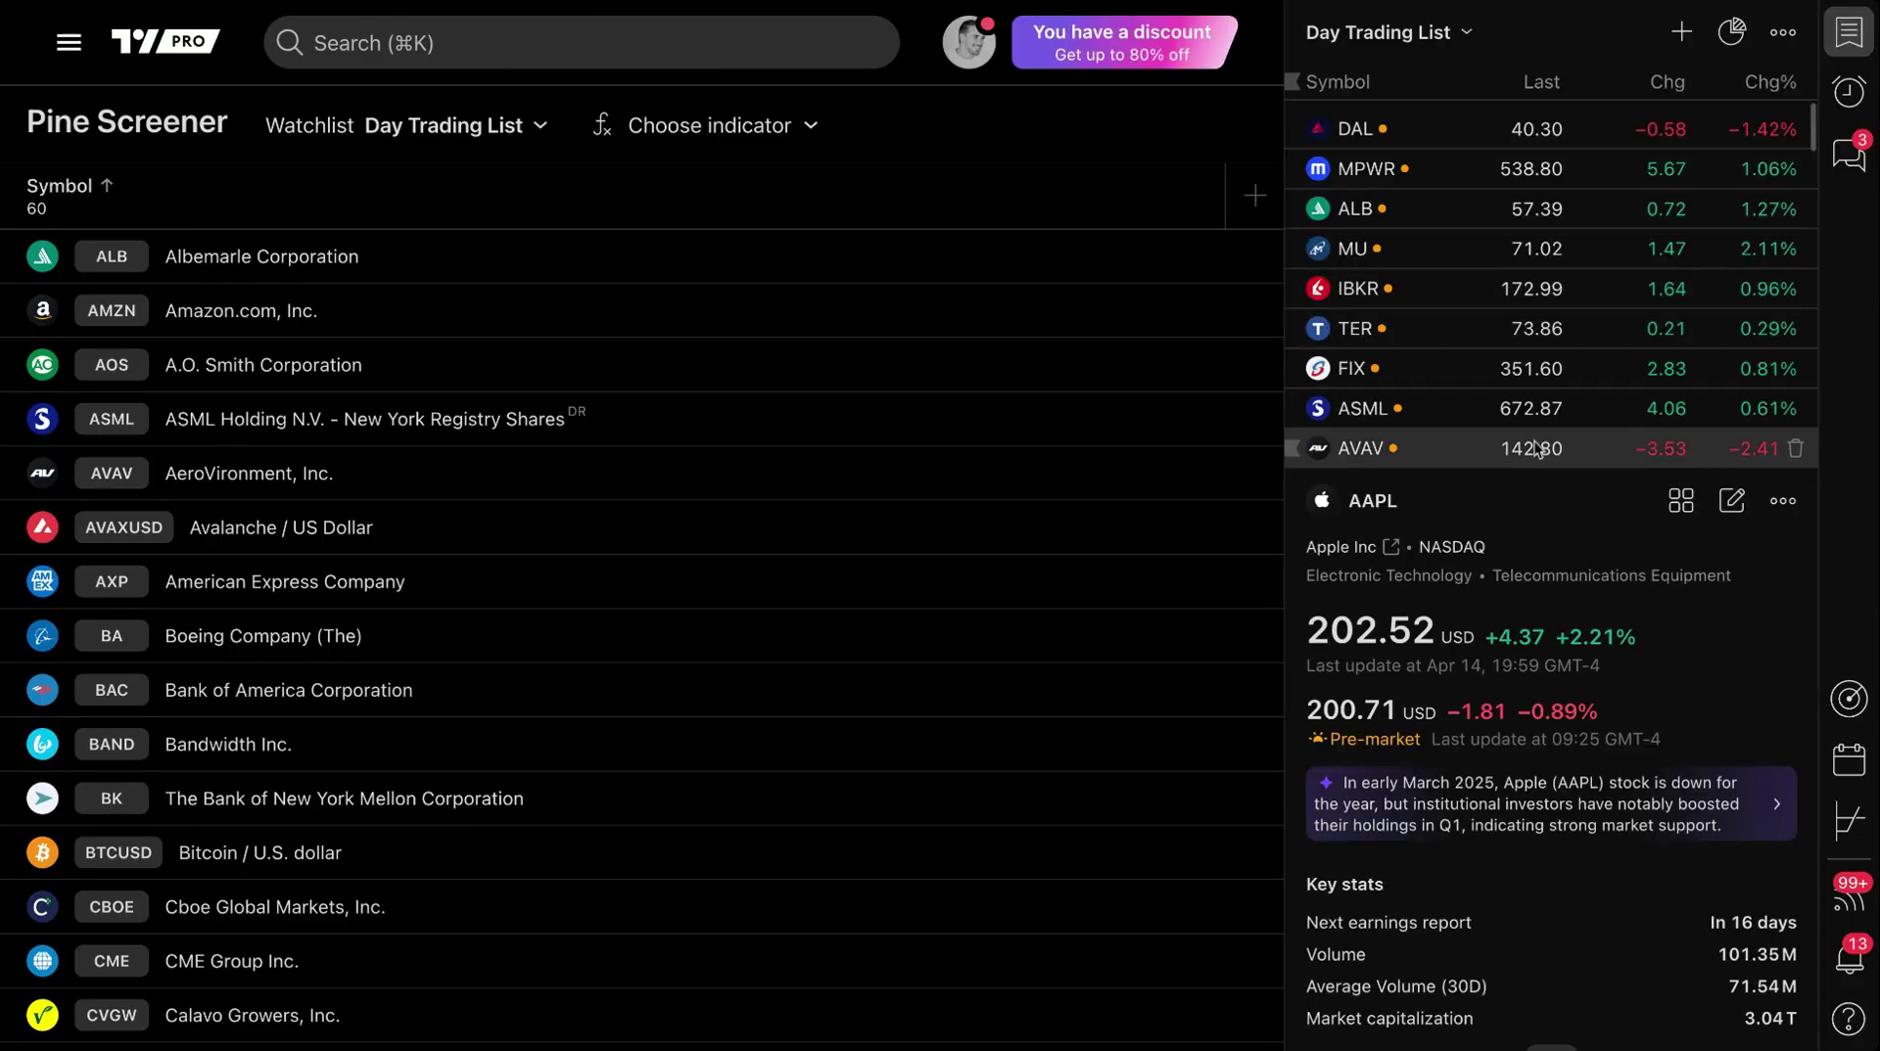
{"action": "left_click_drag", "start_coordinate": [1533, 466], "coordinate": [1515, 724]}
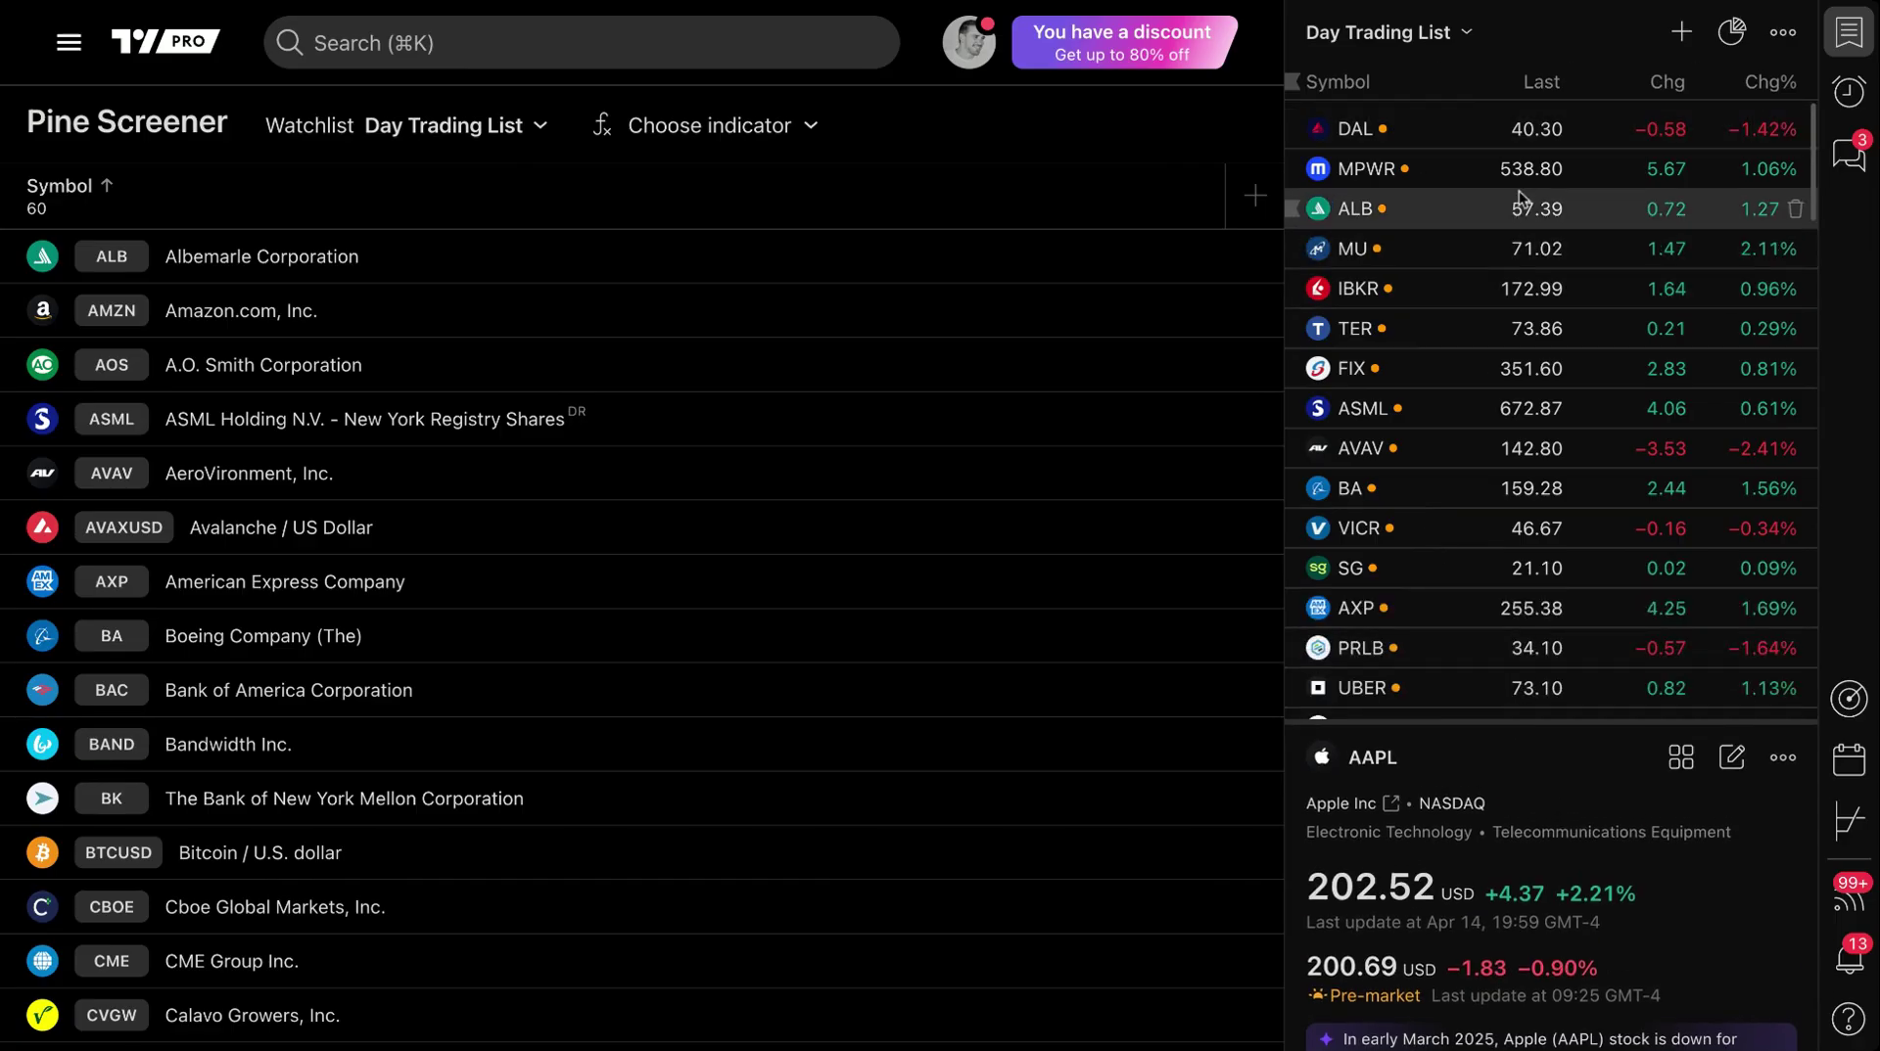
Add CMPS, QQQ, NVDA, XAUUSD and BTCUSDT from the symbol search
{"action": "left_click", "coordinate": [1682, 35]}
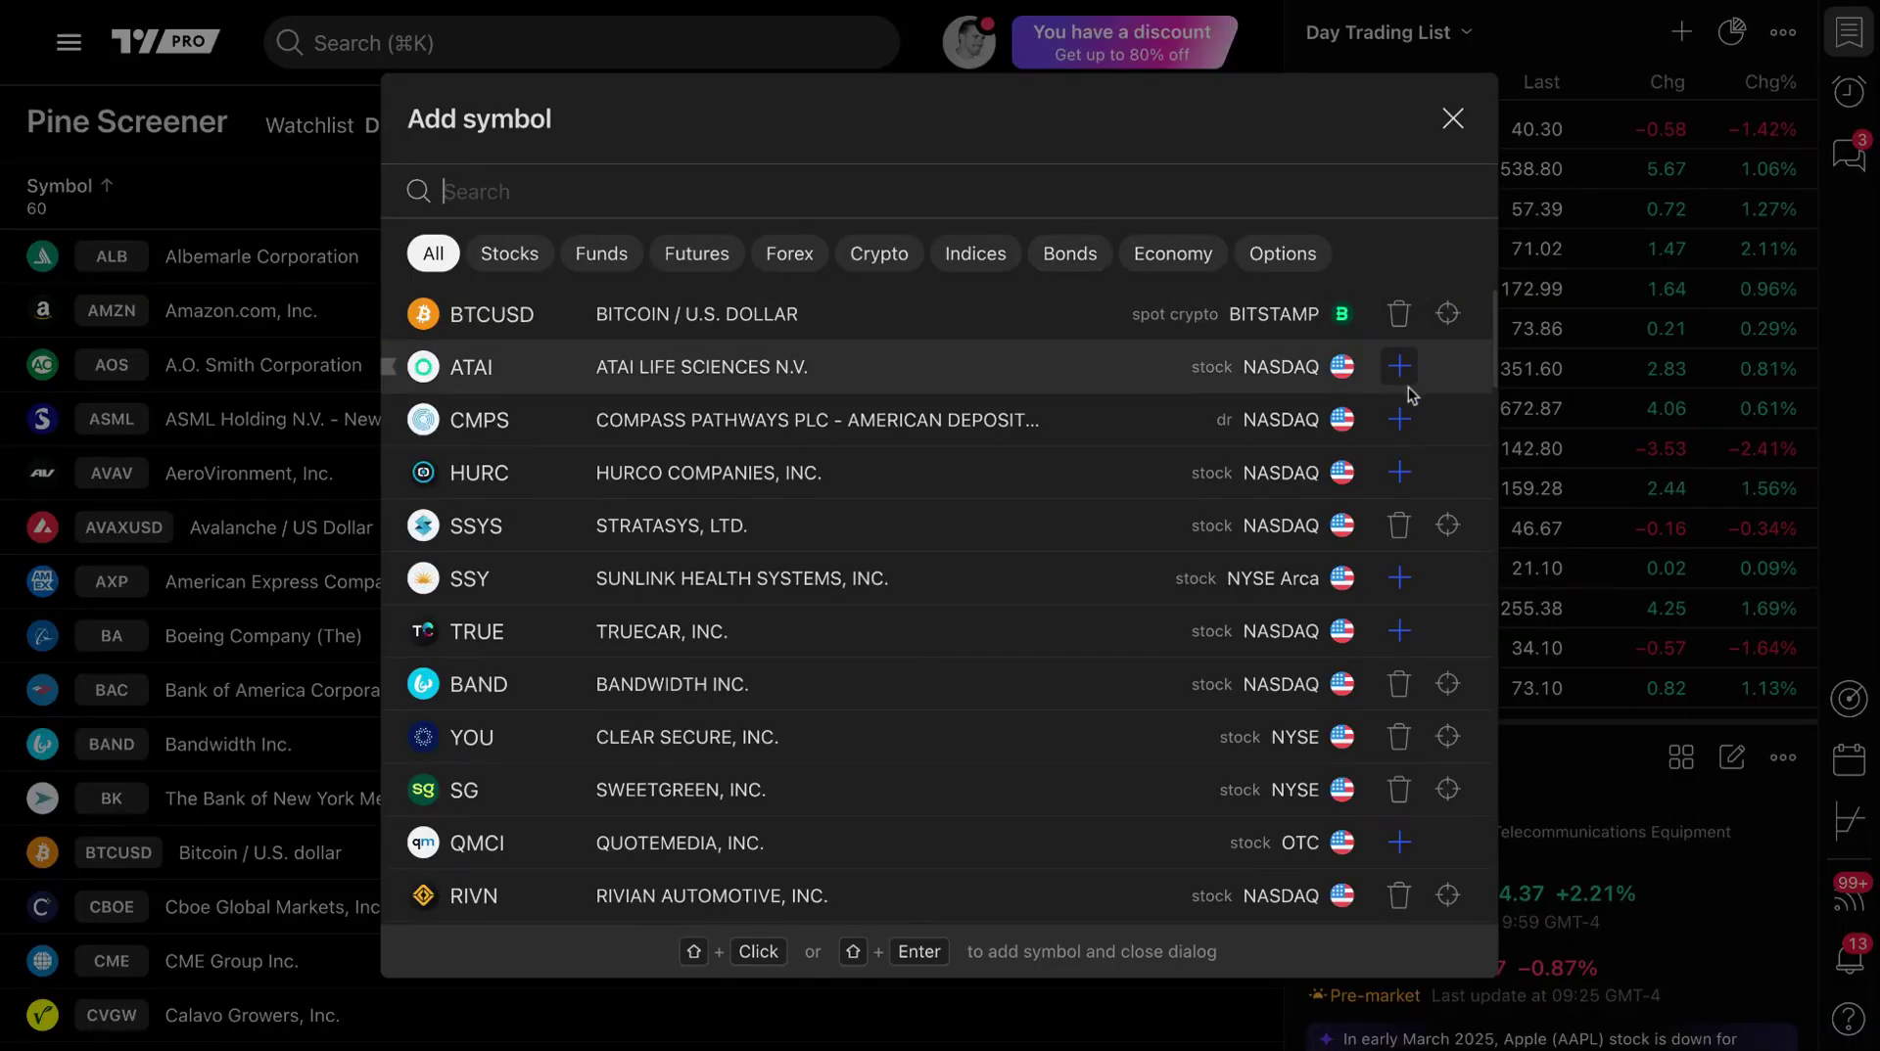
{"action": "left_click", "coordinate": [1399, 419]}
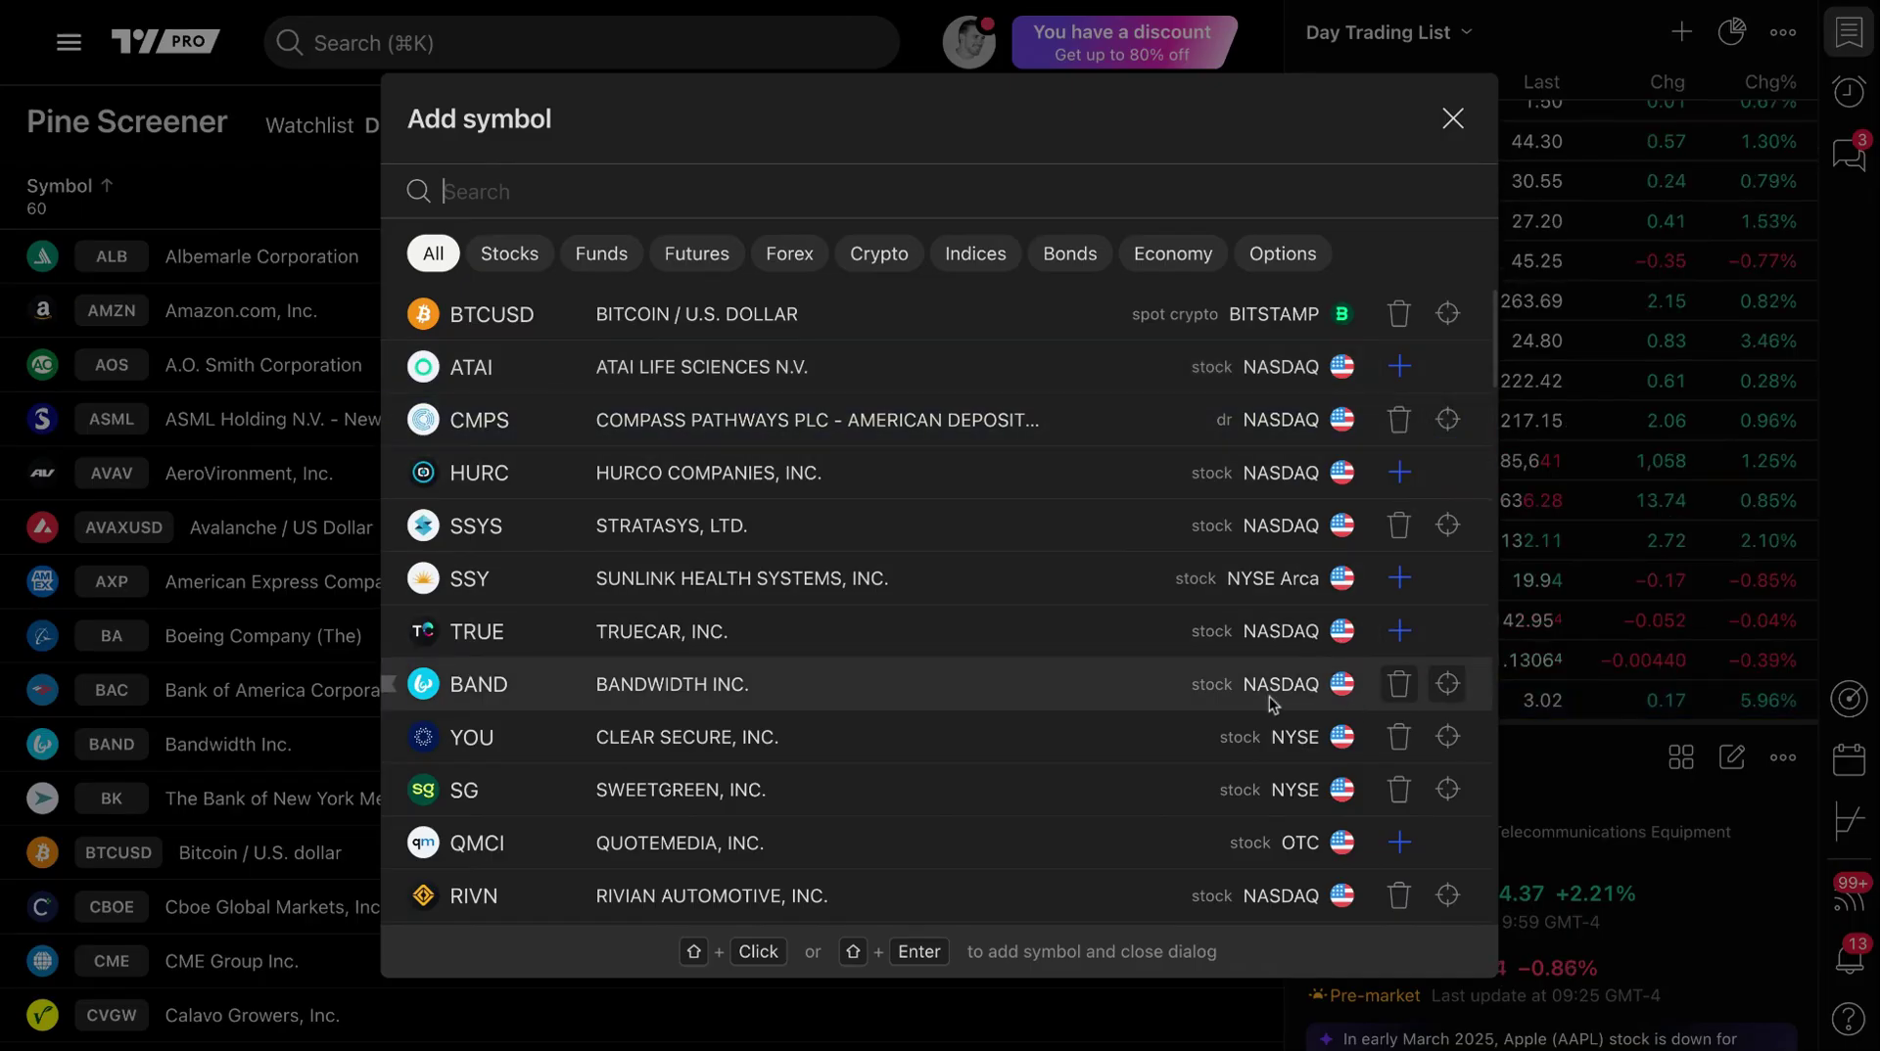
{"action": "scroll", "coordinate": [1263, 676], "scroll_direction": "down", "scroll_amount": 8}
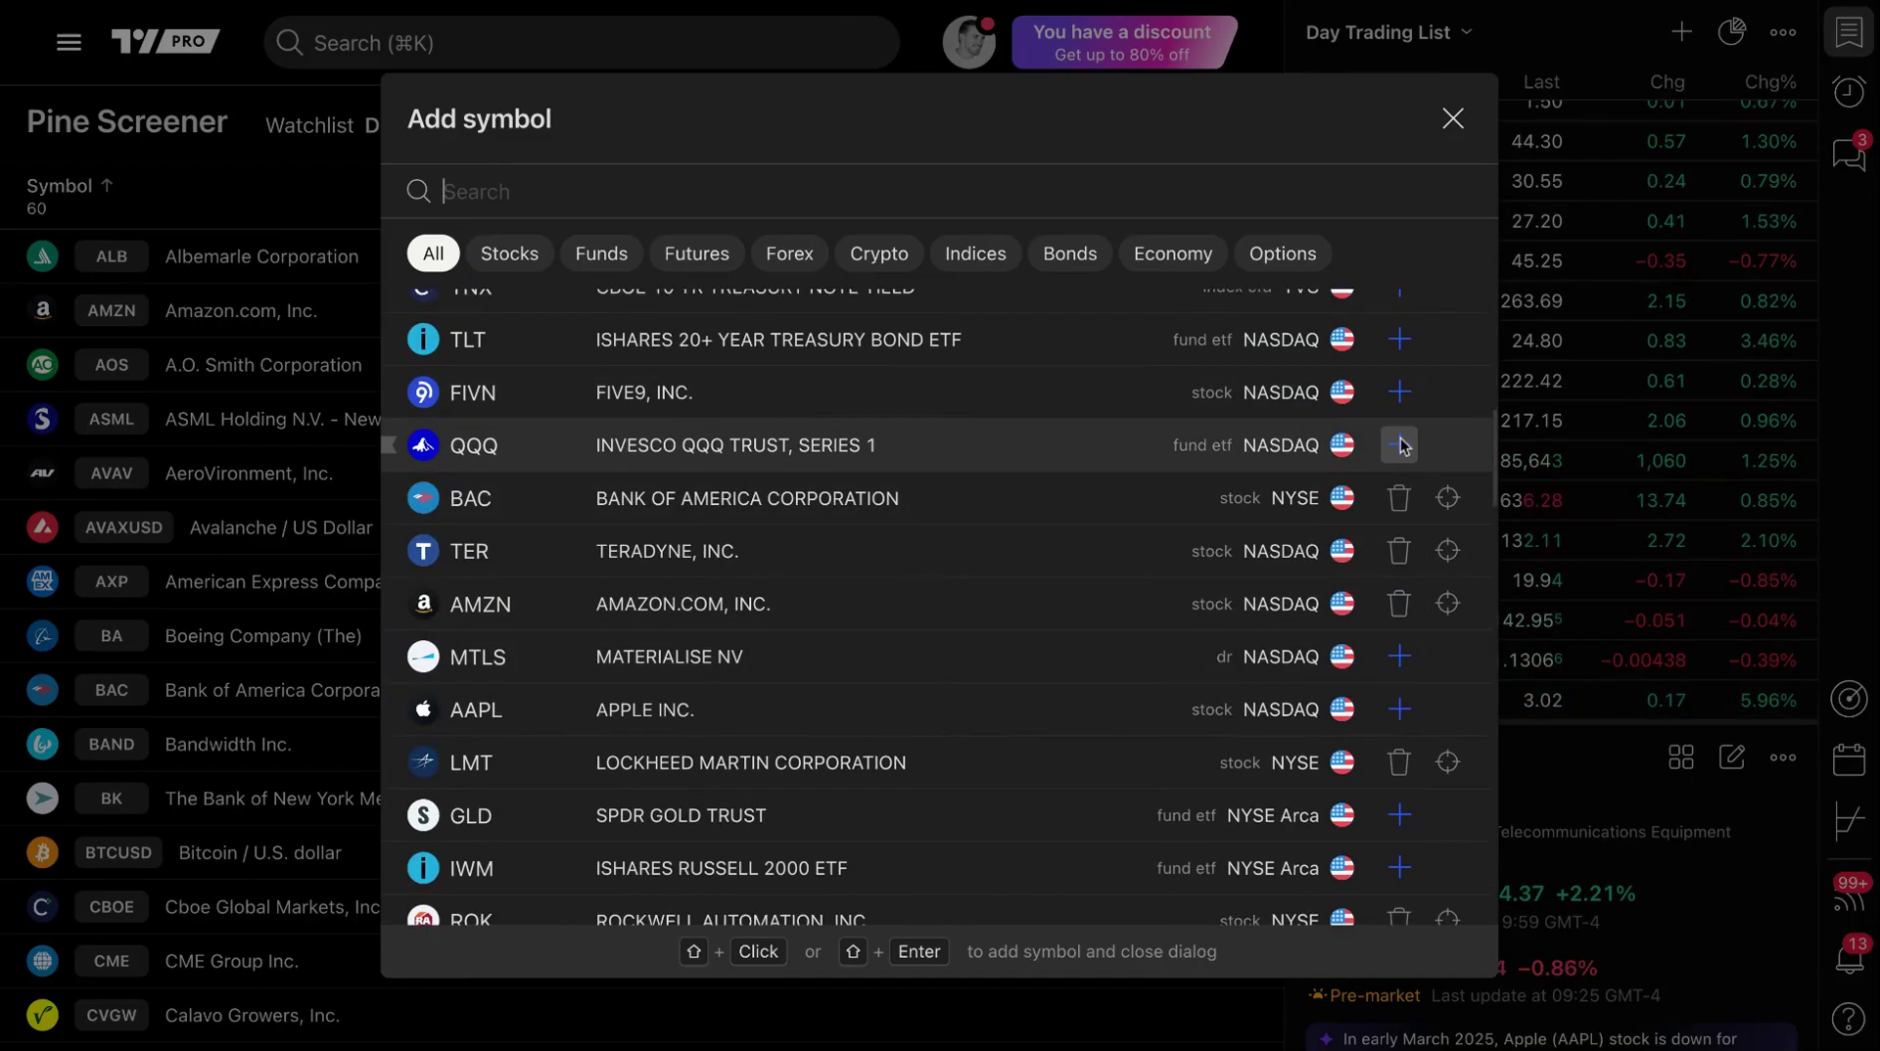
{"action": "left_click", "coordinate": [1399, 444]}
{"action": "scroll", "coordinate": [1402, 452], "scroll_direction": "down", "scroll_amount": 3}
{"action": "scroll", "coordinate": [1404, 462], "scroll_direction": "down", "scroll_amount": 3}
{"action": "left_click", "coordinate": [1399, 502]}
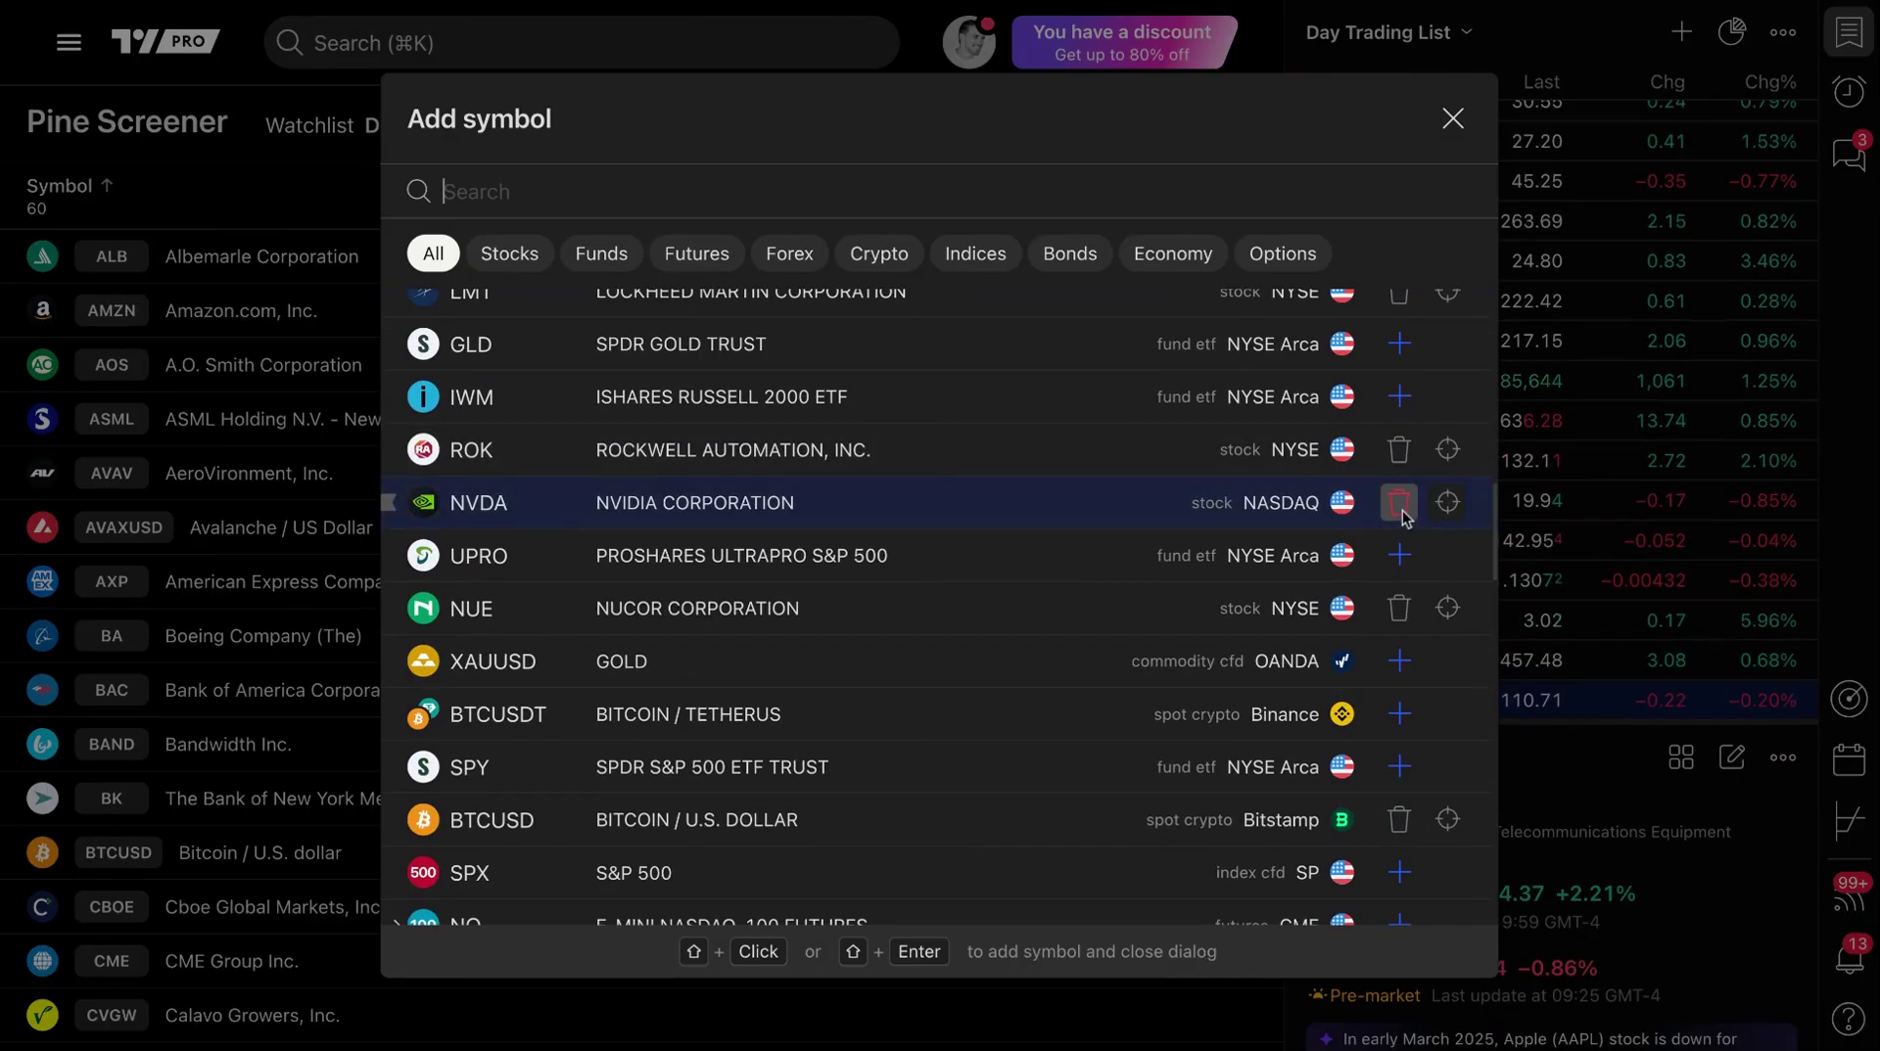
{"action": "left_click", "coordinate": [1398, 672]}
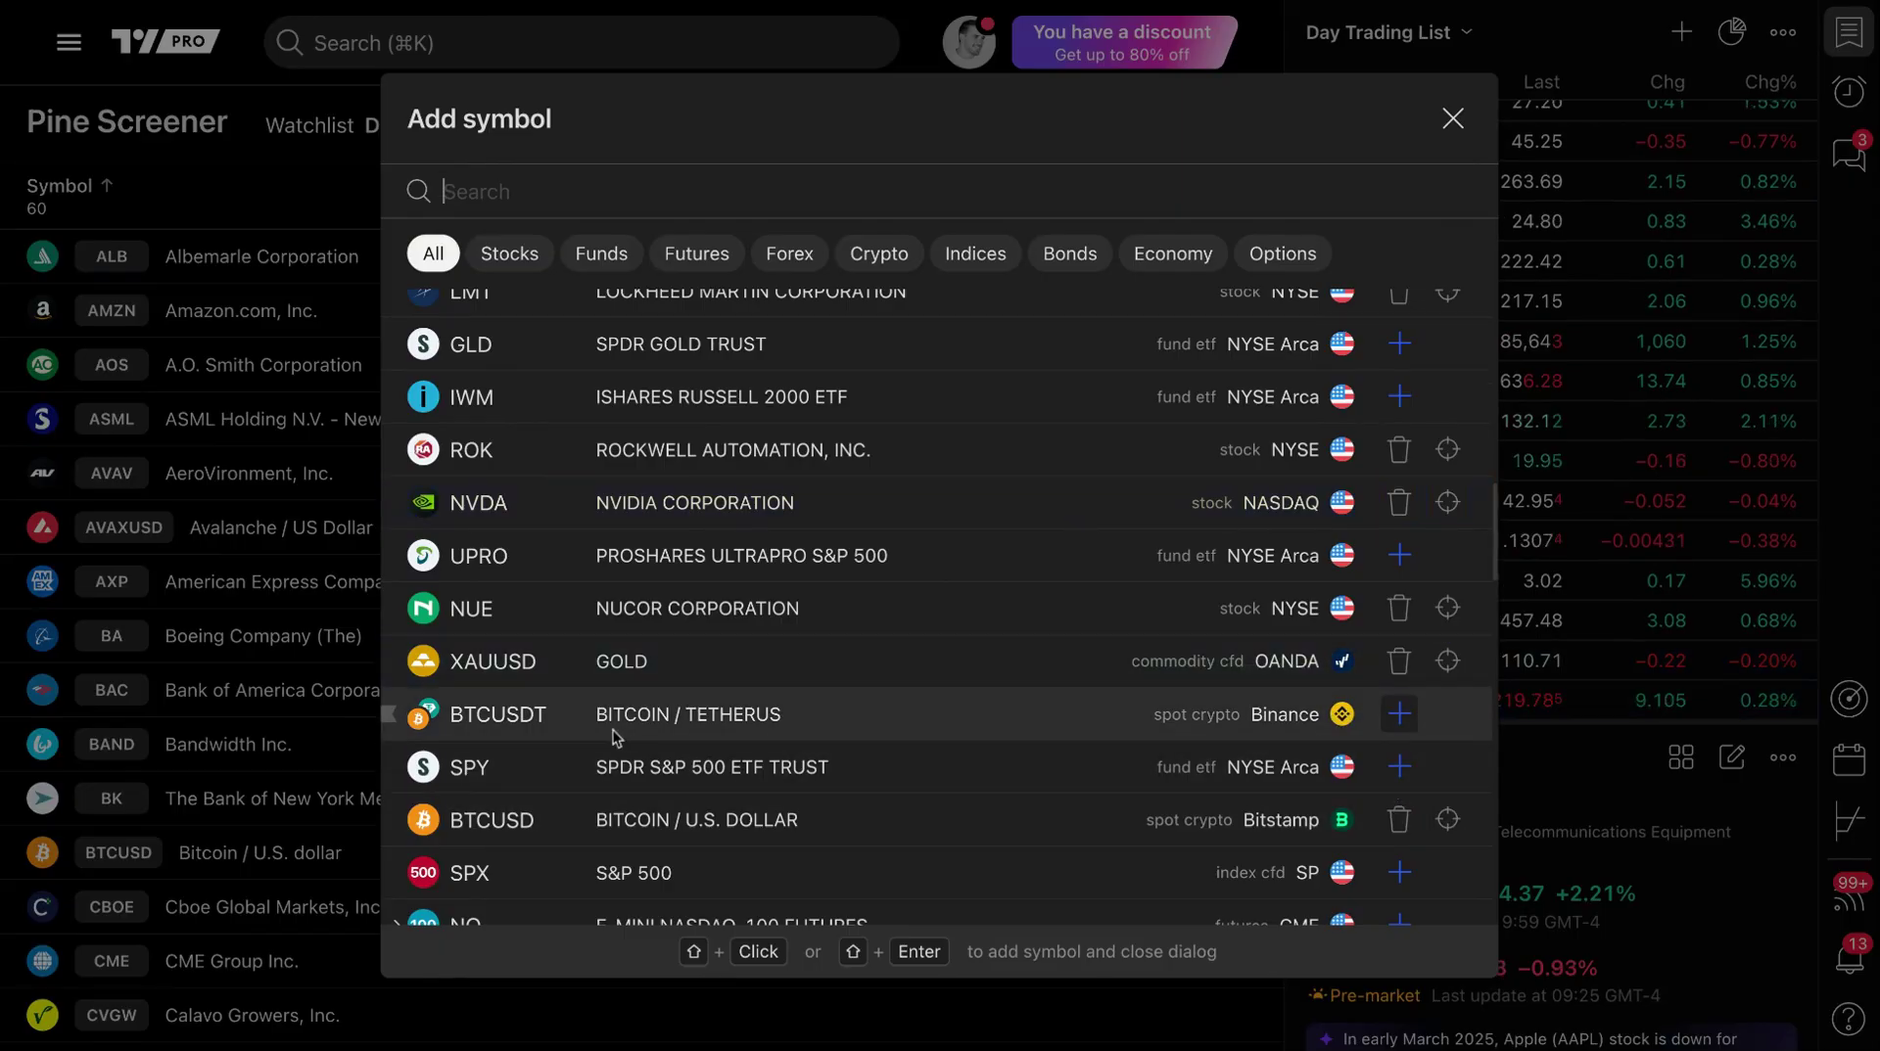
{"action": "left_click", "coordinate": [1399, 715]}
Close the symbol search window and the watchlist side panel
{"action": "left_click", "coordinate": [1452, 118]}
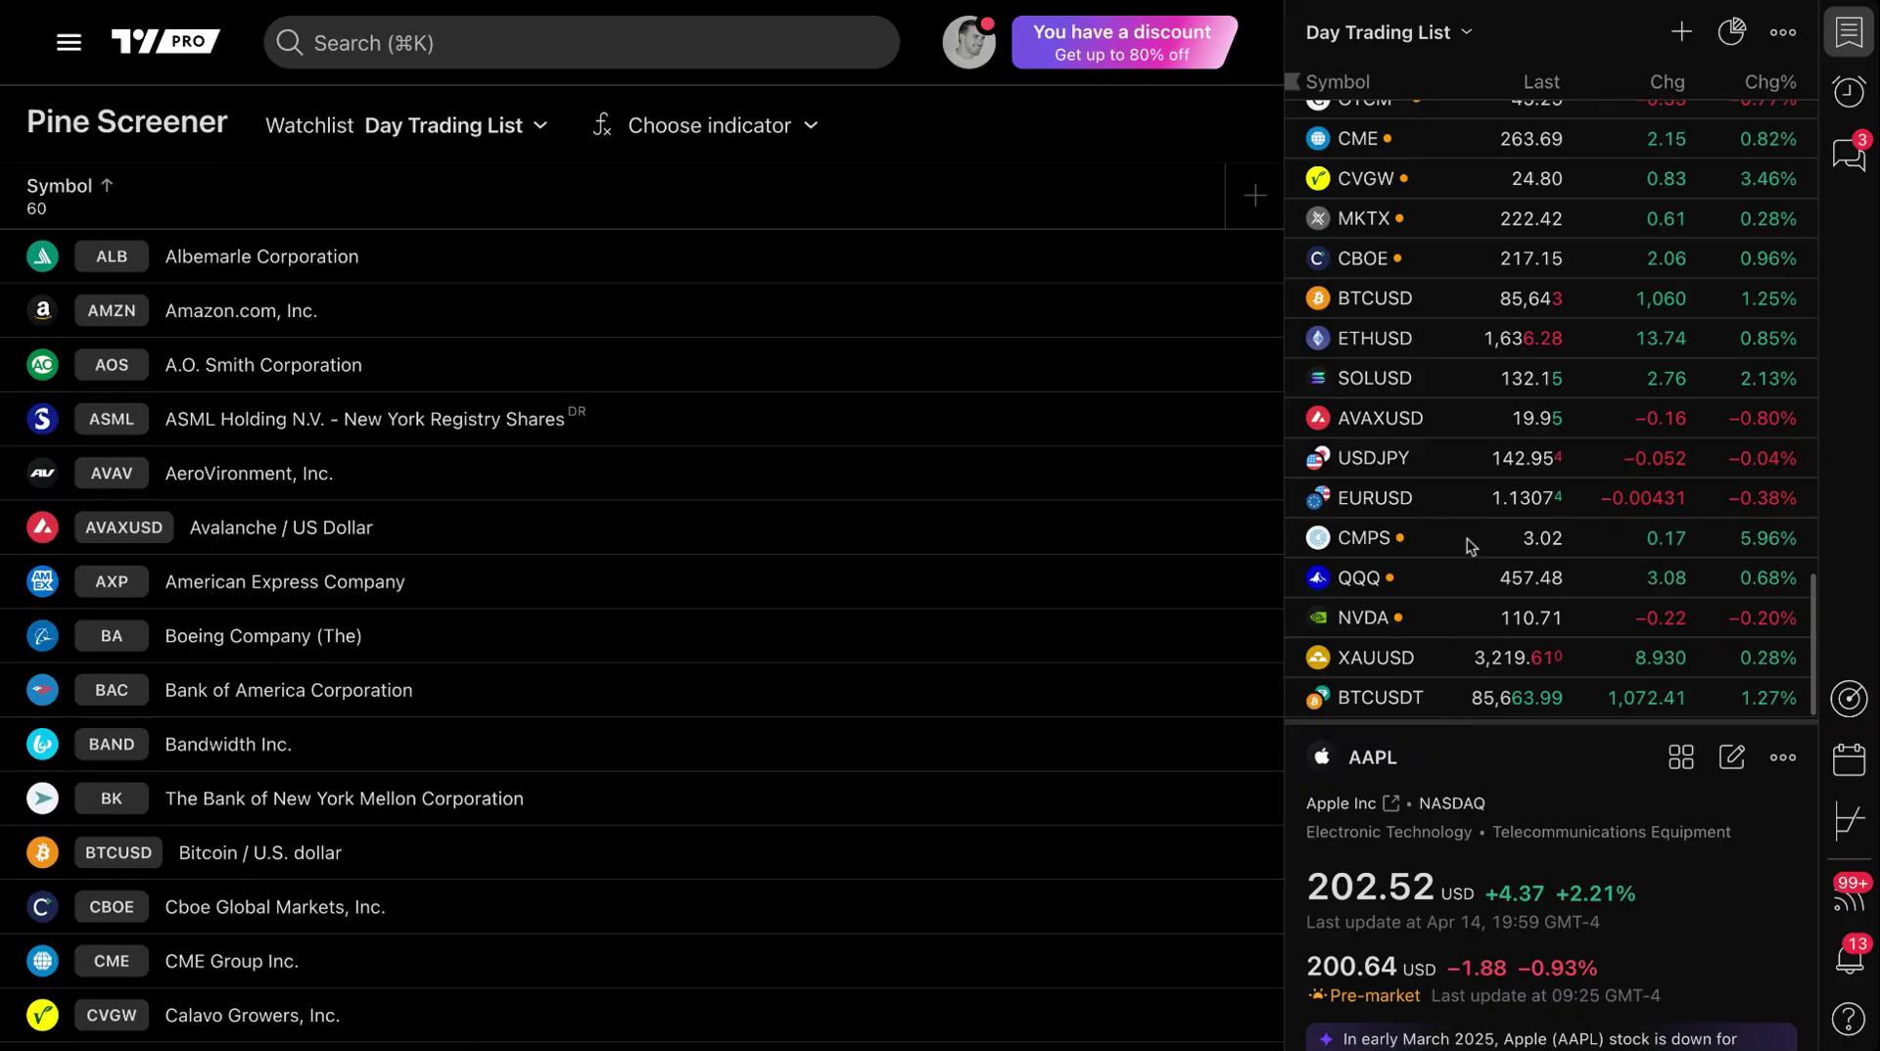
{"action": "scroll", "coordinate": [1434, 582], "scroll_direction": "down", "scroll_amount": 1}
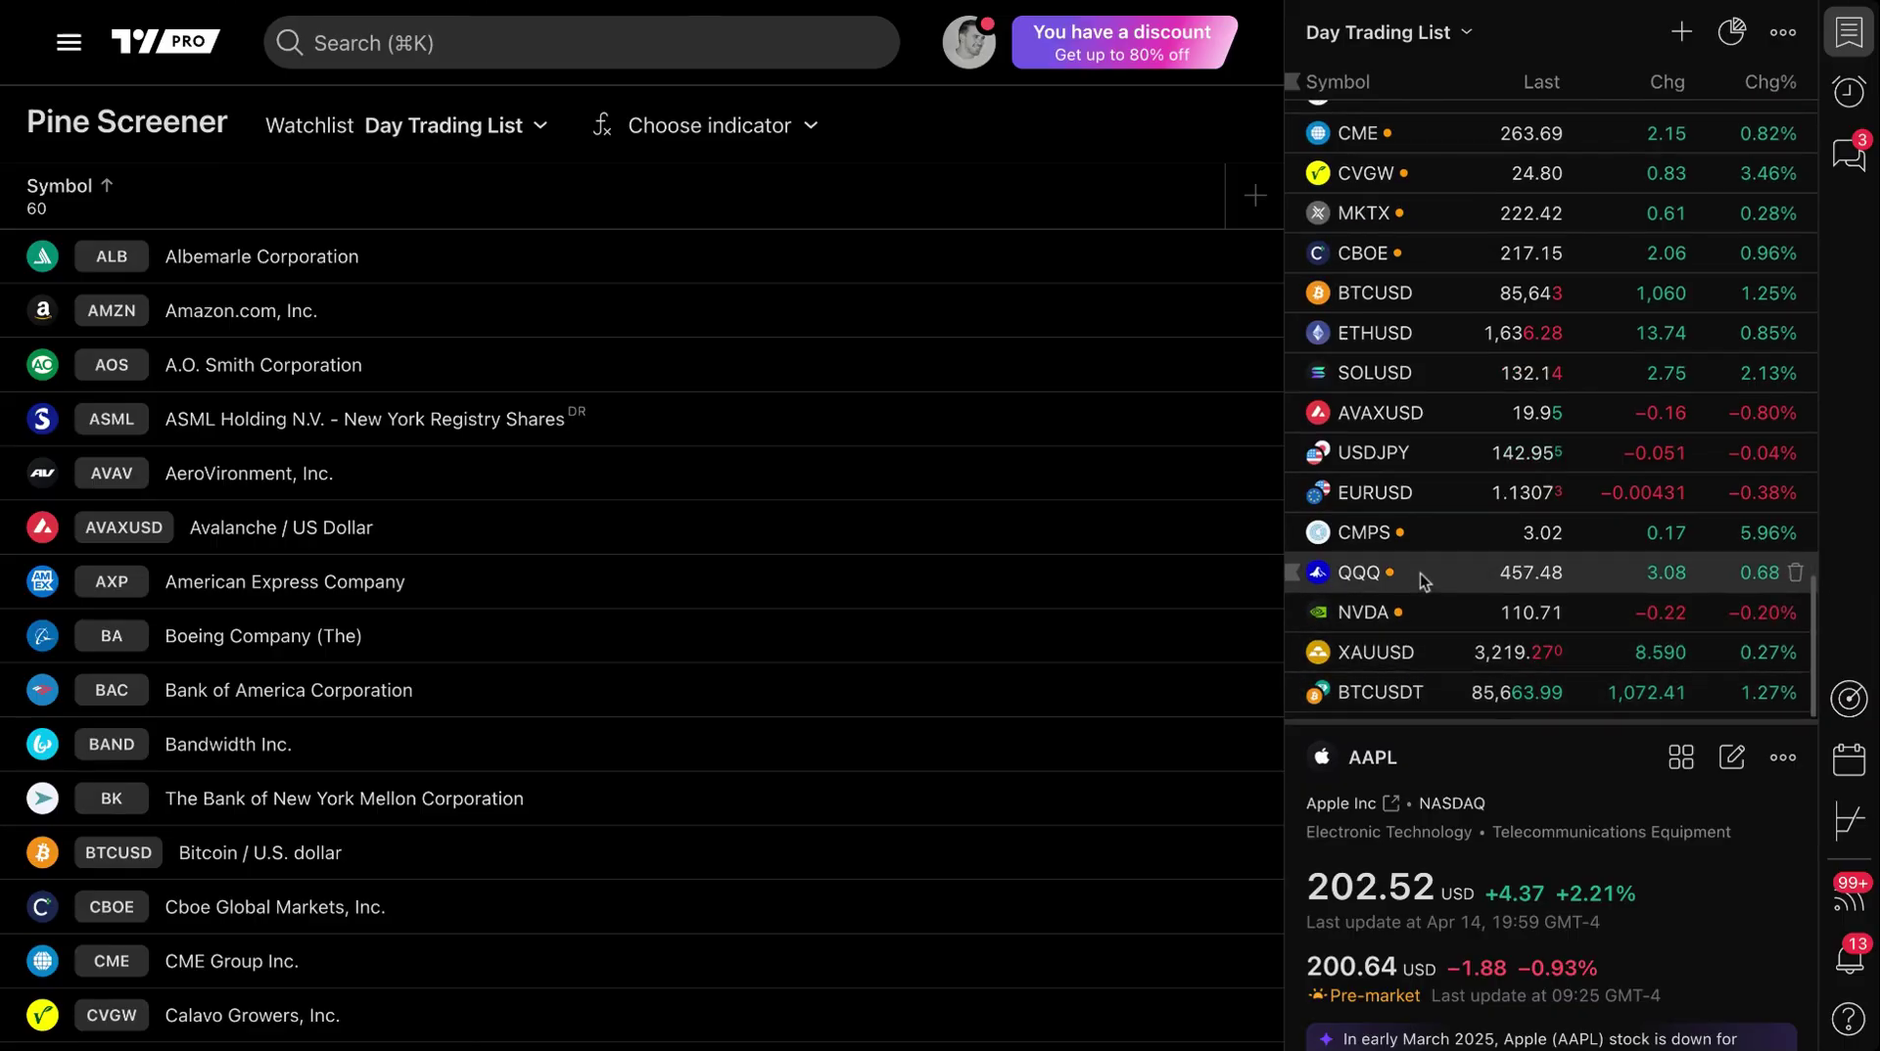
{"action": "scroll", "coordinate": [1420, 573], "scroll_direction": "up", "scroll_amount": 10}
{"action": "left_click", "coordinate": [1849, 32]}
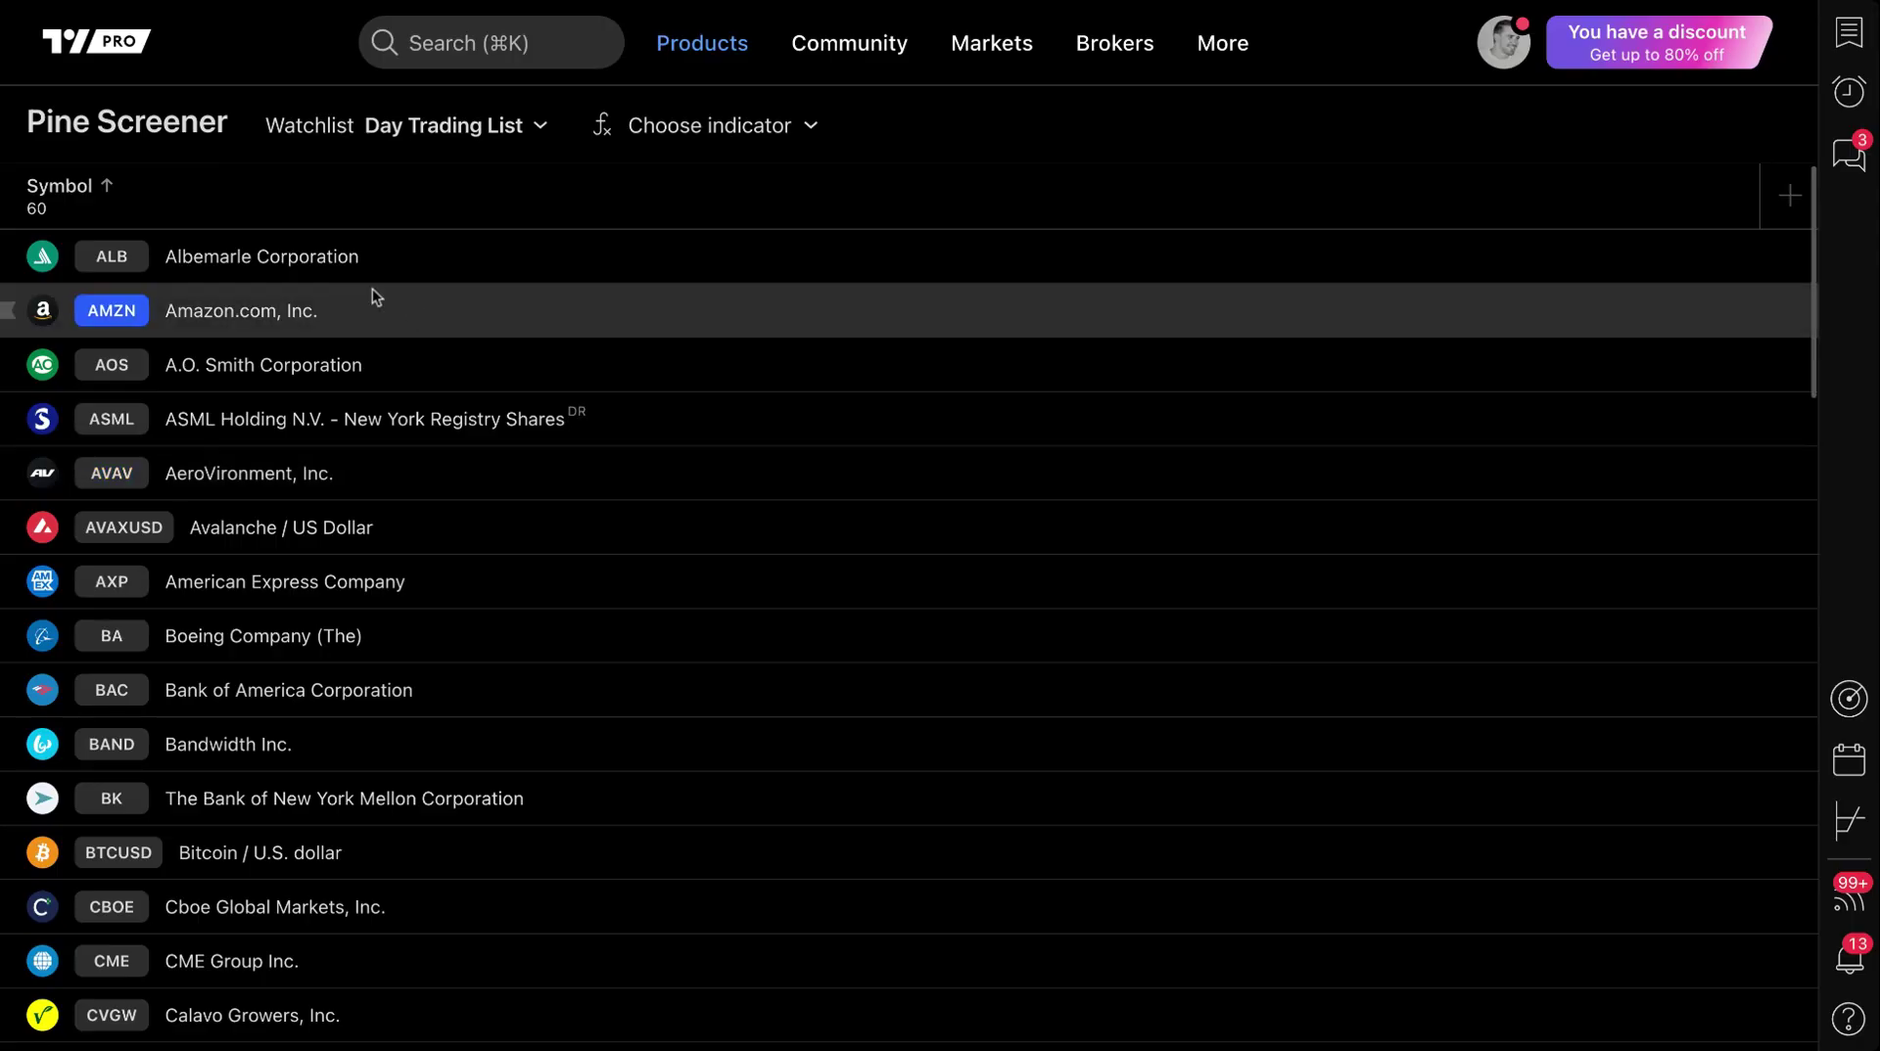
Reselect Day Trading List to load 65 symbols, then pick Relative Strength Index from favourites
{"action": "left_click", "coordinate": [509, 143]}
{"action": "left_click", "coordinate": [406, 304]}
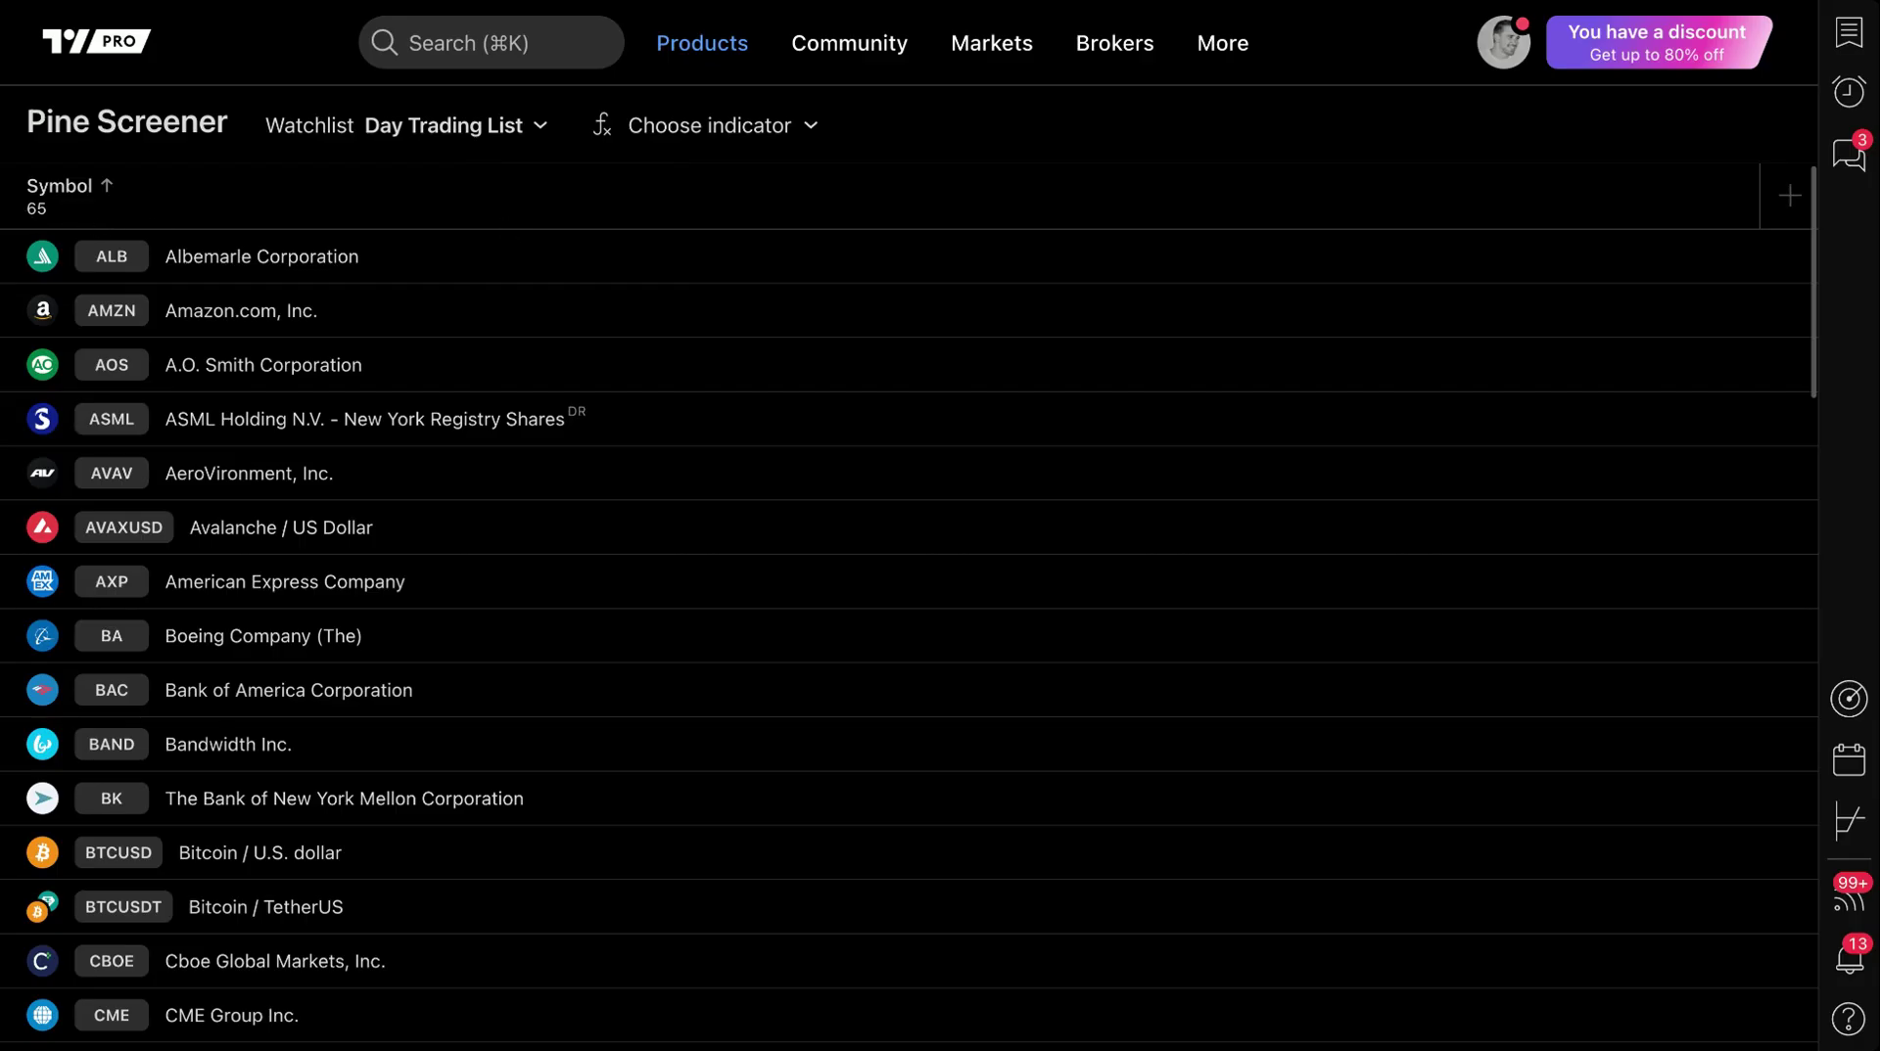
{"action": "left_click", "coordinate": [659, 136]}
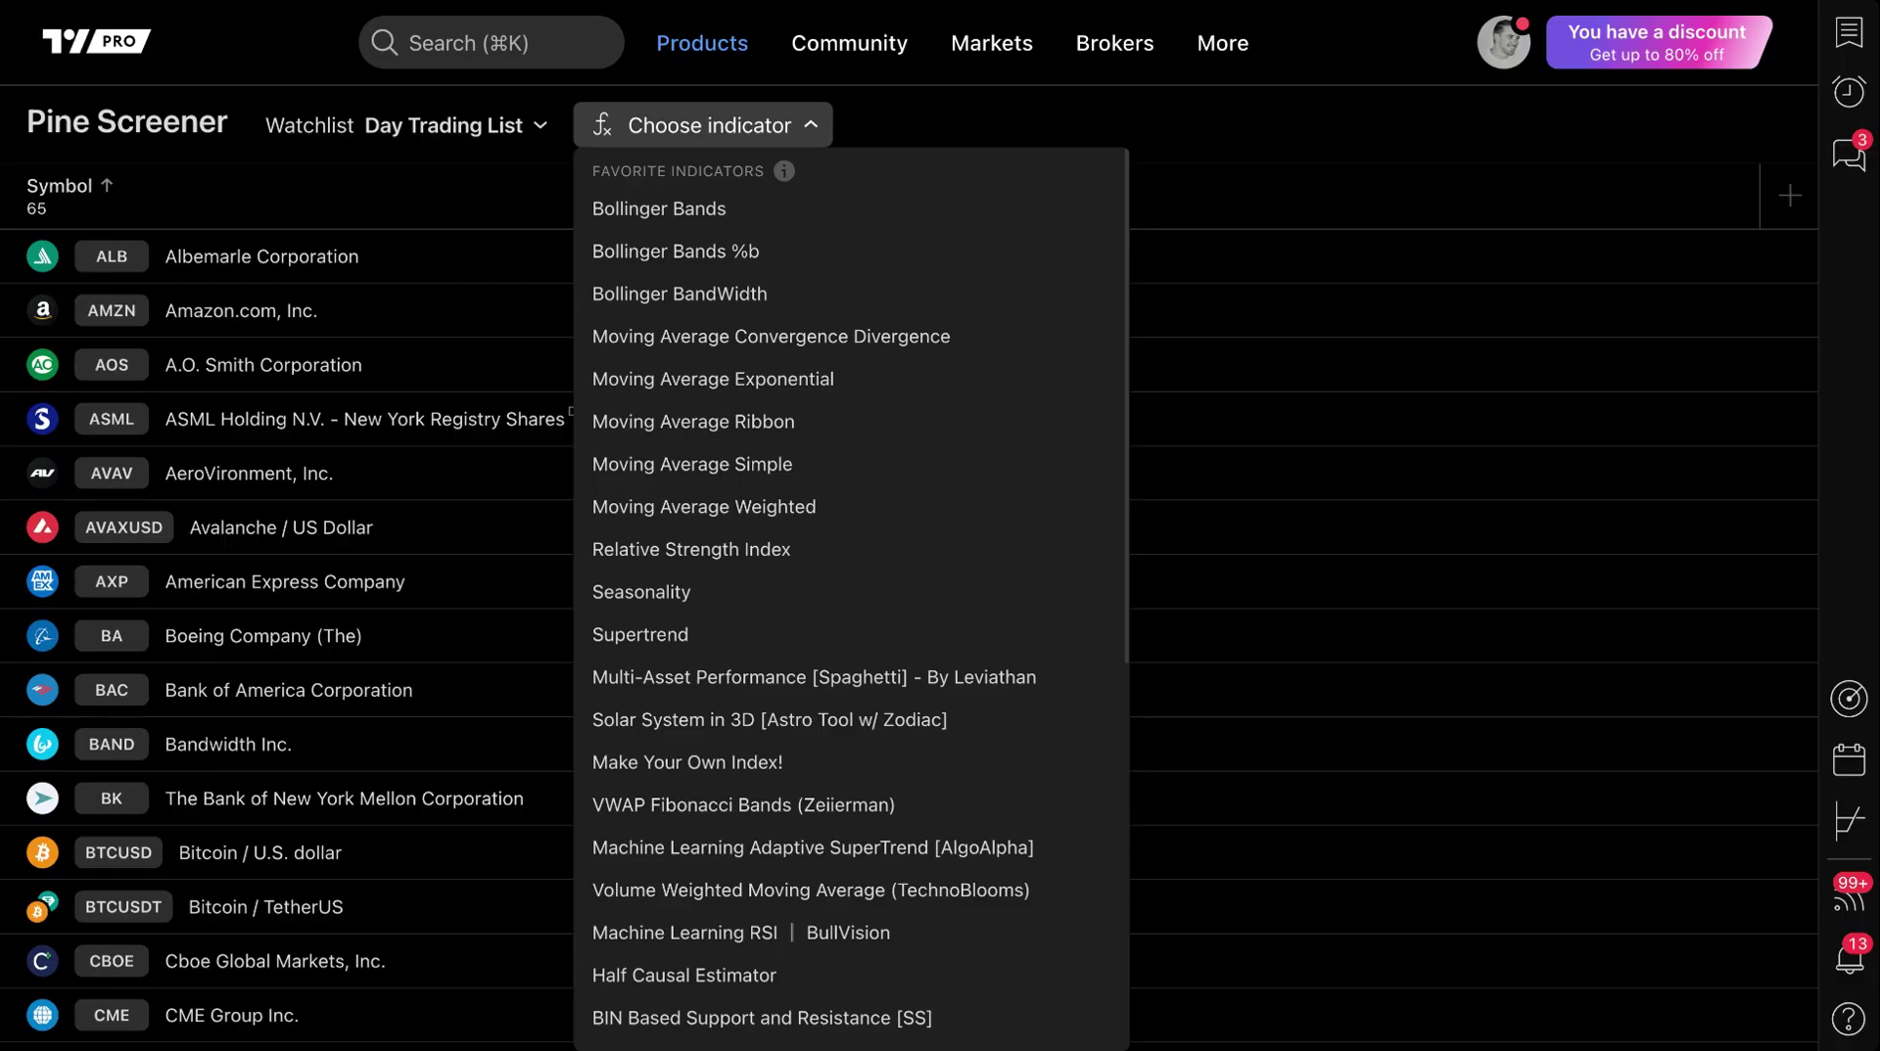
{"action": "scroll", "coordinate": [783, 351], "scroll_direction": "down", "scroll_amount": 5}
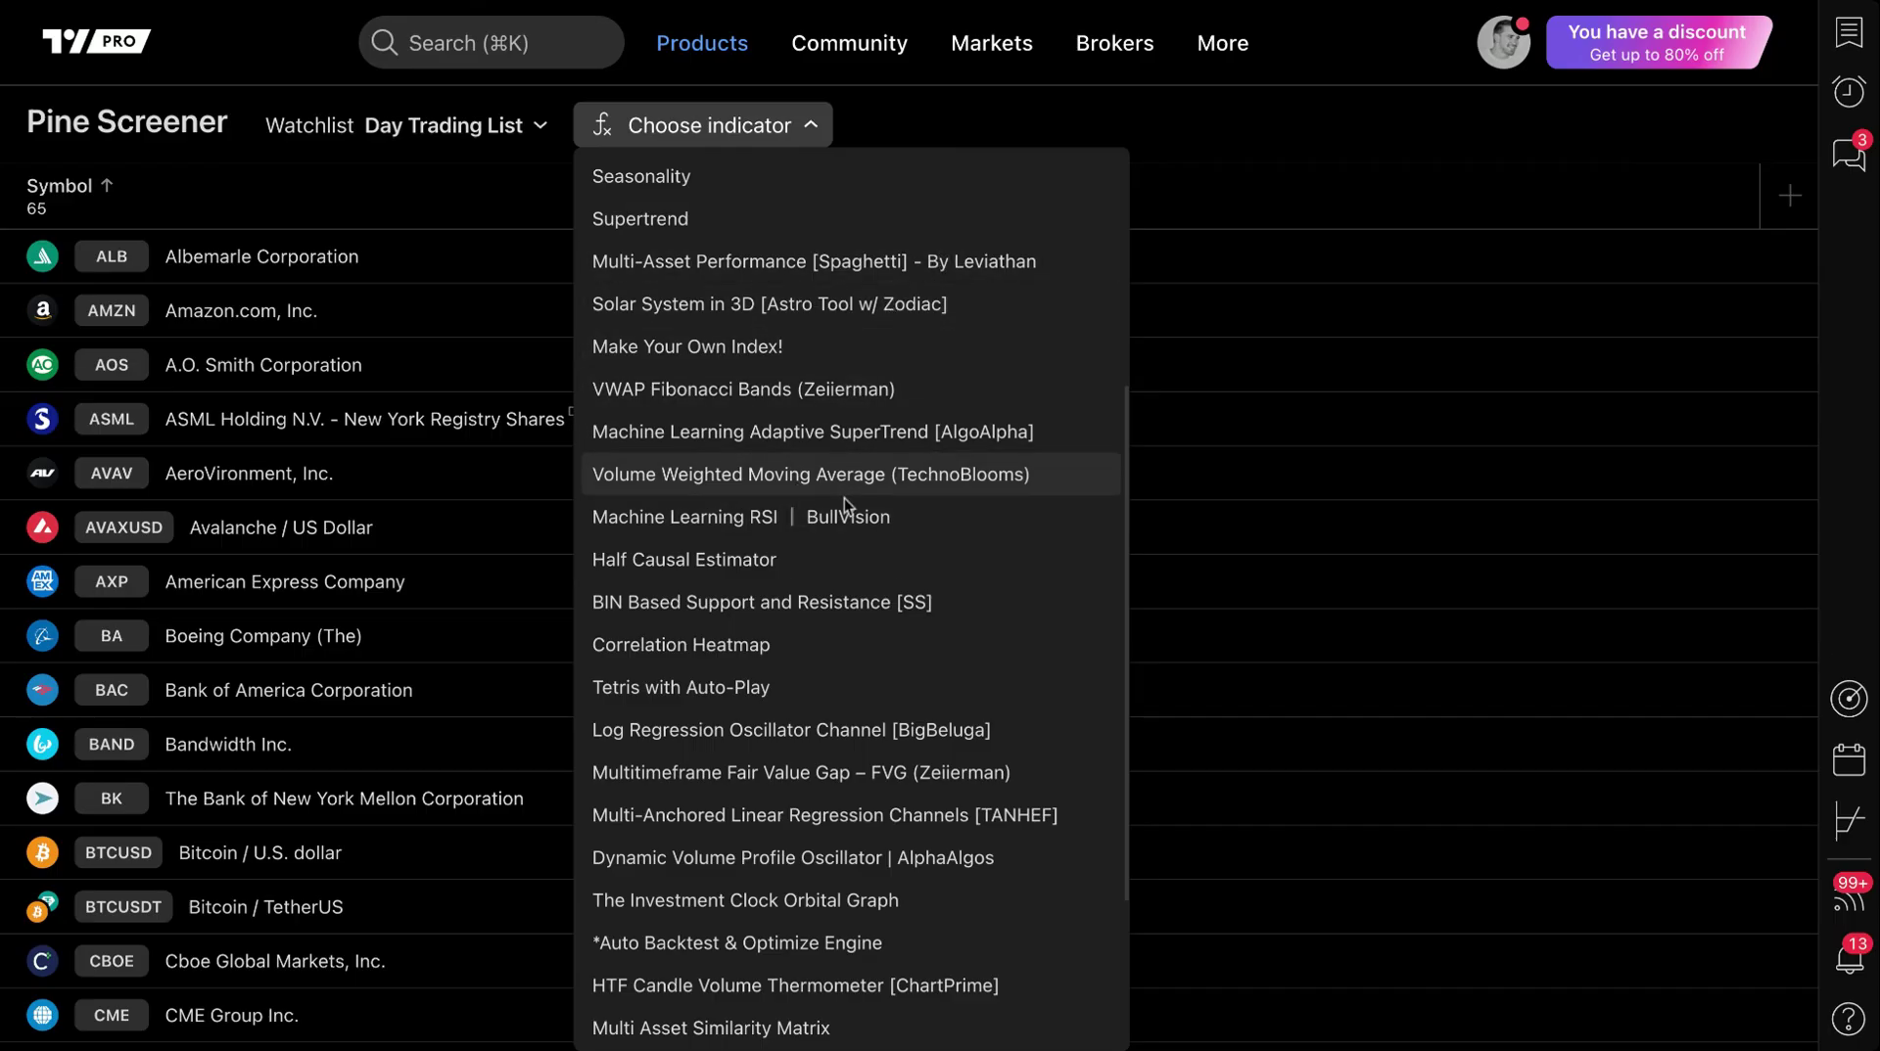
{"action": "scroll", "coordinate": [844, 497], "scroll_direction": "down", "scroll_amount": 1}
{"action": "scroll", "coordinate": [844, 498], "scroll_direction": "down", "scroll_amount": 3}
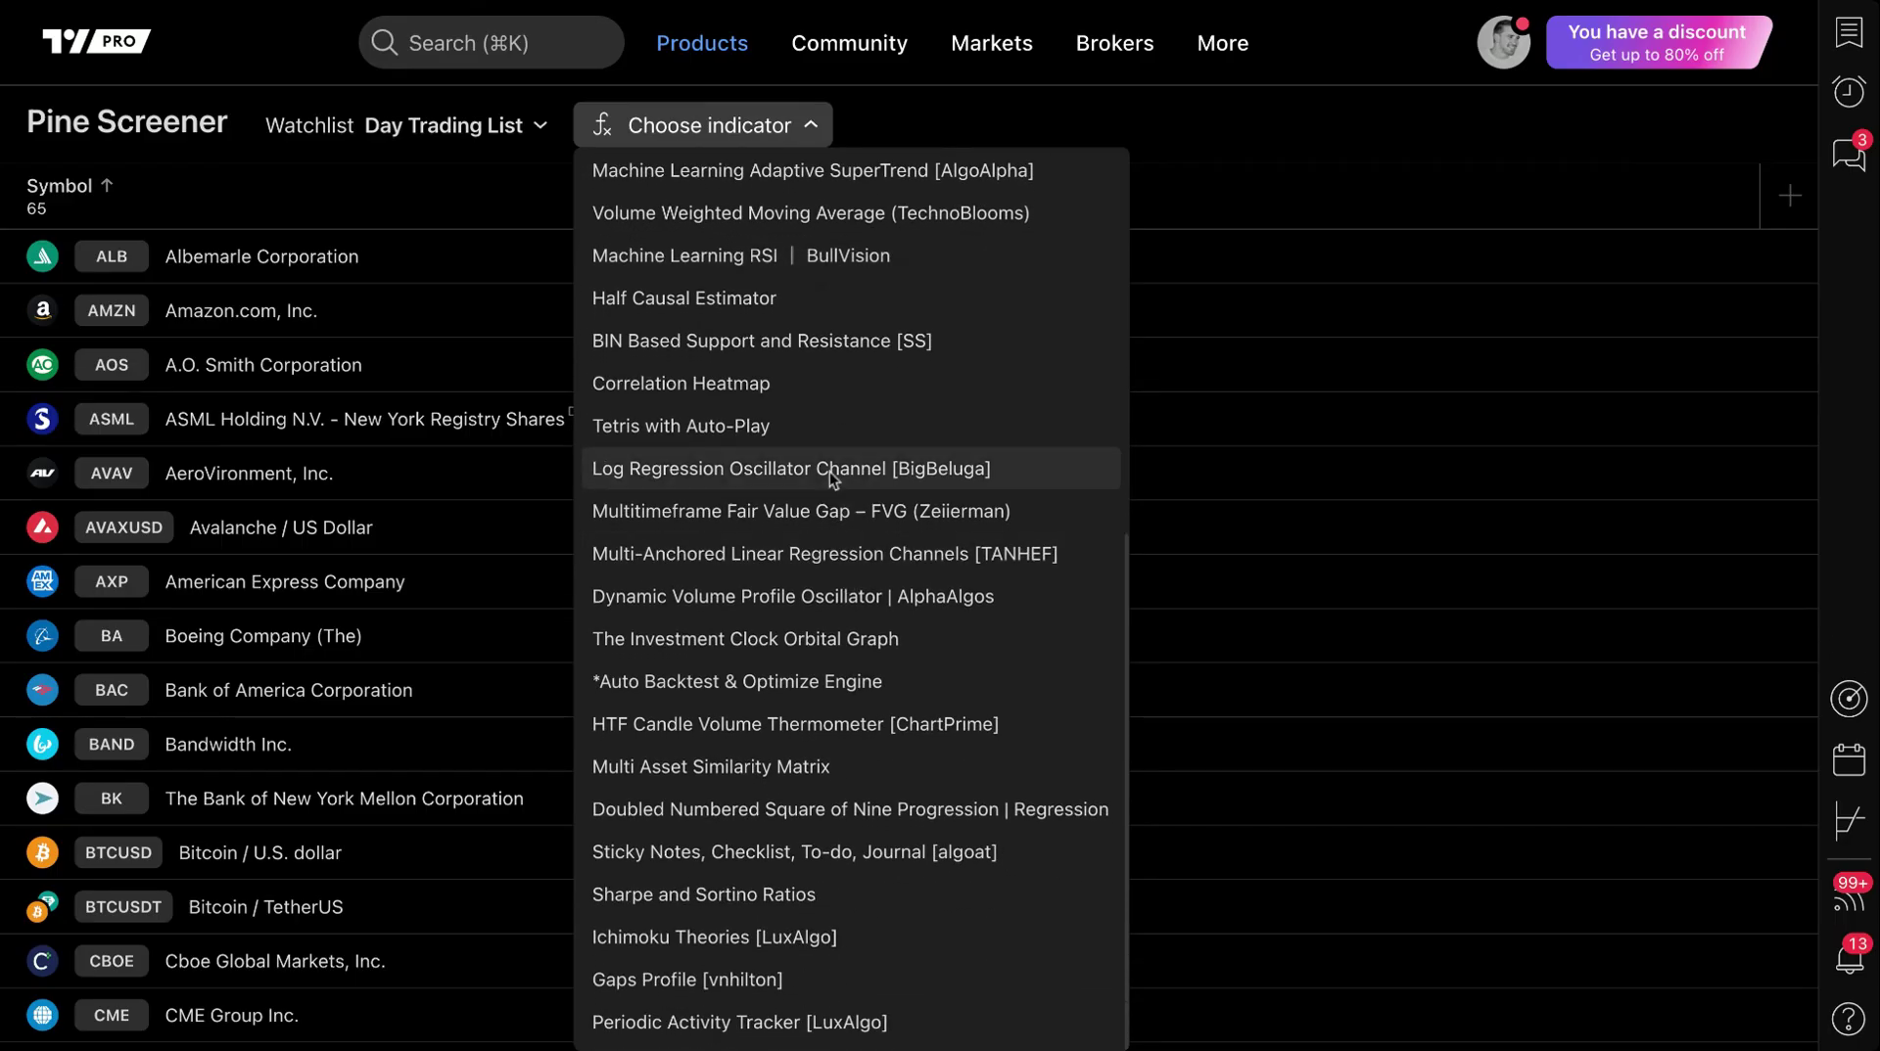
{"action": "scroll", "coordinate": [843, 702], "scroll_direction": "up", "scroll_amount": 8}
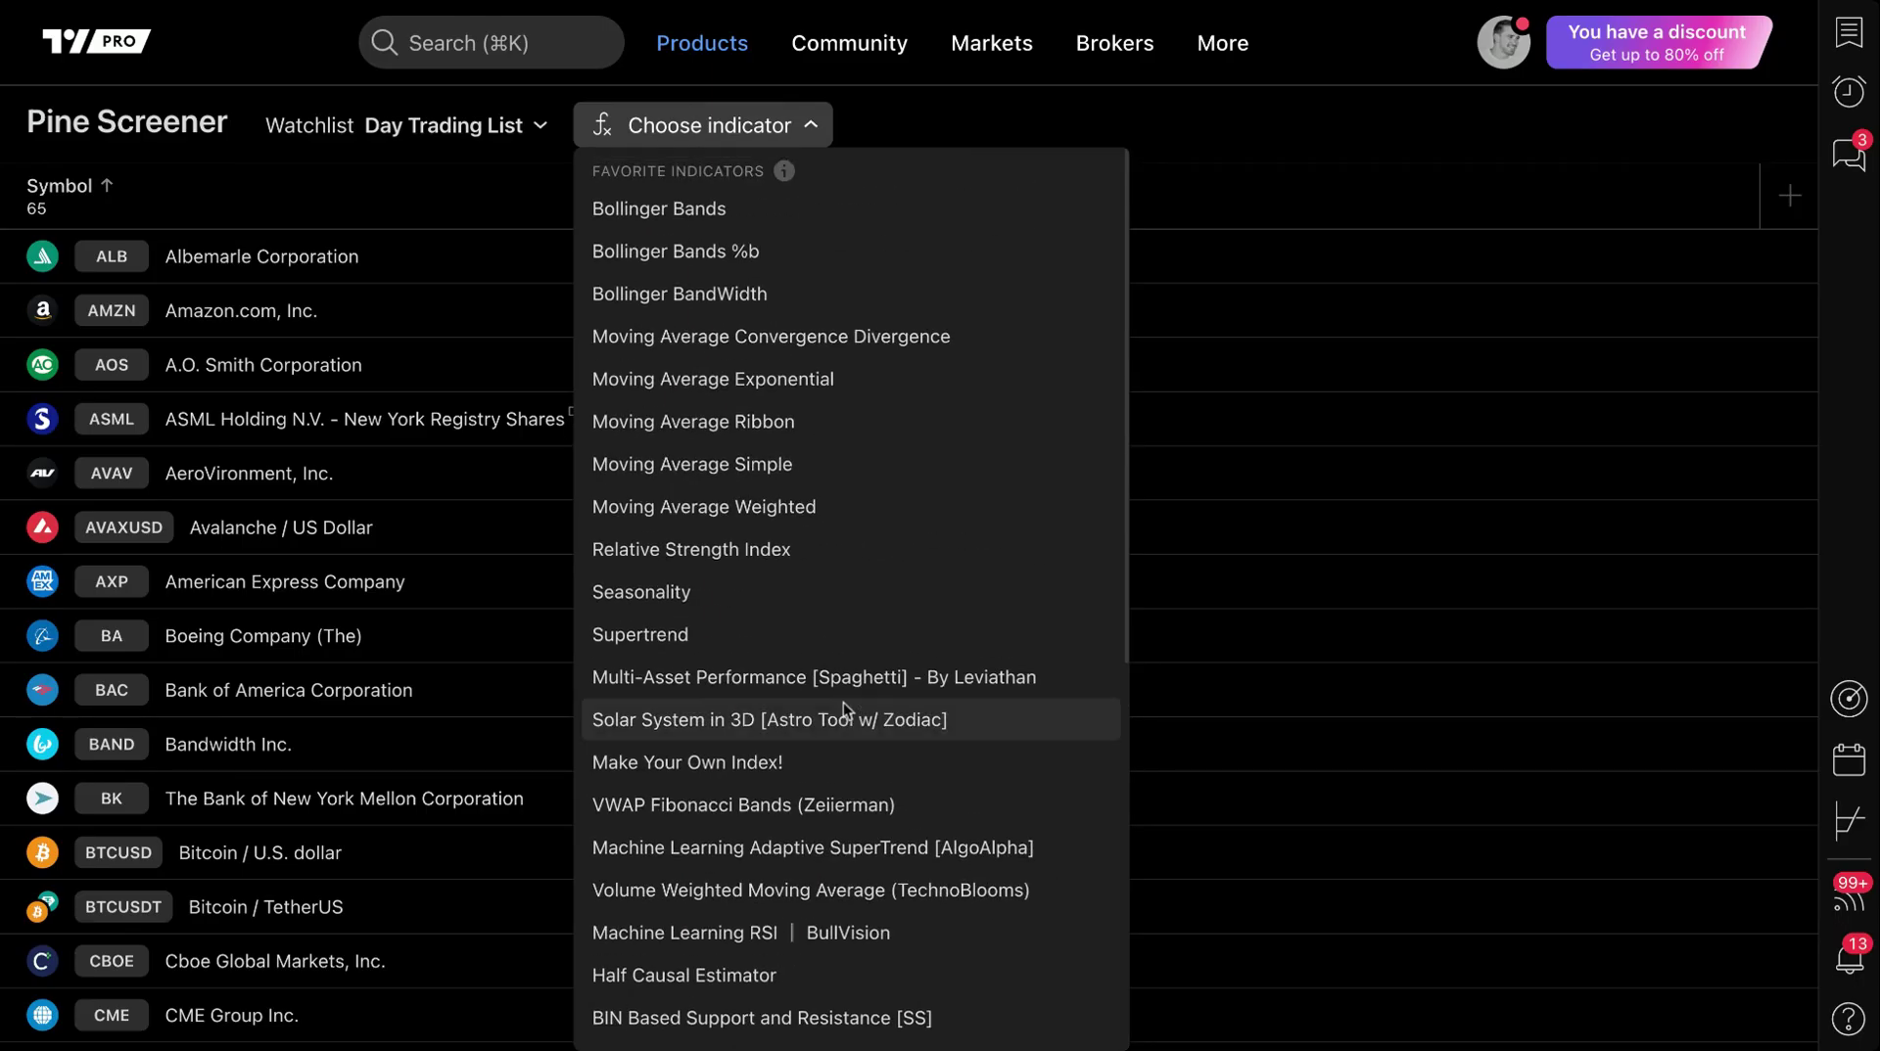
{"action": "left_click", "coordinate": [691, 555]}
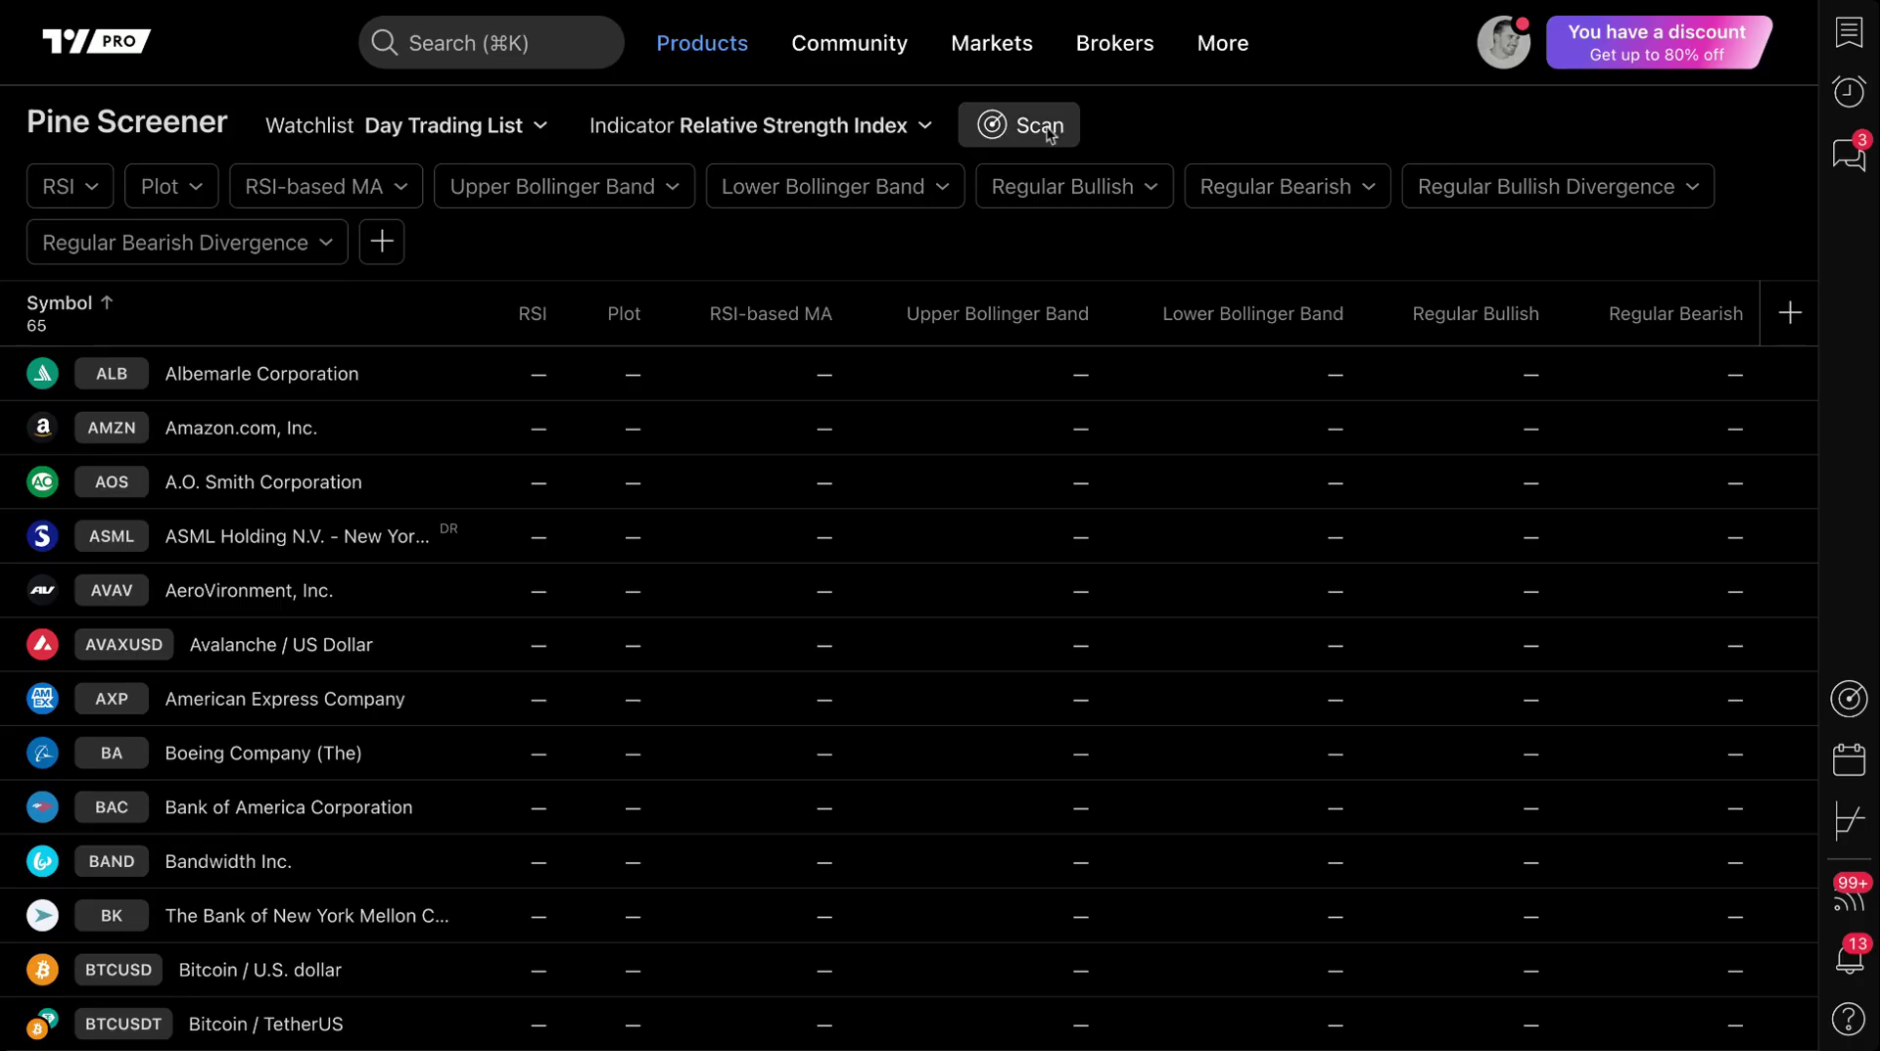
{"action": "left_click", "coordinate": [66, 186]}
{"action": "left_click", "coordinate": [164, 188]}
{"action": "mouse_move", "coordinate": [1294, 188]}
{"action": "left_click", "coordinate": [277, 250]}
{"action": "left_click", "coordinate": [744, 125]}
{"action": "left_click", "coordinate": [705, 207]}
{"action": "left_click_drag", "start_coordinate": [881, 142], "coordinate": [793, 162]}
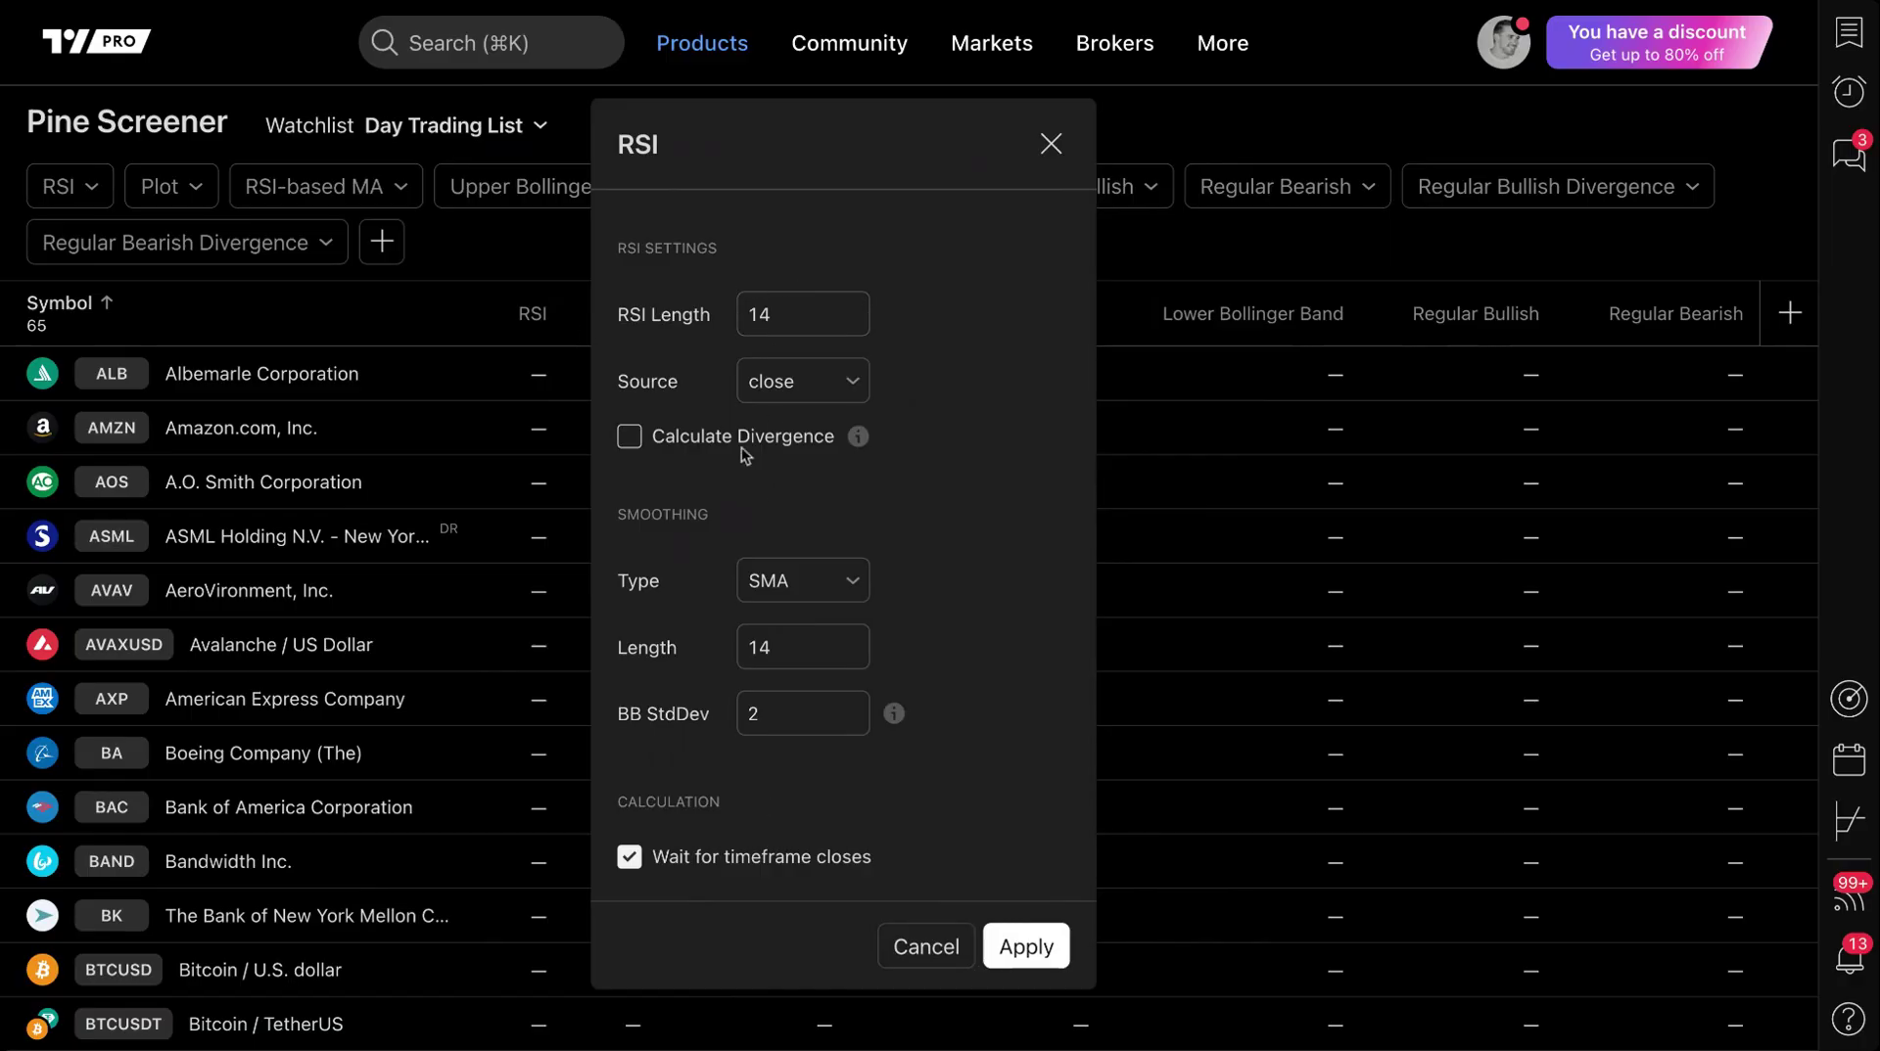
{"action": "left_click", "coordinate": [1051, 144]}
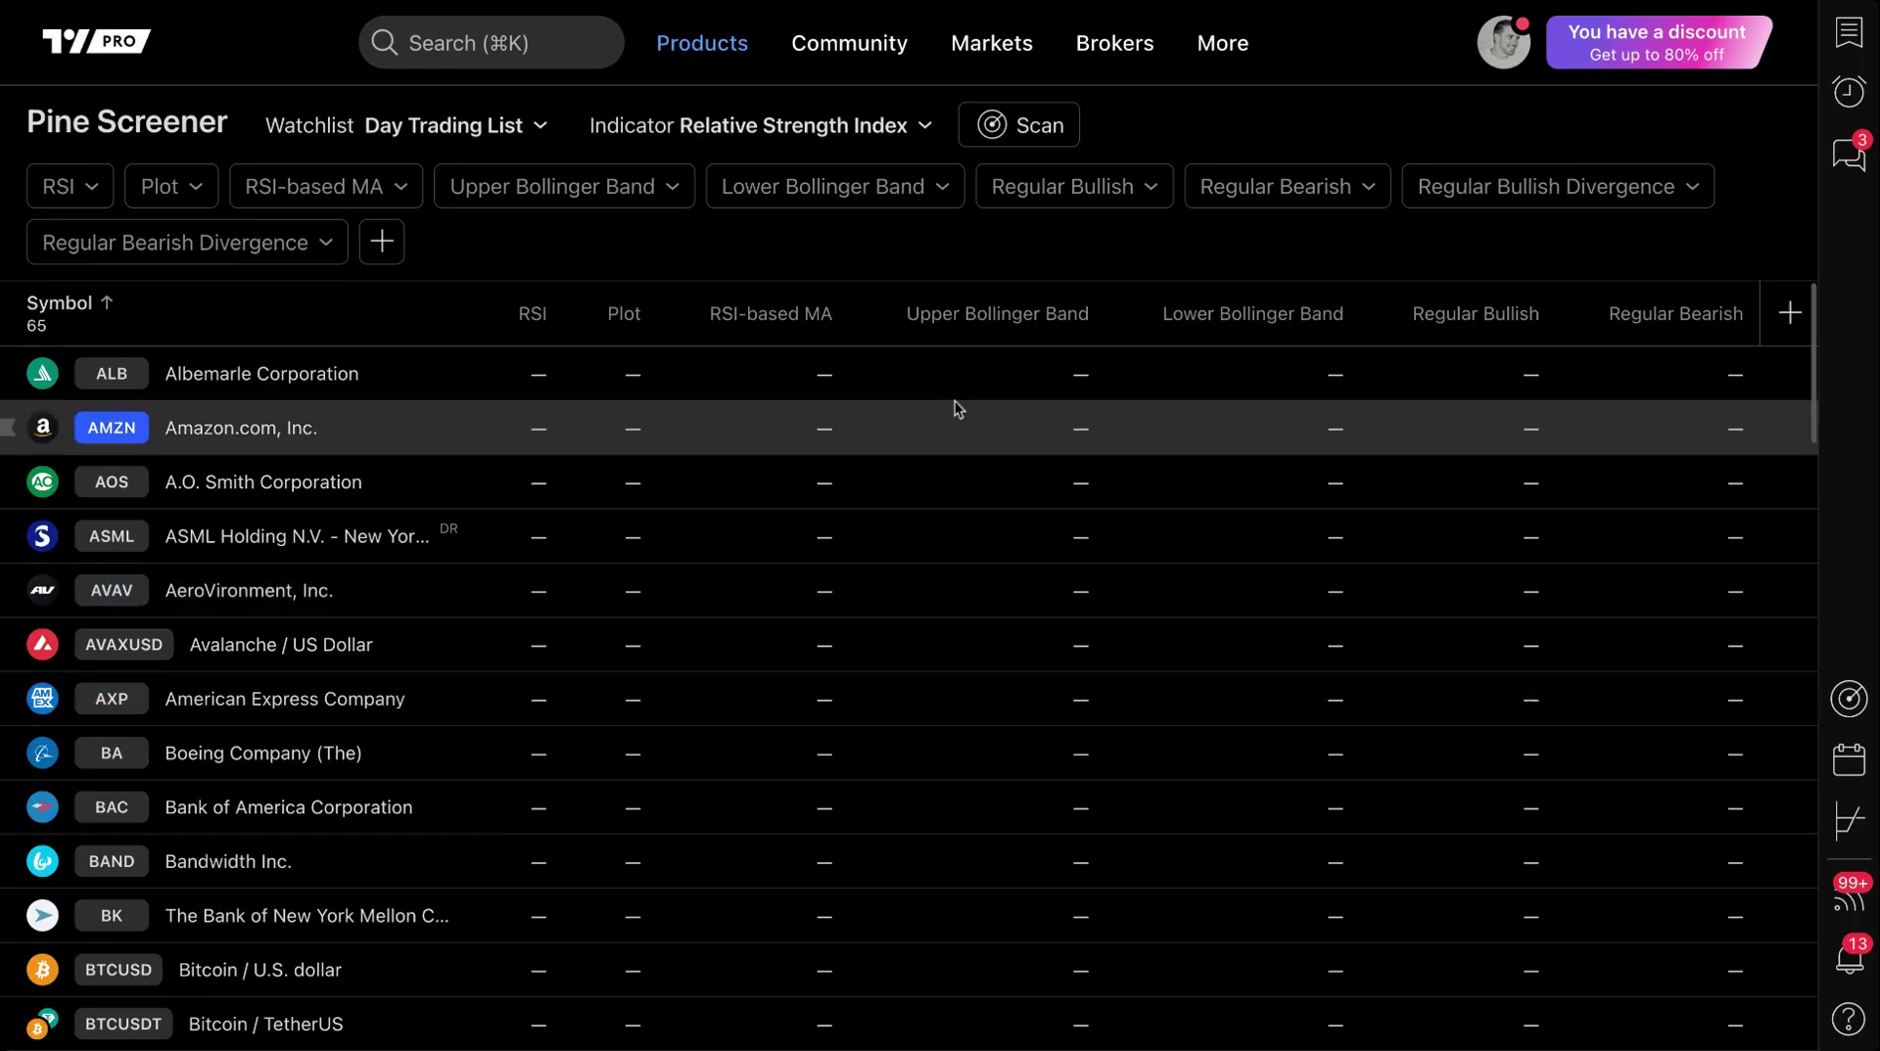
Scan the 65 symbols to fill the RSI, Plot and RSI-based MA columns
{"action": "left_click", "coordinate": [1031, 126]}
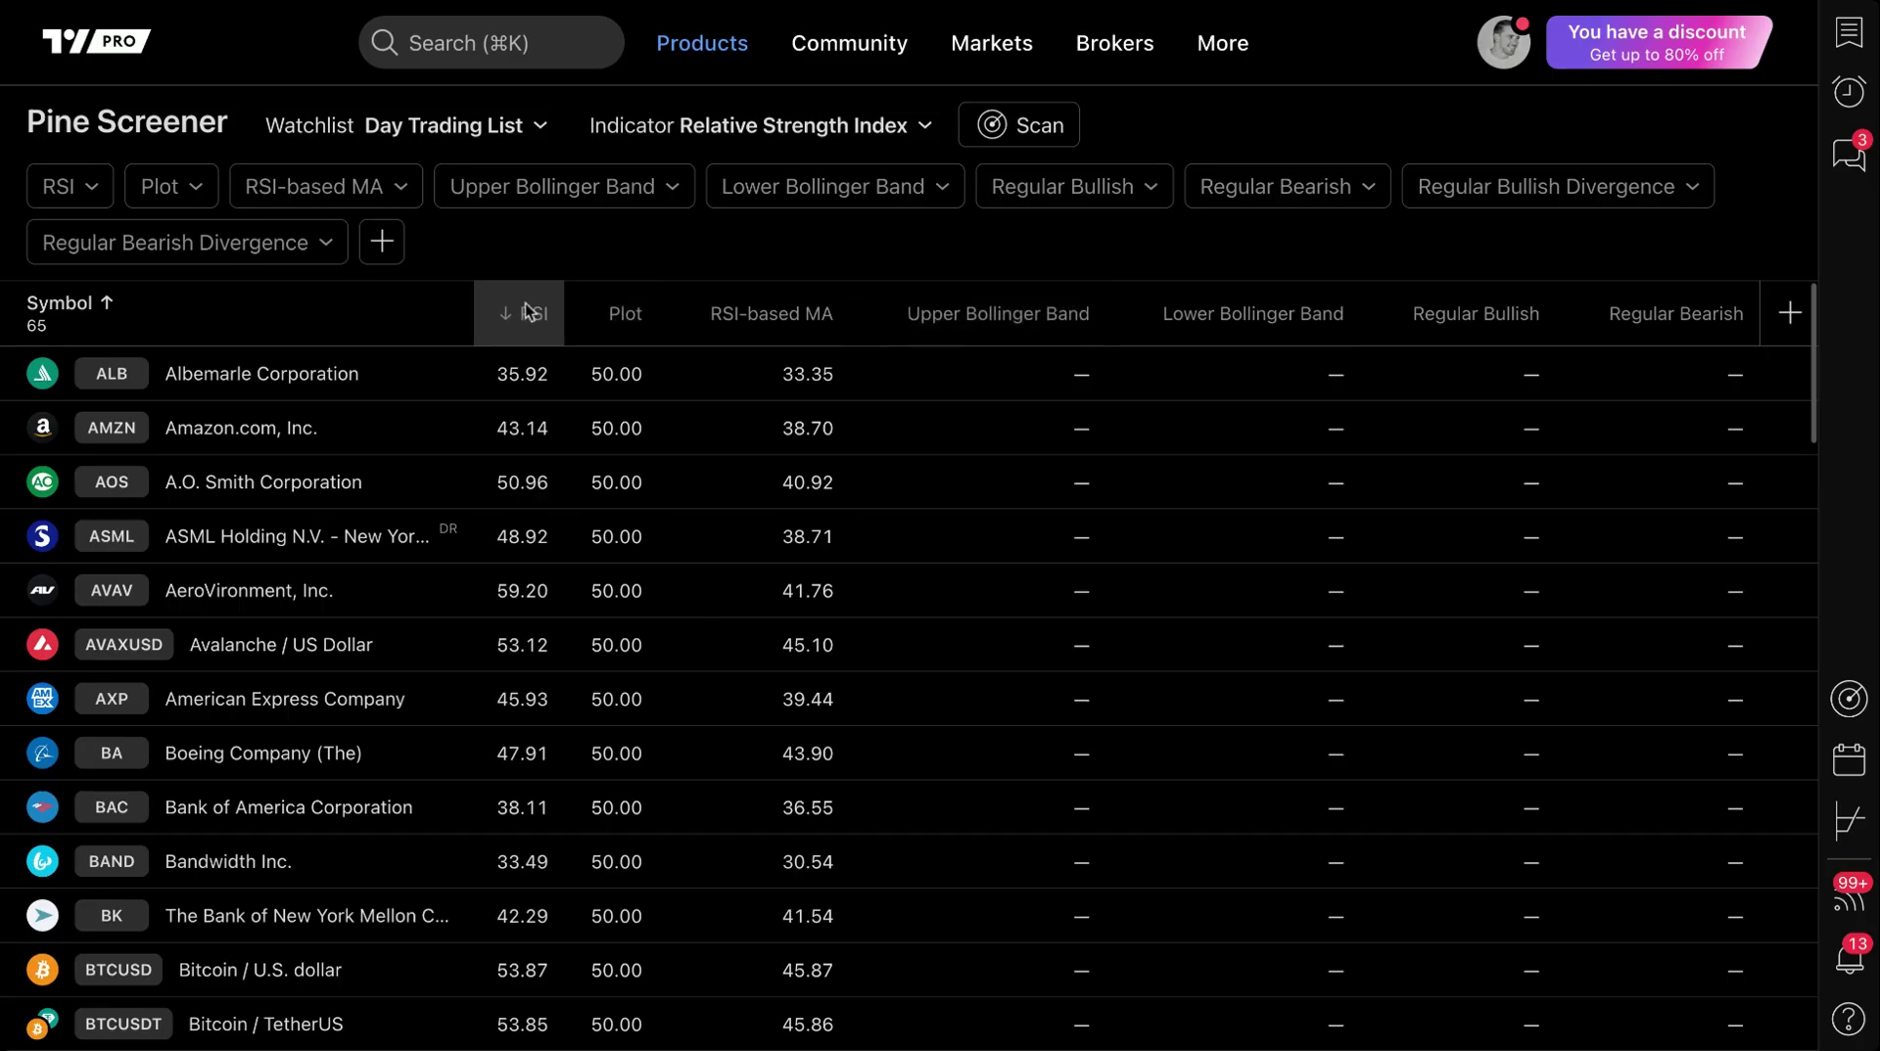
{"action": "left_click", "coordinate": [537, 370]}
Apply a manual RSI Above 60 filter and rescan, leaving 6 symbols including EURUSD and Gold
{"action": "left_click", "coordinate": [76, 192]}
{"action": "left_click", "coordinate": [109, 243]}
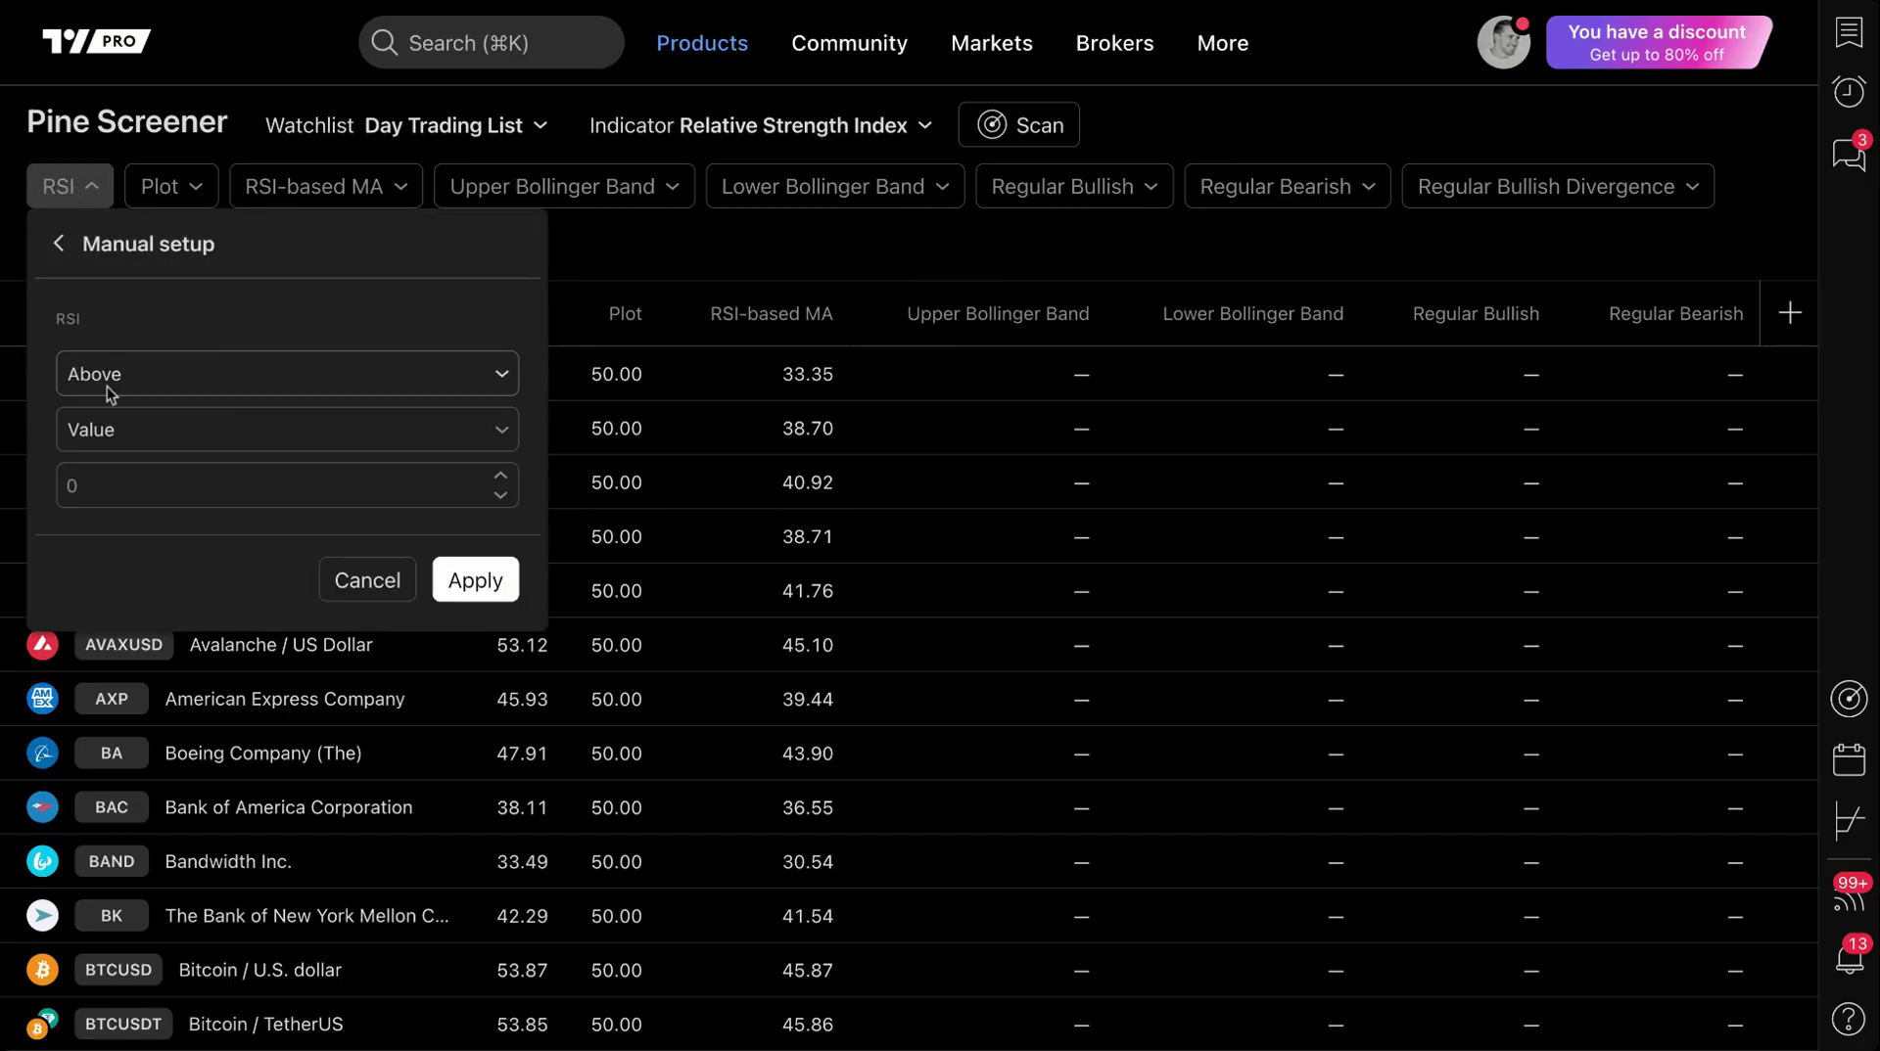
{"action": "left_click", "coordinate": [117, 491]}
{"action": "type", "text": "60"}
{"action": "left_click", "coordinate": [480, 578]}
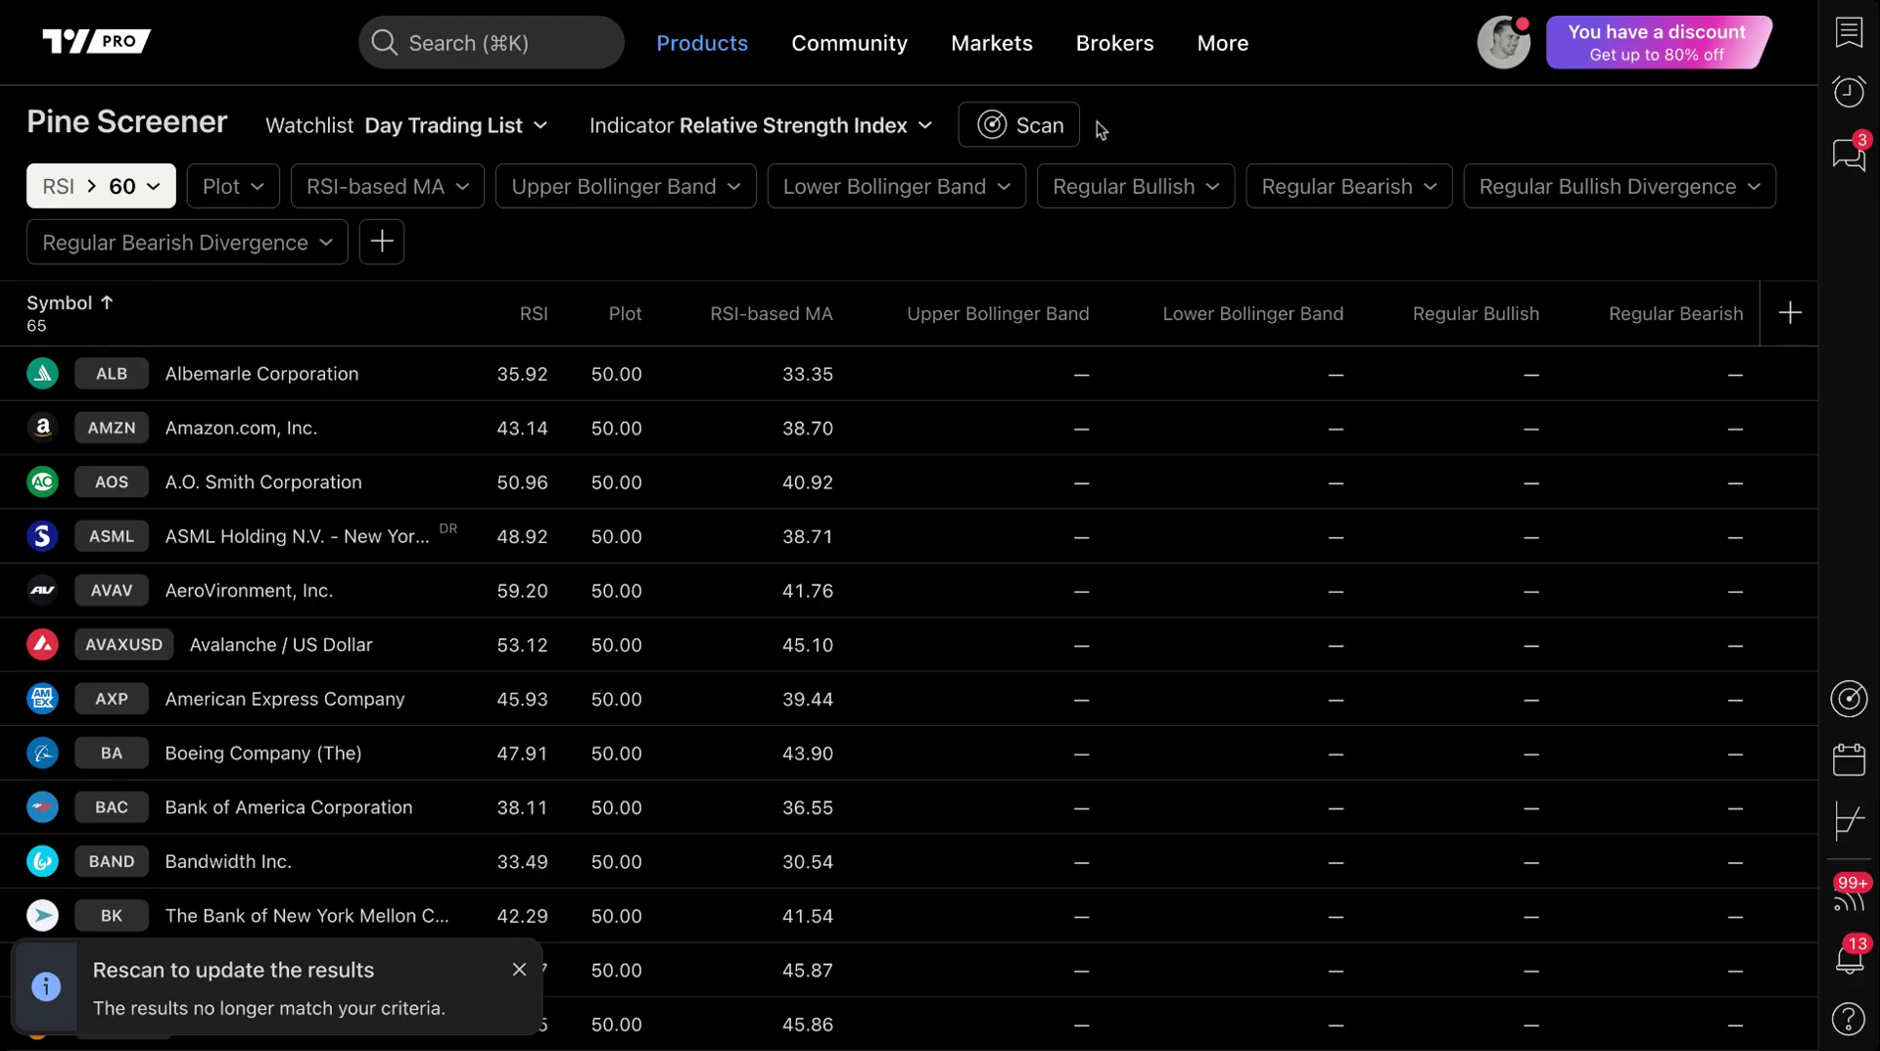
{"action": "left_click", "coordinate": [1033, 134]}
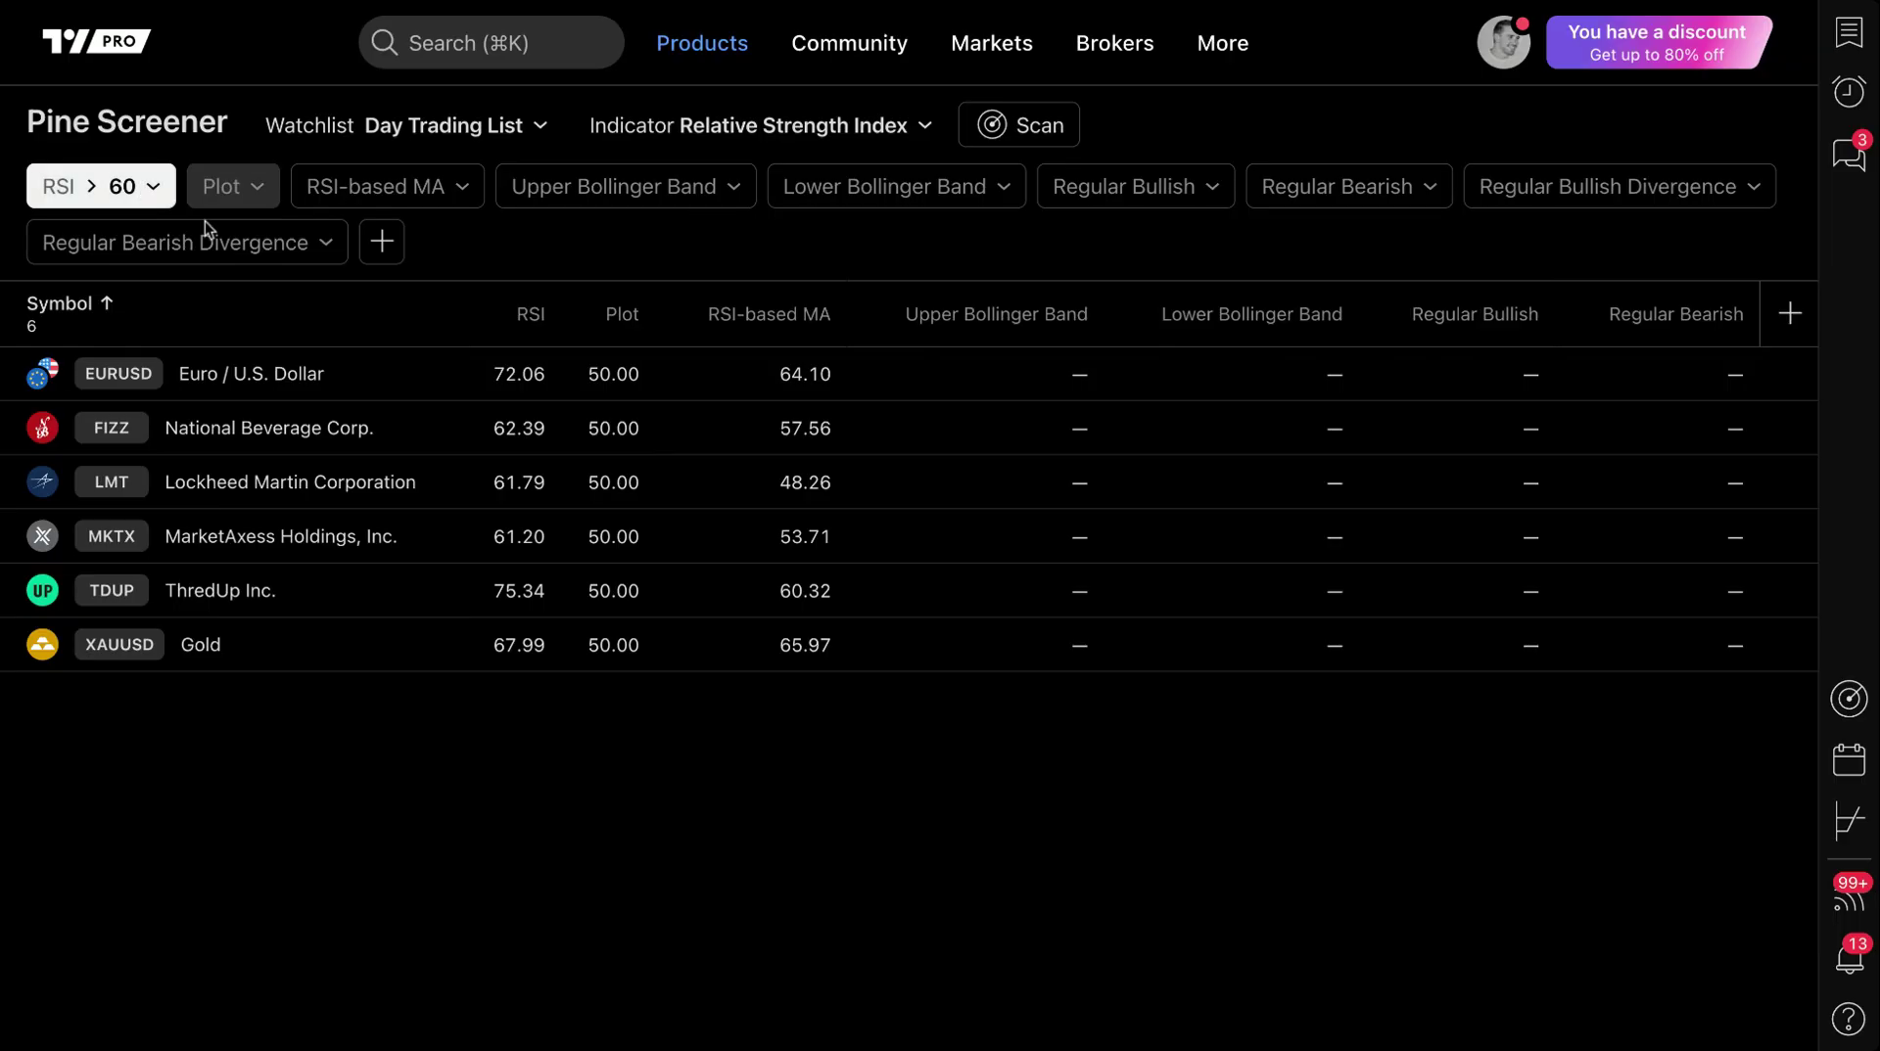
Switch the indicator interval to 1 hour and rescan
{"action": "left_click", "coordinate": [902, 136]}
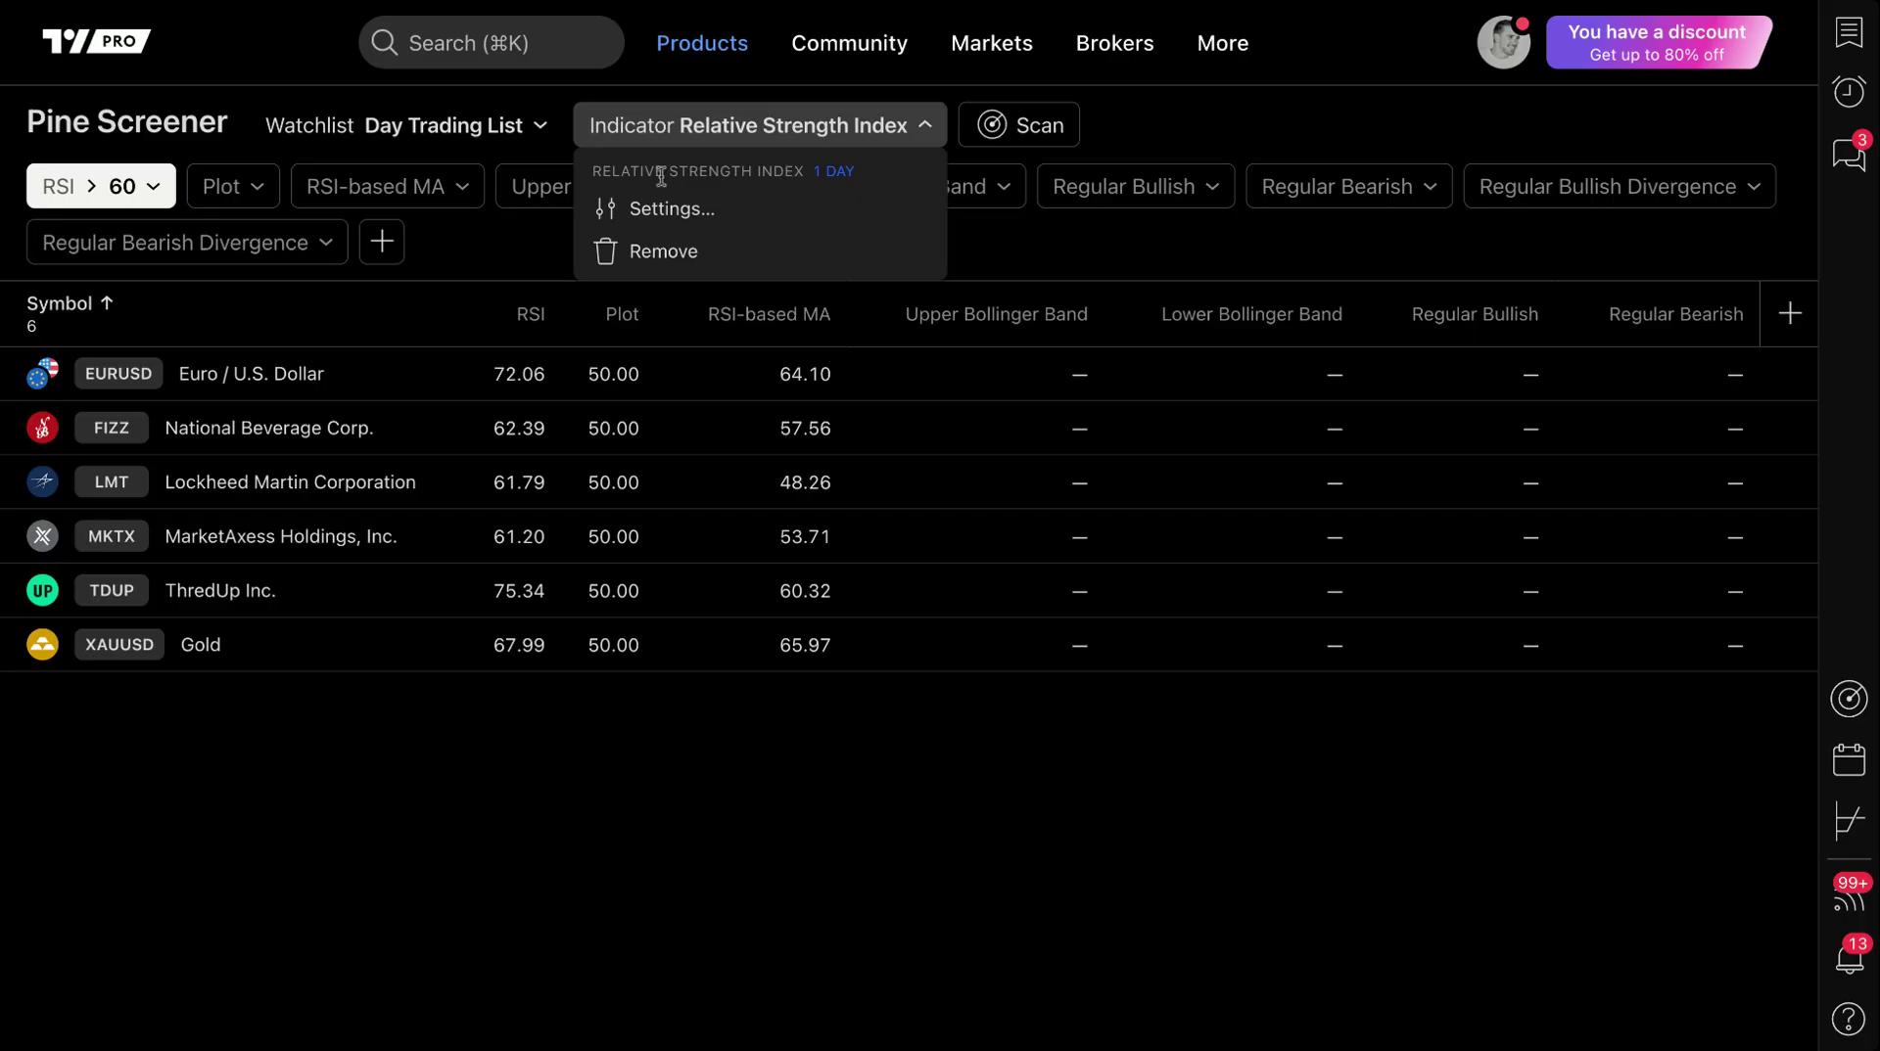
{"action": "left_click", "coordinate": [834, 172]}
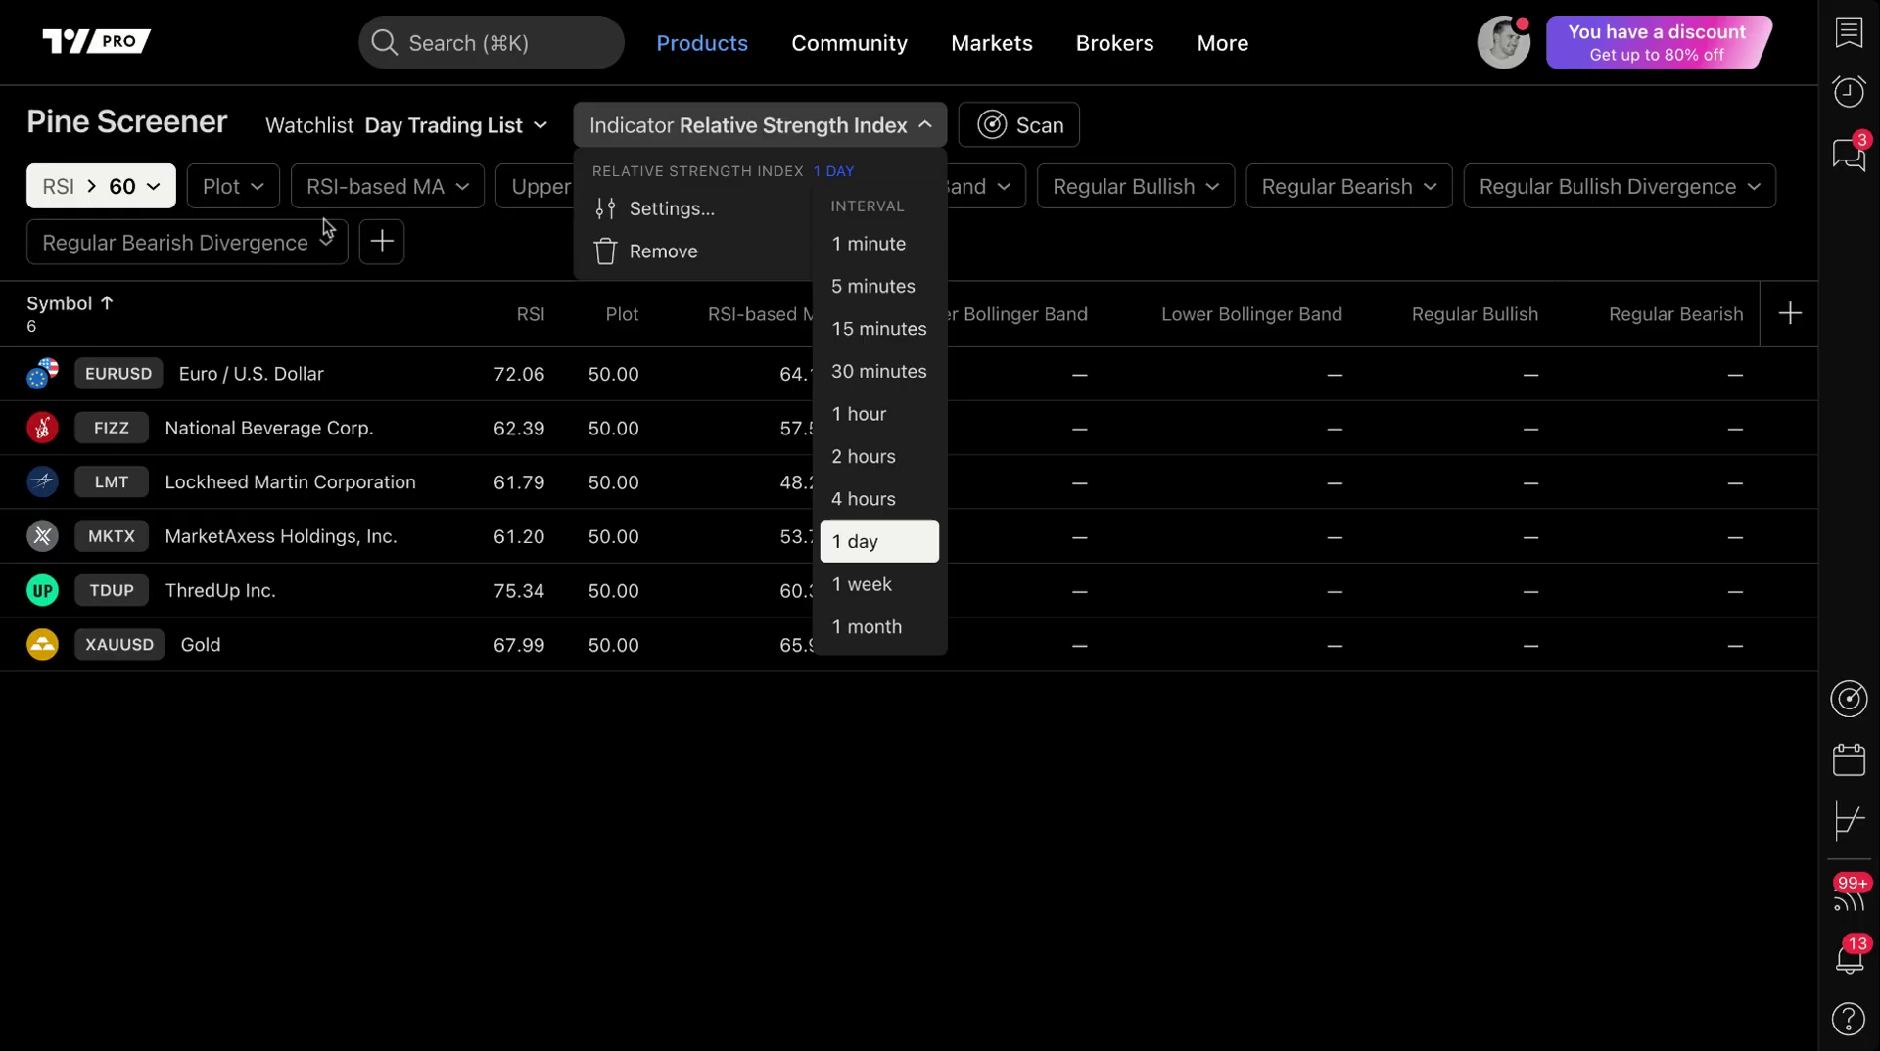
{"action": "left_click", "coordinate": [887, 416]}
{"action": "left_click", "coordinate": [1021, 134]}
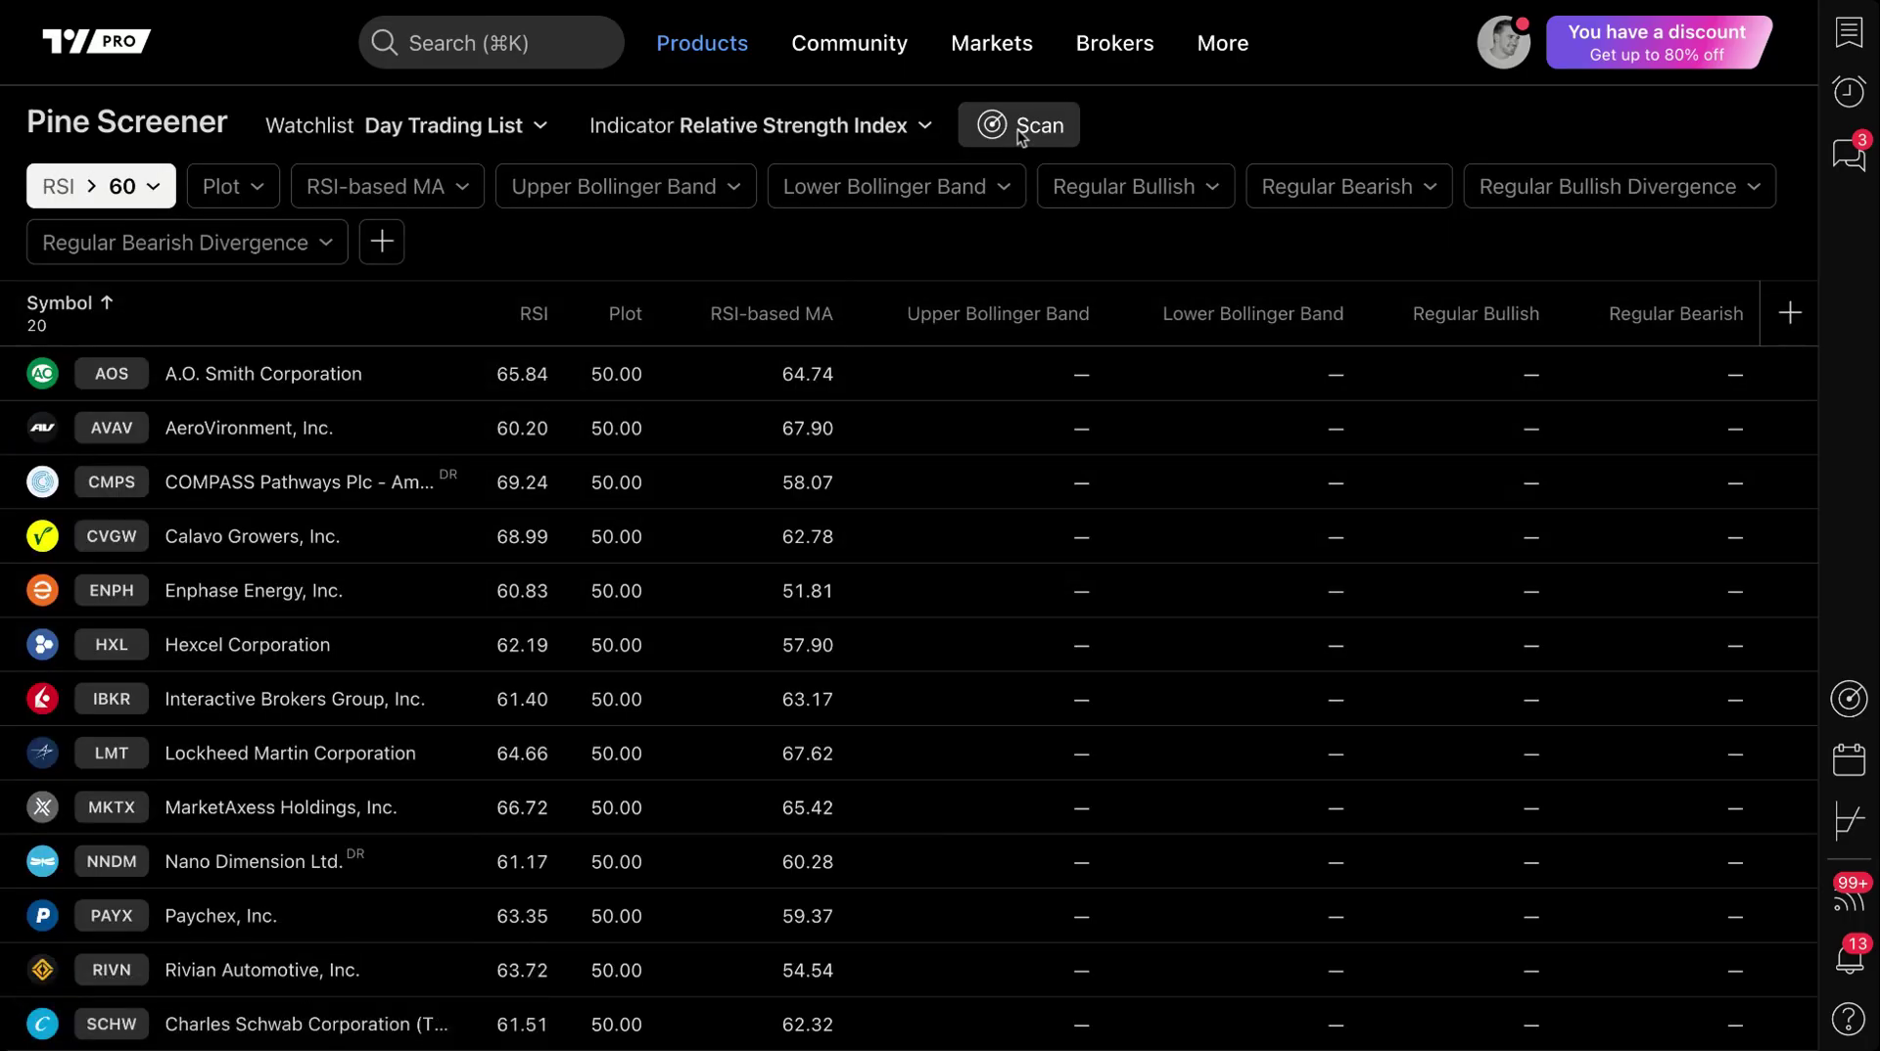
Switch the indicator interval back to 1 day and rescan
{"action": "left_click", "coordinate": [778, 138]}
{"action": "left_click", "coordinate": [851, 173]}
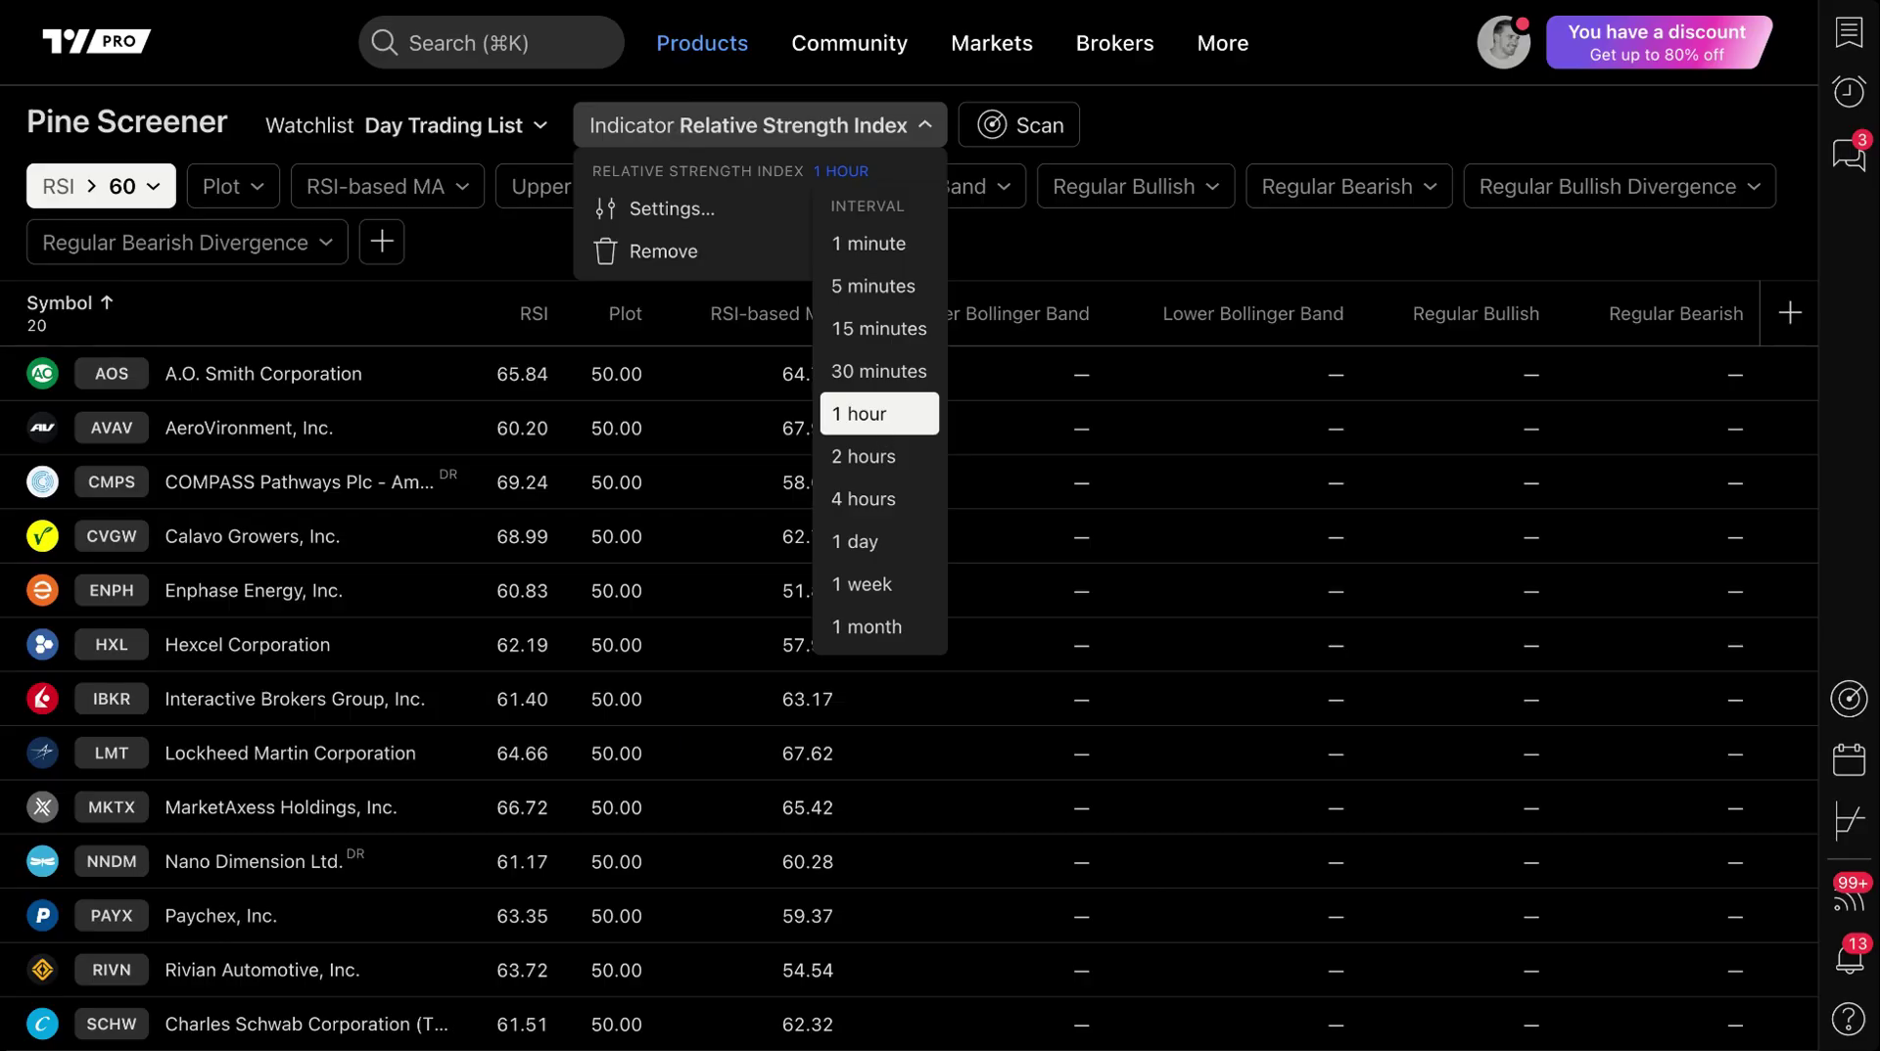
{"action": "left_click", "coordinate": [854, 541]}
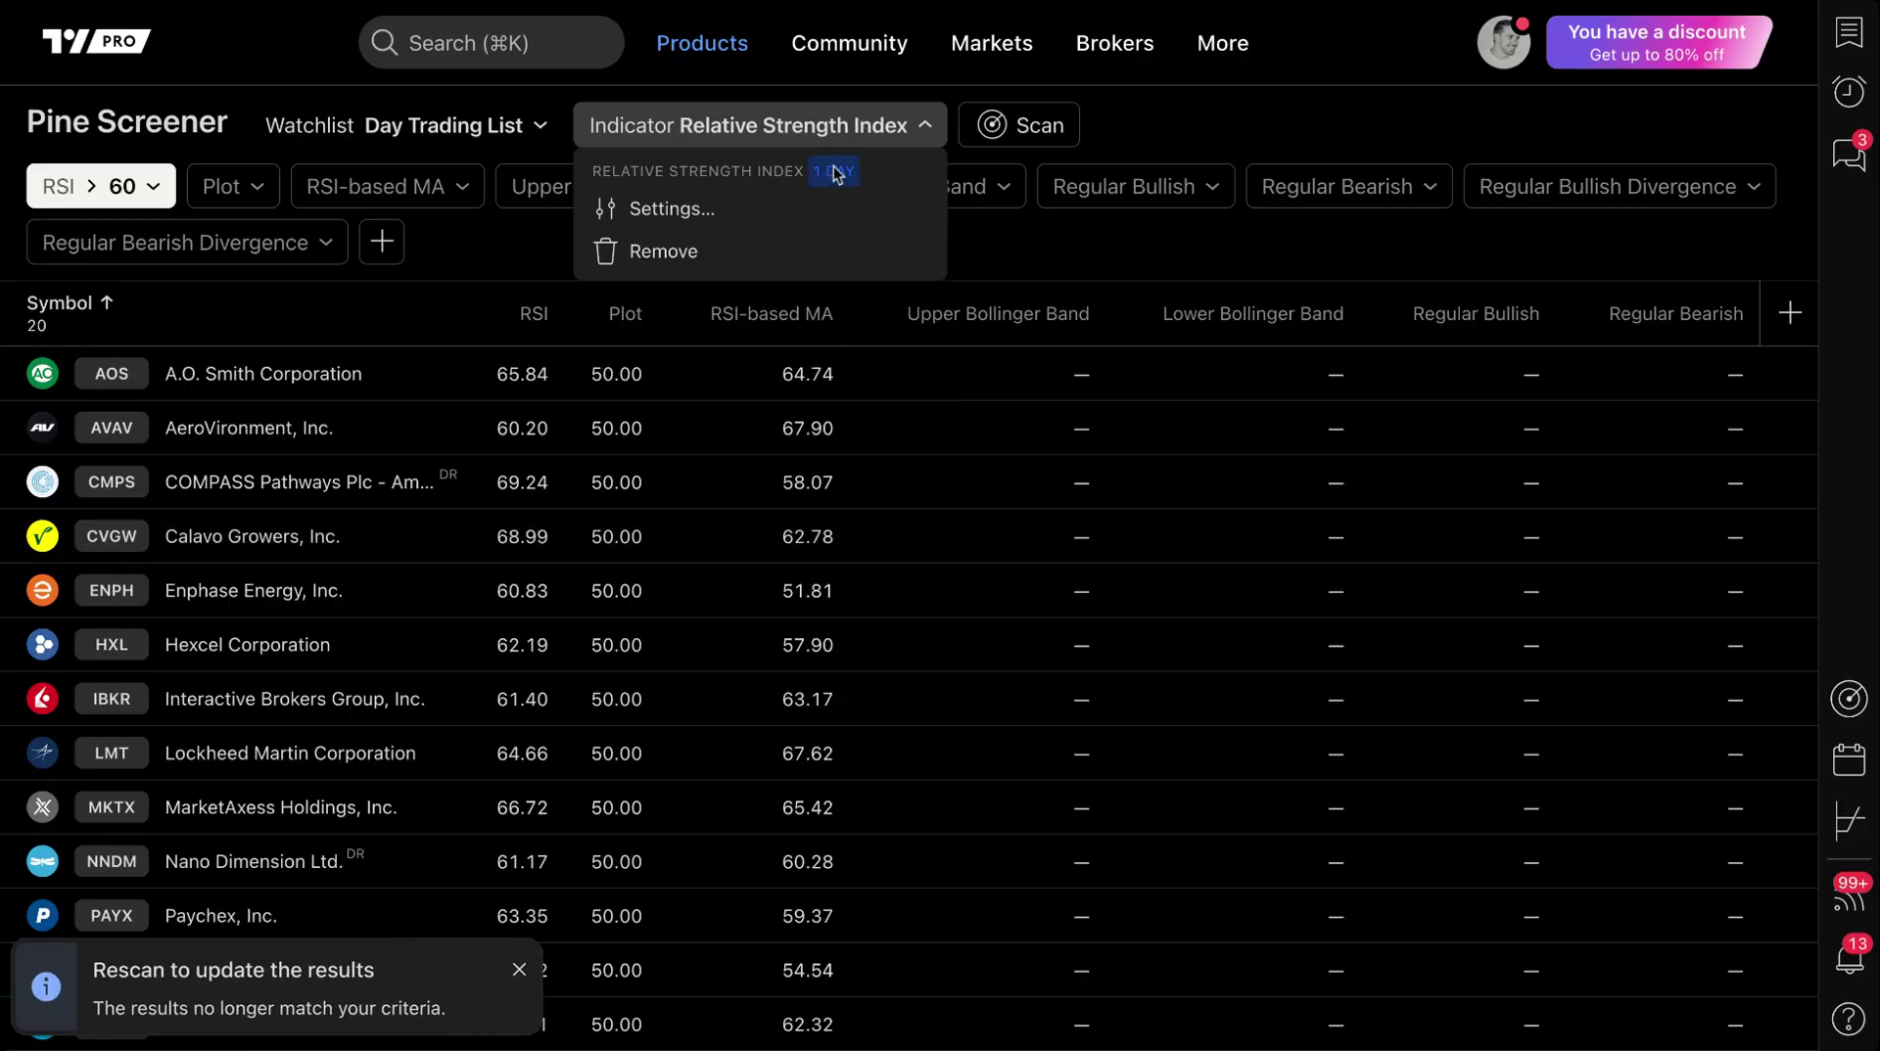
{"action": "left_click", "coordinate": [1030, 135]}
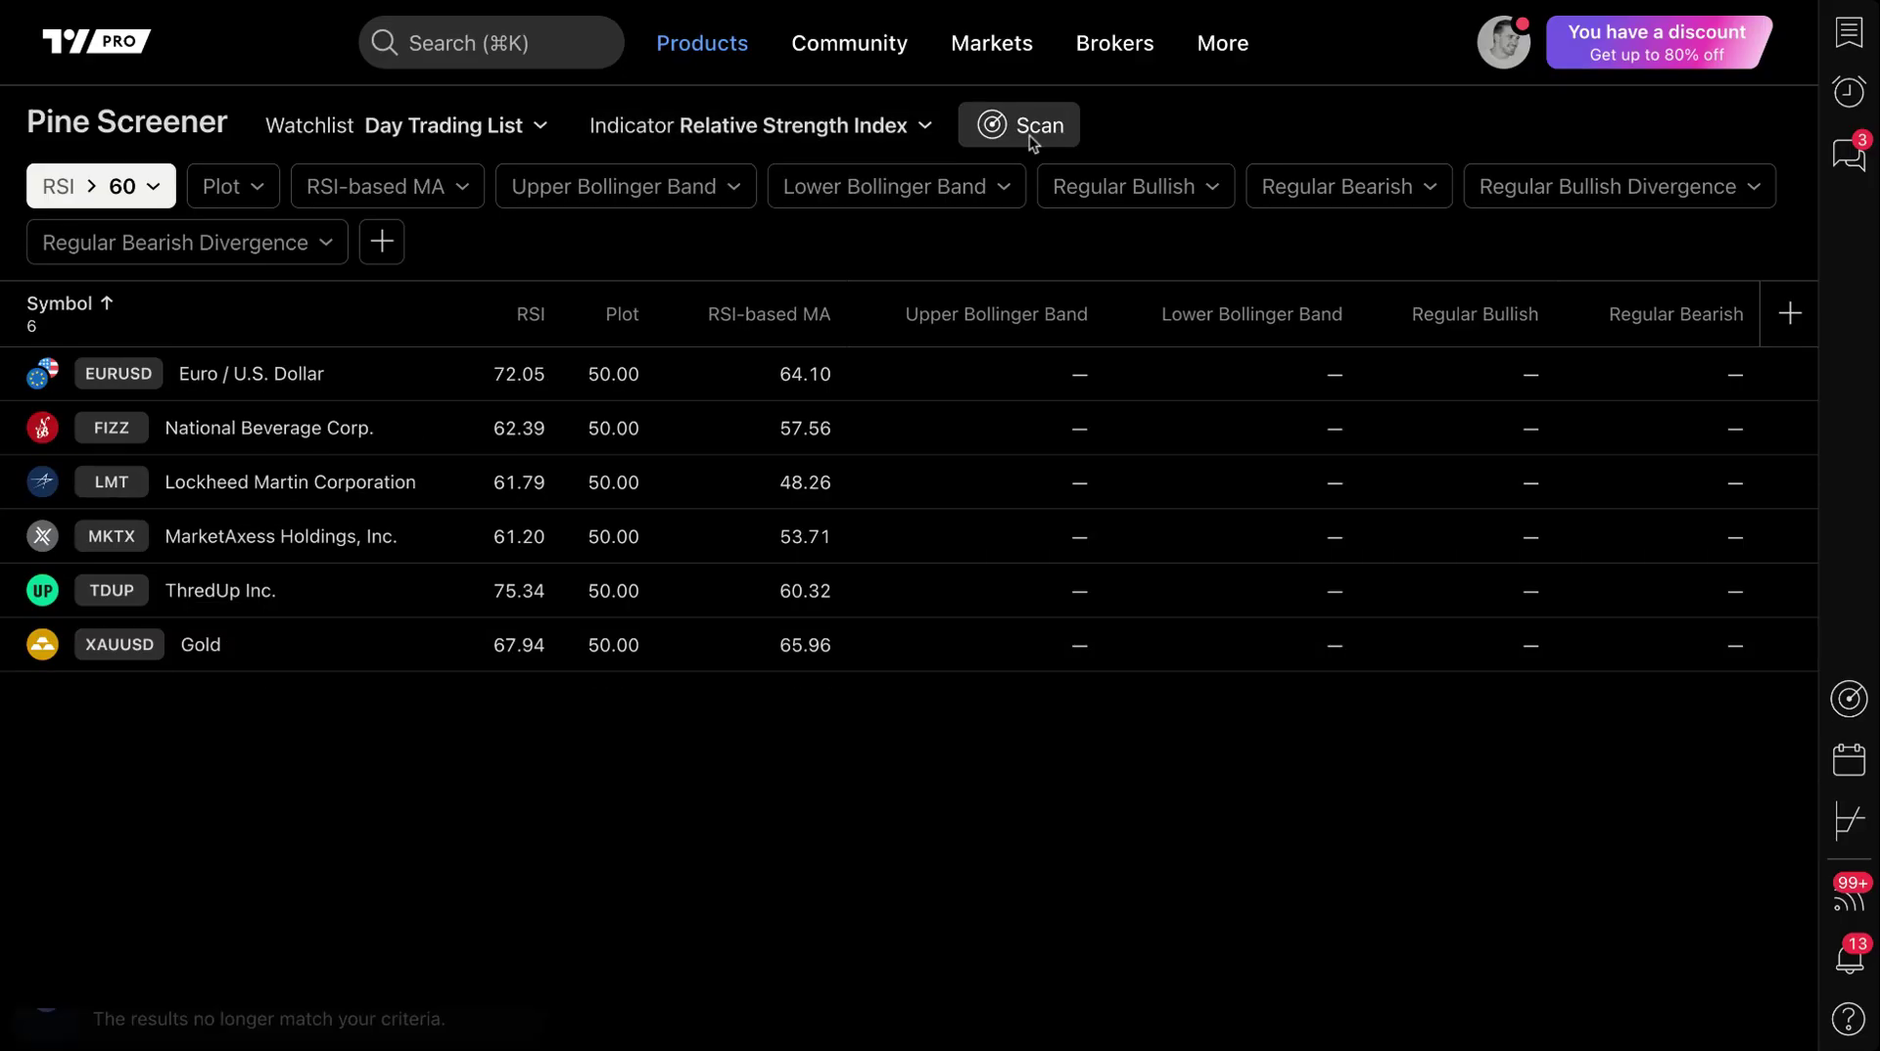
In RSI settings, set Length to 30 and Source to ohlc4
{"action": "left_click", "coordinate": [754, 125]}
{"action": "left_click", "coordinate": [682, 208]}
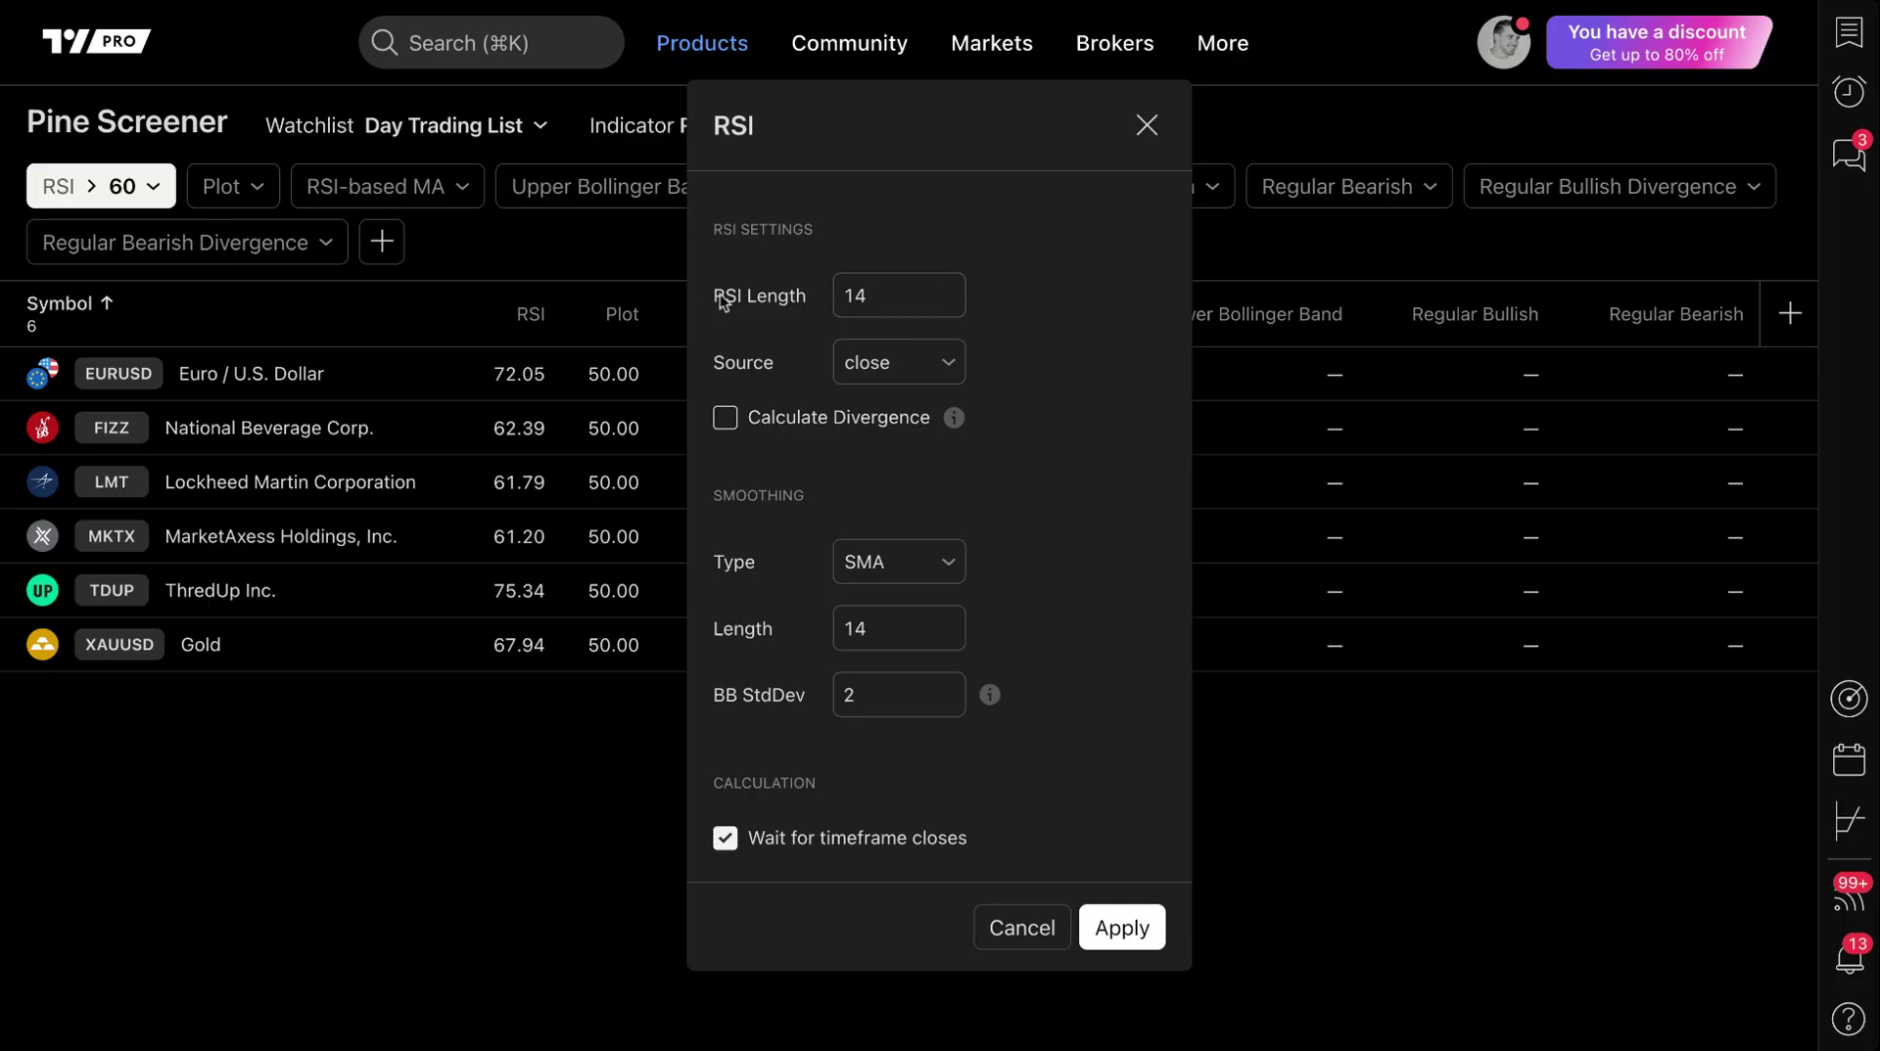
{"action": "left_click", "coordinate": [909, 299]}
{"action": "left_click", "coordinate": [762, 308]}
{"action": "left_click", "coordinate": [881, 295]}
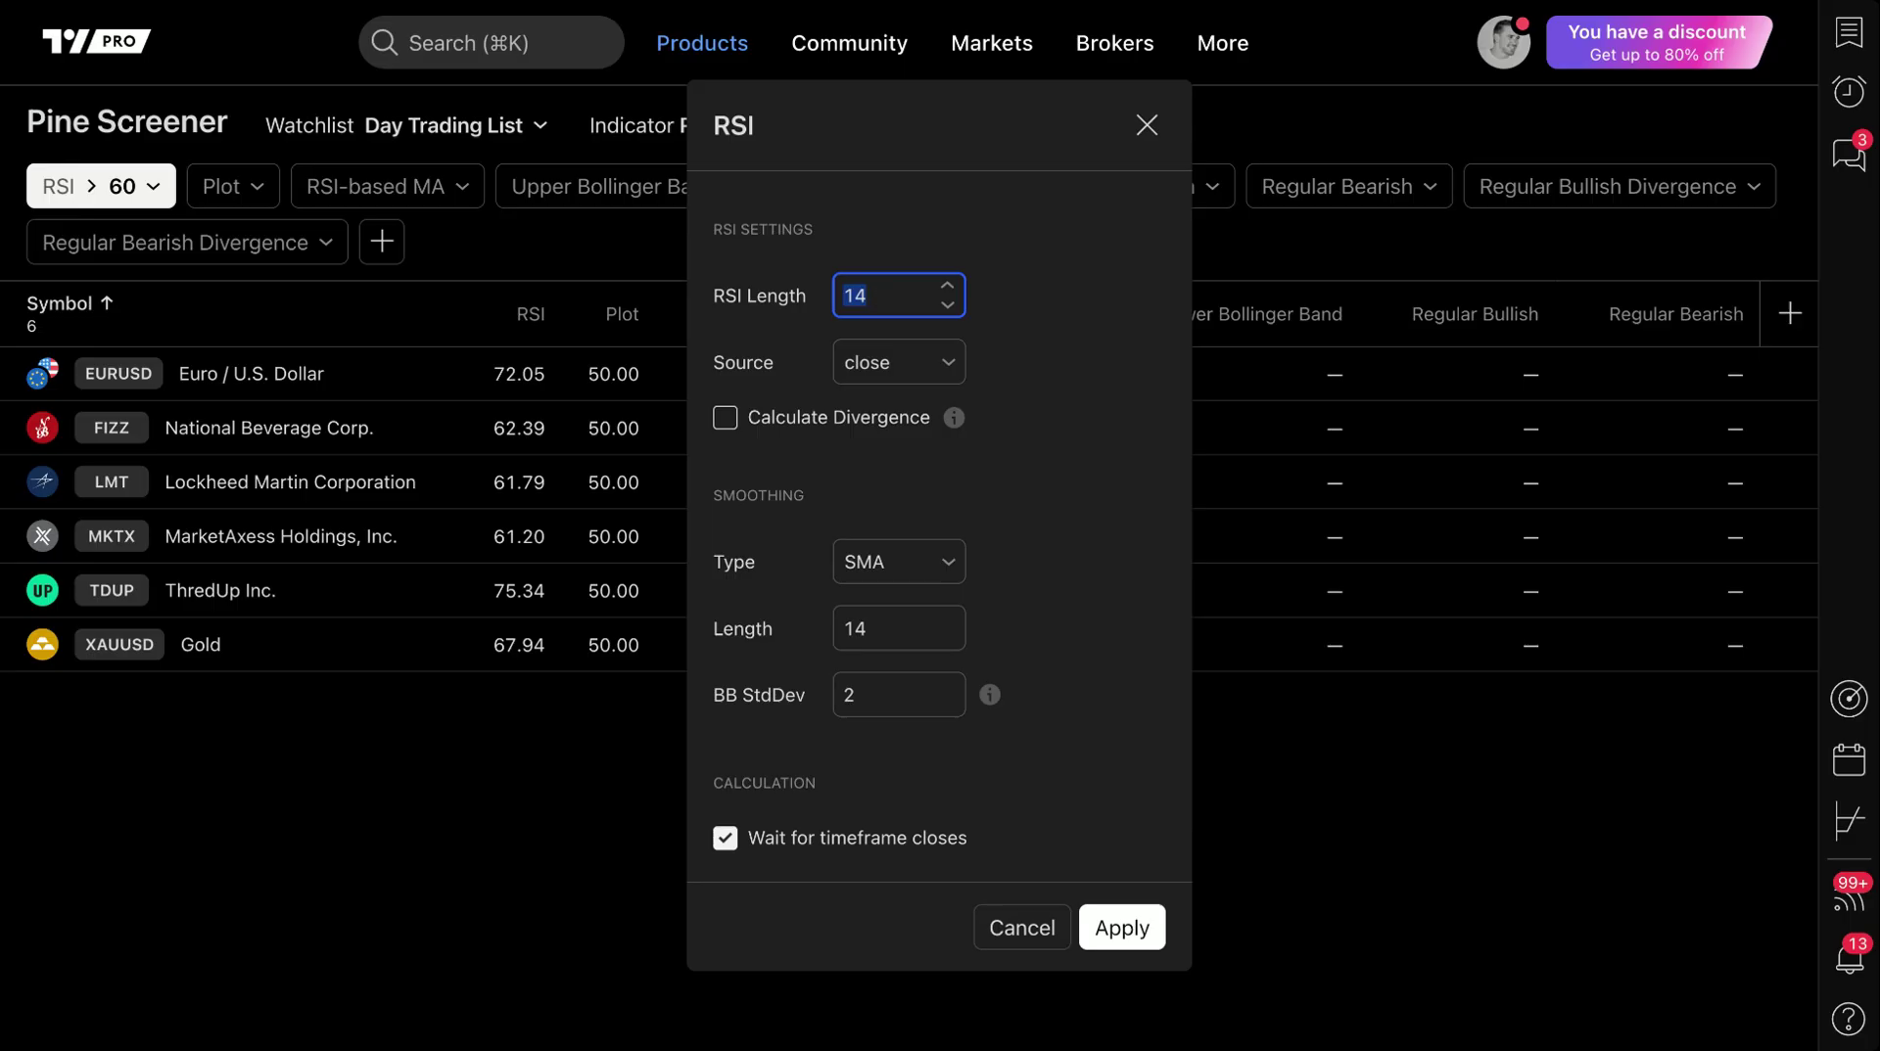
{"action": "type", "text": "30"}
{"action": "left_click", "coordinate": [890, 368]}
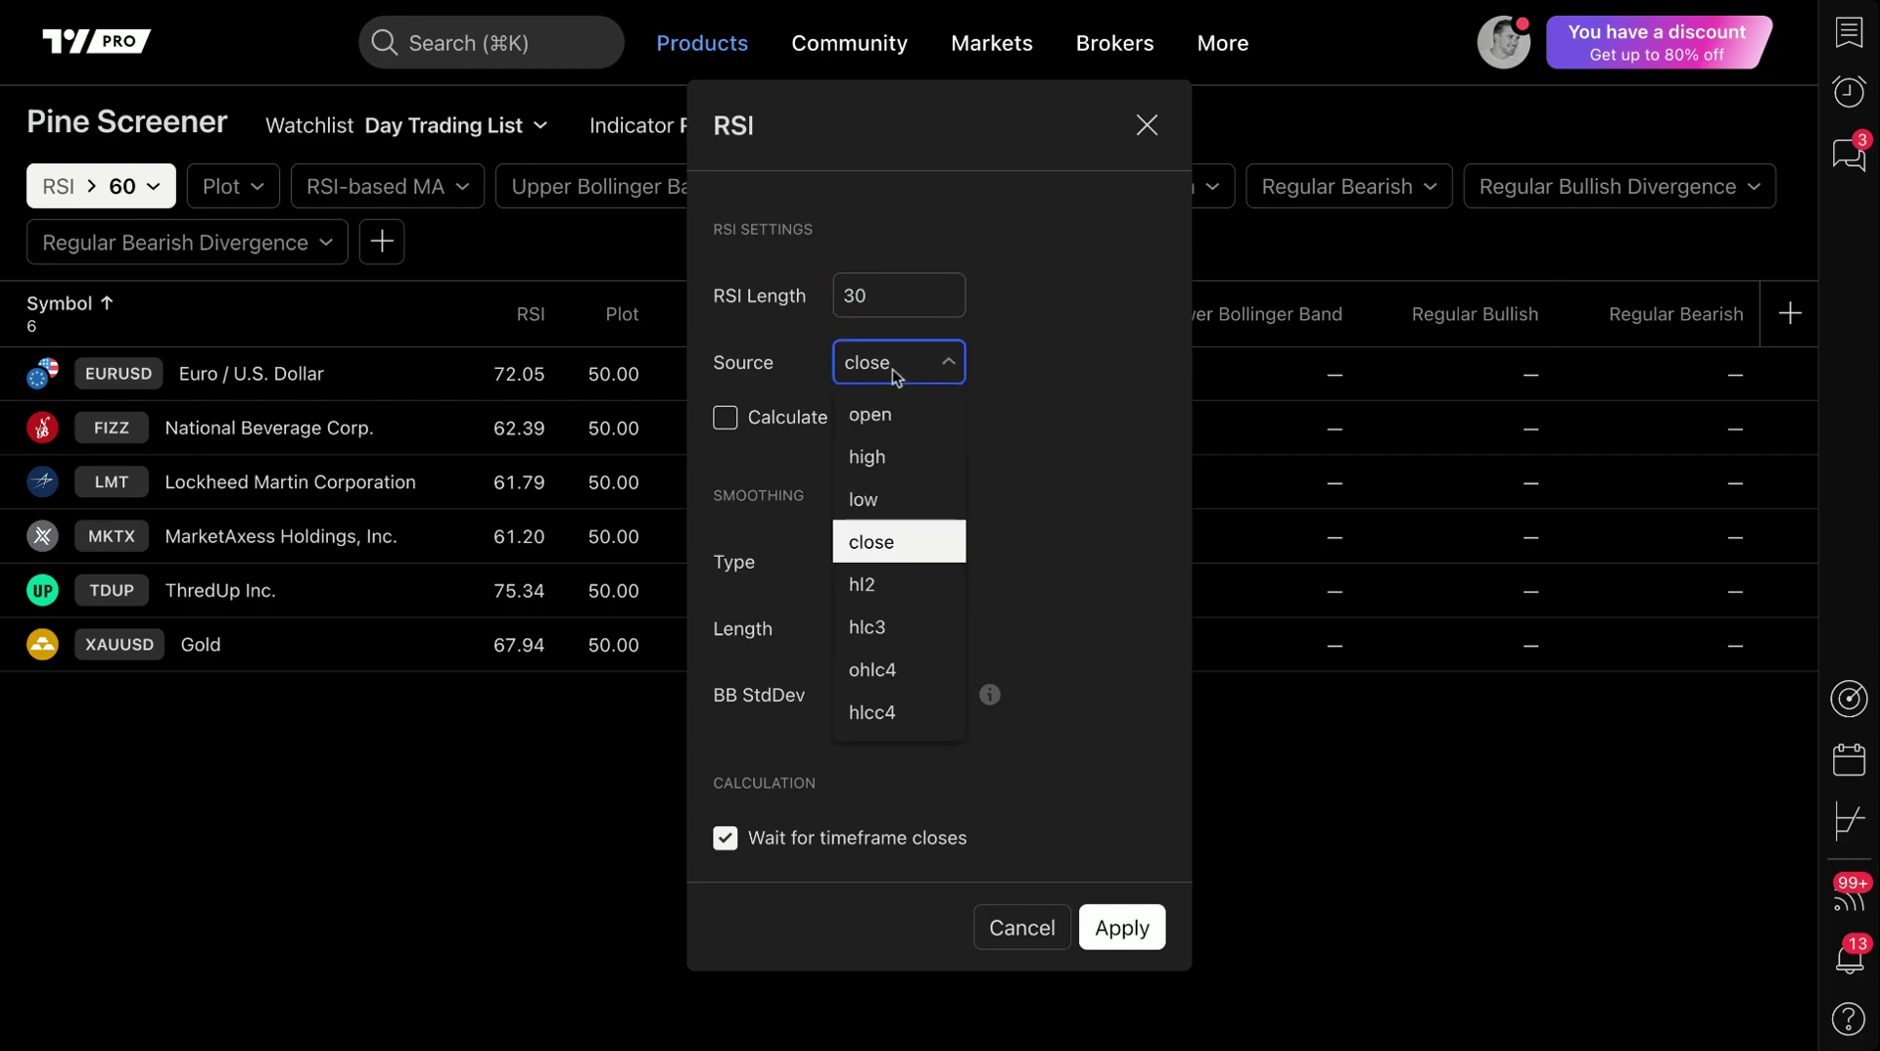
{"action": "left_click", "coordinate": [901, 670]}
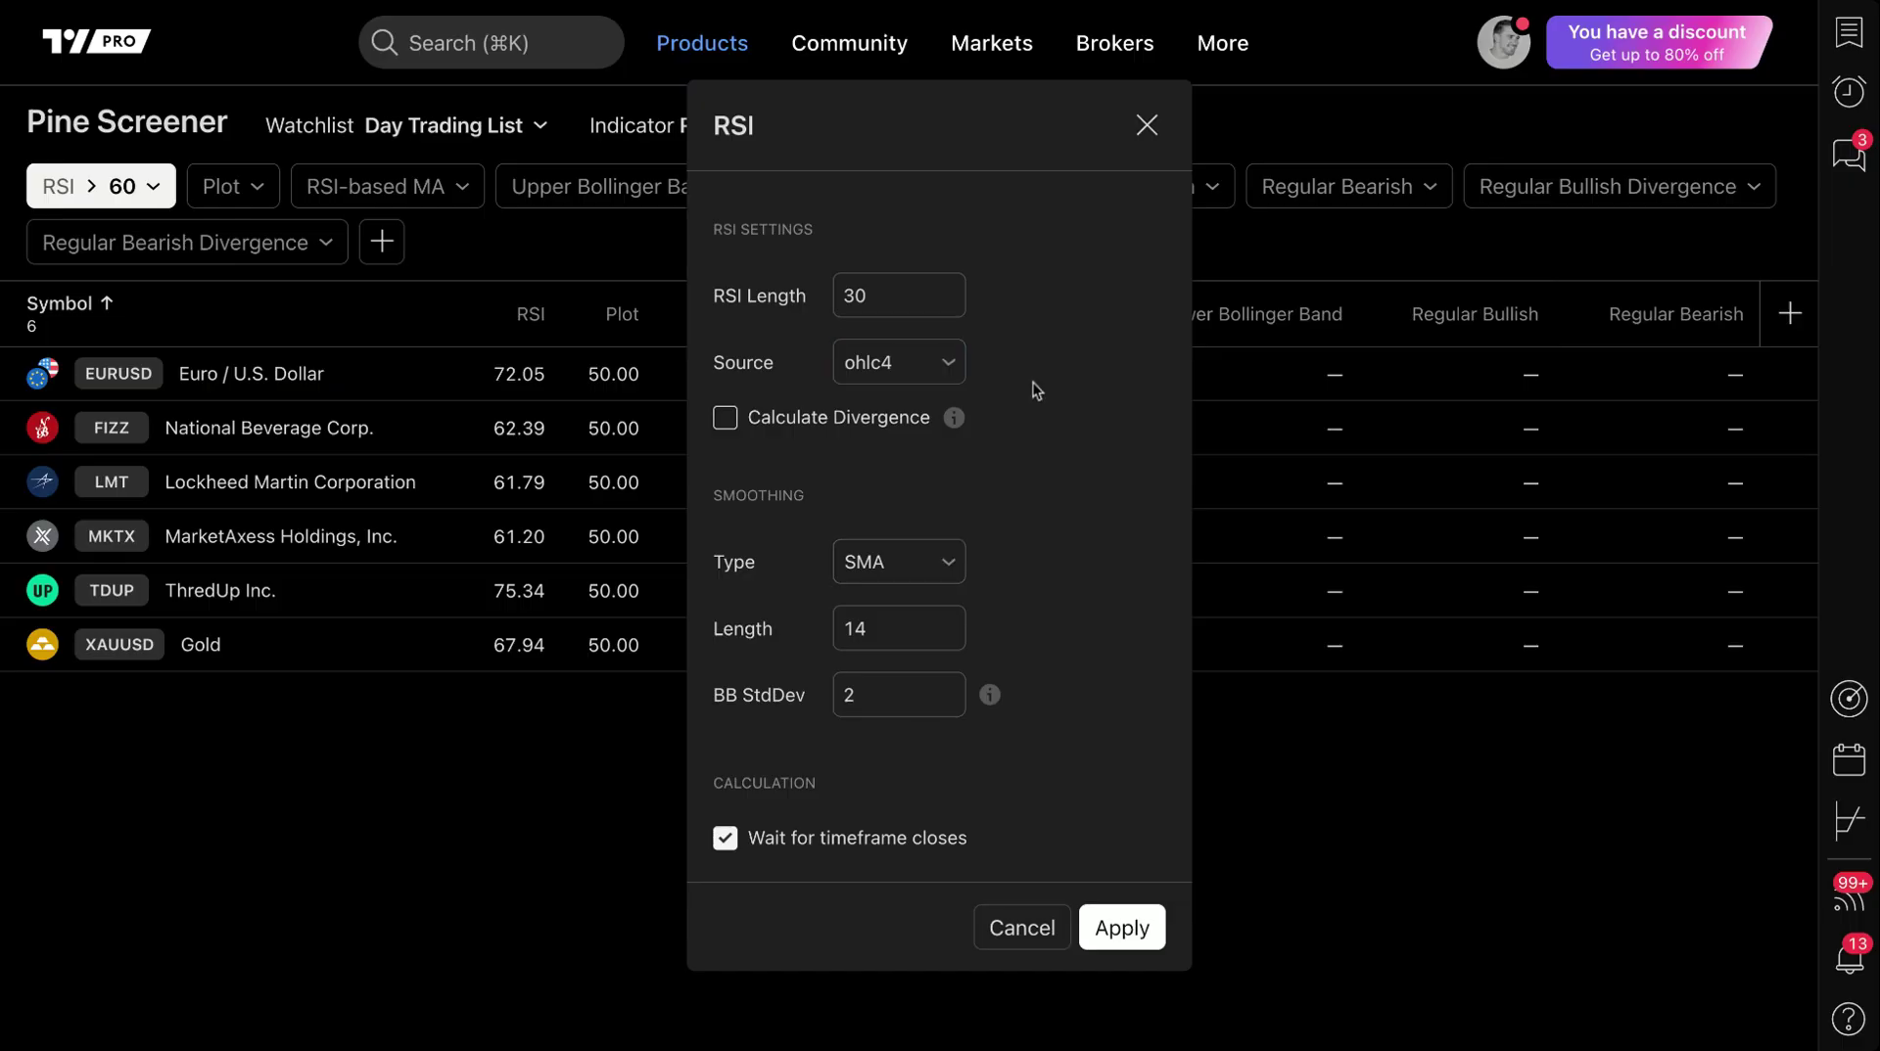
Set smoothing to SMA + Bollinger Bands with length 50 and apply the settings
{"action": "left_click", "coordinate": [867, 563]}
{"action": "left_click", "coordinate": [897, 657]}
{"action": "left_click", "coordinate": [883, 568]}
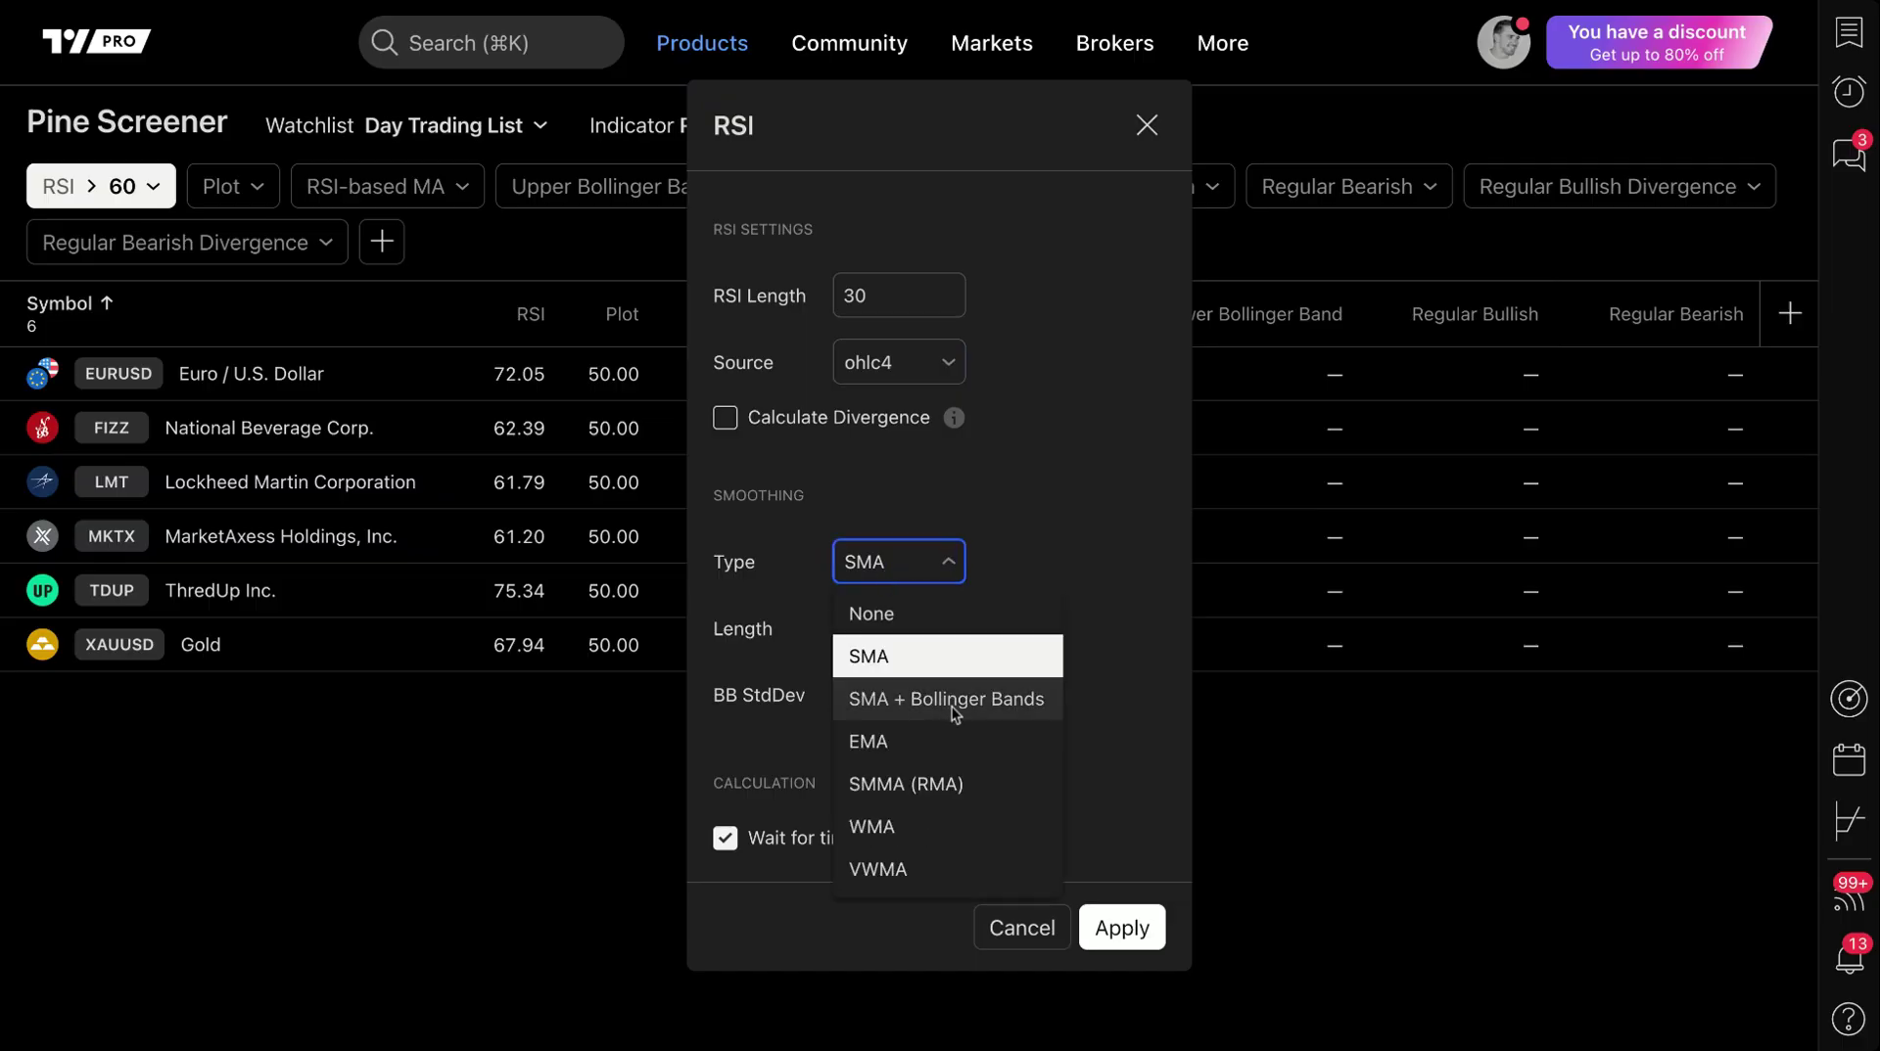
{"action": "left_click", "coordinate": [920, 697]}
{"action": "double_click", "coordinate": [908, 620]}
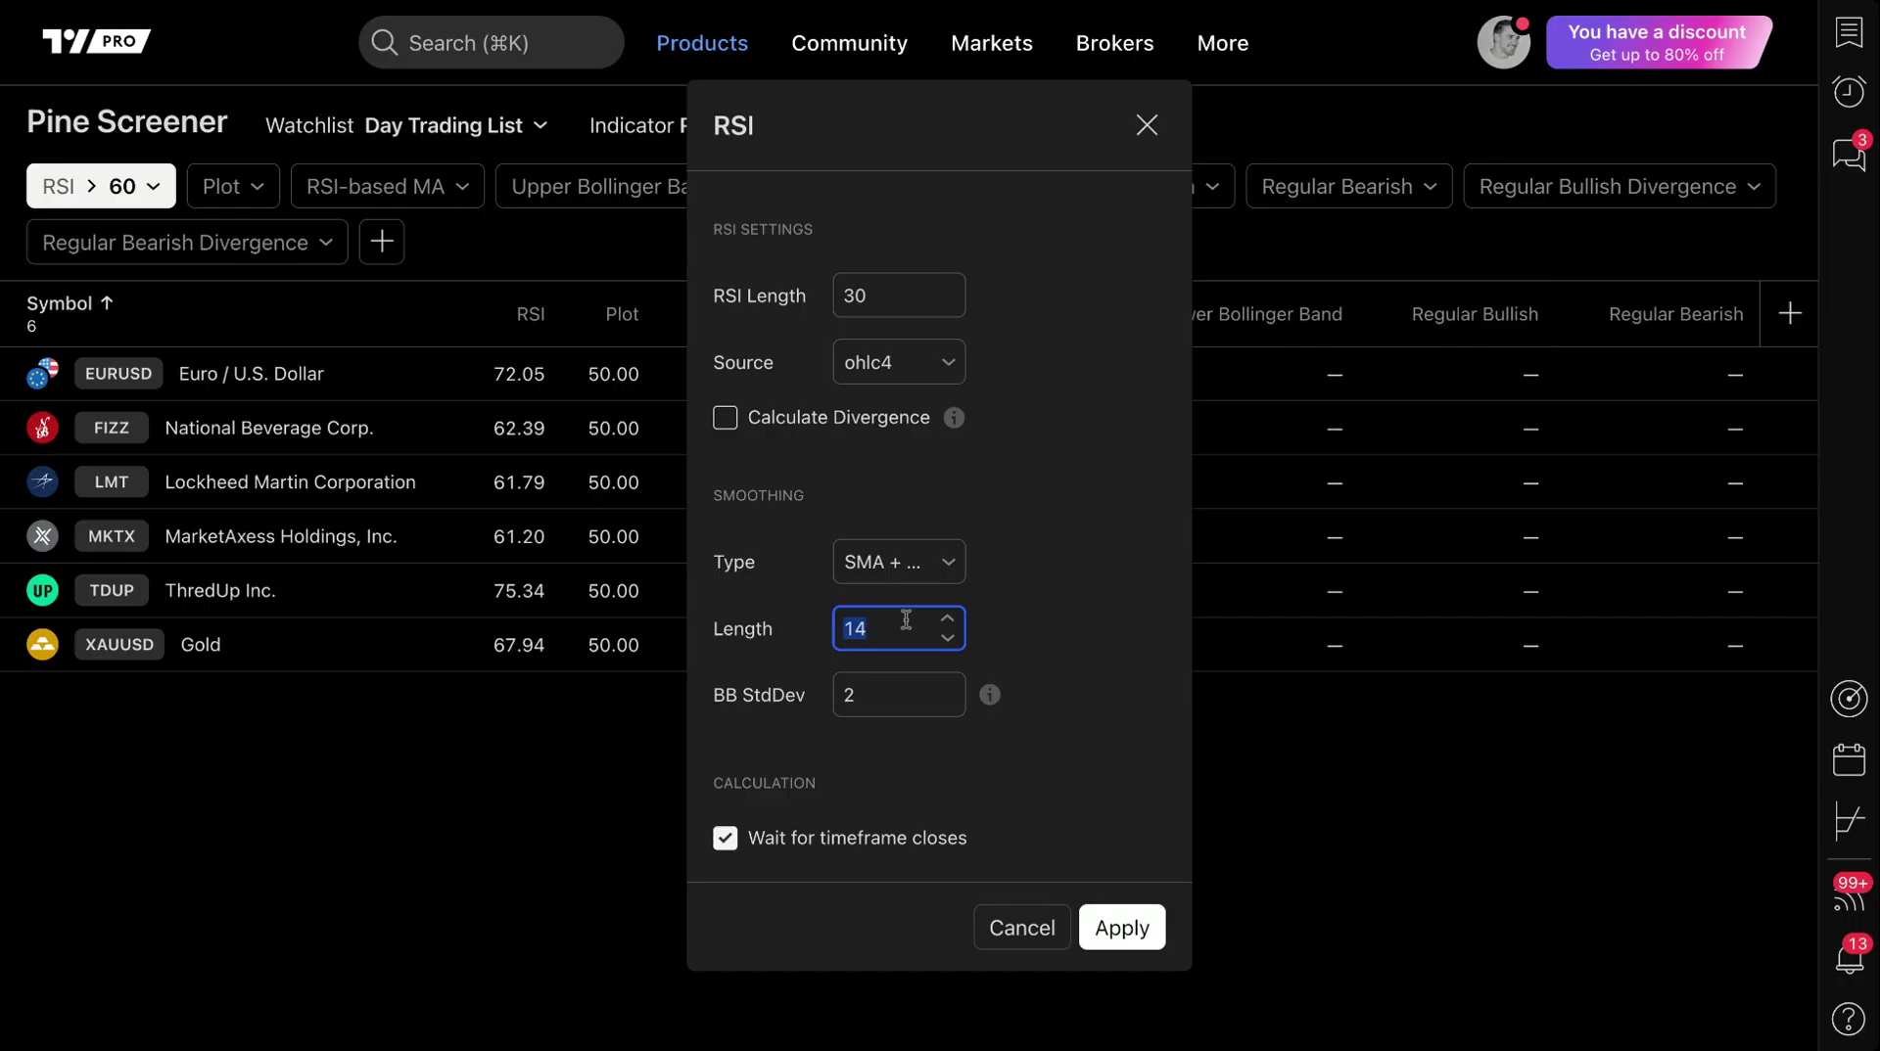
{"action": "type", "text": "50"}
{"action": "left_click", "coordinate": [982, 641]}
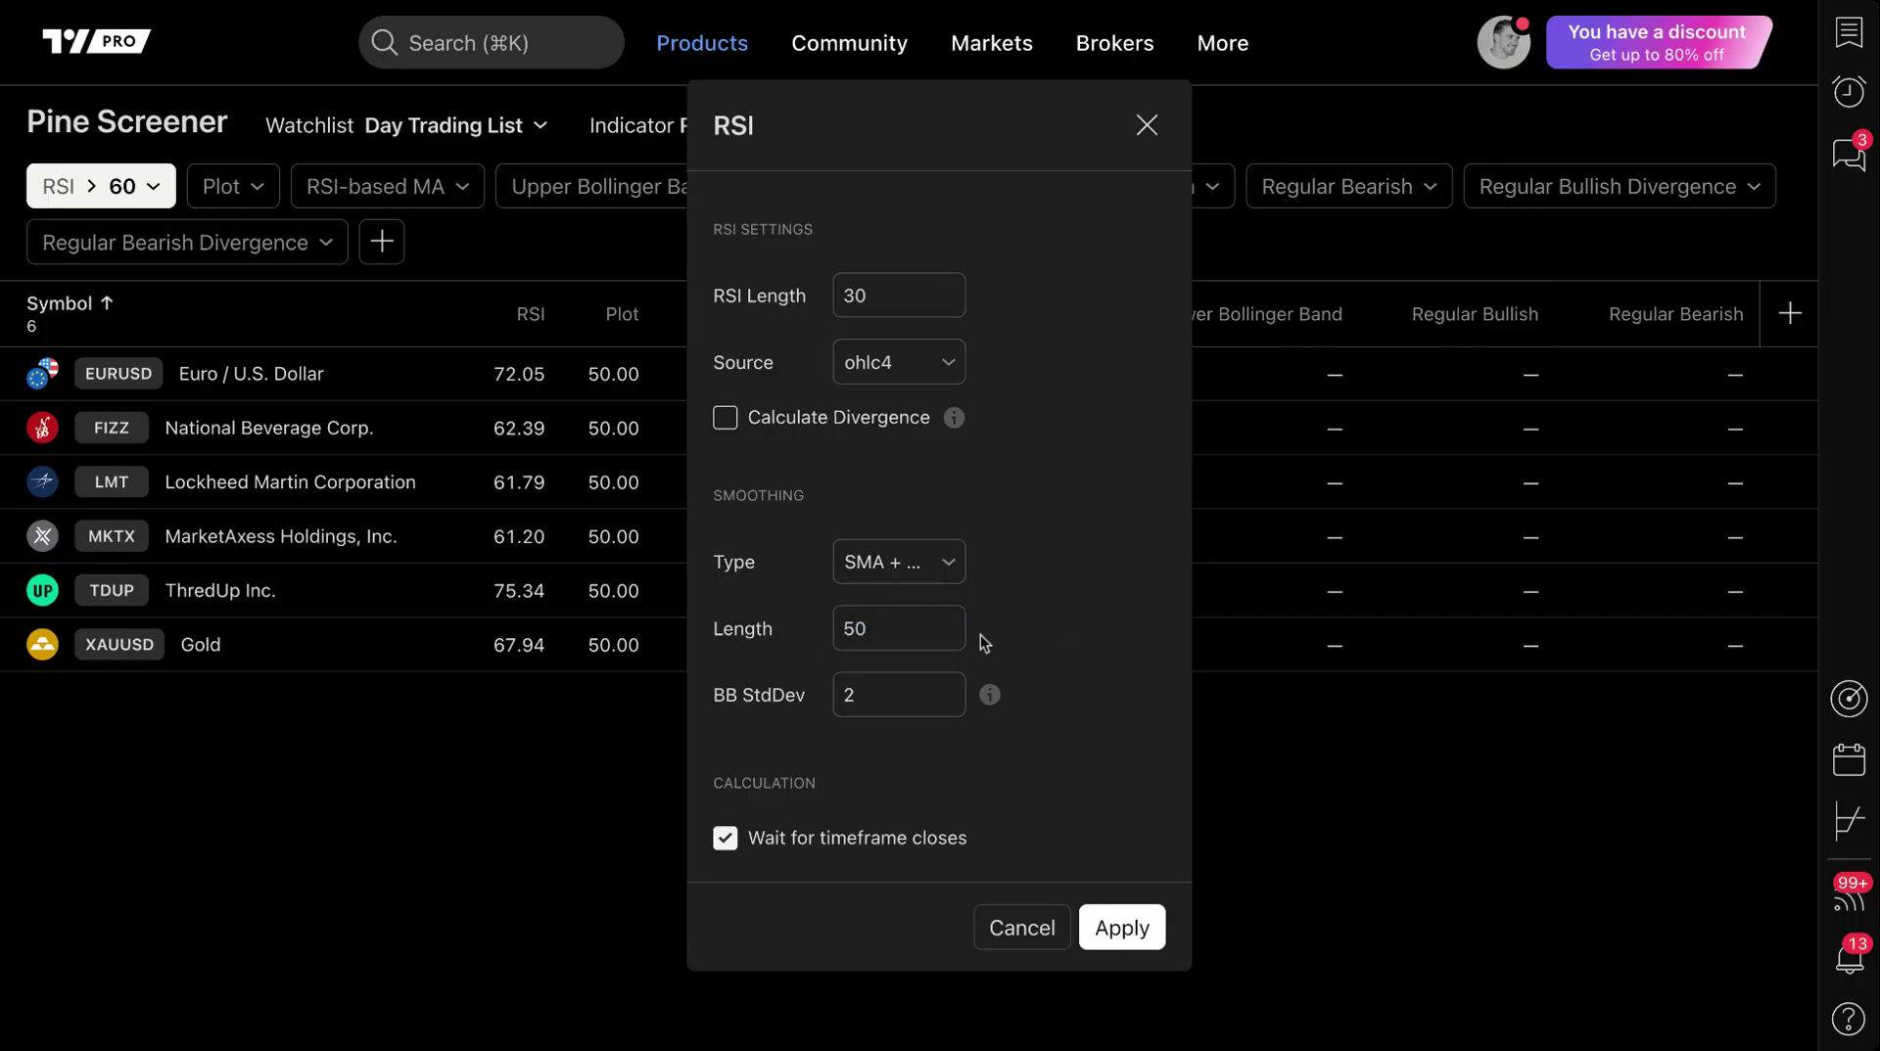
{"action": "left_click", "coordinate": [908, 701]}
{"action": "left_click", "coordinate": [1122, 928]}
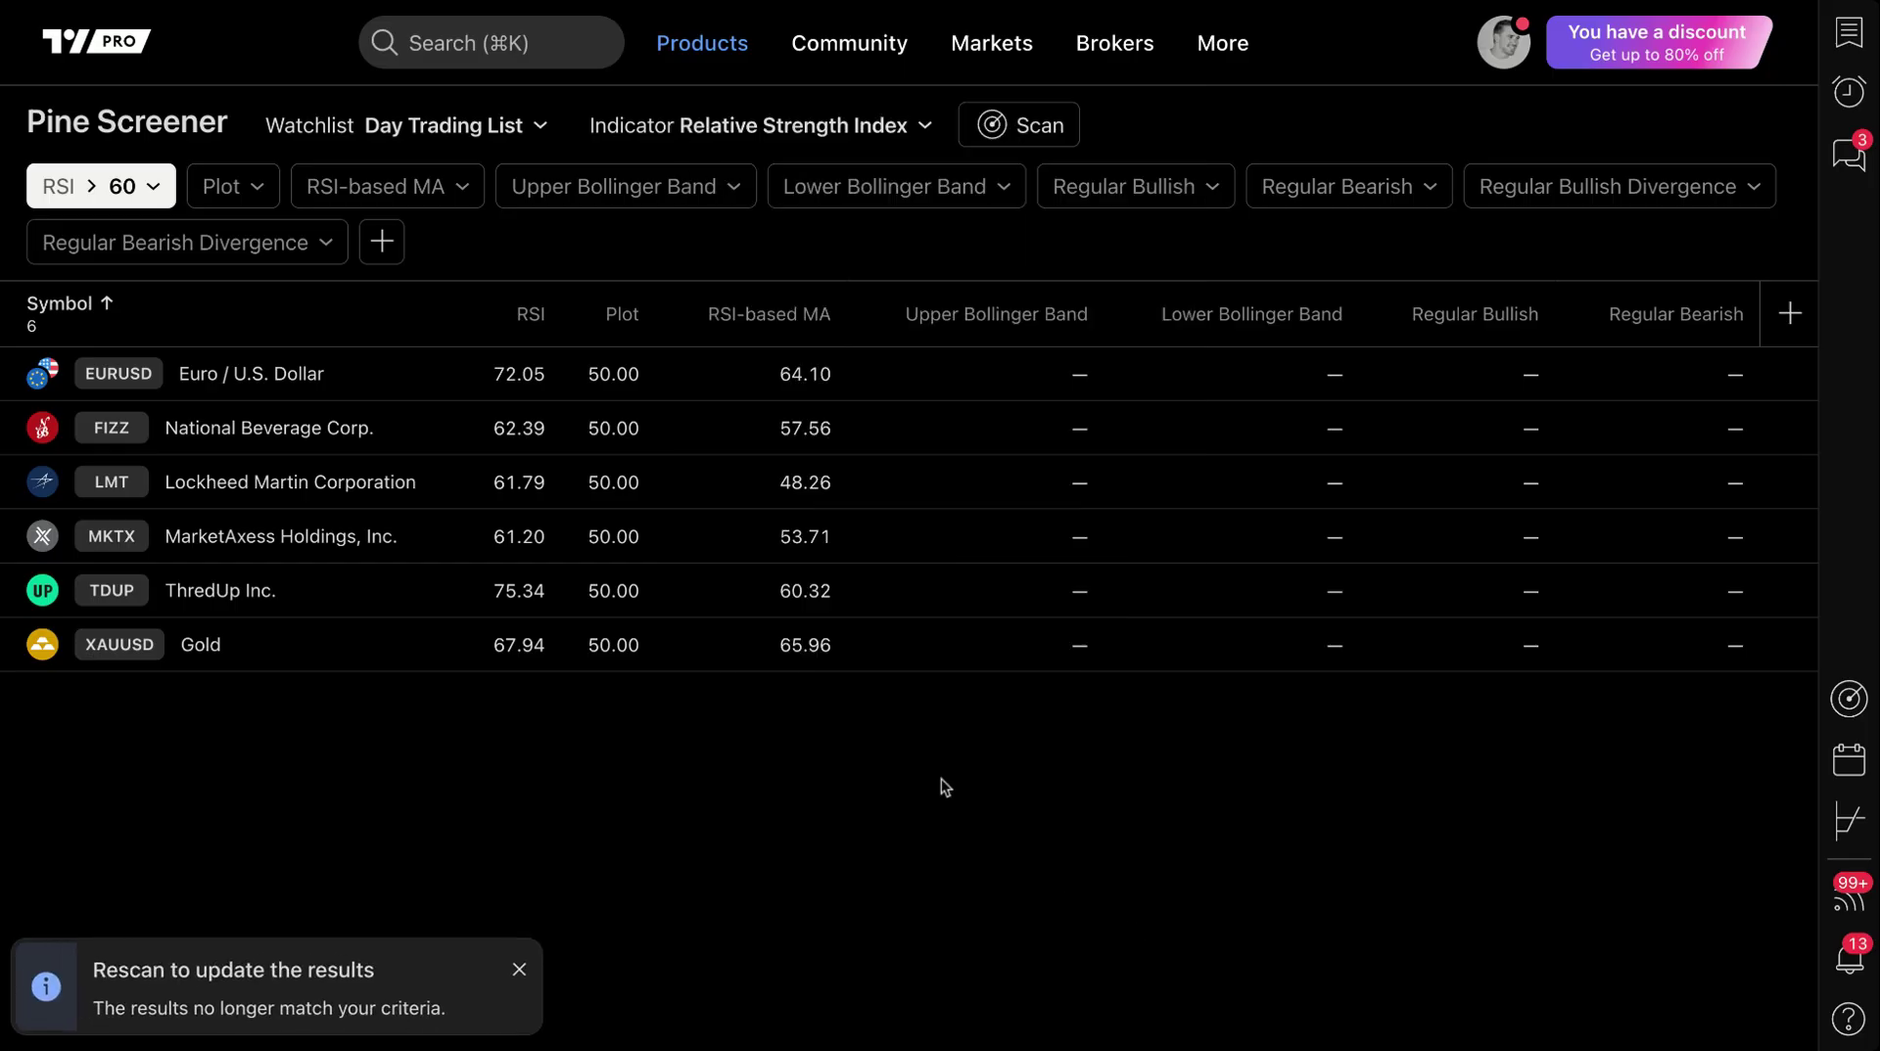
Rescan to narrow results to EURUSD, TDUP and Gold, then inspect the RSI-based MA filter options
{"action": "left_click", "coordinate": [1042, 131]}
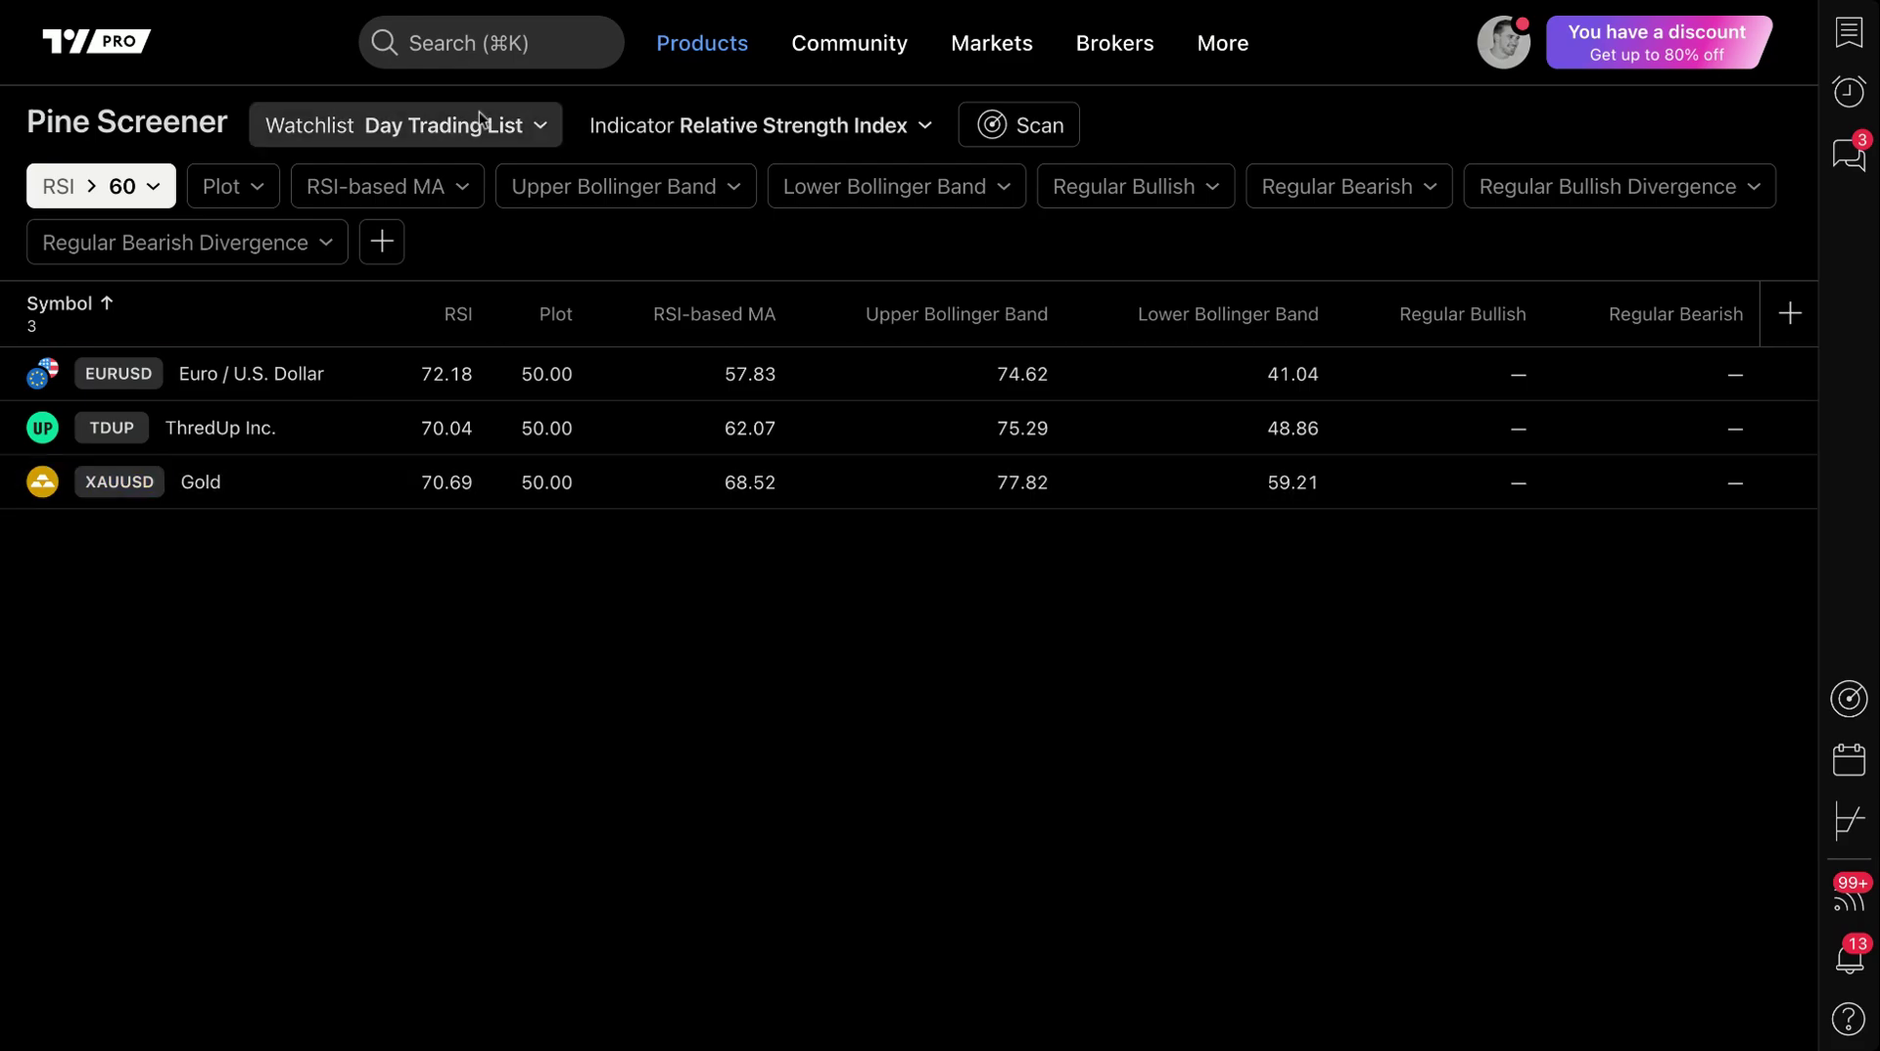
{"action": "left_click", "coordinate": [707, 143]}
{"action": "left_click", "coordinate": [715, 137]}
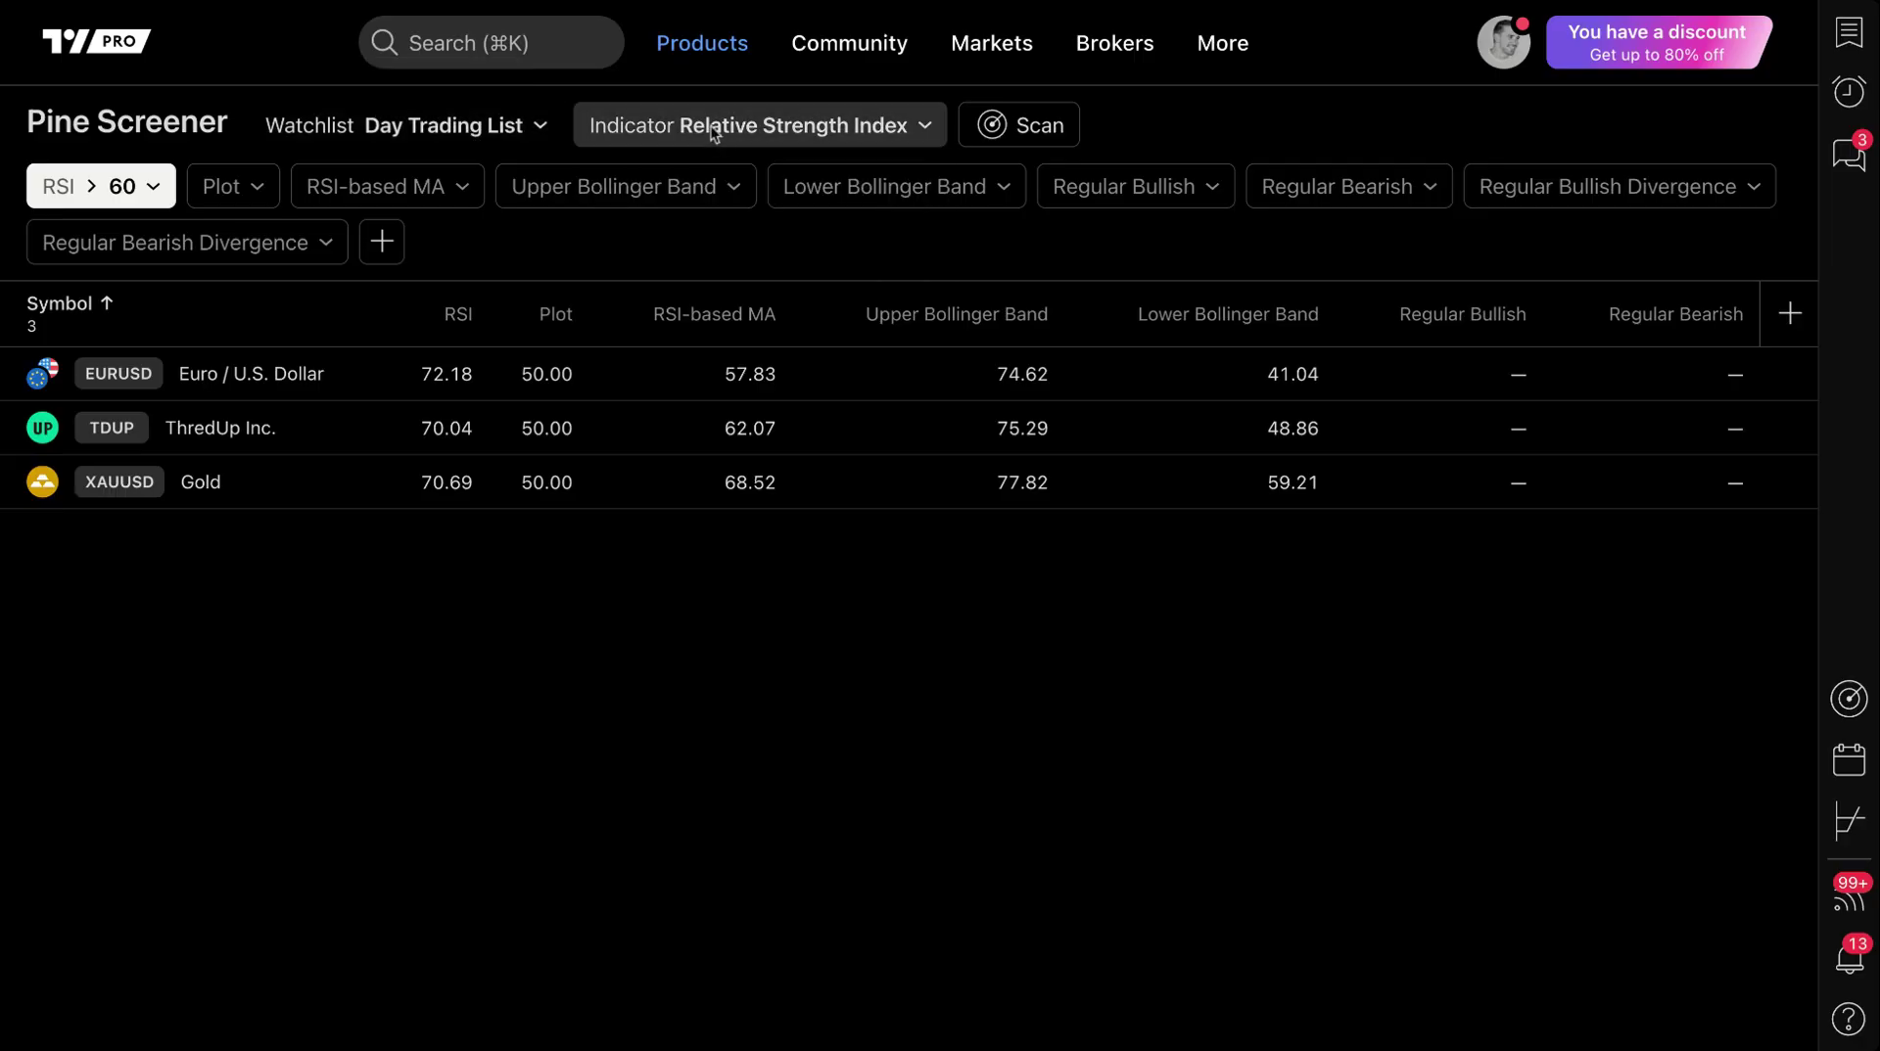
{"action": "left_click", "coordinate": [382, 186]}
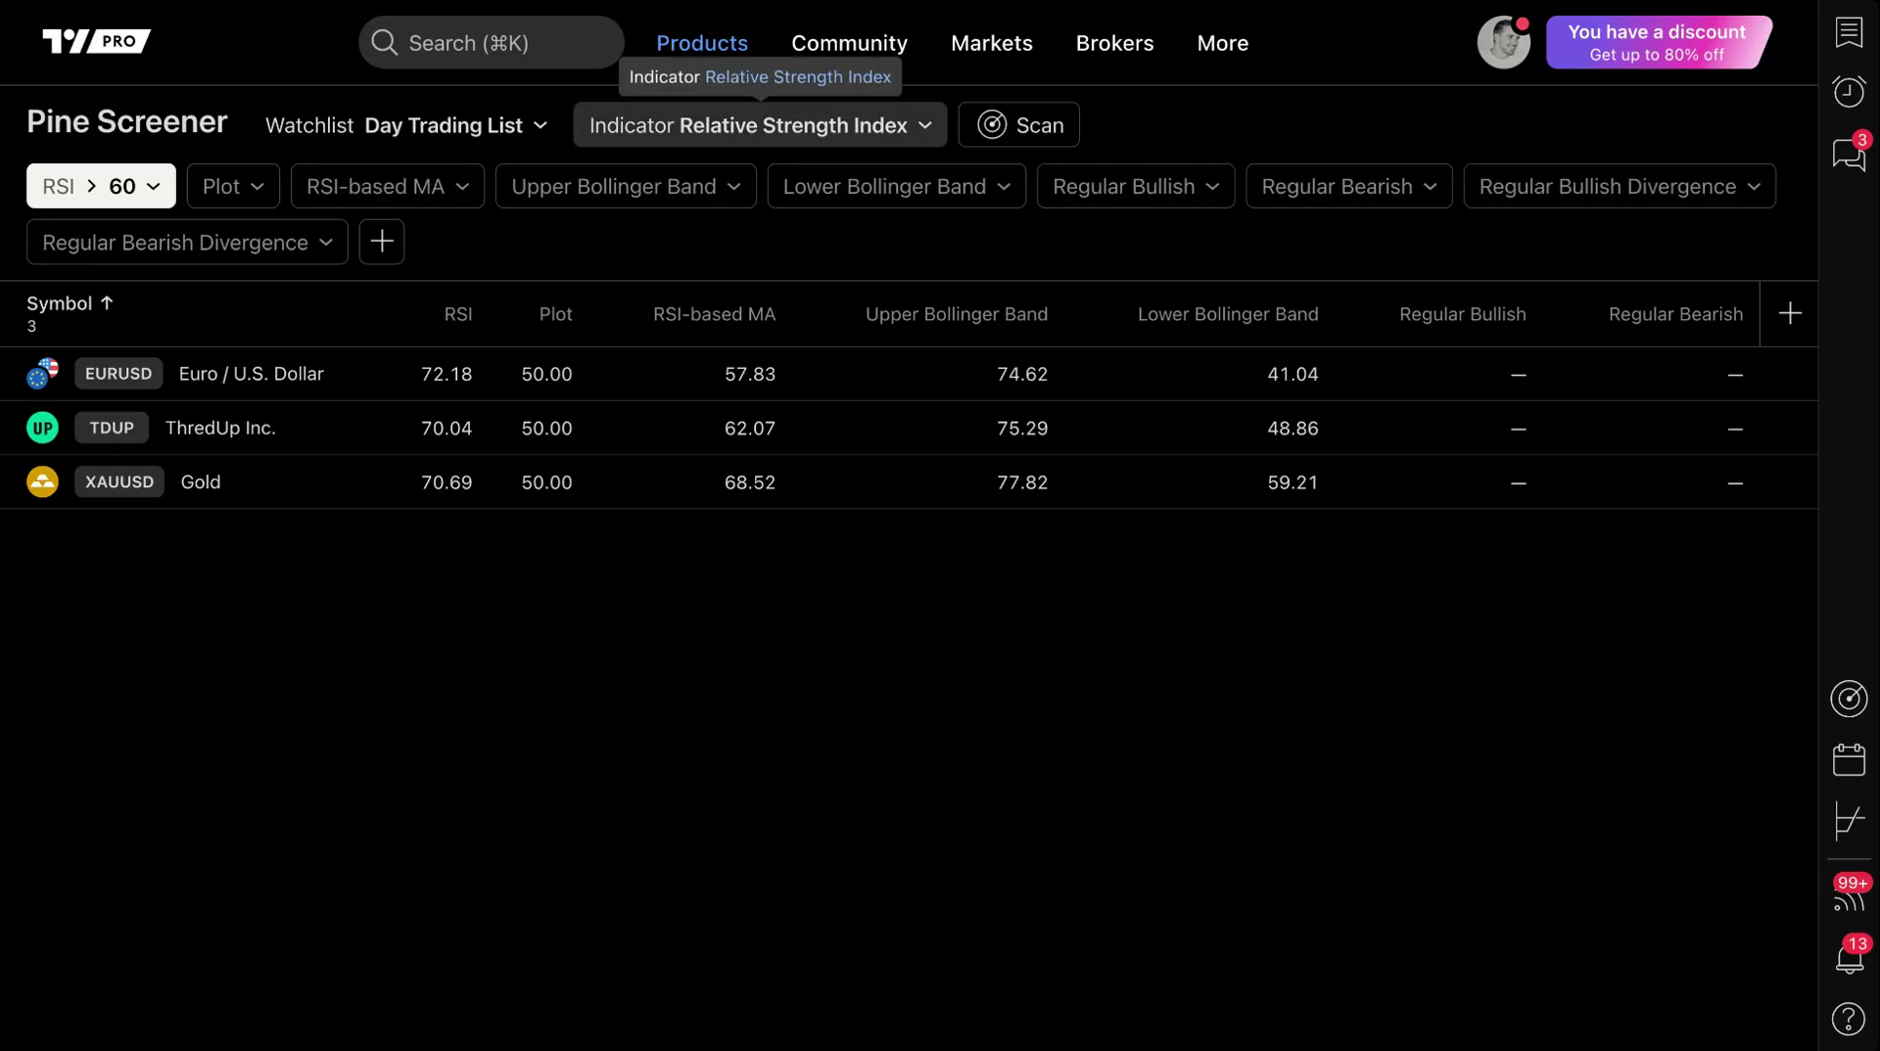
Remove the RSI indicator from the indicator menu and confirm the removal
{"action": "left_click", "coordinate": [754, 124]}
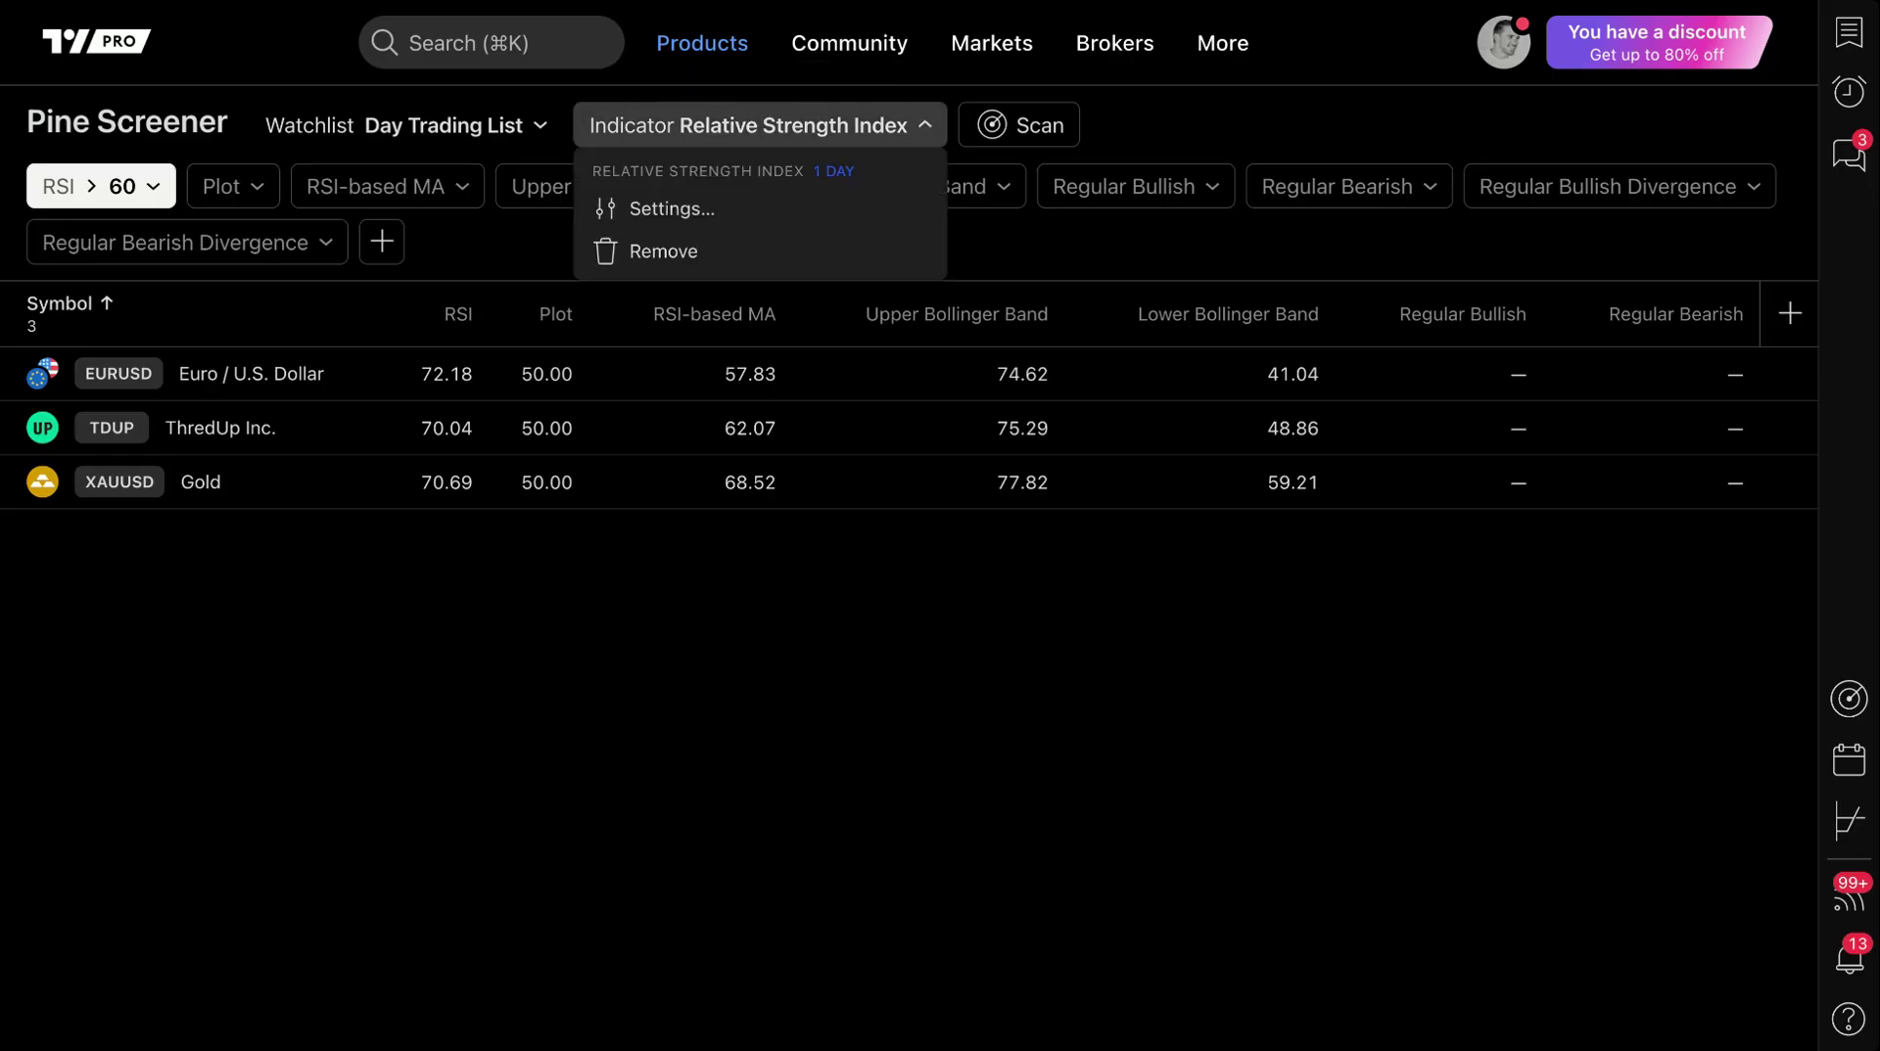
{"action": "left_click", "coordinate": [663, 252]}
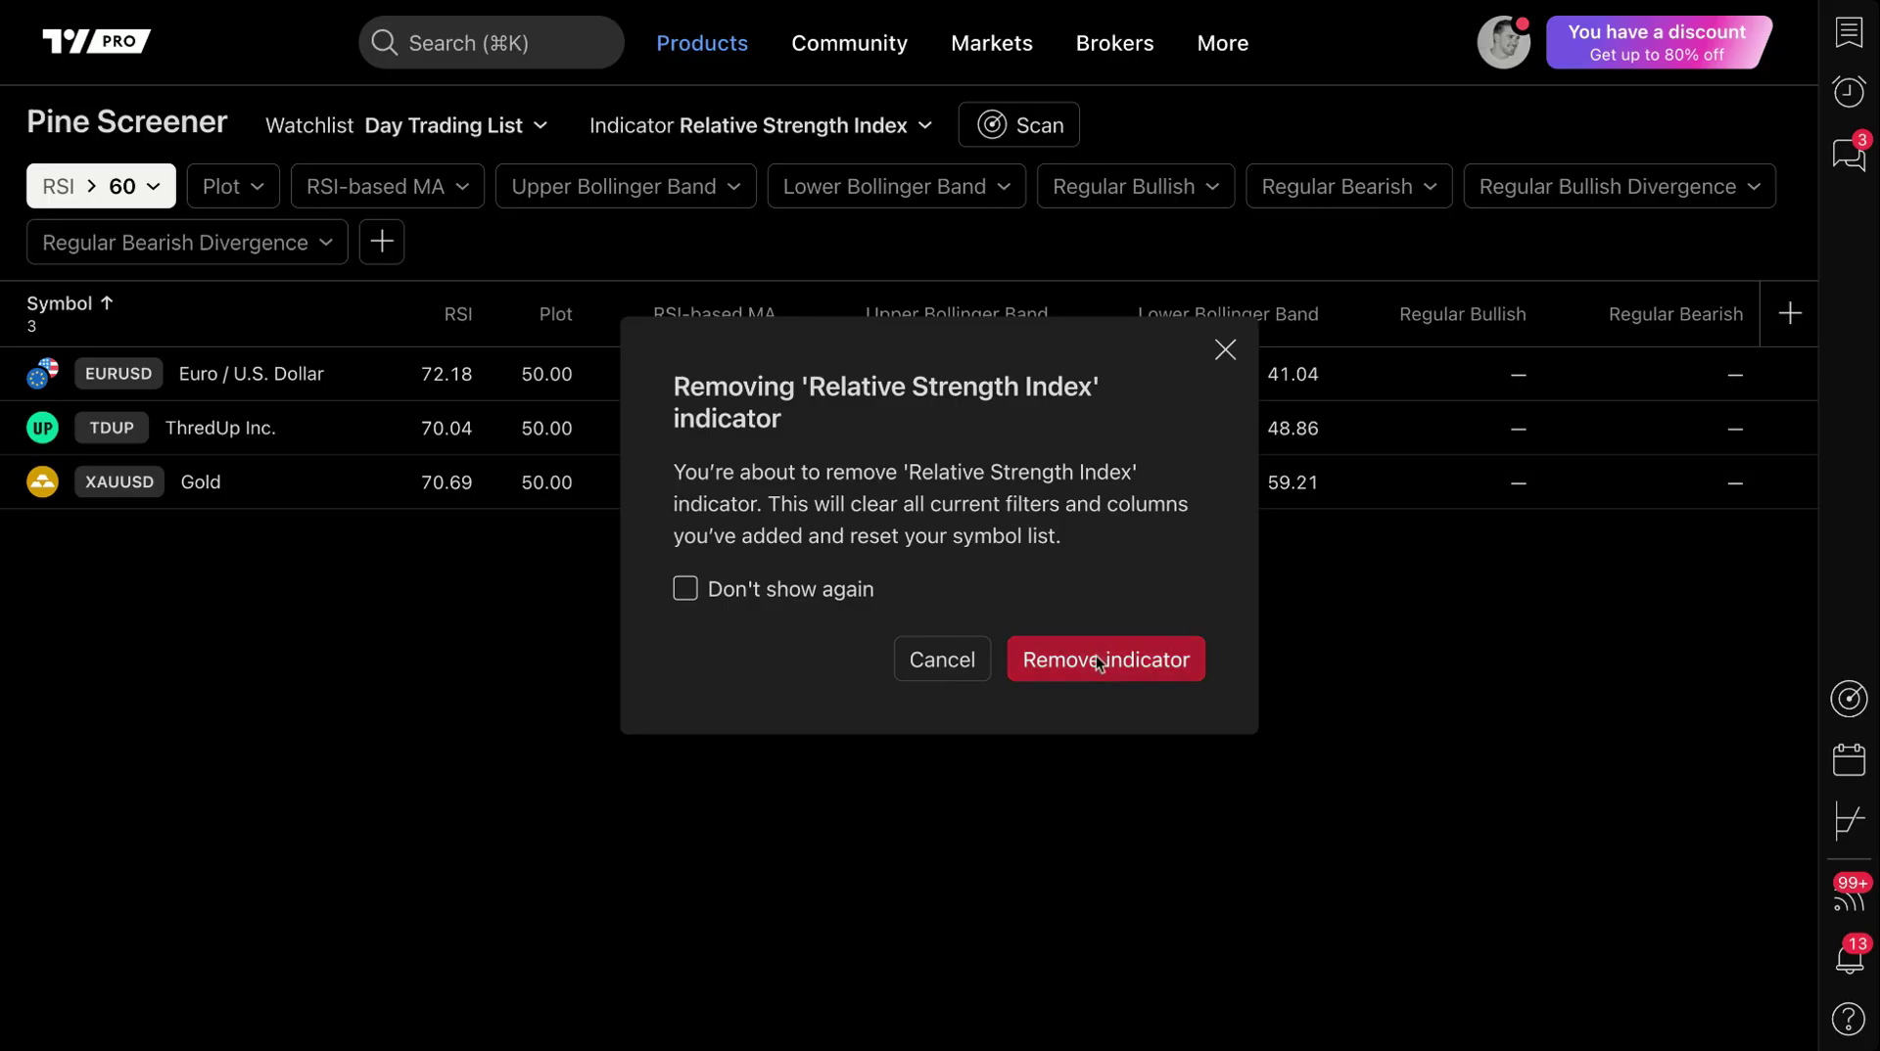
{"action": "left_click", "coordinate": [1095, 655]}
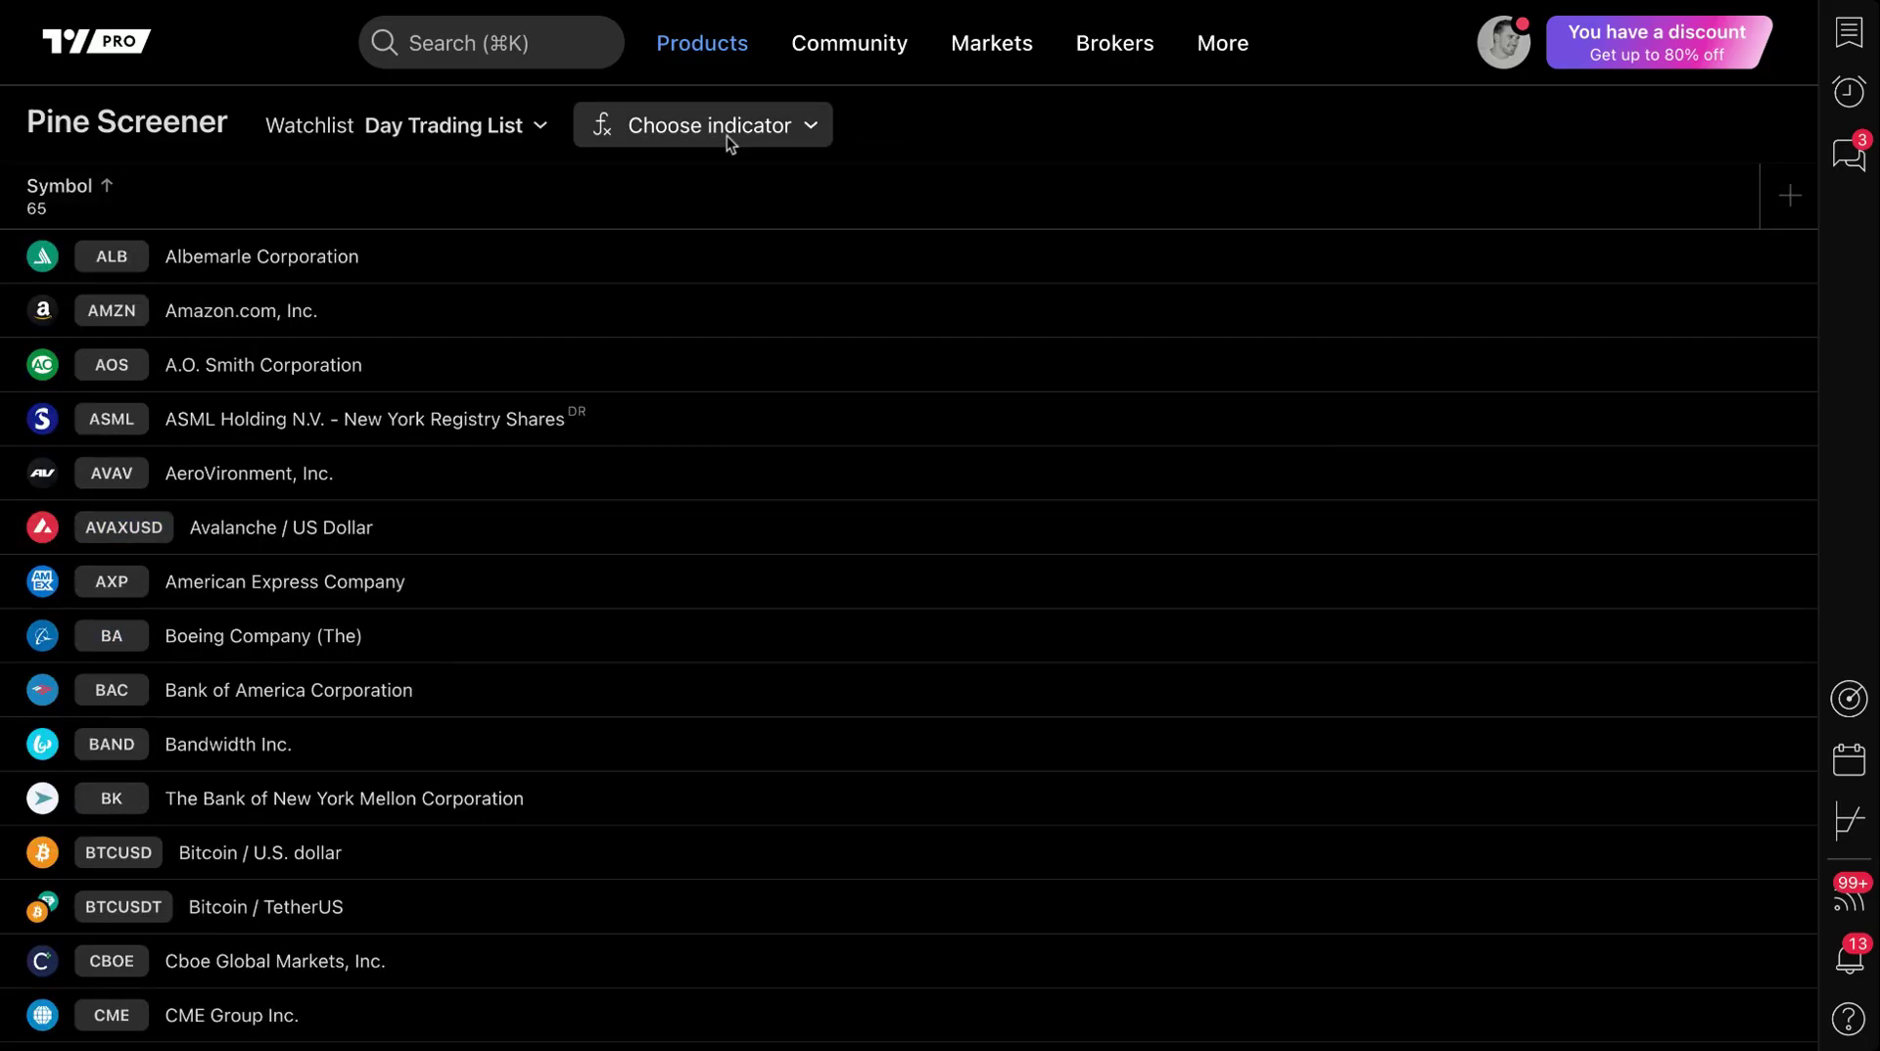
Browse the favourite indicators list
{"action": "left_click", "coordinate": [752, 133]}
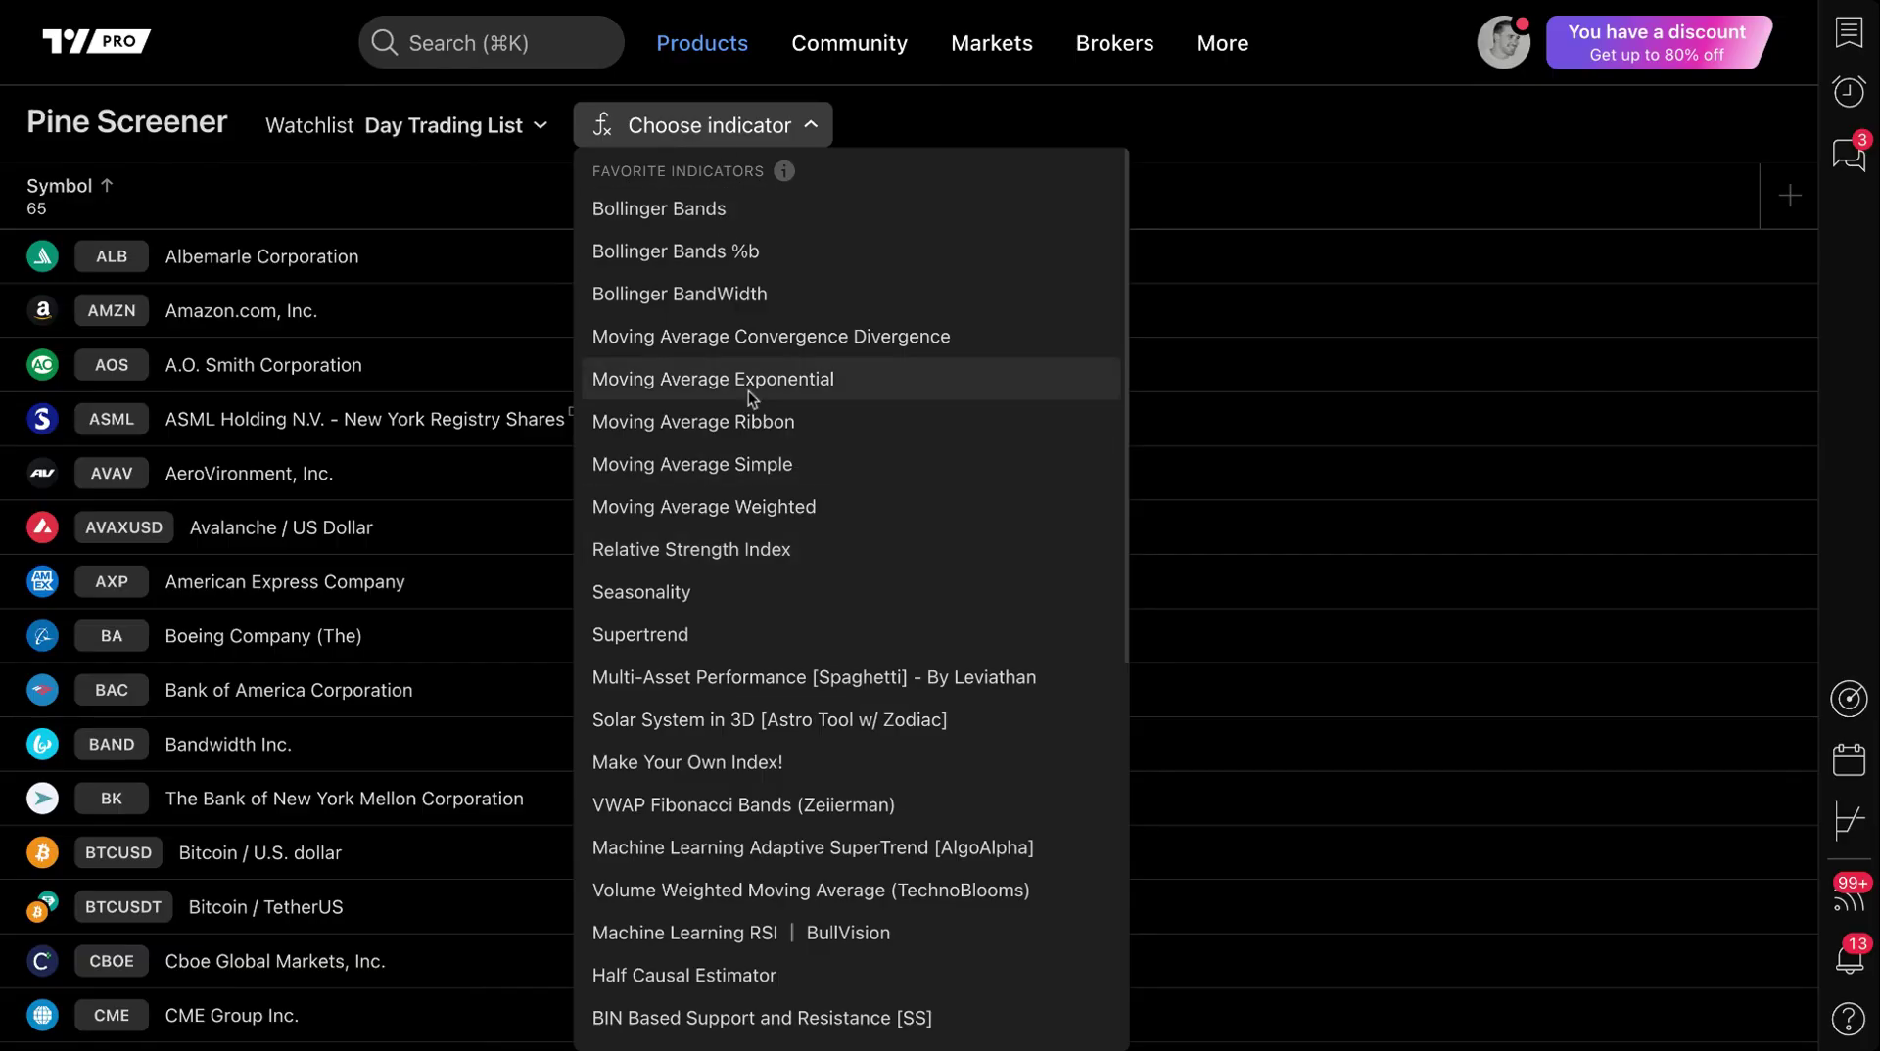
{"action": "scroll", "coordinate": [769, 556], "scroll_direction": "down", "scroll_amount": 5}
{"action": "scroll", "coordinate": [769, 556], "scroll_direction": "down", "scroll_amount": 2}
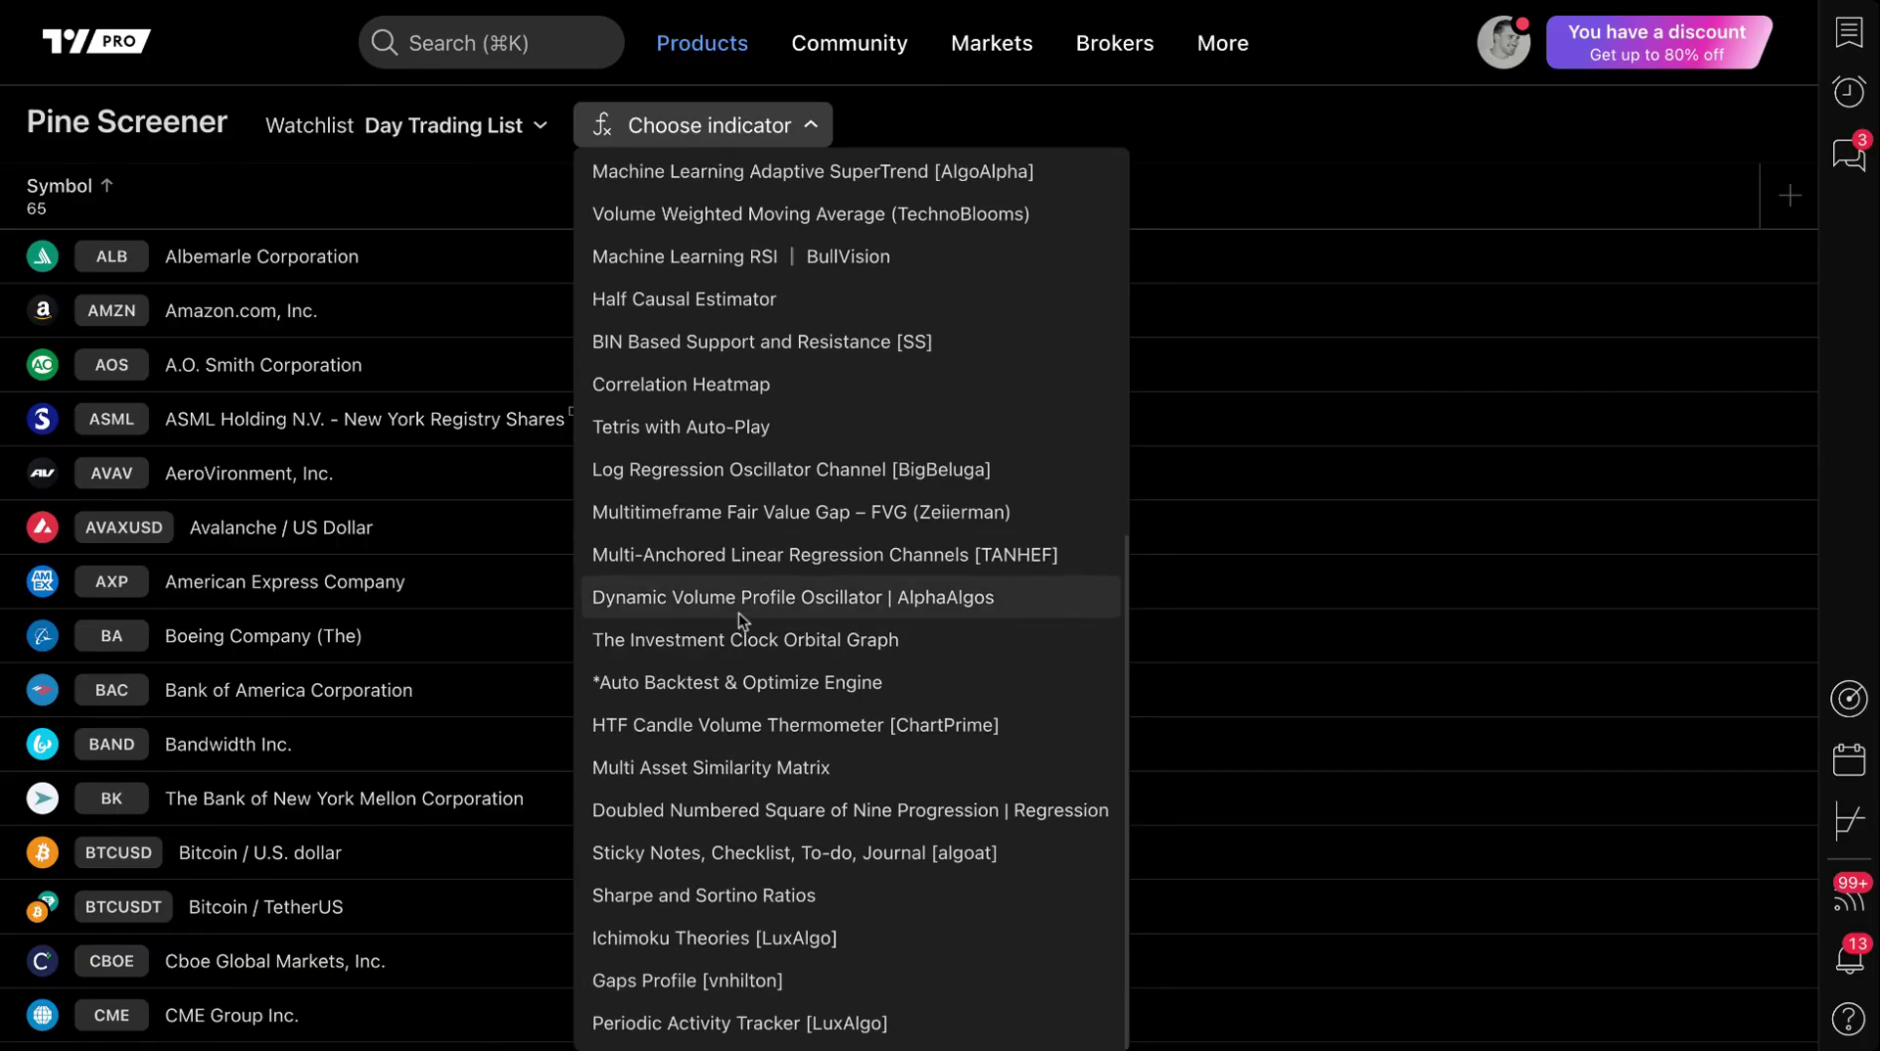
{"action": "scroll", "coordinate": [738, 613], "scroll_direction": "up", "scroll_amount": 7}
{"action": "mouse_move", "coordinate": [836, 80]}
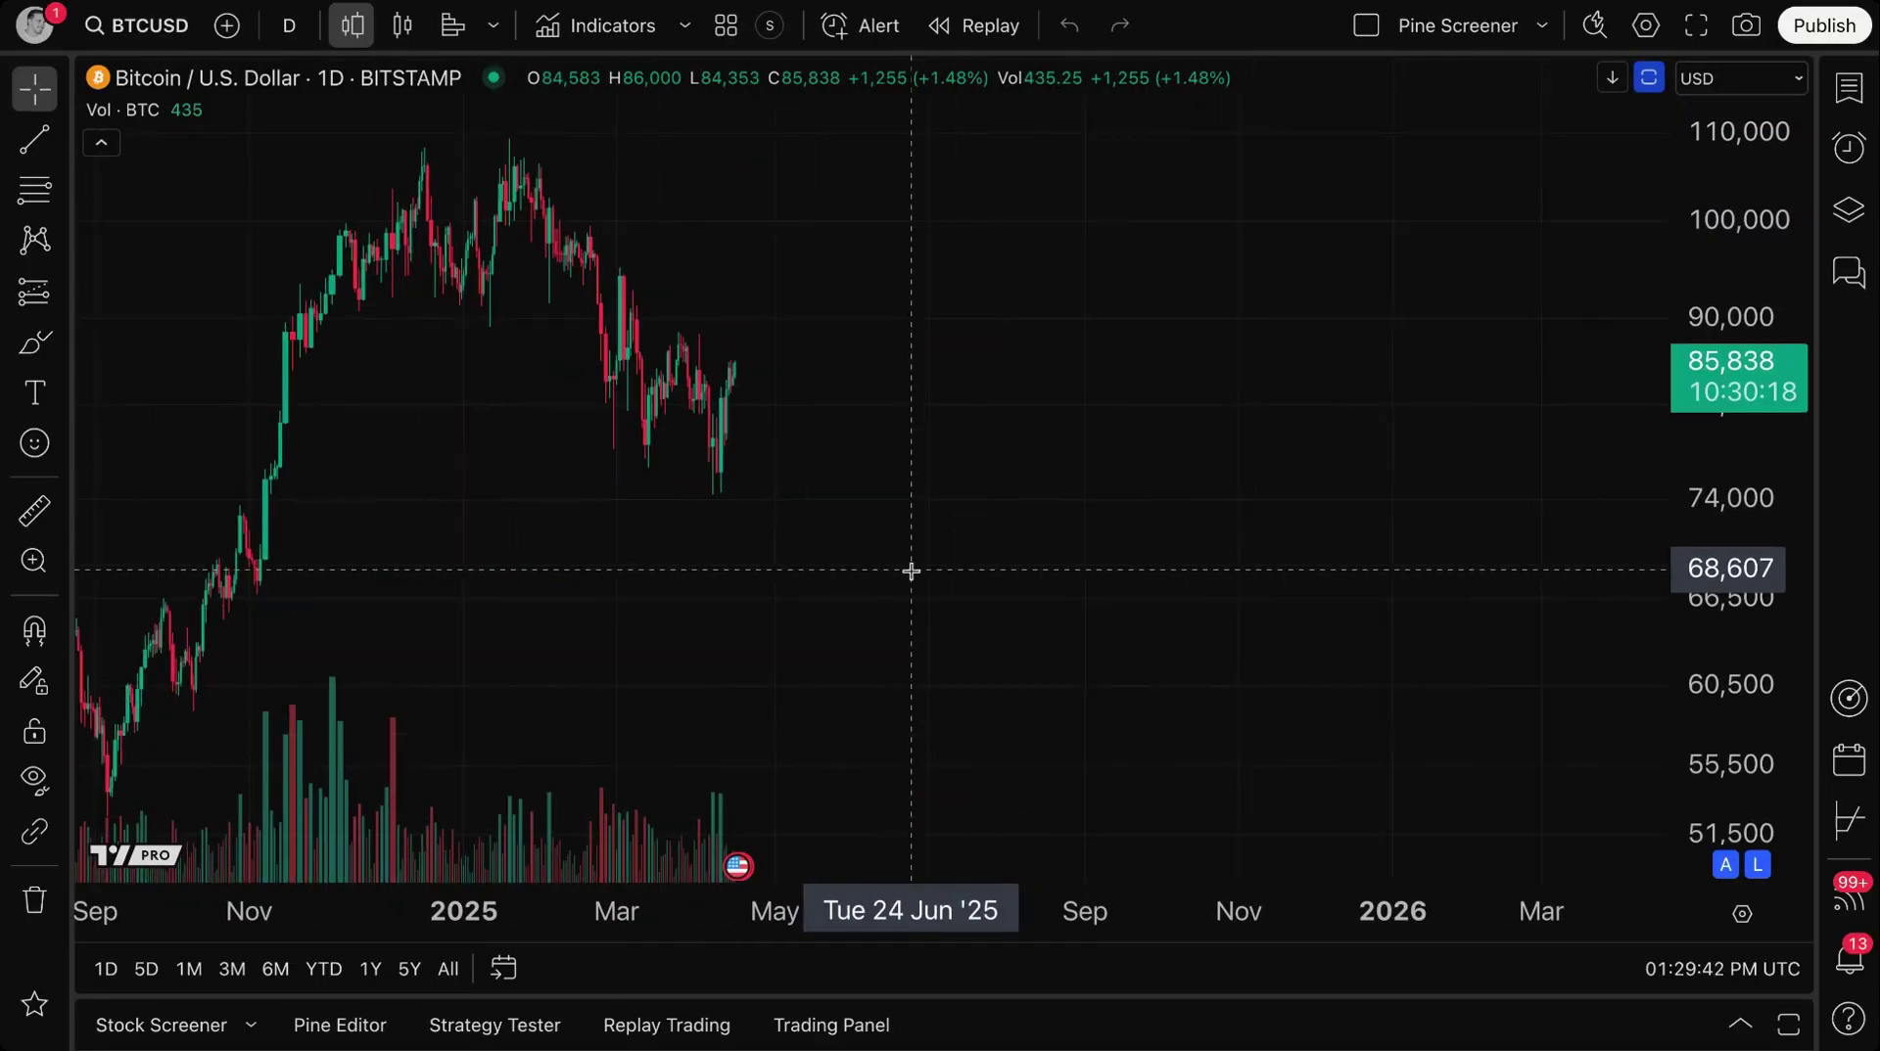
Pan the chart to the November–April candles and browse the indicator library's categories
{"action": "scroll", "coordinate": [911, 571], "scroll_direction": "up", "scroll_amount": 3}
{"action": "left_click_drag", "start_coordinate": [398, 650], "coordinate": [1414, 624]}
{"action": "scroll", "coordinate": [999, 554], "scroll_direction": "up", "scroll_amount": 2}
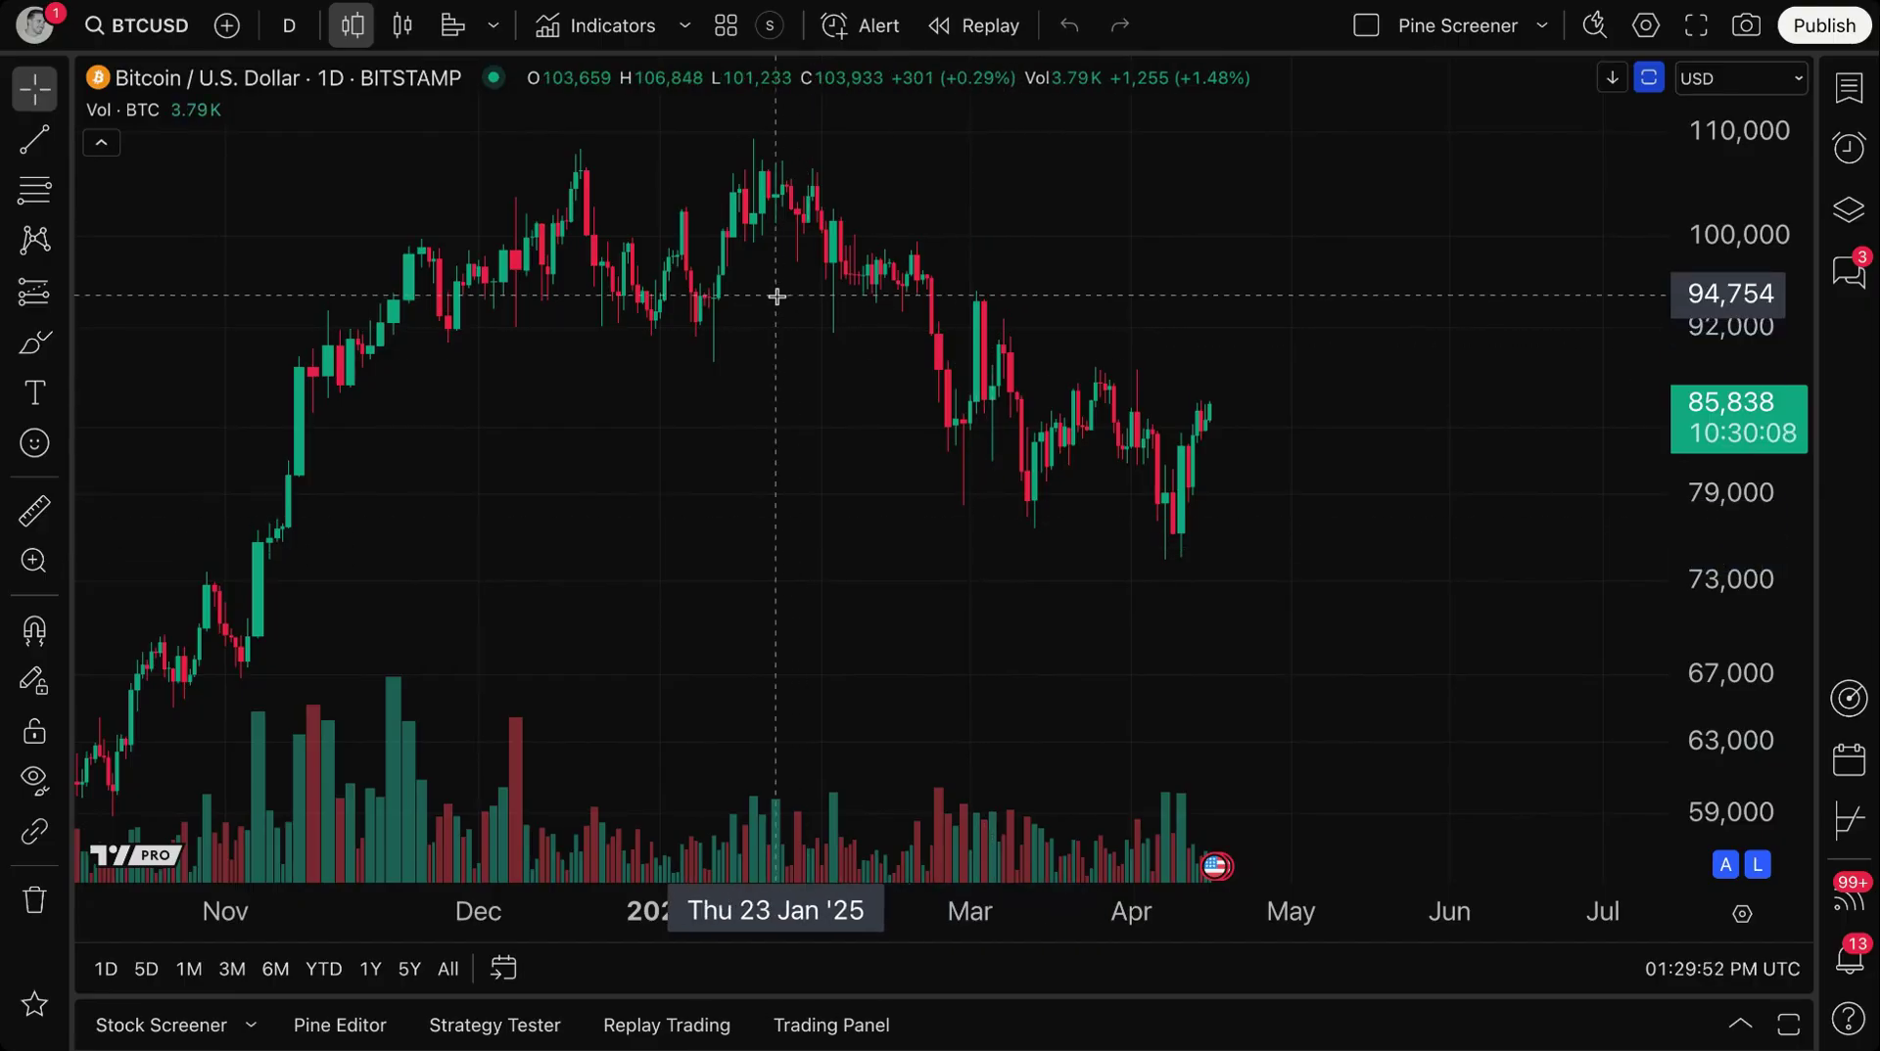
{"action": "left_click", "coordinate": [586, 29]}
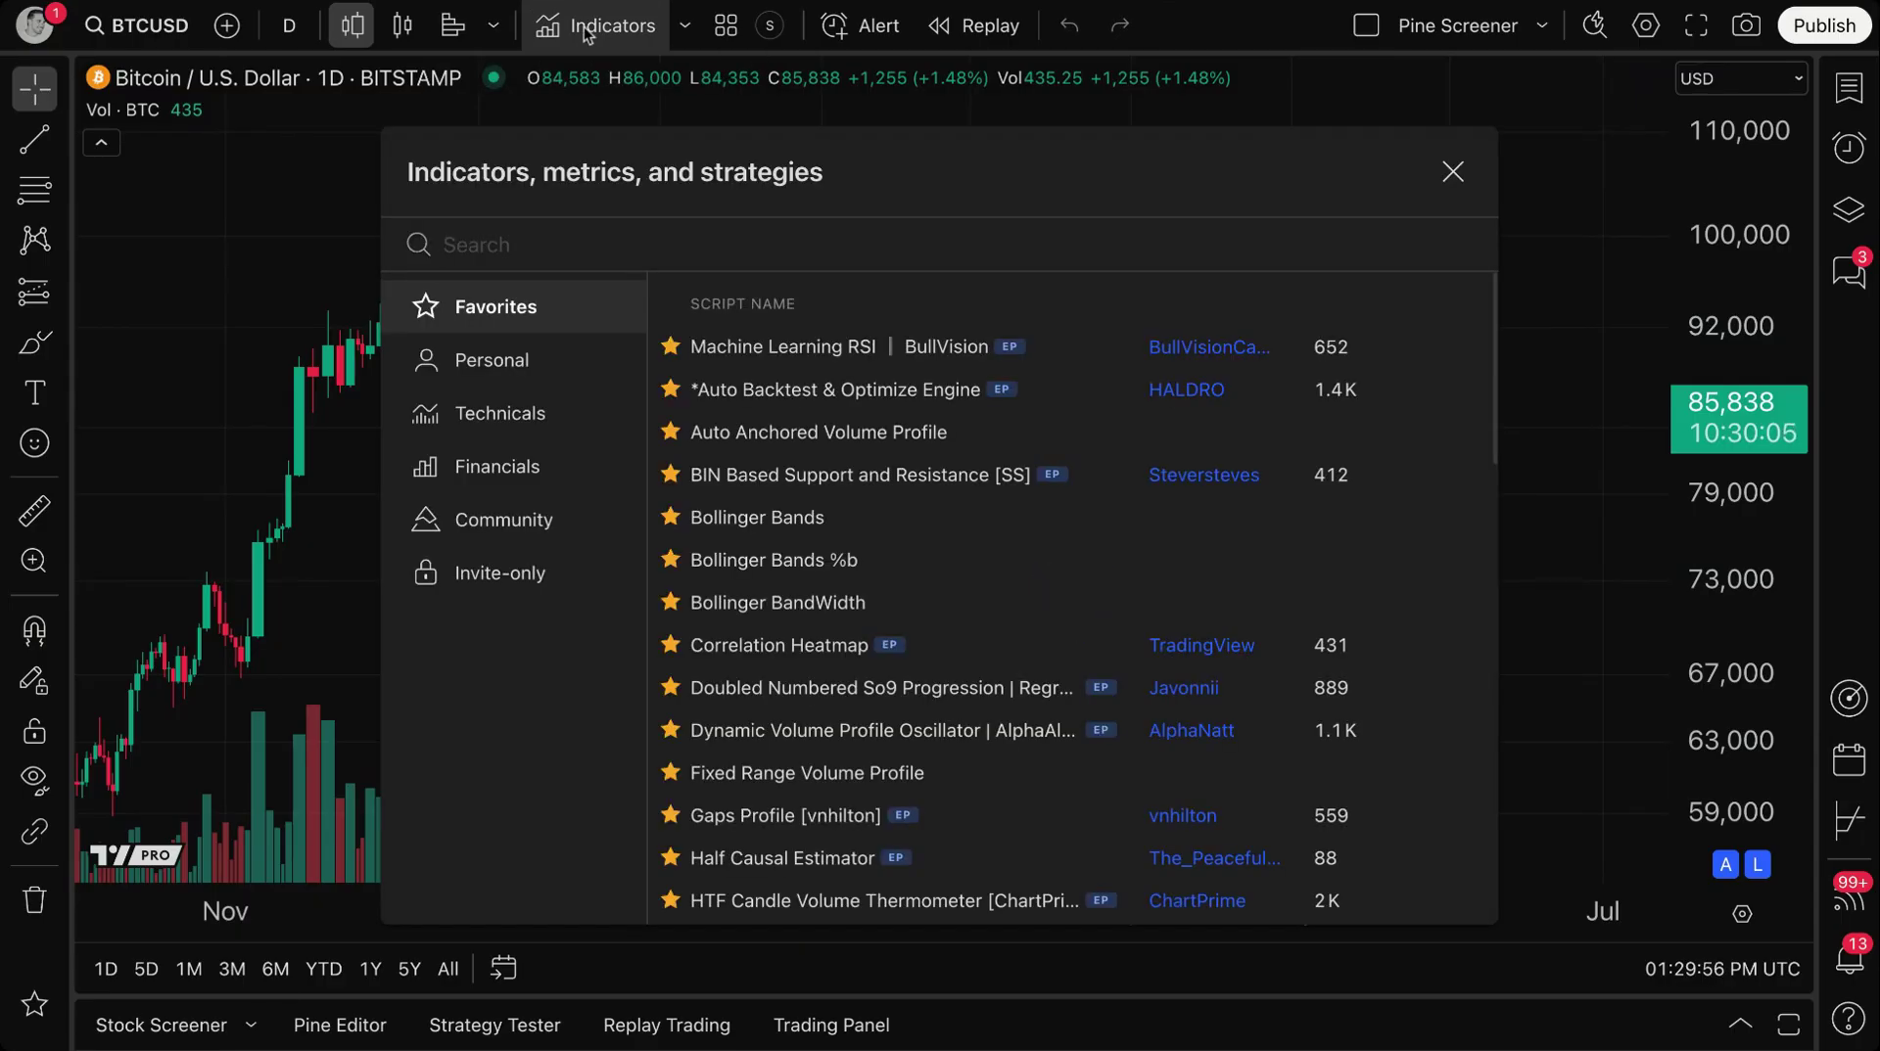
{"action": "left_click", "coordinate": [514, 404]}
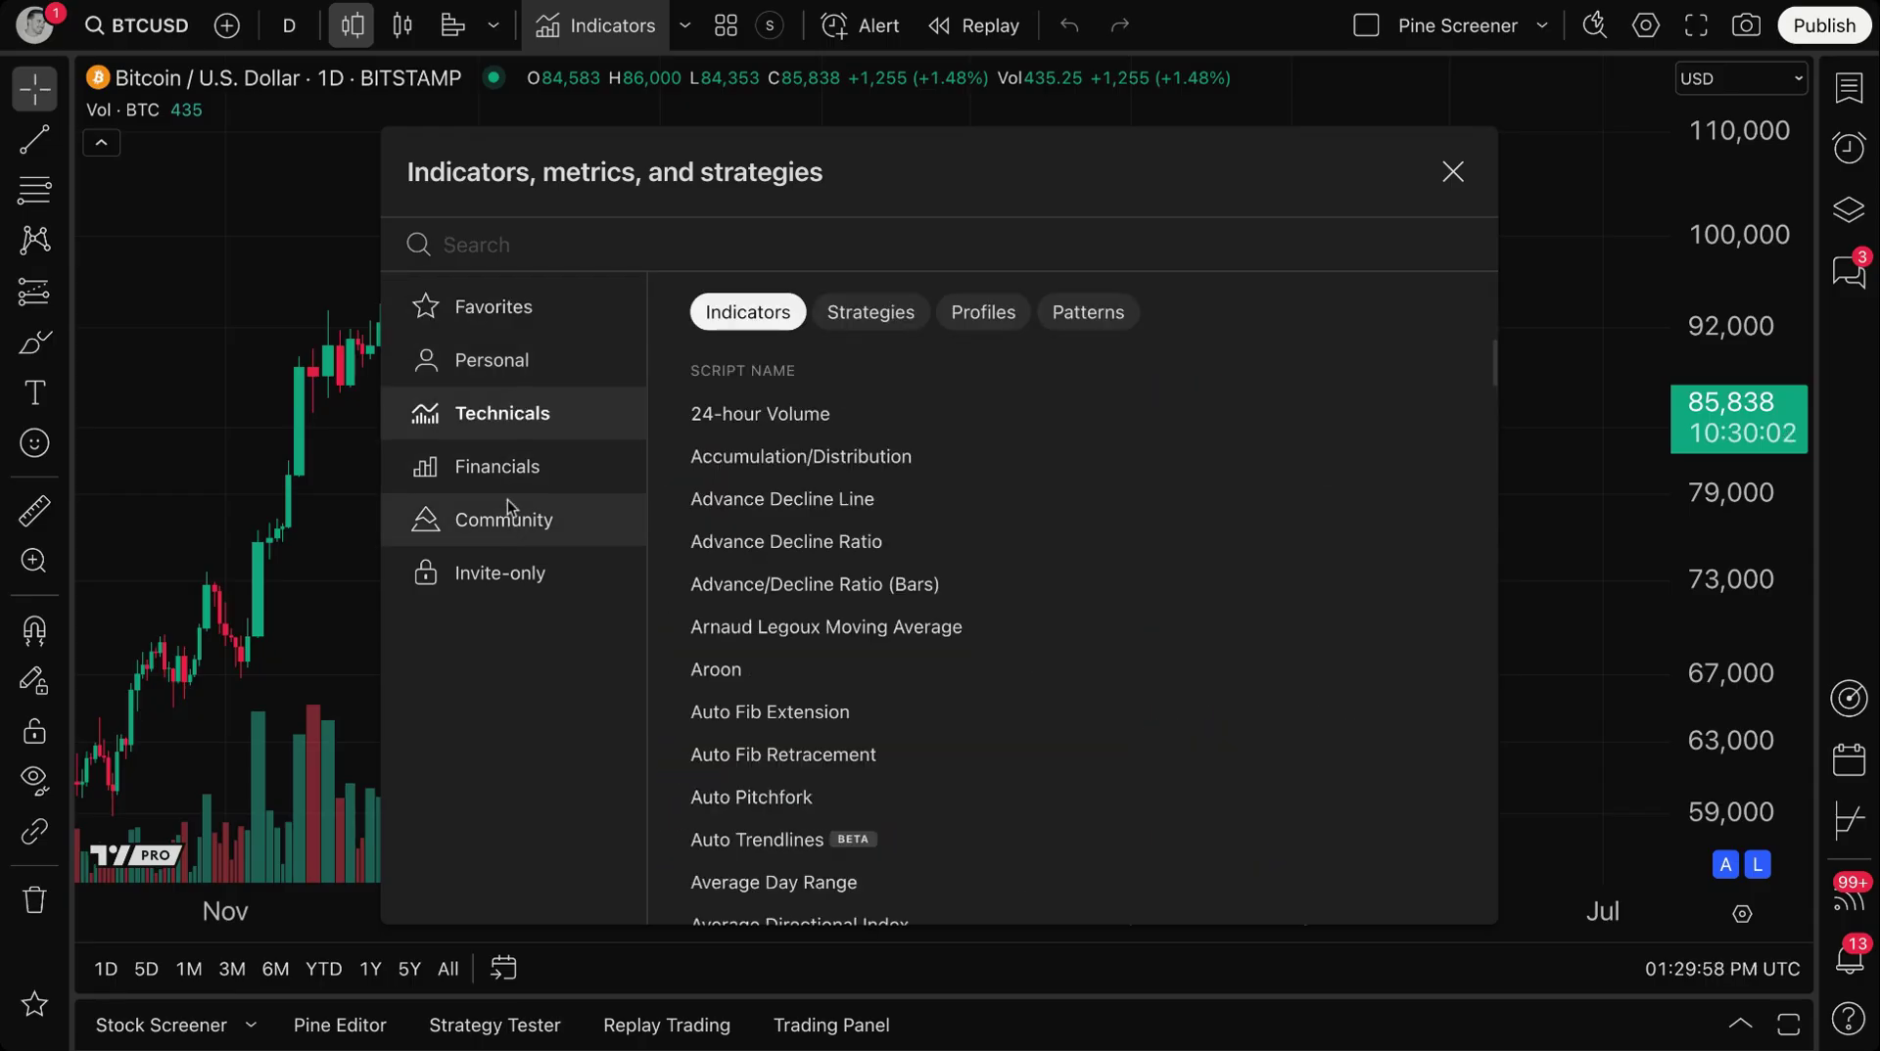
{"action": "left_click", "coordinate": [508, 509]}
{"action": "left_click", "coordinate": [513, 423]}
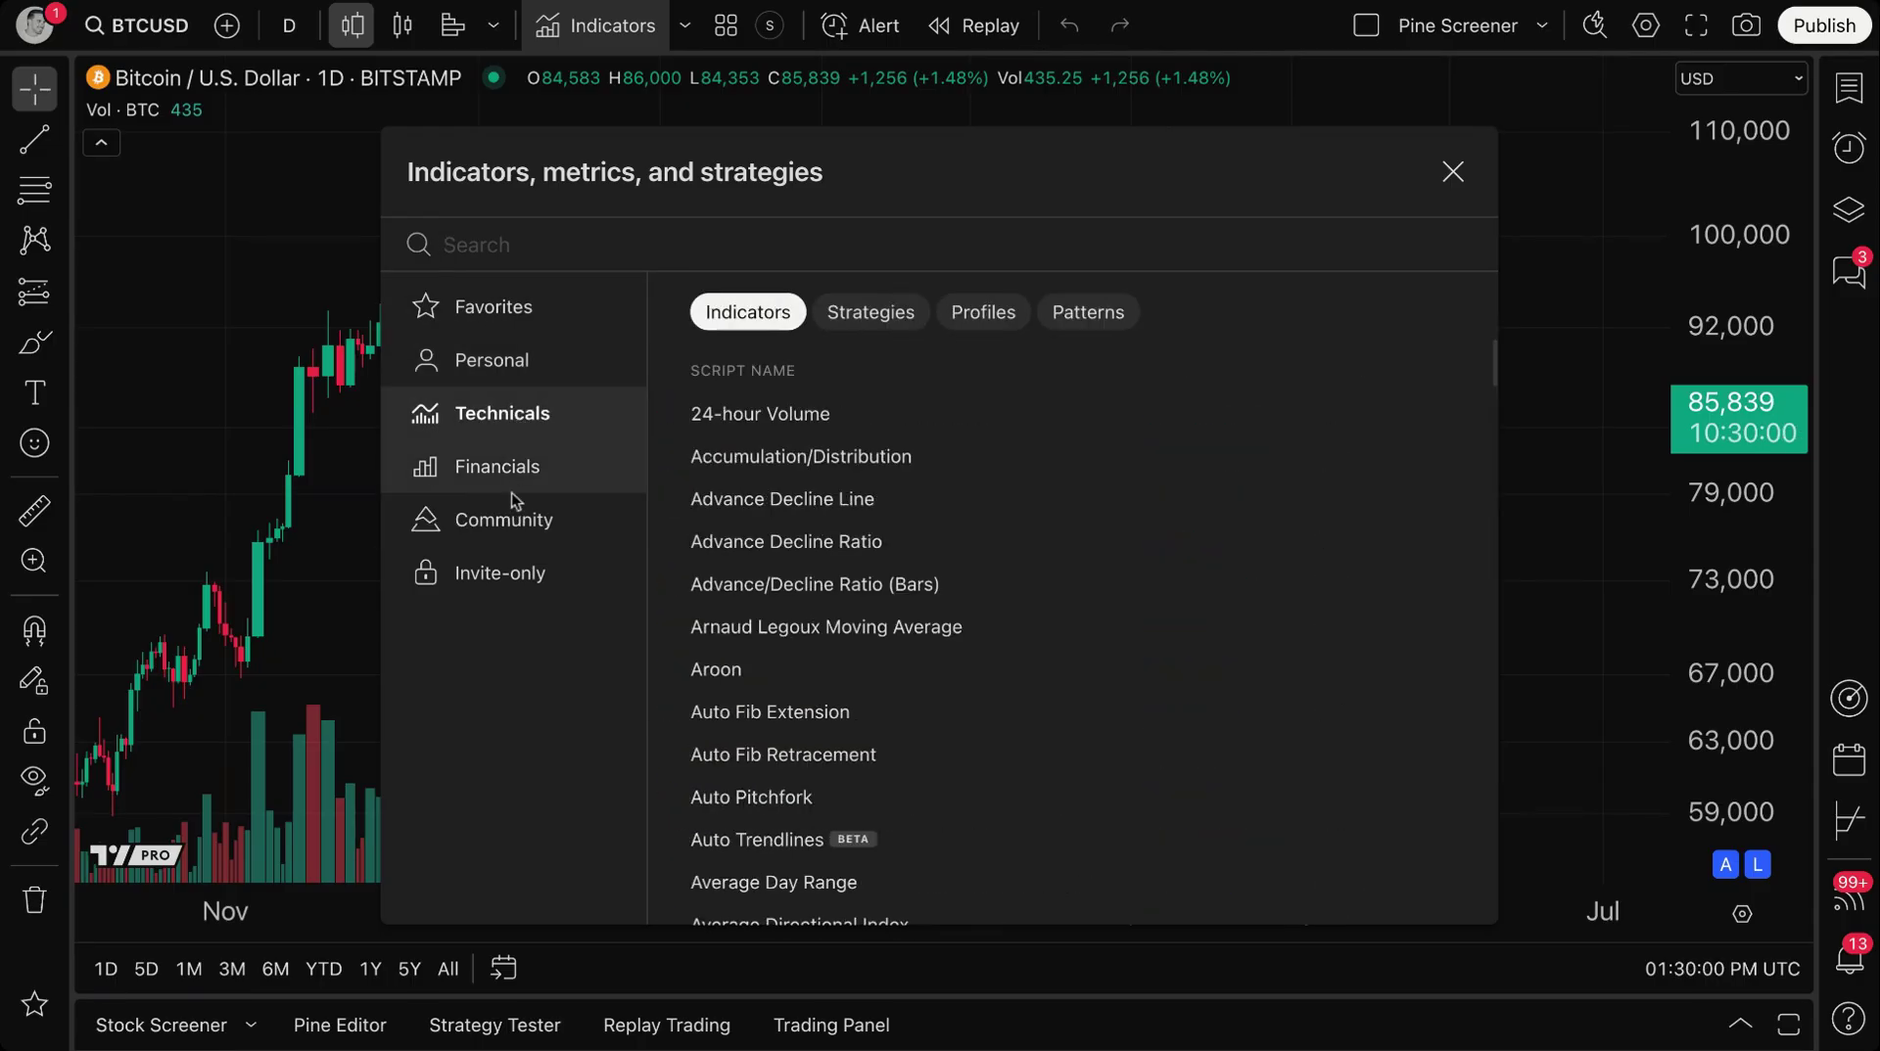
{"action": "left_click", "coordinate": [517, 468]}
{"action": "left_click", "coordinate": [519, 522]}
{"action": "left_click", "coordinate": [530, 416]}
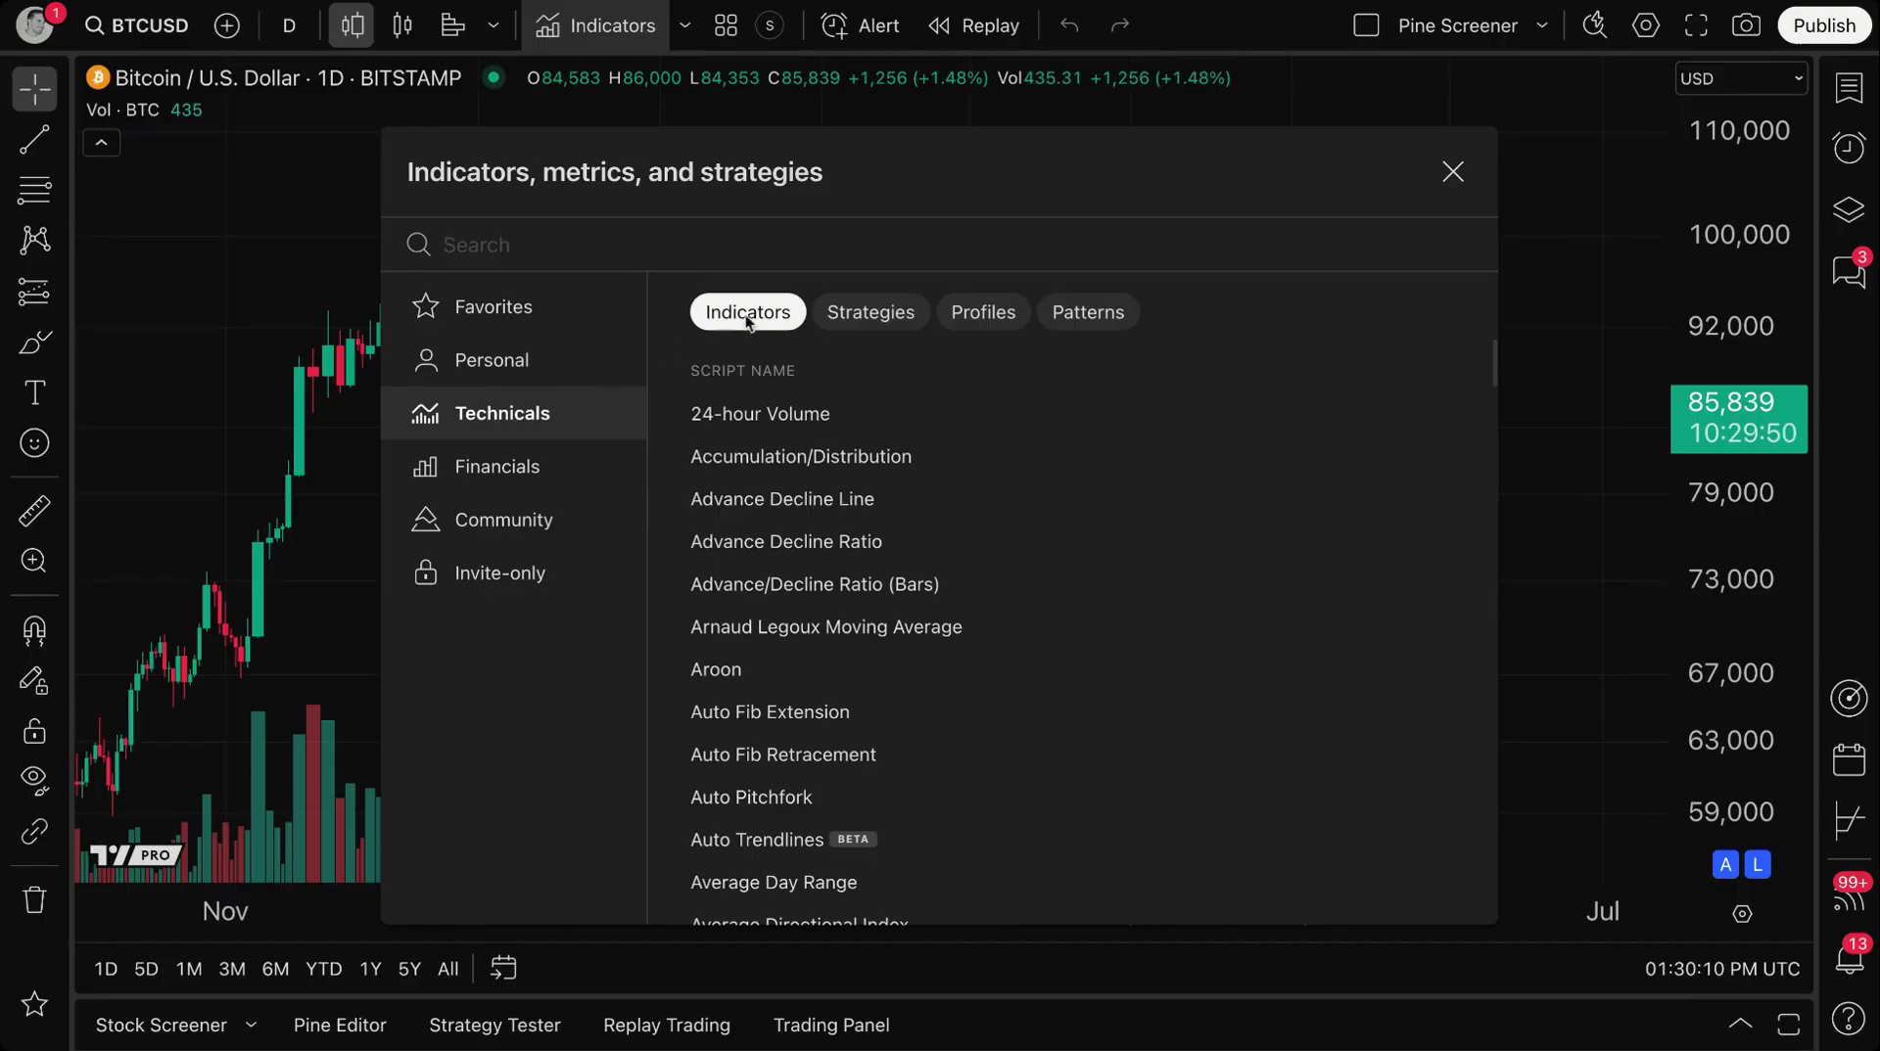
Look through the Strategies, Profiles and Chart patterns tabs, returning to Indicators
{"action": "left_click", "coordinate": [870, 312]}
{"action": "left_click", "coordinate": [964, 315]}
{"action": "left_click", "coordinate": [1081, 313]}
{"action": "left_click", "coordinate": [762, 312]}
Star Chop Zone, Gaps, Price Target and Open Interest as favourites
{"action": "scroll", "coordinate": [767, 538], "scroll_direction": "down", "scroll_amount": 6}
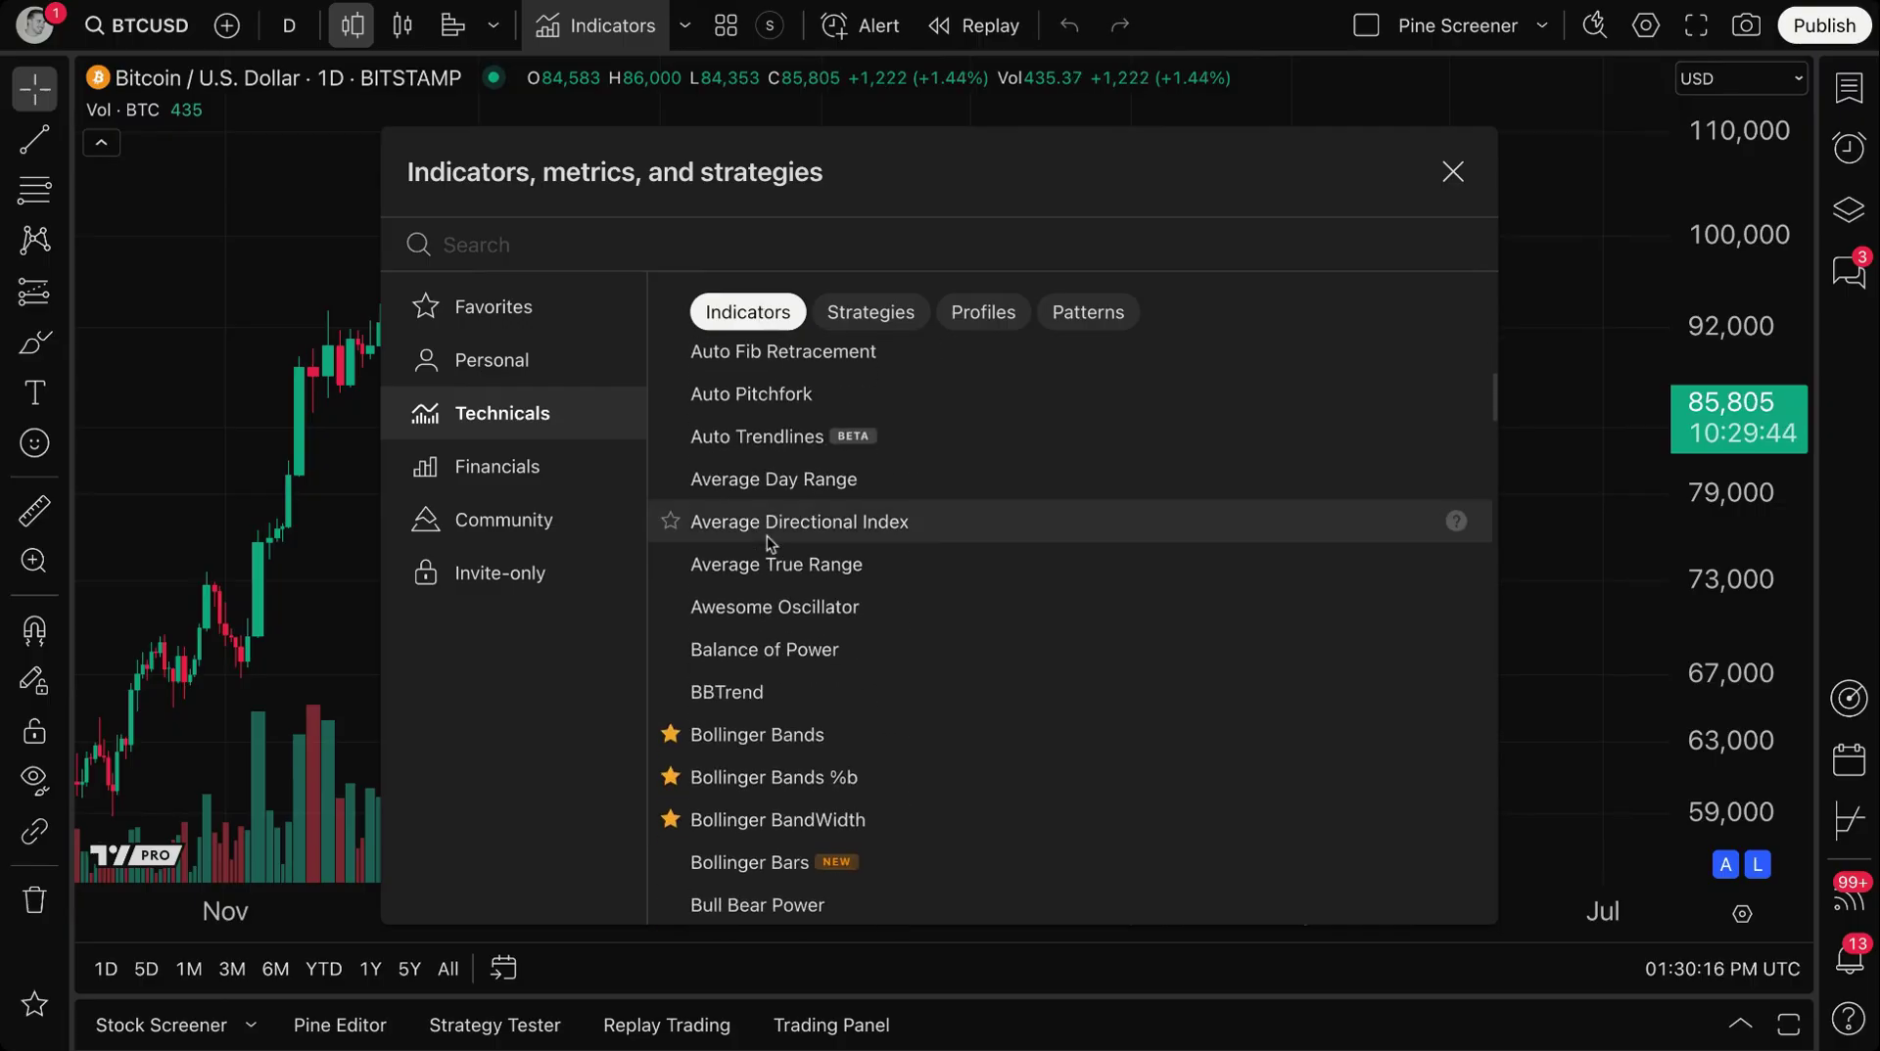
{"action": "scroll", "coordinate": [766, 540], "scroll_direction": "down", "scroll_amount": 3}
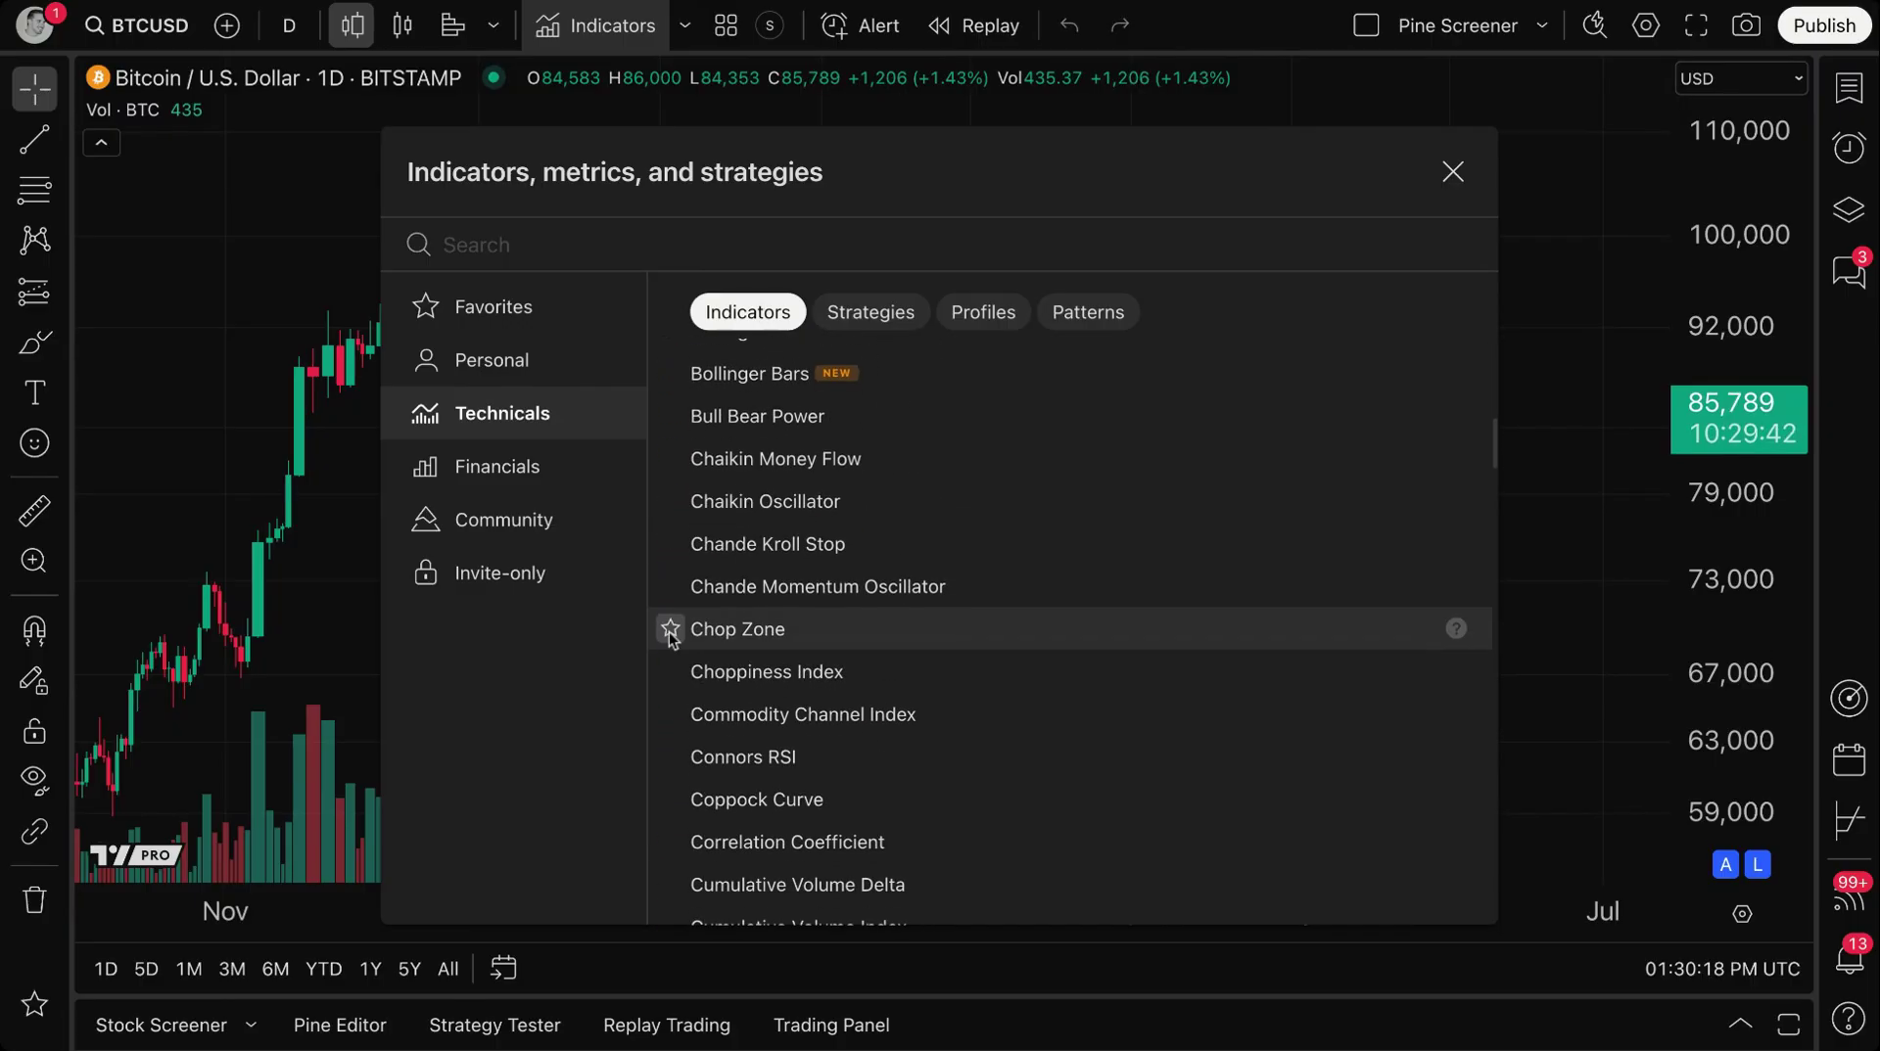
{"action": "left_click", "coordinate": [669, 632]}
{"action": "scroll", "coordinate": [669, 639], "scroll_direction": "down", "scroll_amount": 8}
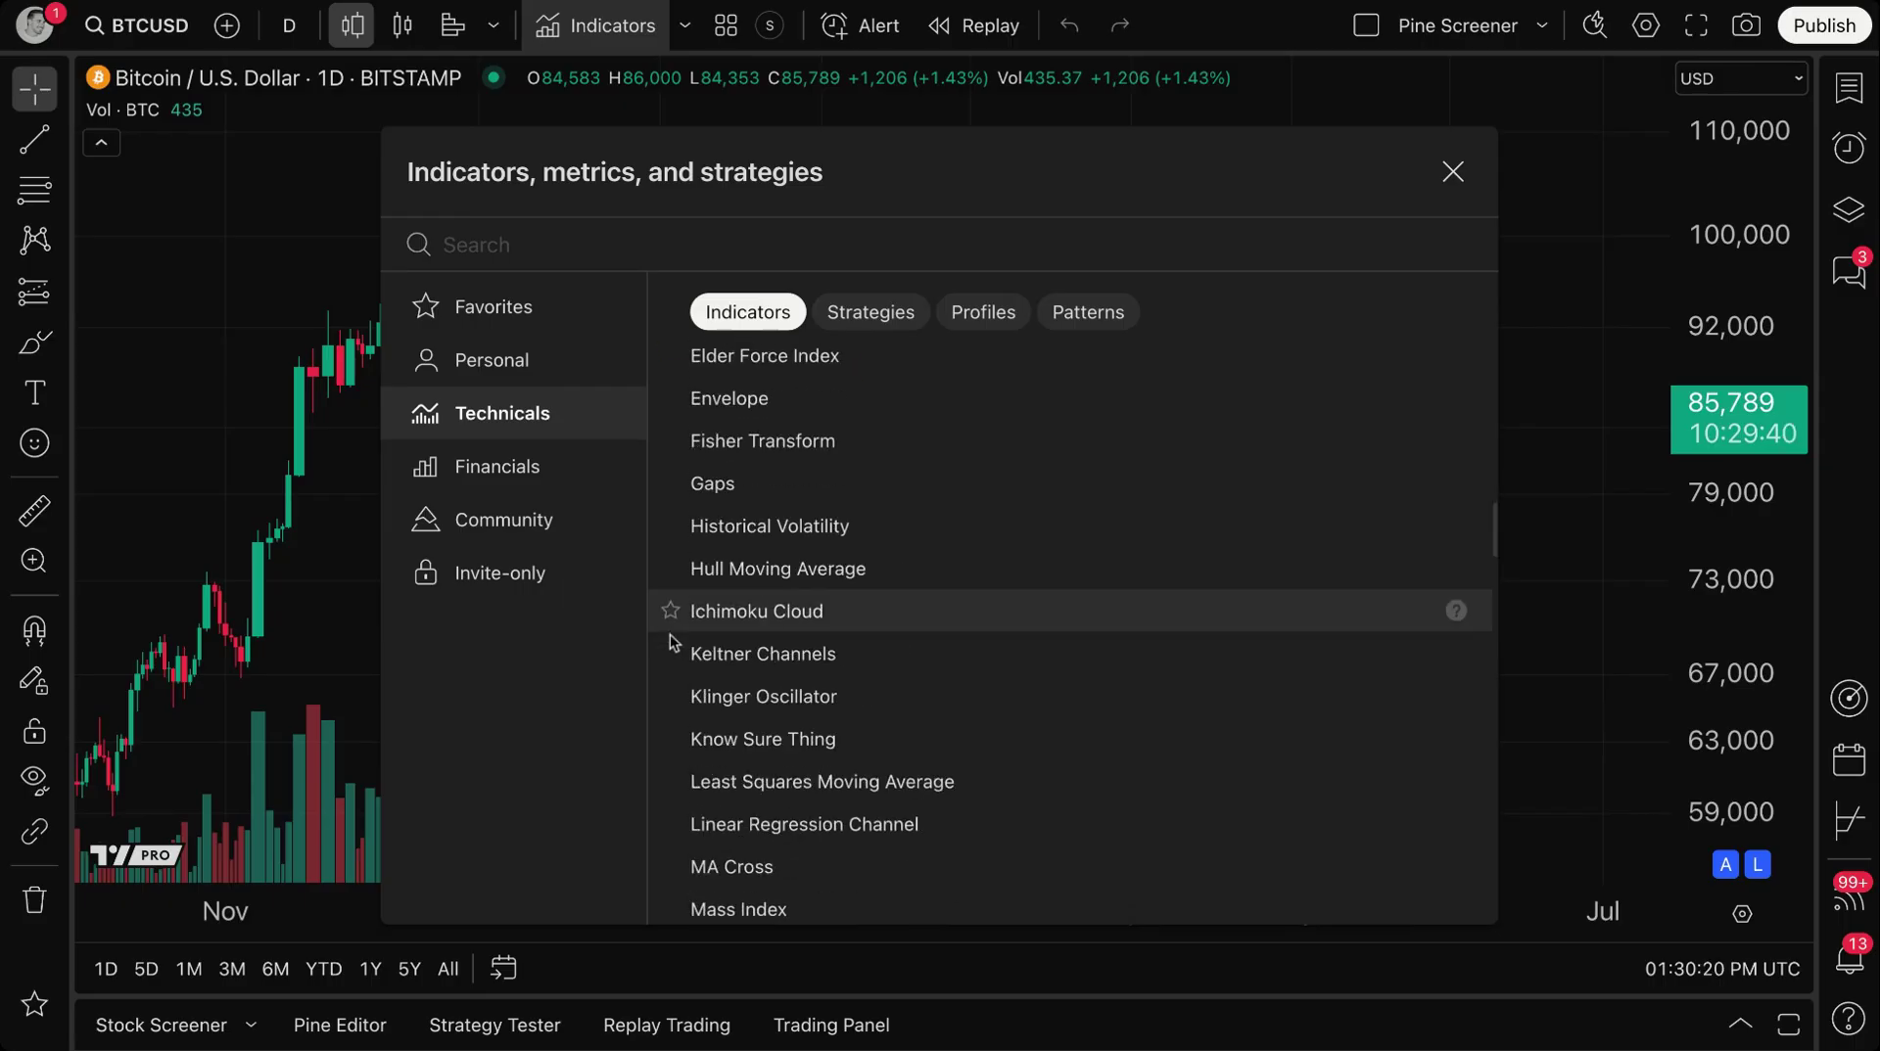
{"action": "left_click", "coordinate": [670, 484]}
{"action": "scroll", "coordinate": [671, 568], "scroll_direction": "down", "scroll_amount": 5}
{"action": "scroll", "coordinate": [682, 577], "scroll_direction": "down", "scroll_amount": 5}
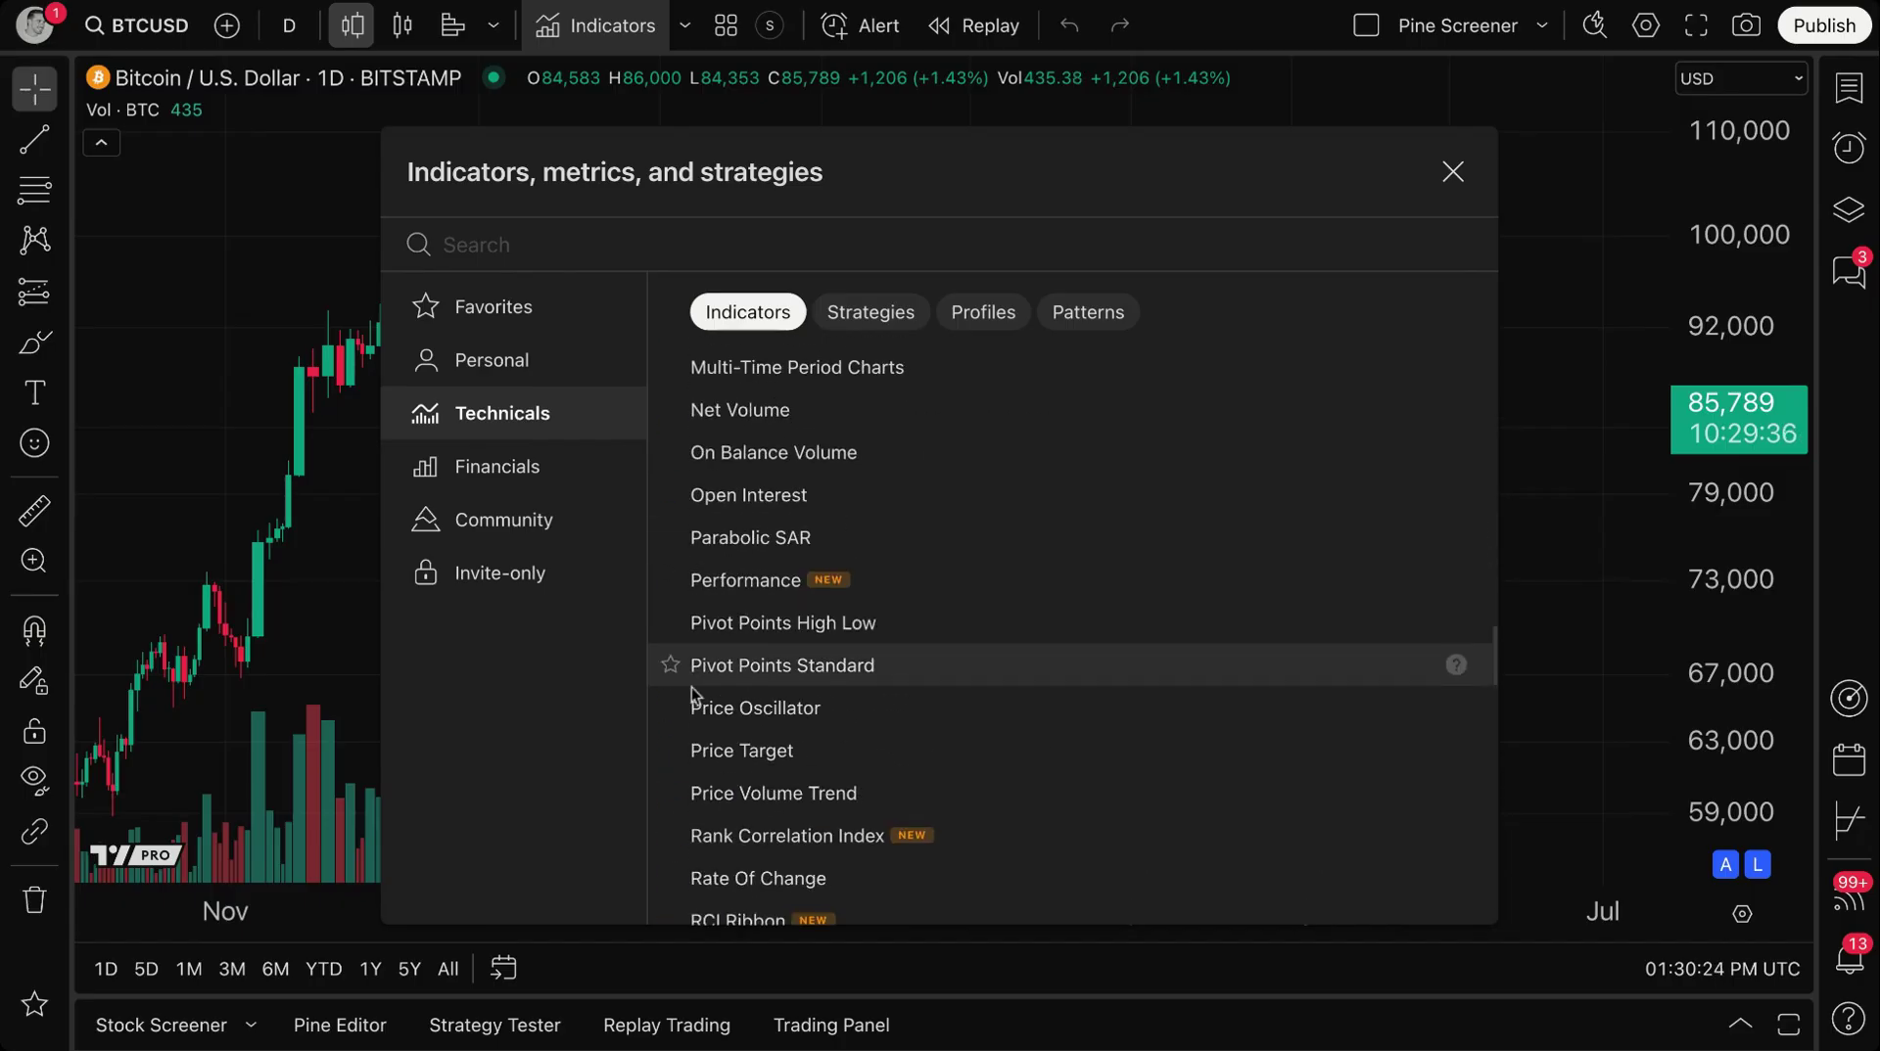
{"action": "left_click", "coordinate": [670, 749]}
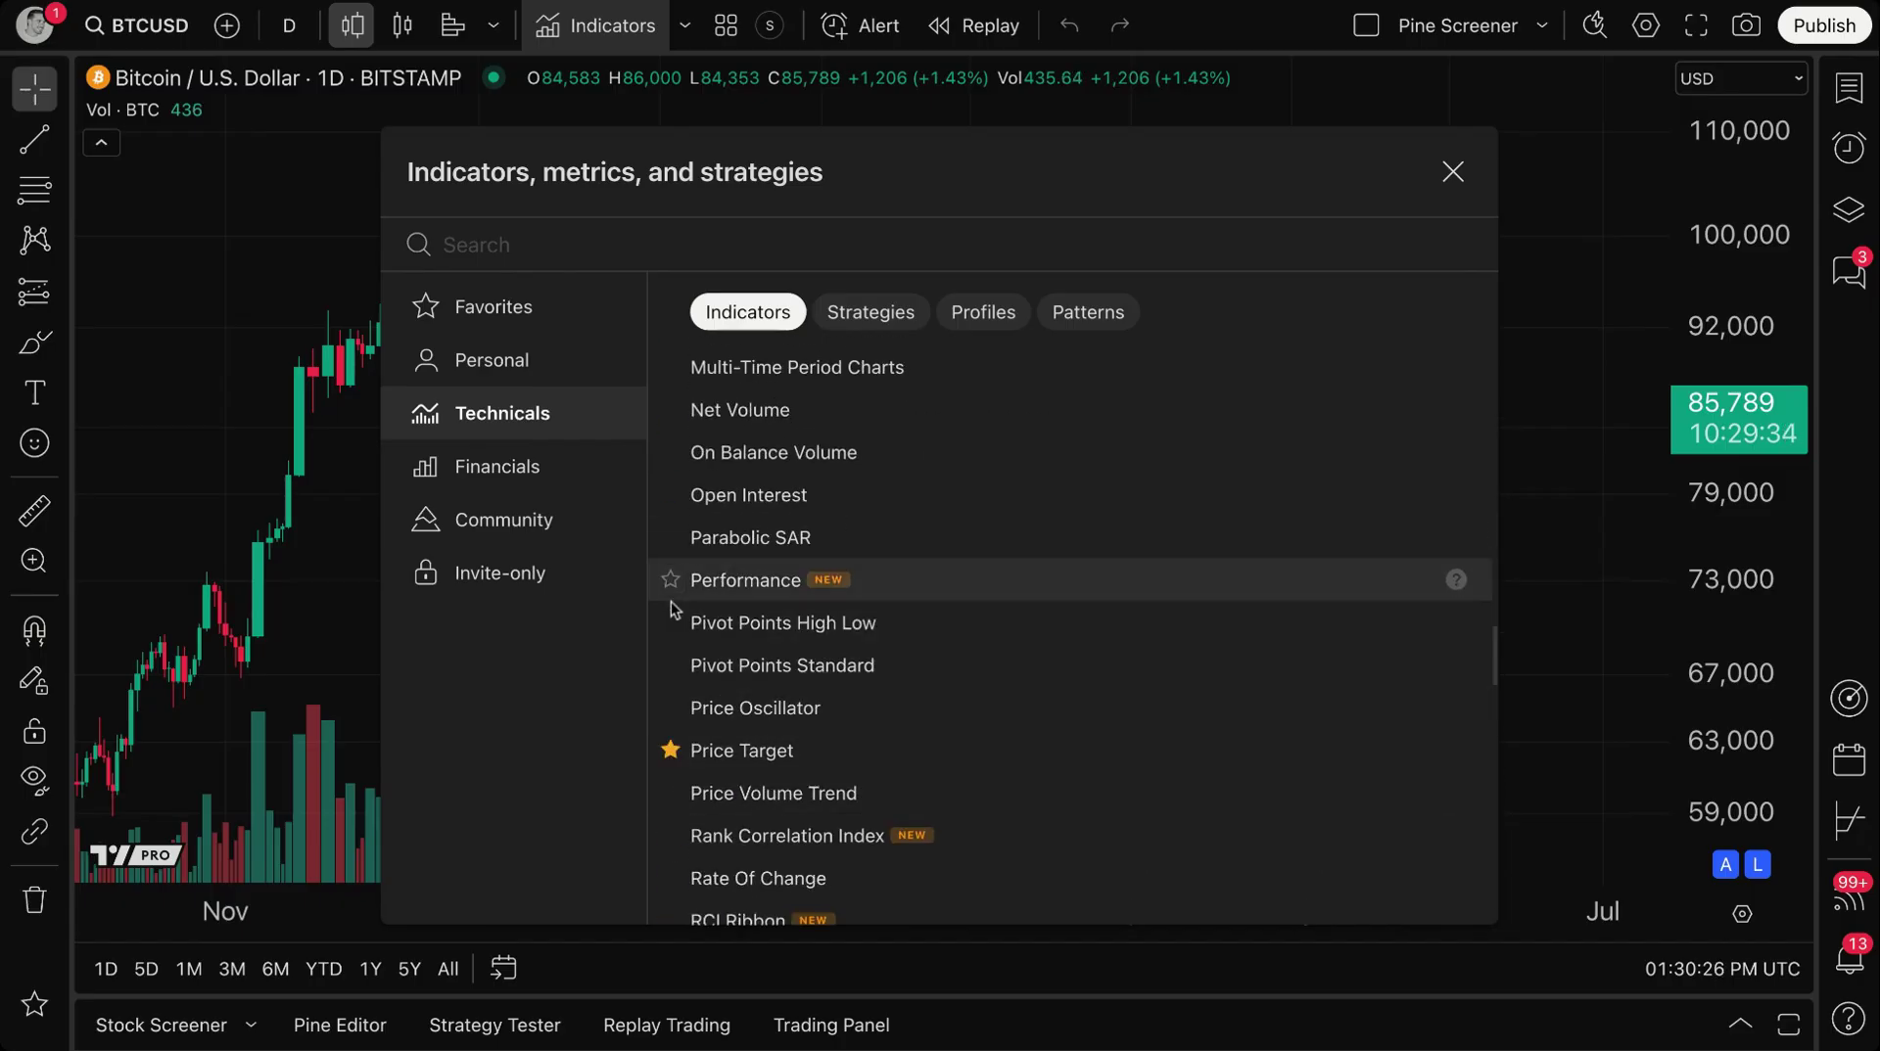
{"action": "left_click", "coordinate": [671, 496]}
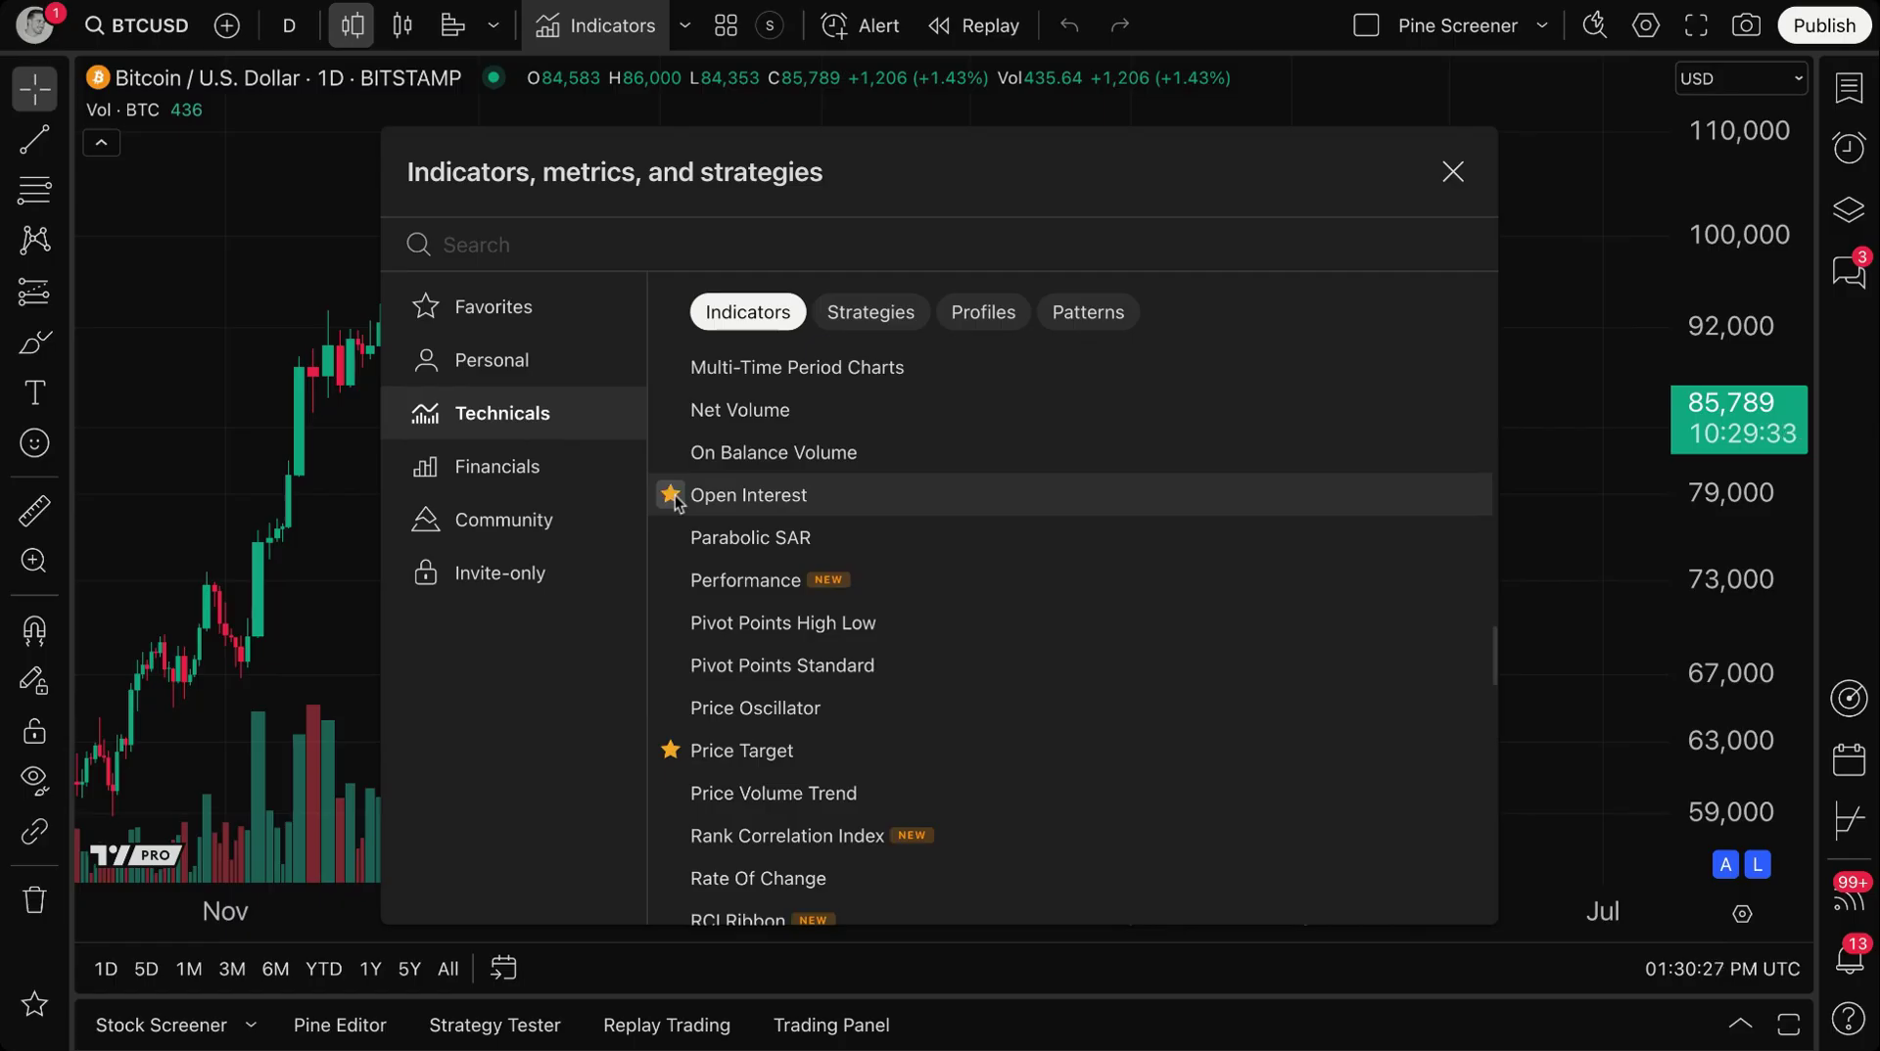
Browse Community Editors' picks, then switch to the Trending scripts list
{"action": "left_click", "coordinate": [466, 515]}
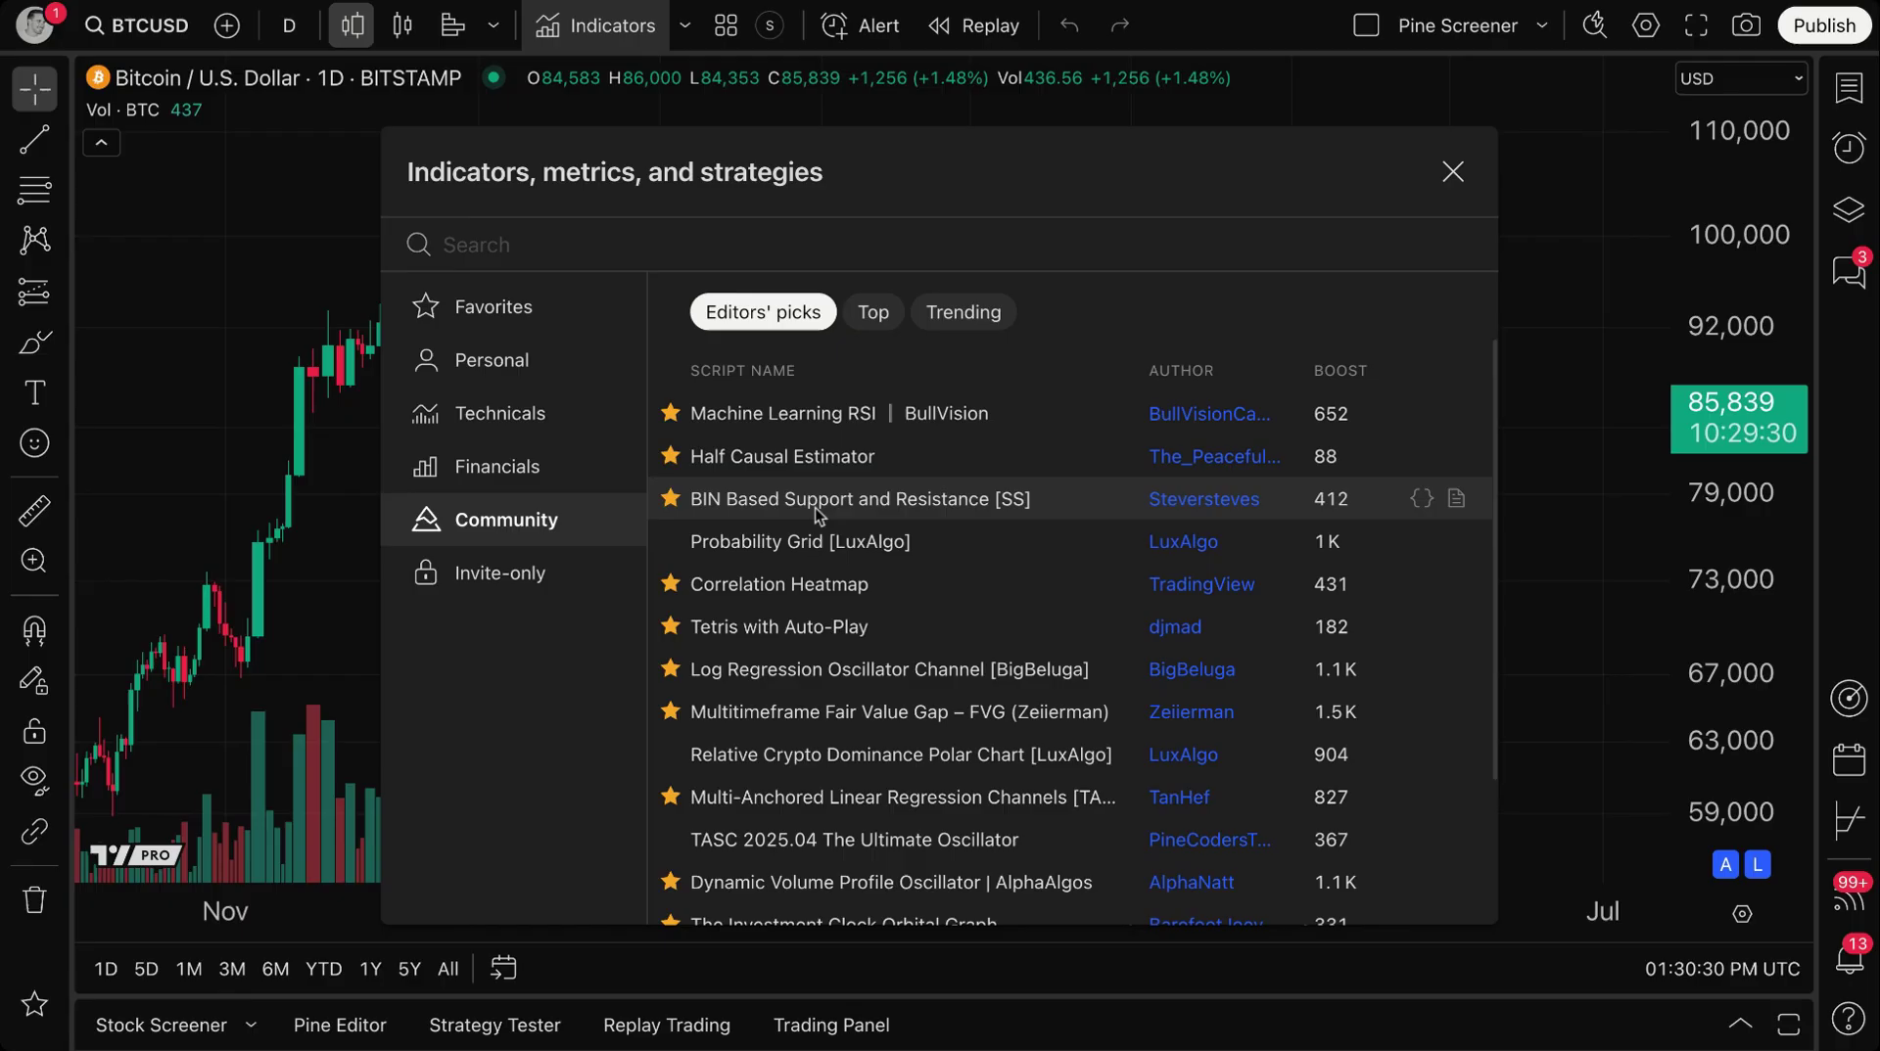
{"action": "scroll", "coordinate": [979, 499], "scroll_direction": "down", "scroll_amount": 2}
{"action": "scroll", "coordinate": [1237, 424], "scroll_direction": "up", "scroll_amount": 2}
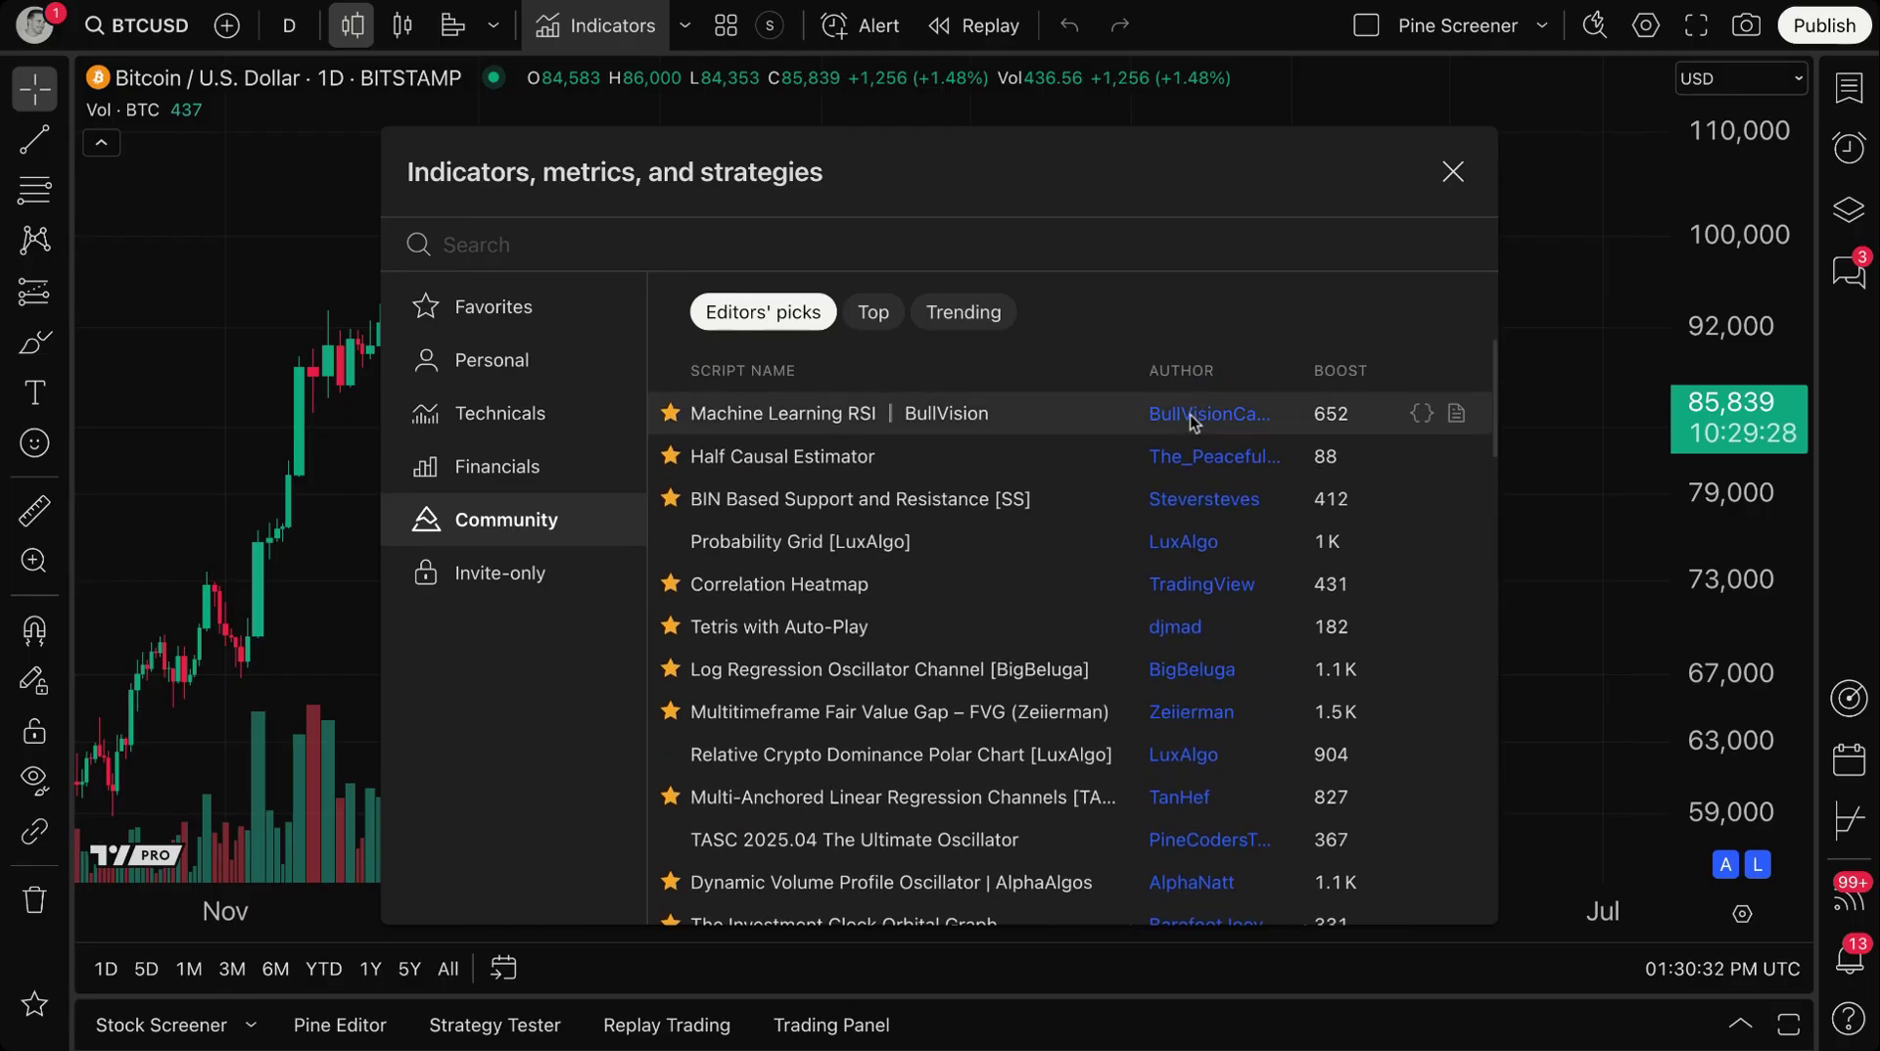
{"action": "scroll", "coordinate": [1191, 722], "scroll_direction": "down", "scroll_amount": 8}
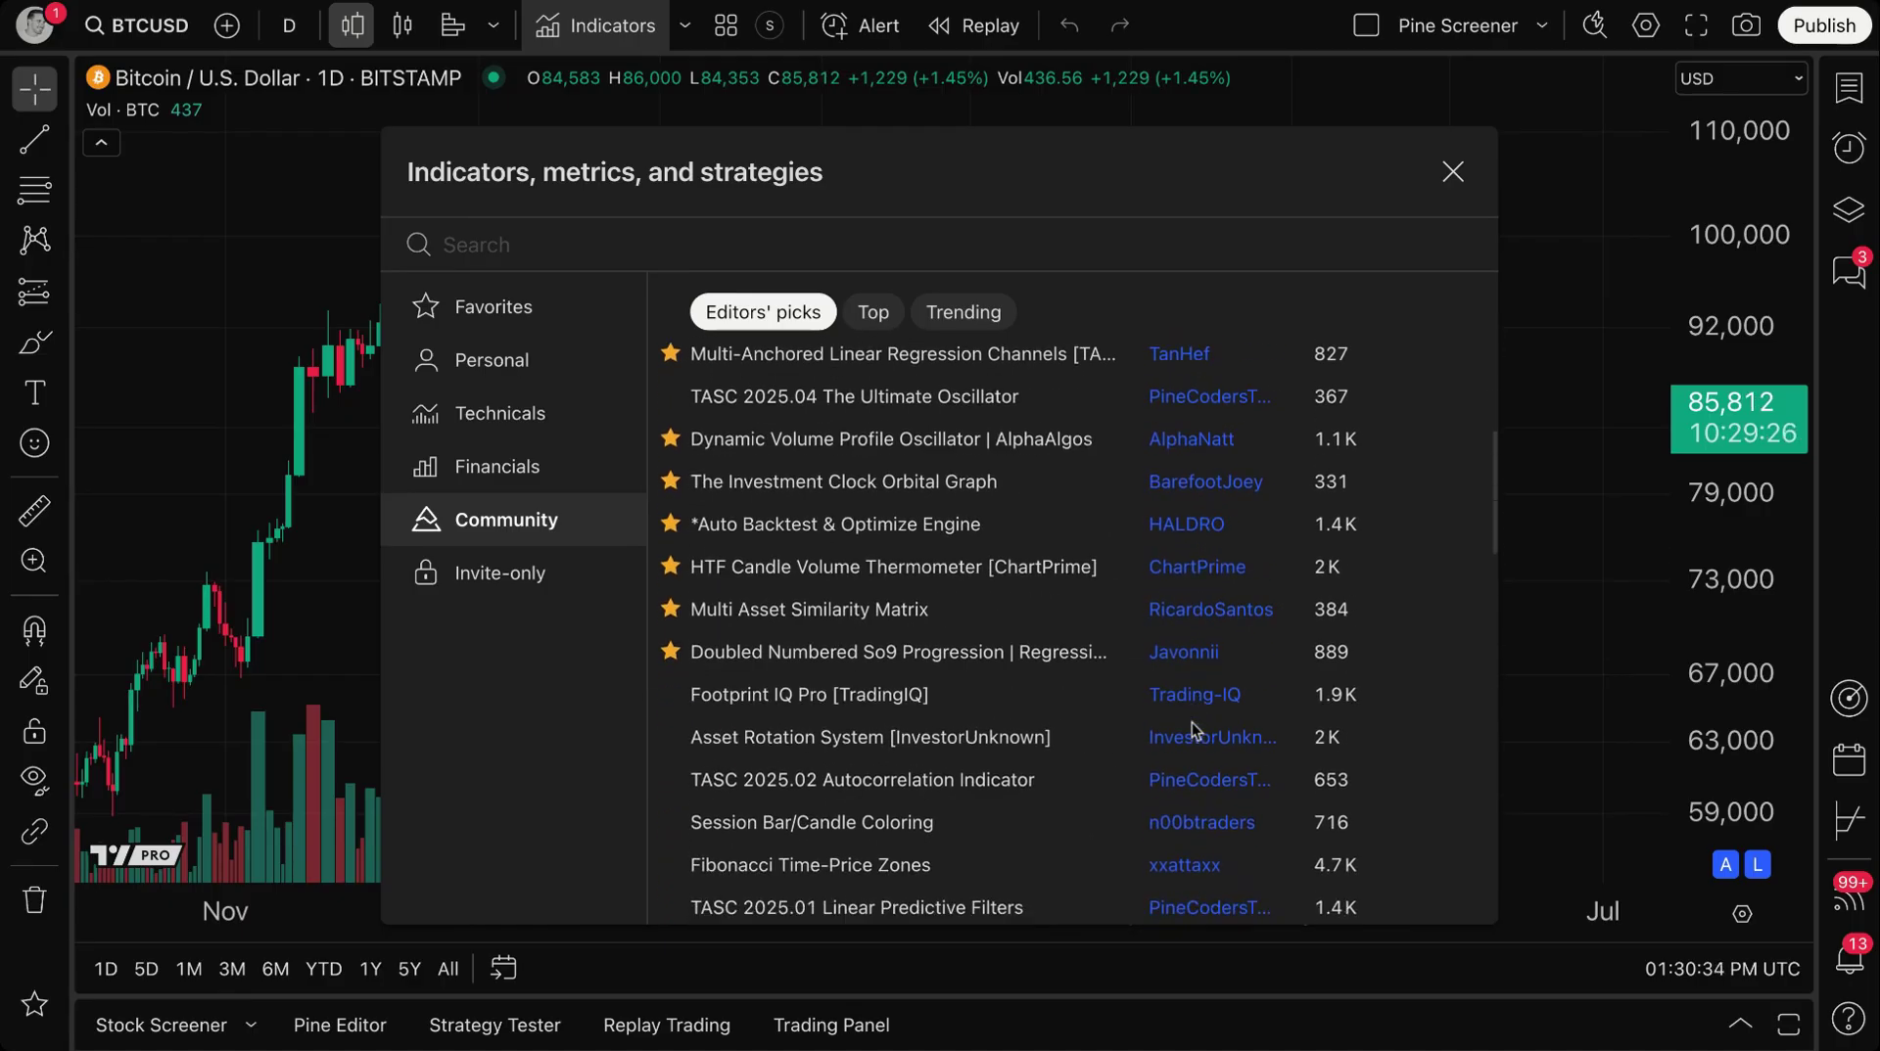
{"action": "scroll", "coordinate": [1190, 713], "scroll_direction": "down", "scroll_amount": 3}
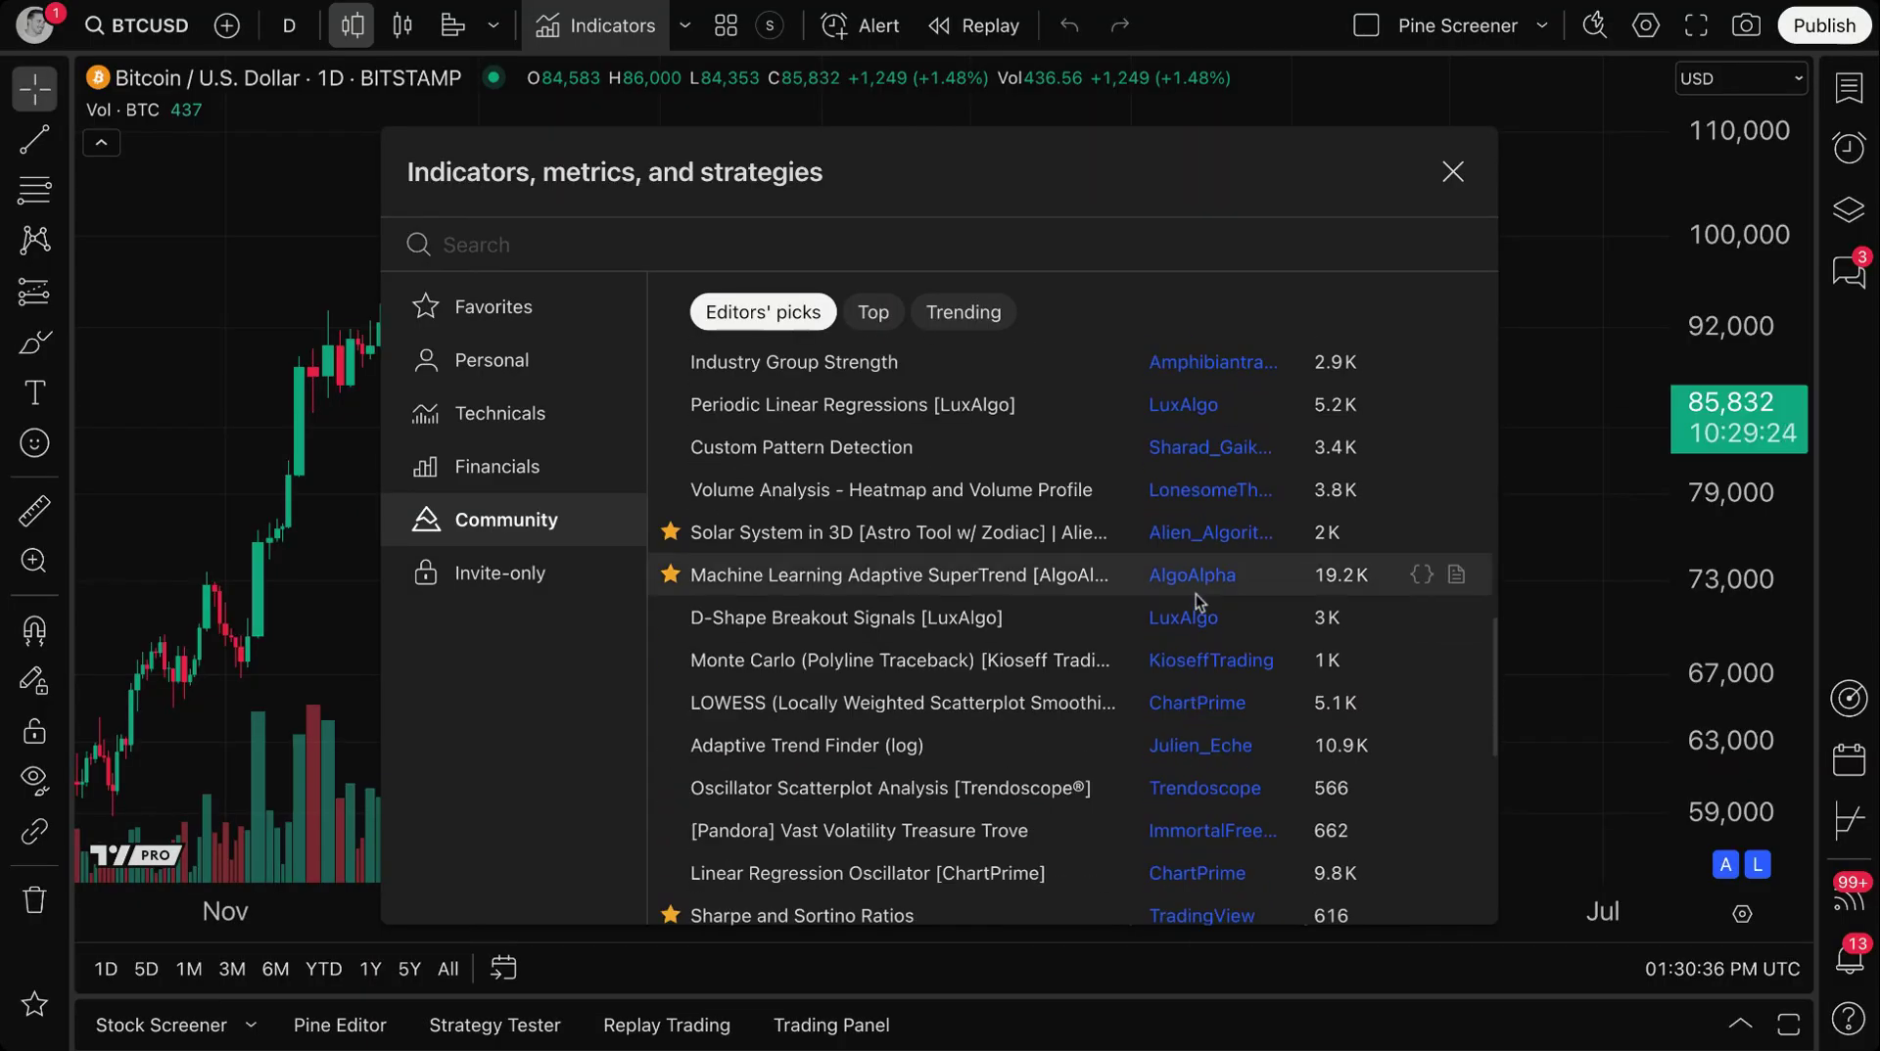
{"action": "scroll", "coordinate": [1195, 685], "scroll_direction": "down", "scroll_amount": 2}
{"action": "scroll", "coordinate": [1195, 665], "scroll_direction": "down", "scroll_amount": 7}
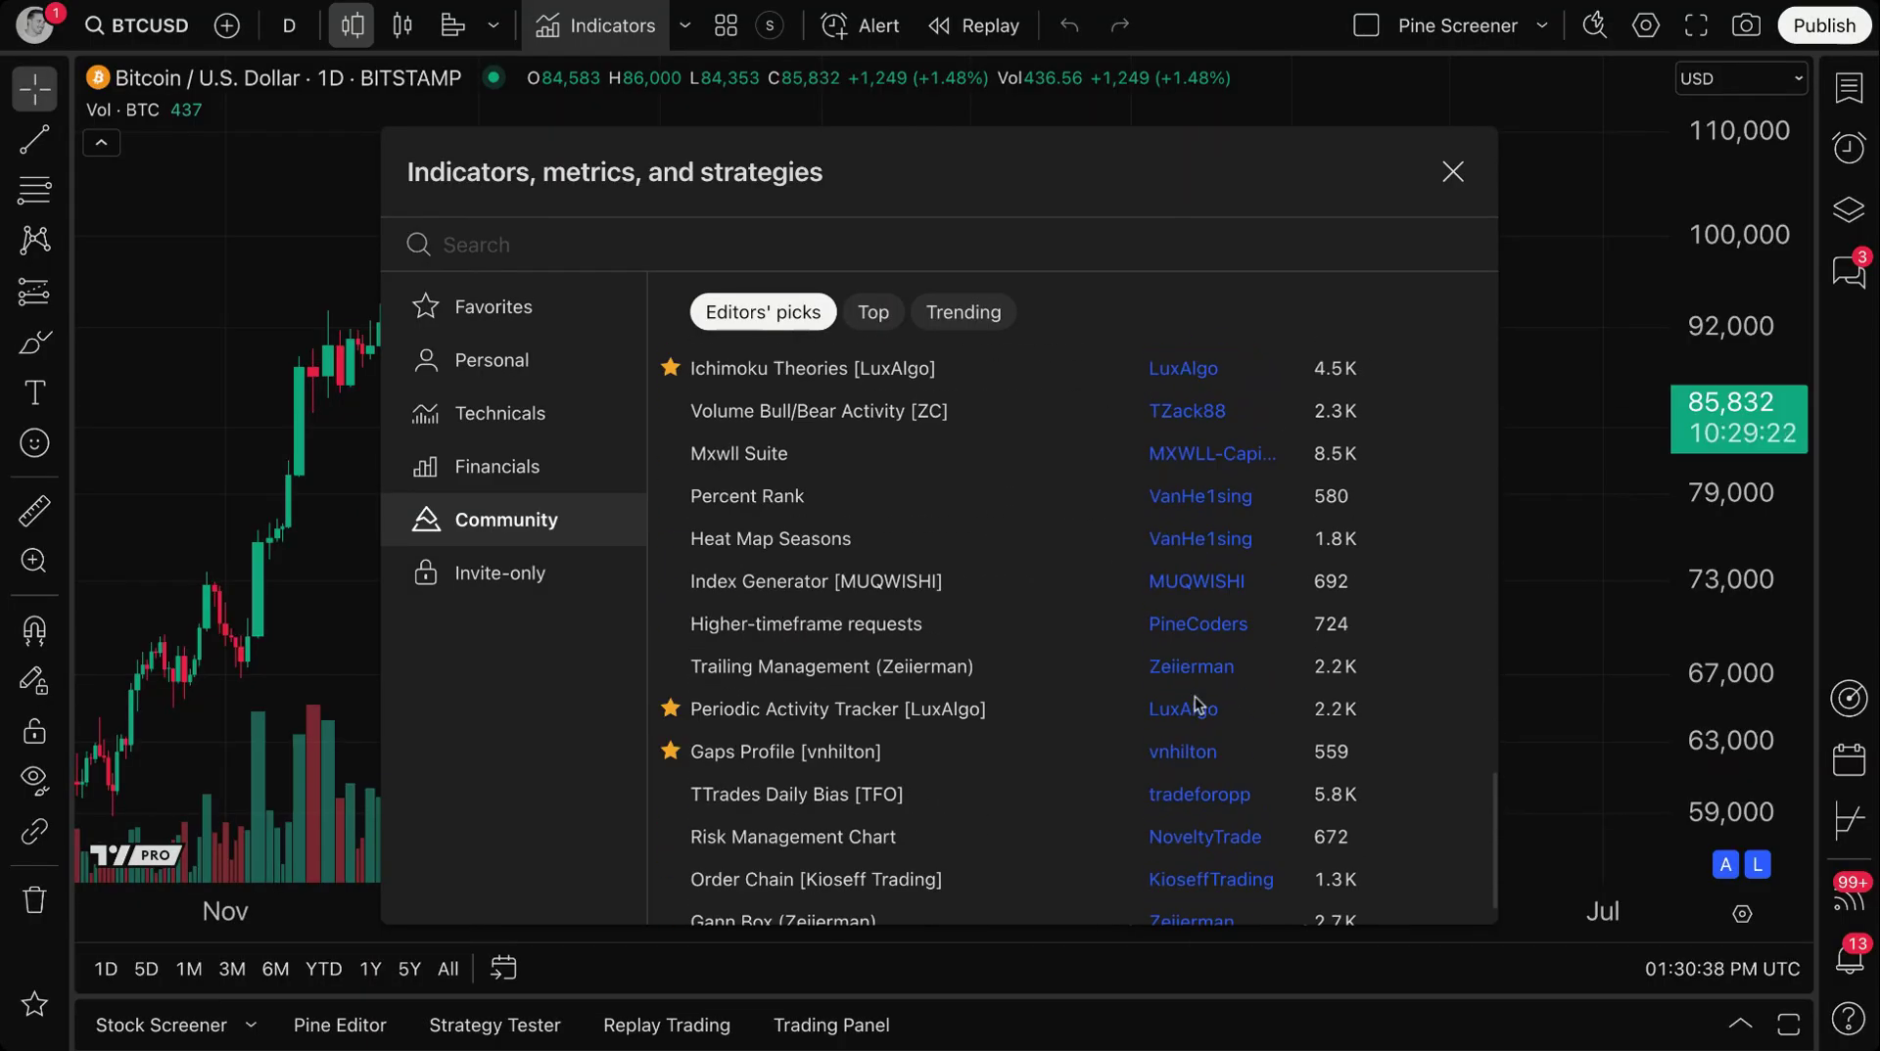
{"action": "scroll", "coordinate": [1192, 691], "scroll_direction": "down", "scroll_amount": 5}
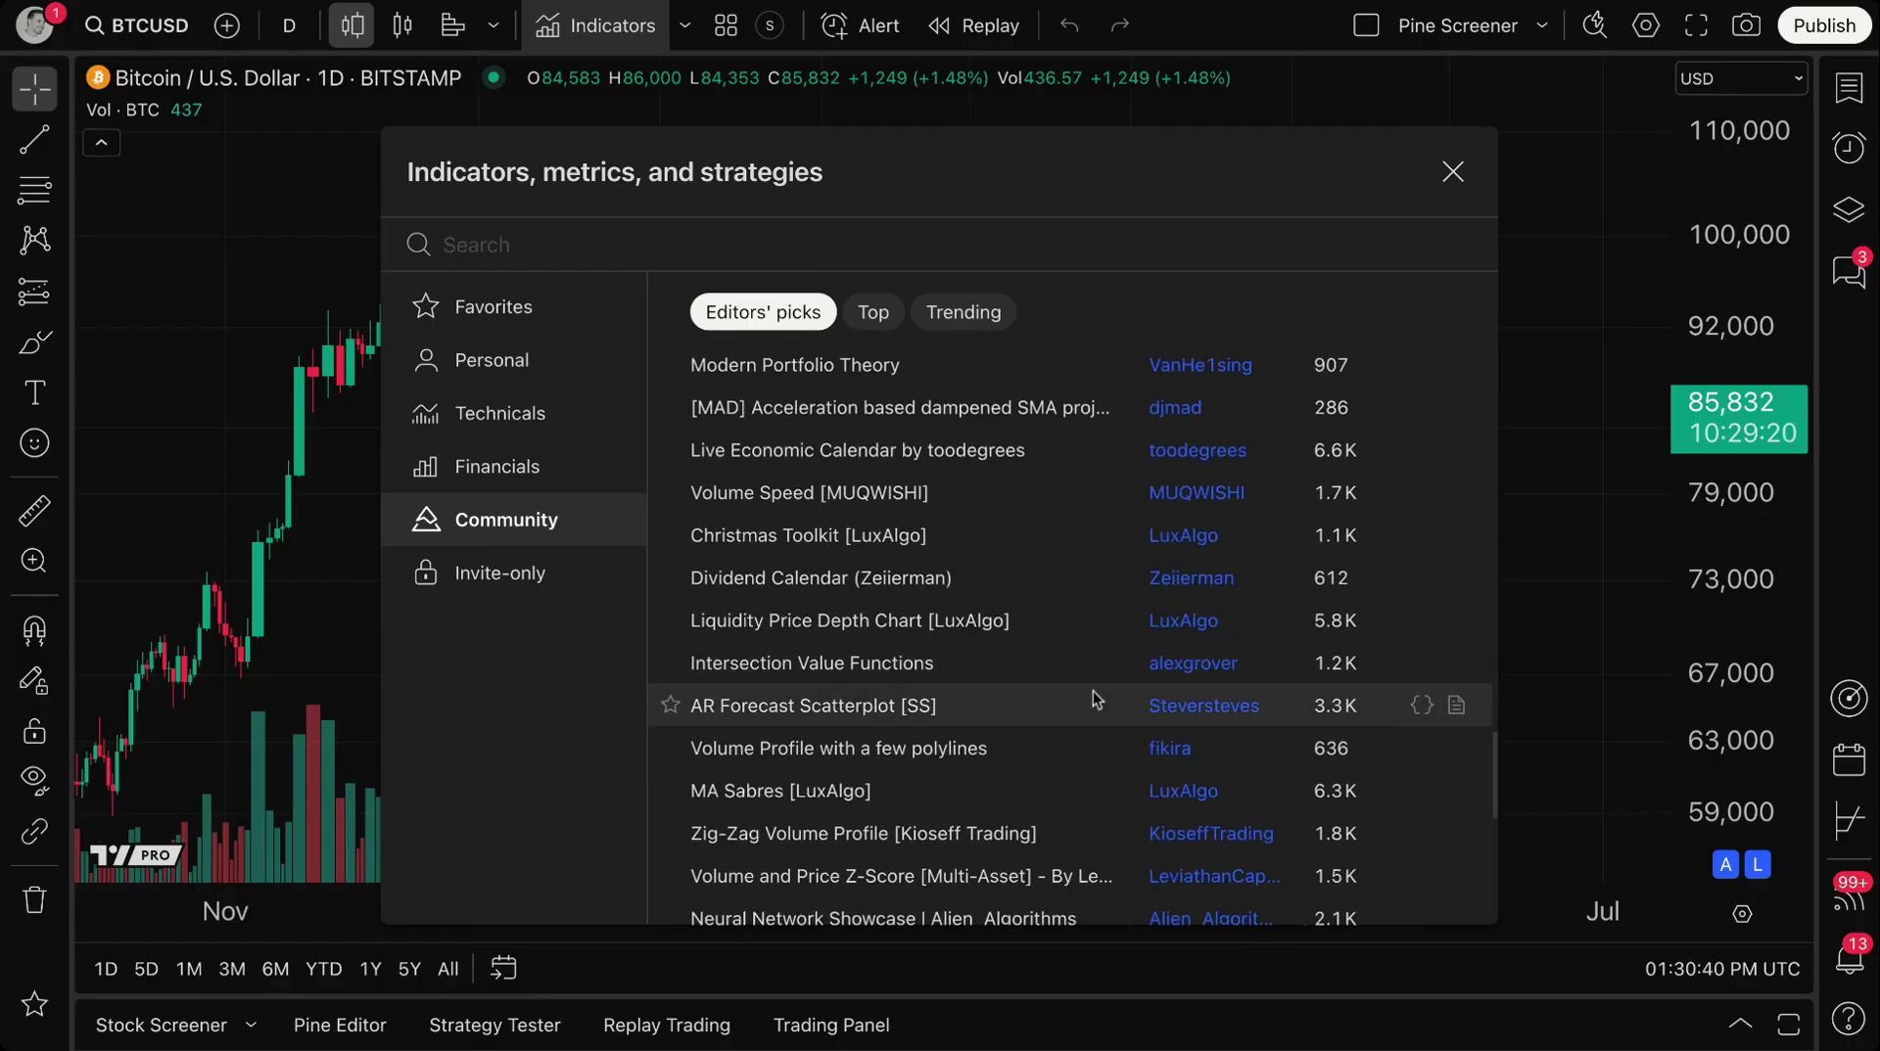
{"action": "left_click", "coordinate": [872, 312]}
{"action": "left_click", "coordinate": [950, 315]}
{"action": "scroll", "coordinate": [940, 470], "scroll_direction": "down", "scroll_amount": 2}
{"action": "scroll", "coordinate": [940, 503], "scroll_direction": "up", "scroll_amount": 2}
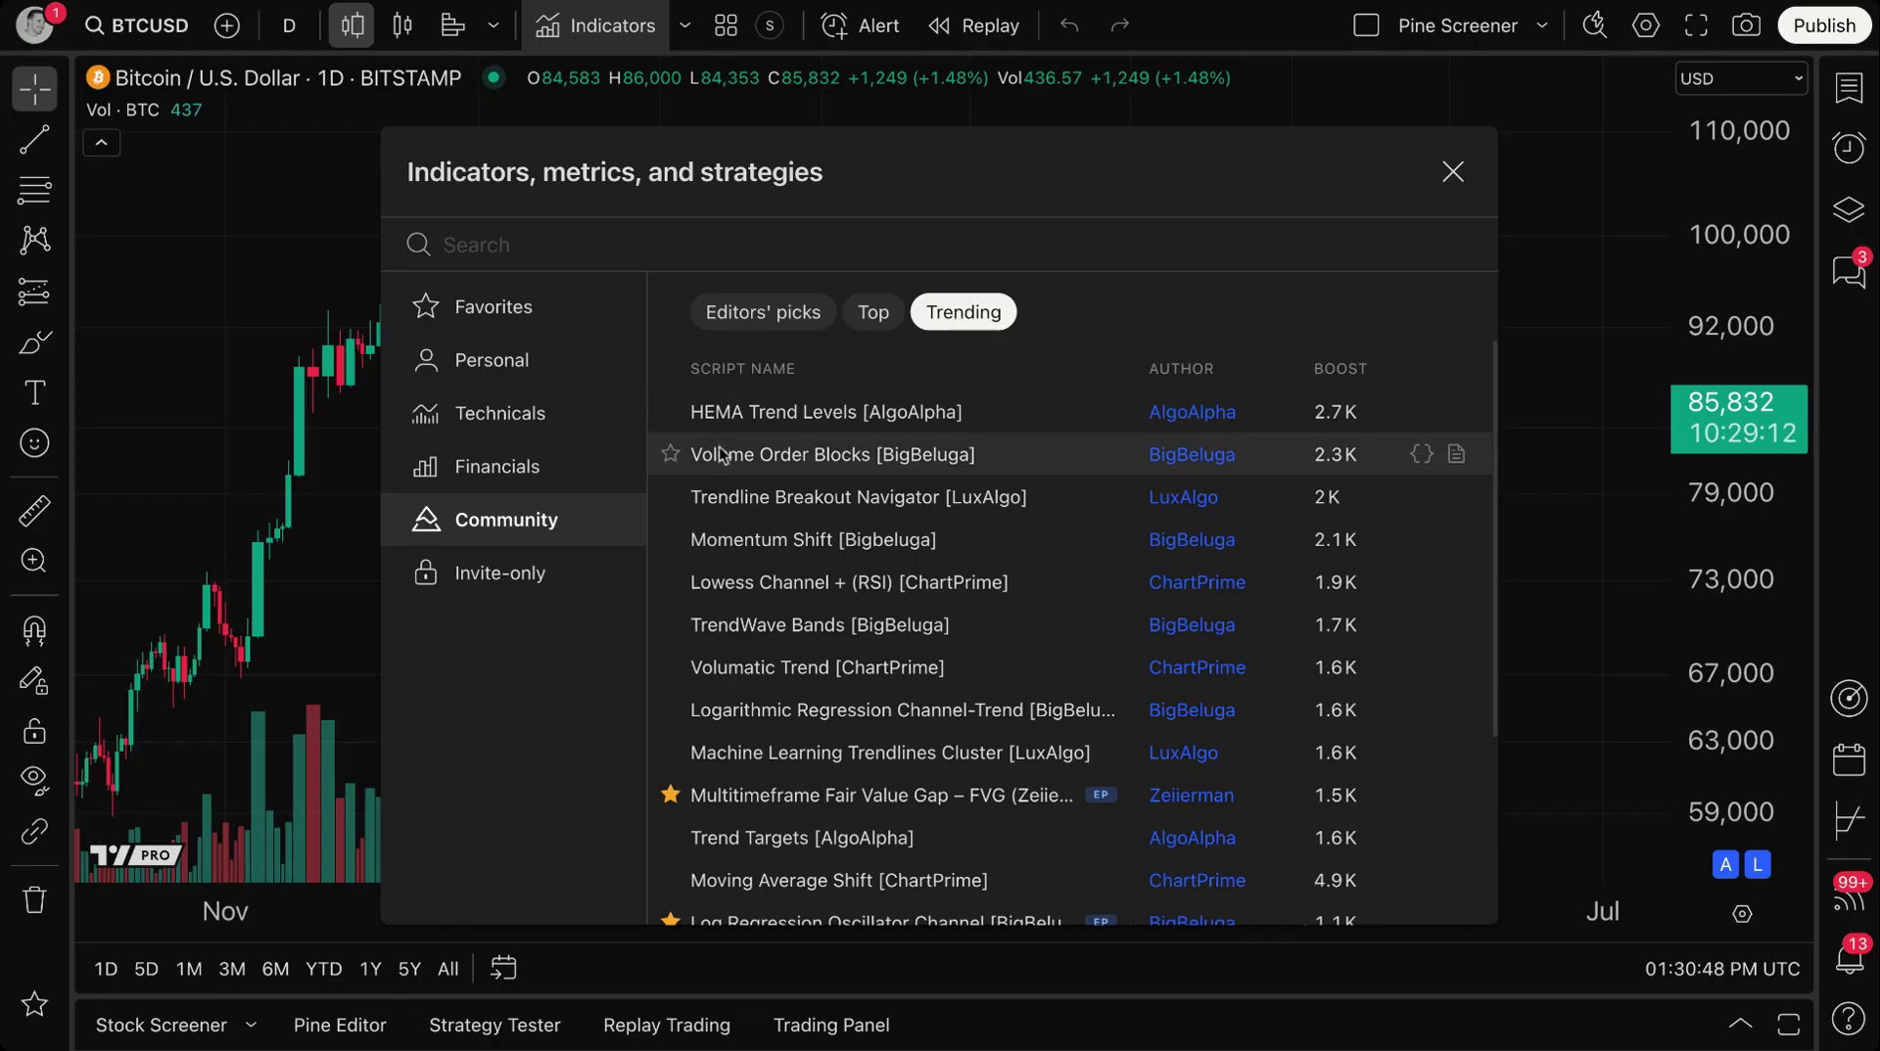
Favourite Volume Order Blocks, Trendline Breakout Navigator, TrendWave Bands, Logarithmic Regression and Trapped Traders Order Blocks
{"action": "left_click", "coordinate": [669, 454]}
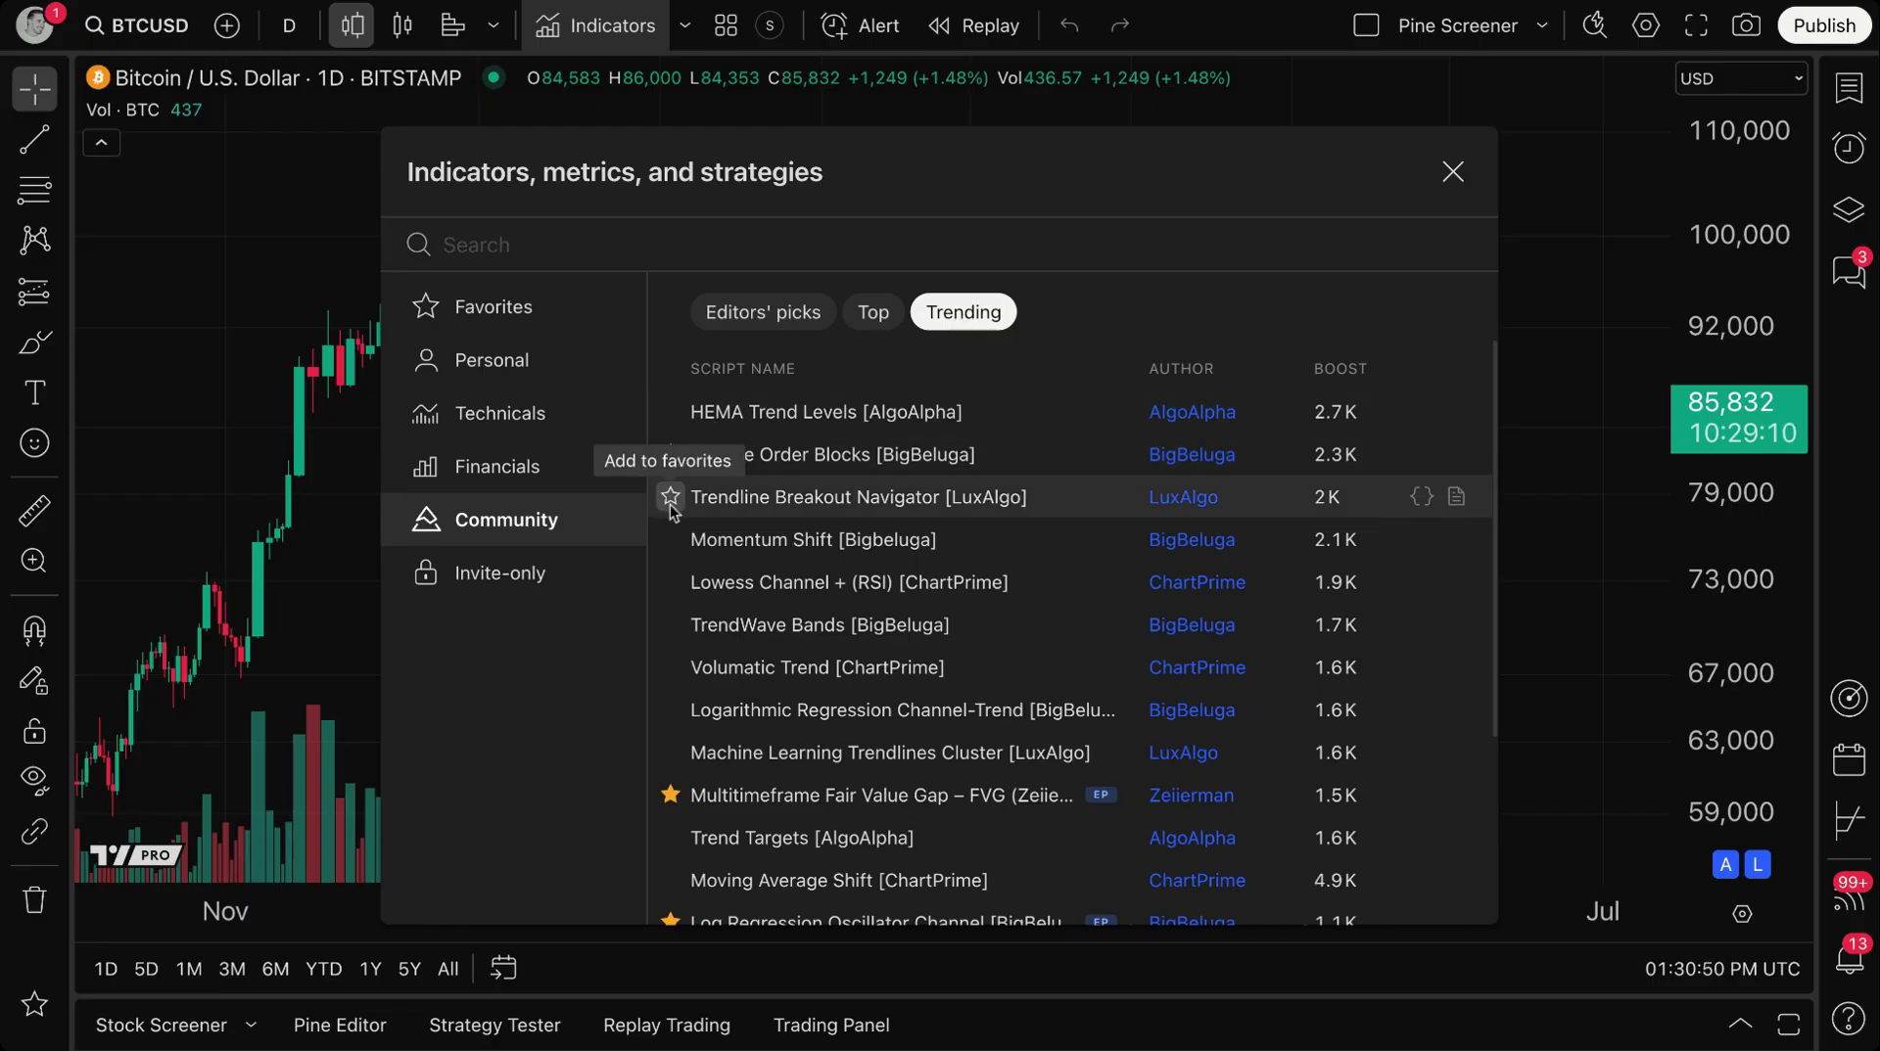
{"action": "left_click", "coordinate": [669, 496]}
{"action": "scroll", "coordinate": [767, 580], "scroll_direction": "down", "scroll_amount": 1}
{"action": "scroll", "coordinate": [665, 543], "scroll_direction": "down", "scroll_amount": 1}
{"action": "left_click", "coordinate": [669, 553]}
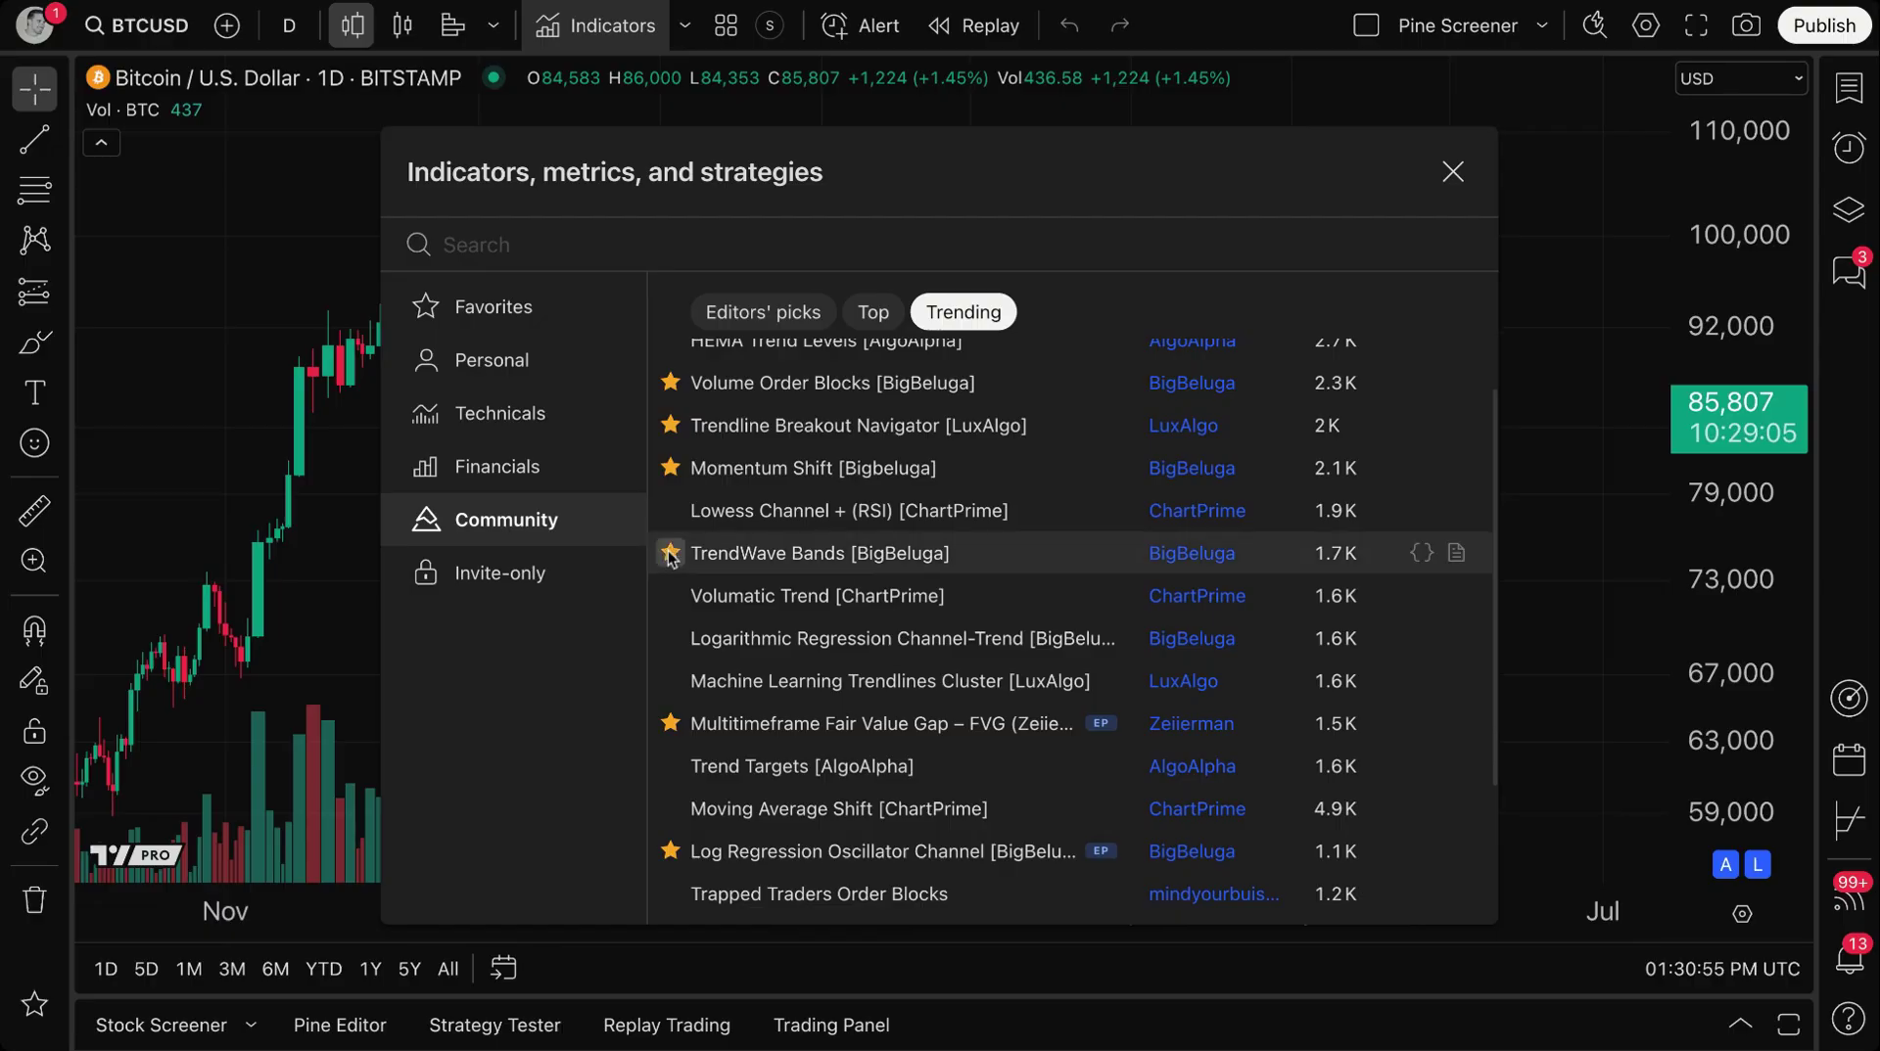
{"action": "left_click", "coordinate": [670, 639]}
{"action": "scroll", "coordinate": [676, 651], "scroll_direction": "down", "scroll_amount": 6}
{"action": "left_click", "coordinate": [671, 650]}
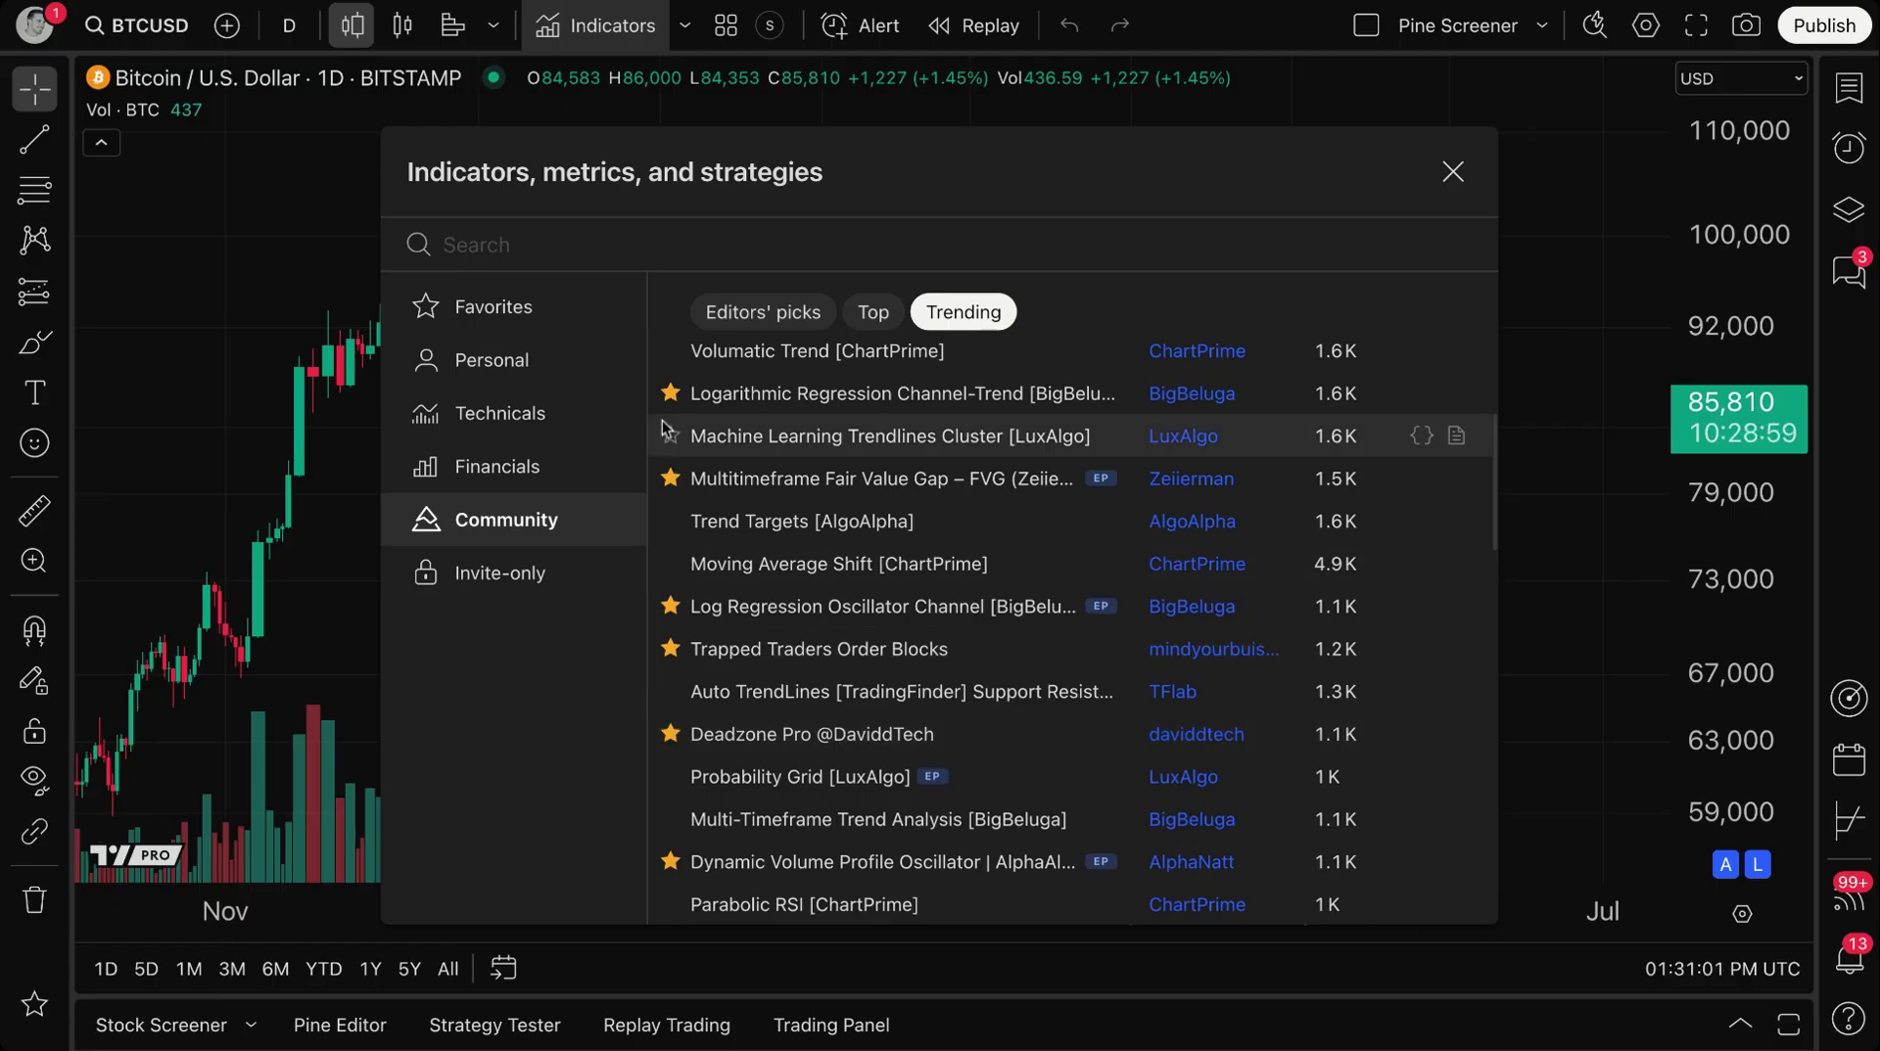
{"action": "scroll", "coordinate": [673, 764], "scroll_direction": "up", "scroll_amount": 5}
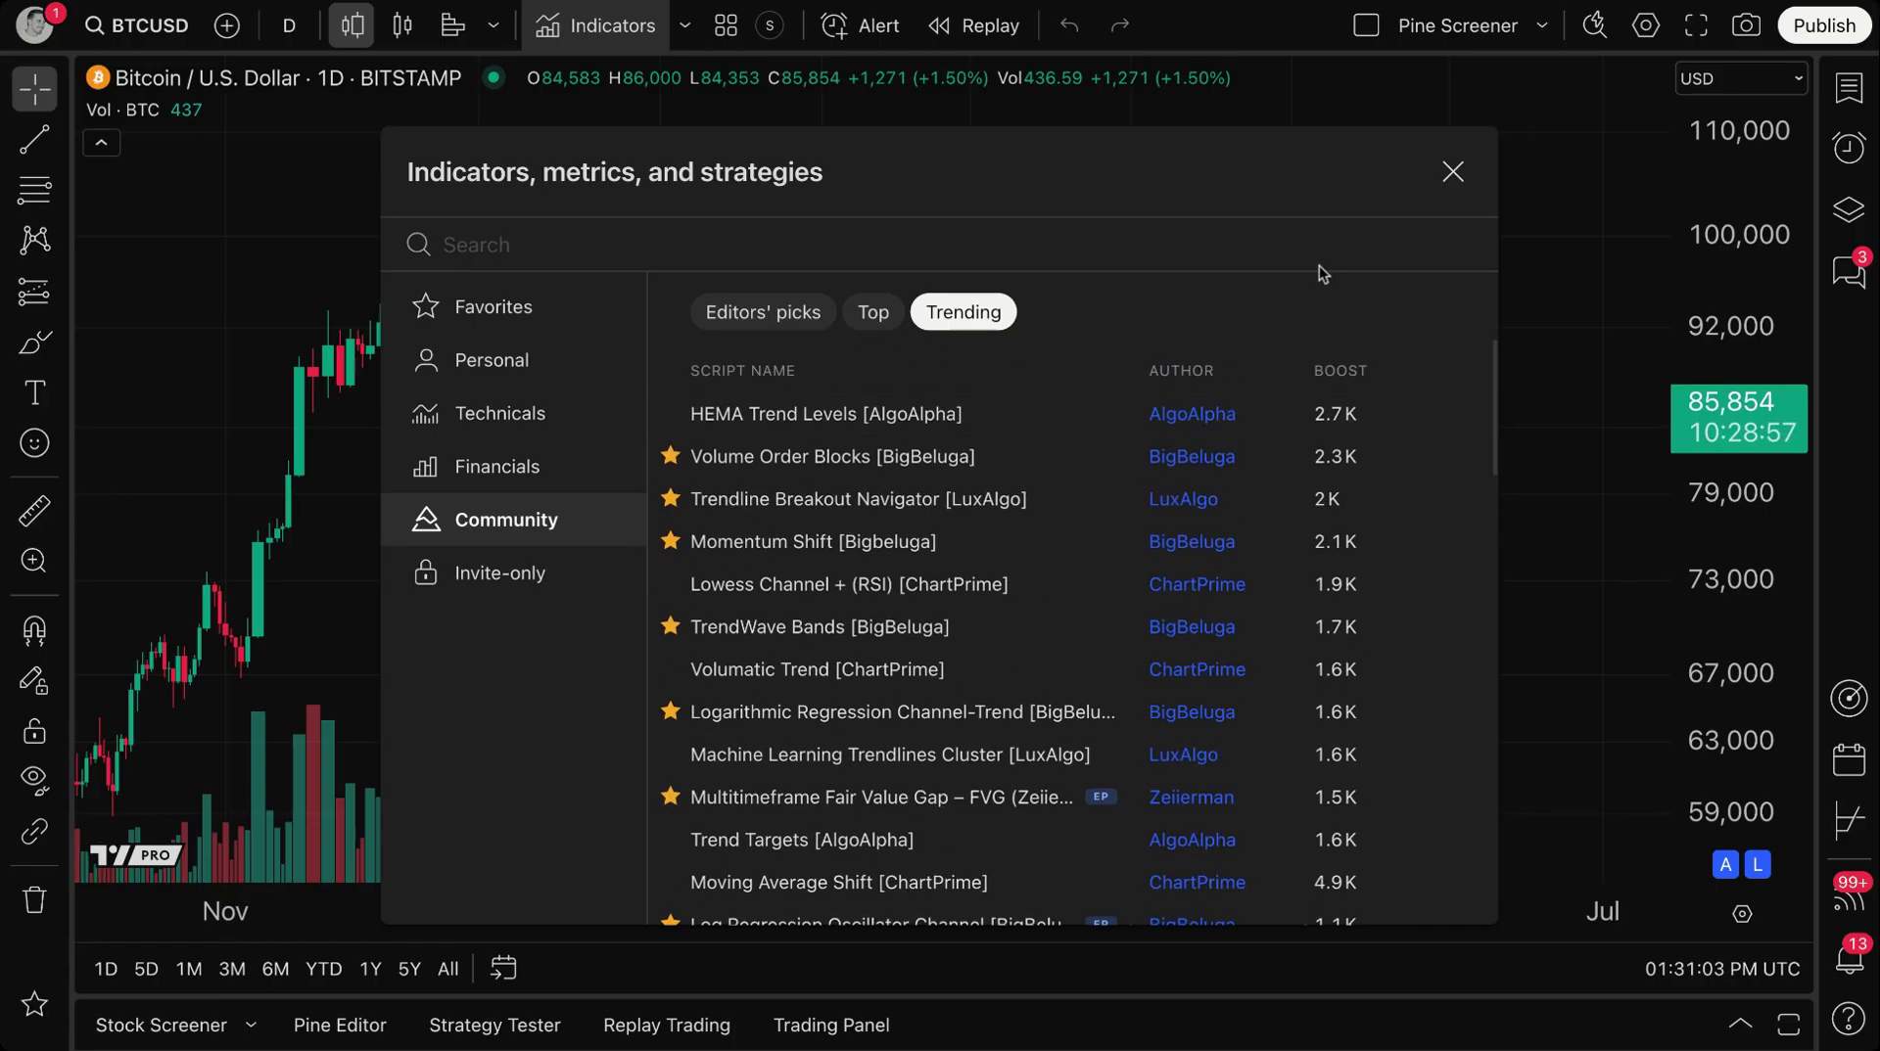
Close the indicator library and go to the TradingView home page
{"action": "left_click", "coordinate": [1453, 174]}
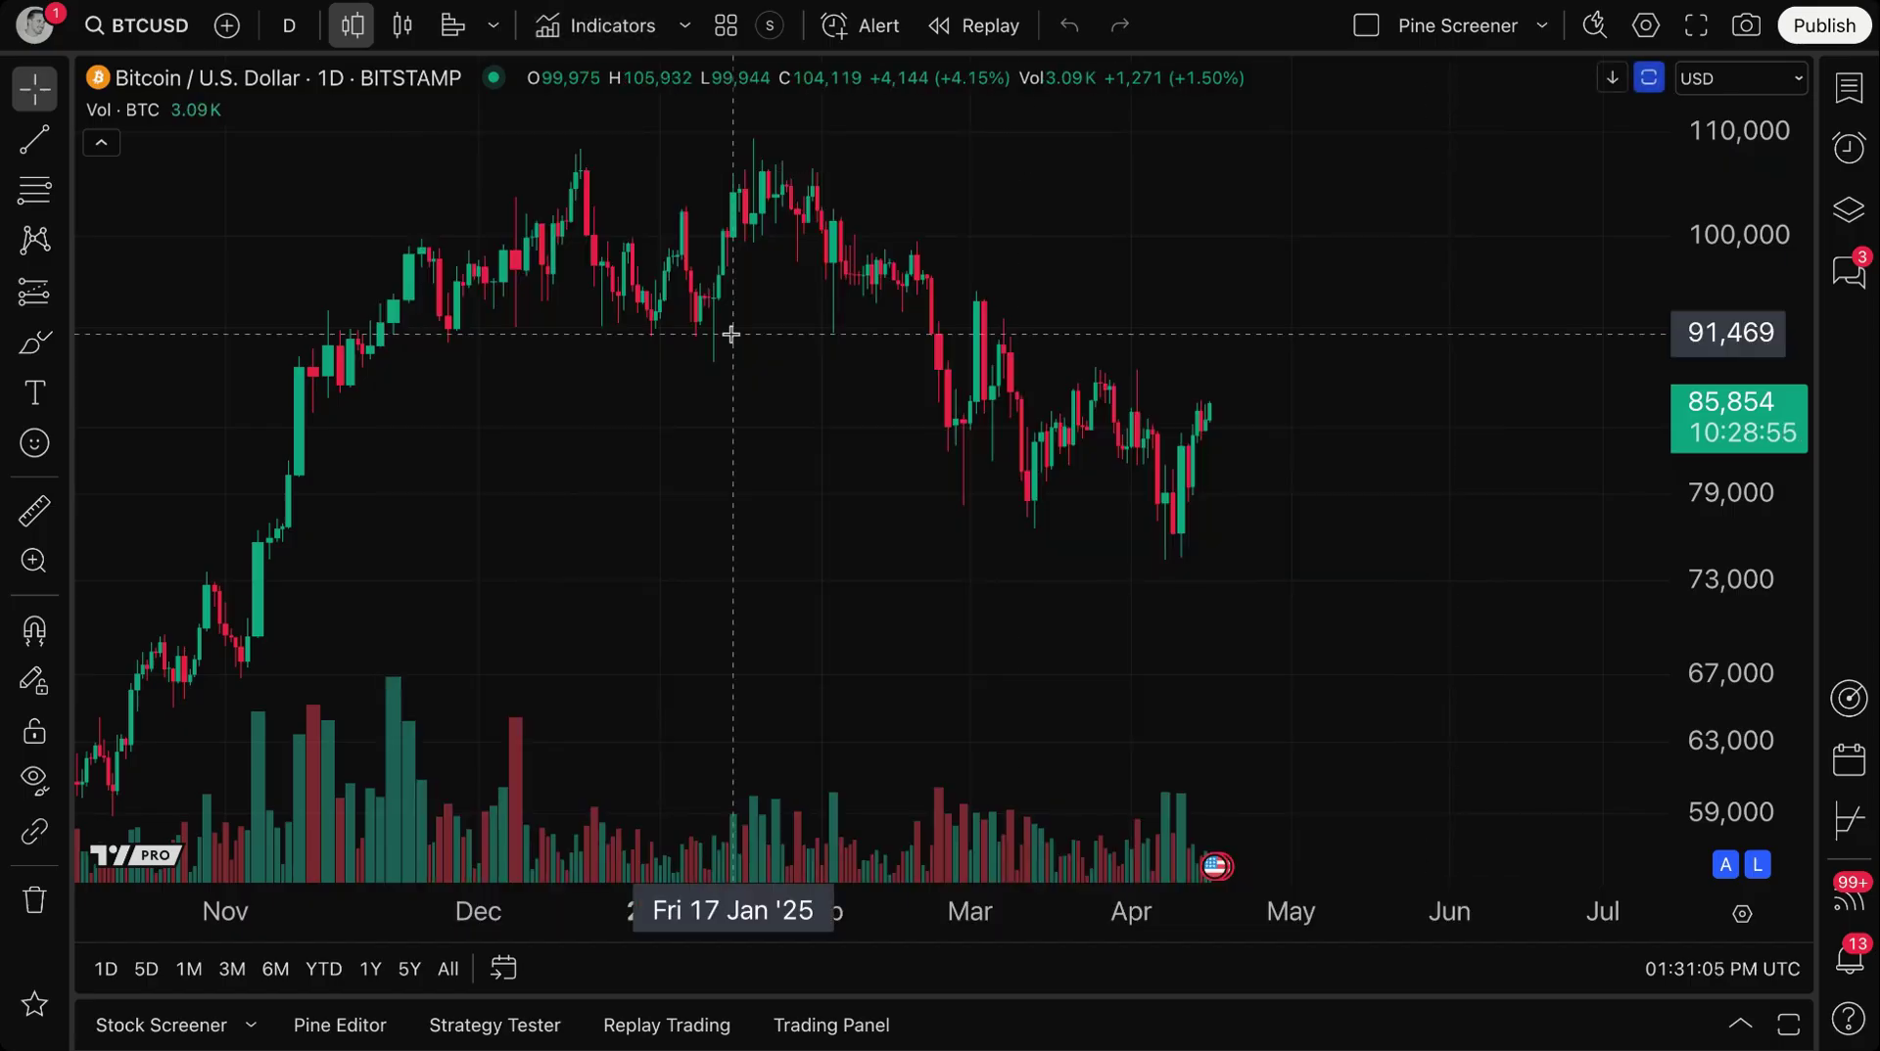
{"action": "left_click", "coordinate": [35, 24]}
{"action": "left_click", "coordinate": [111, 149]}
Open the Pine Screener and keep Day Trading List as the watchlist
{"action": "mouse_move", "coordinate": [692, 42]}
{"action": "mouse_move", "coordinate": [754, 253]}
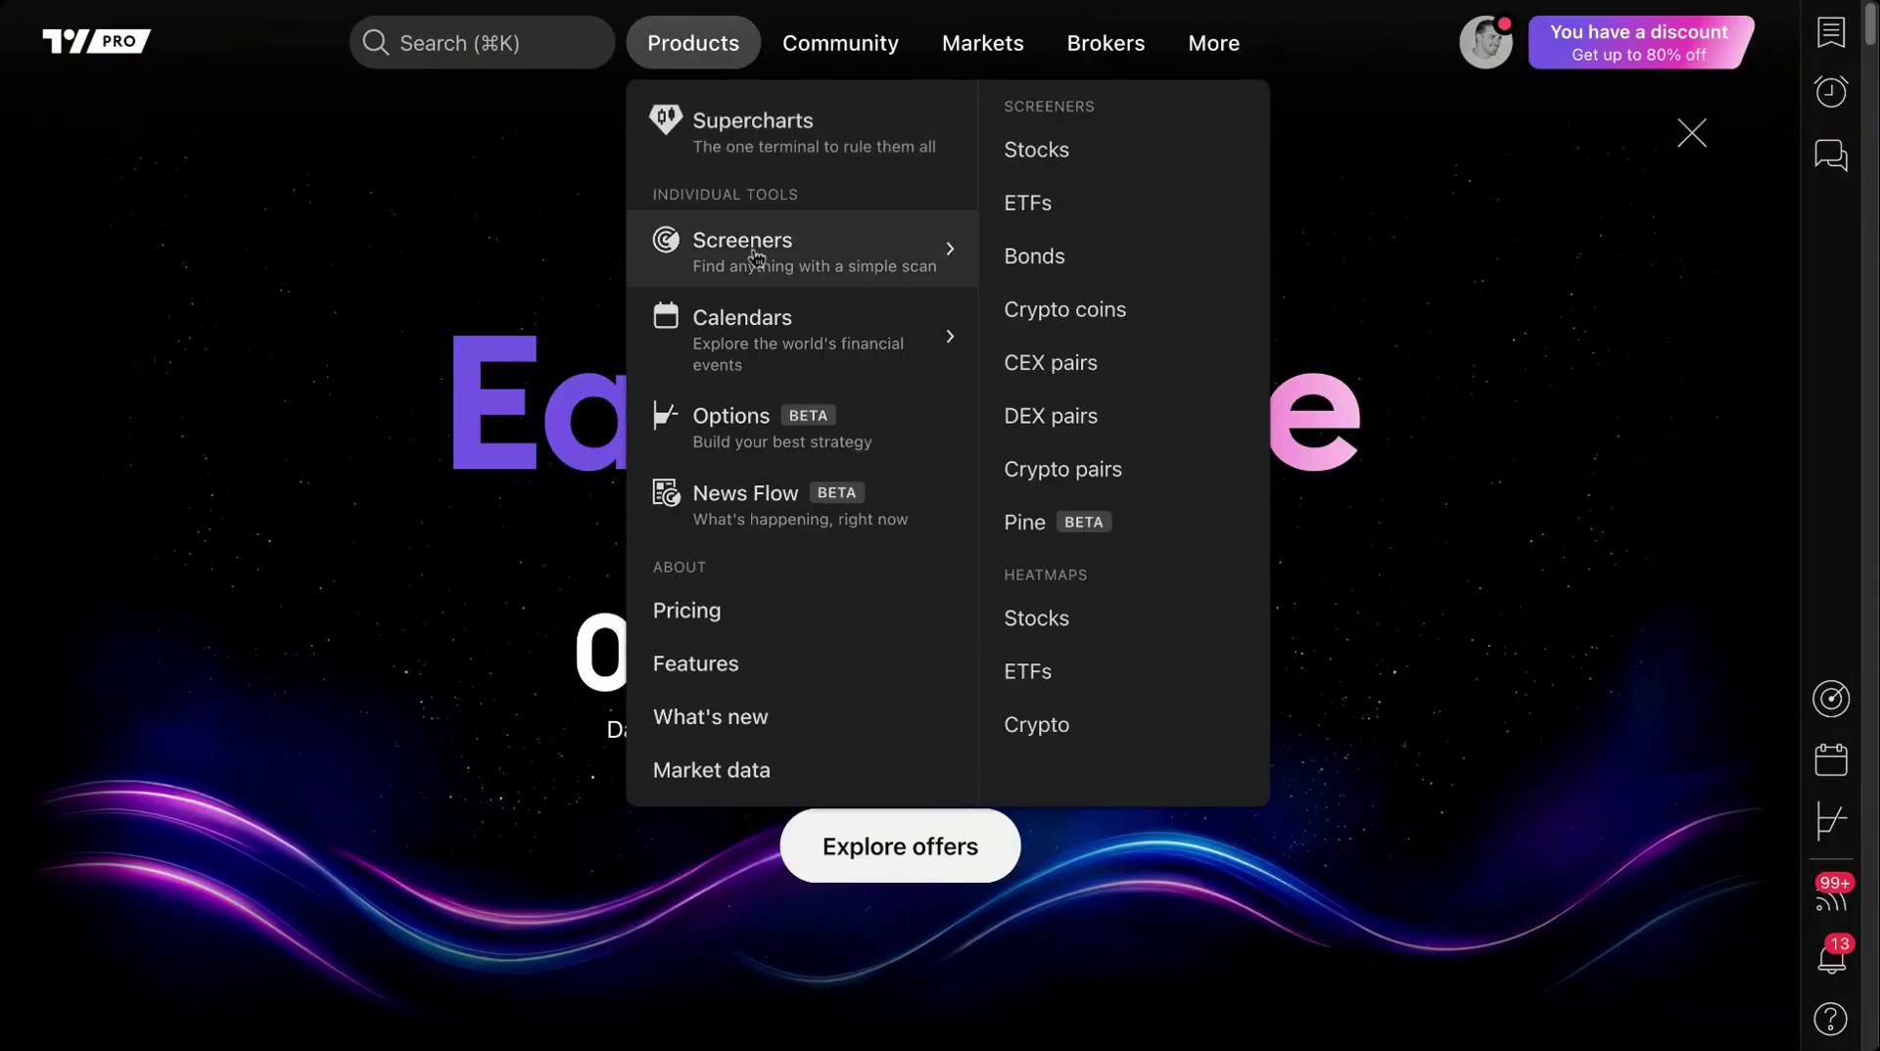
{"action": "left_click", "coordinate": [1058, 525]}
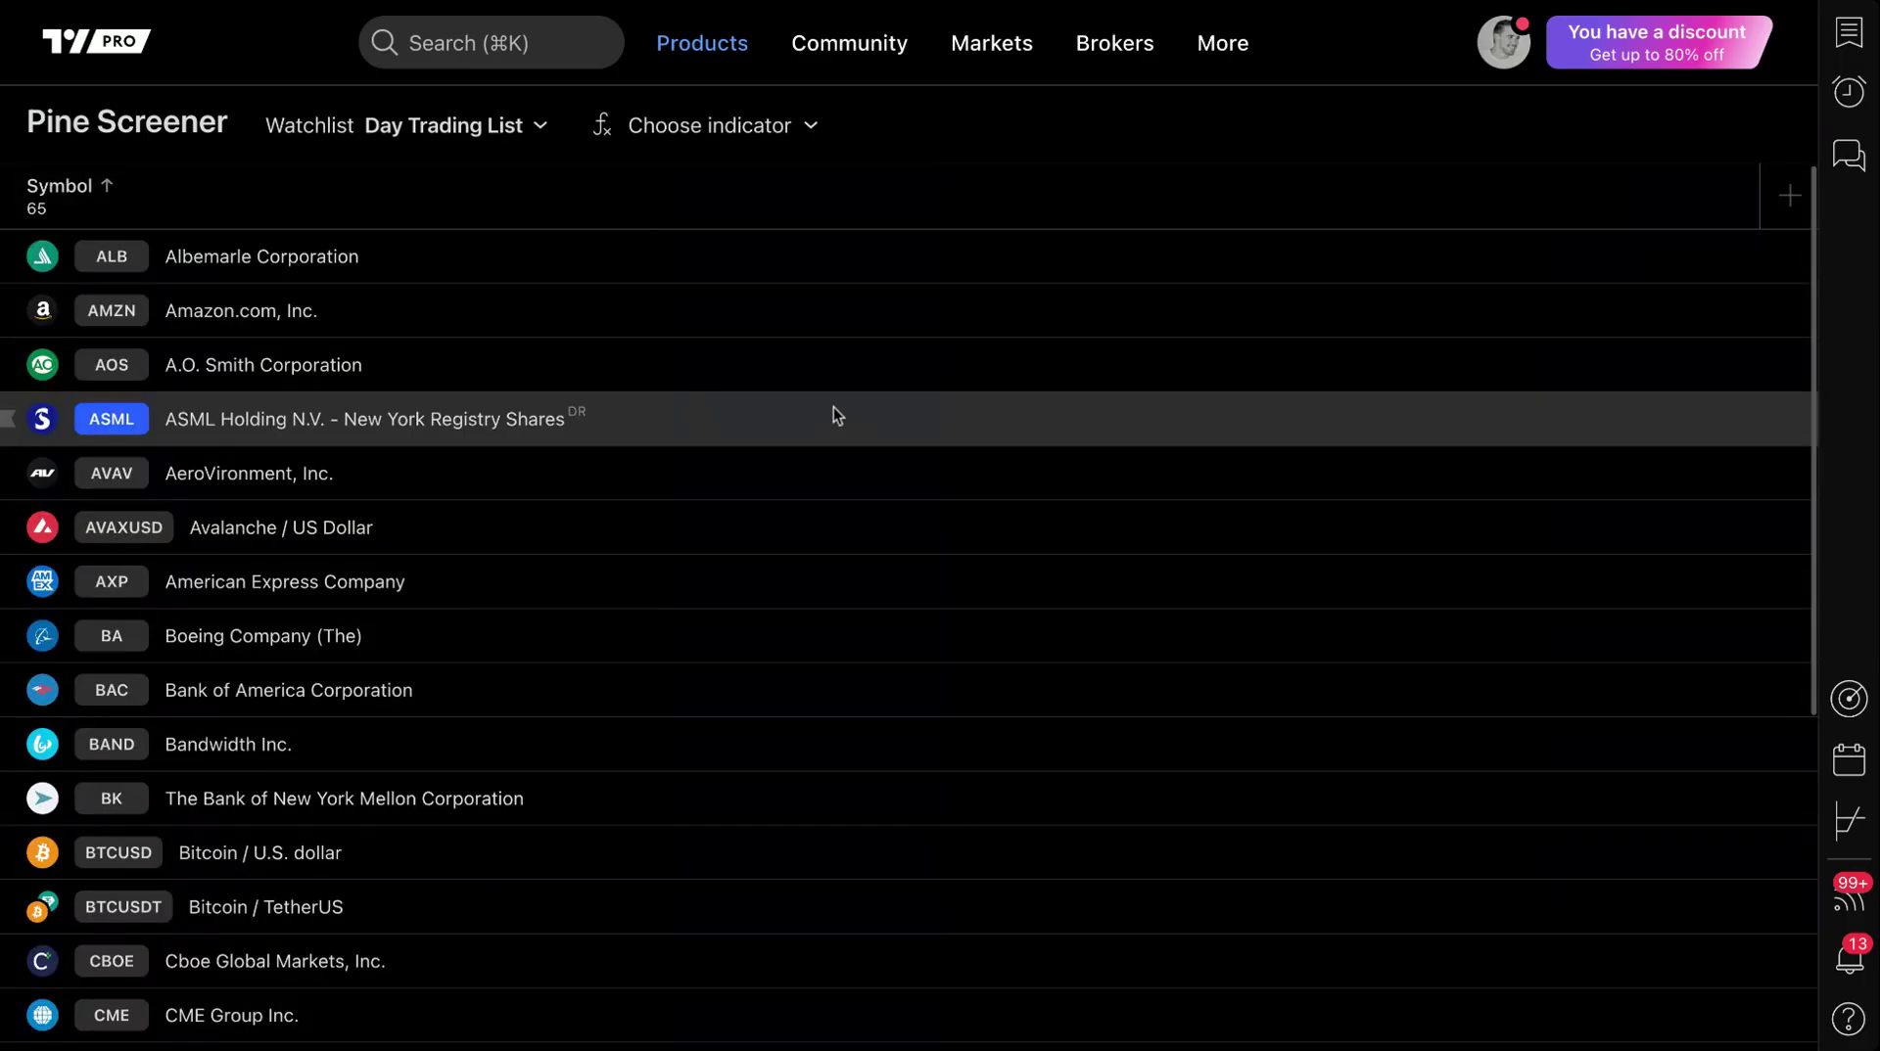
{"action": "left_click", "coordinate": [470, 128]}
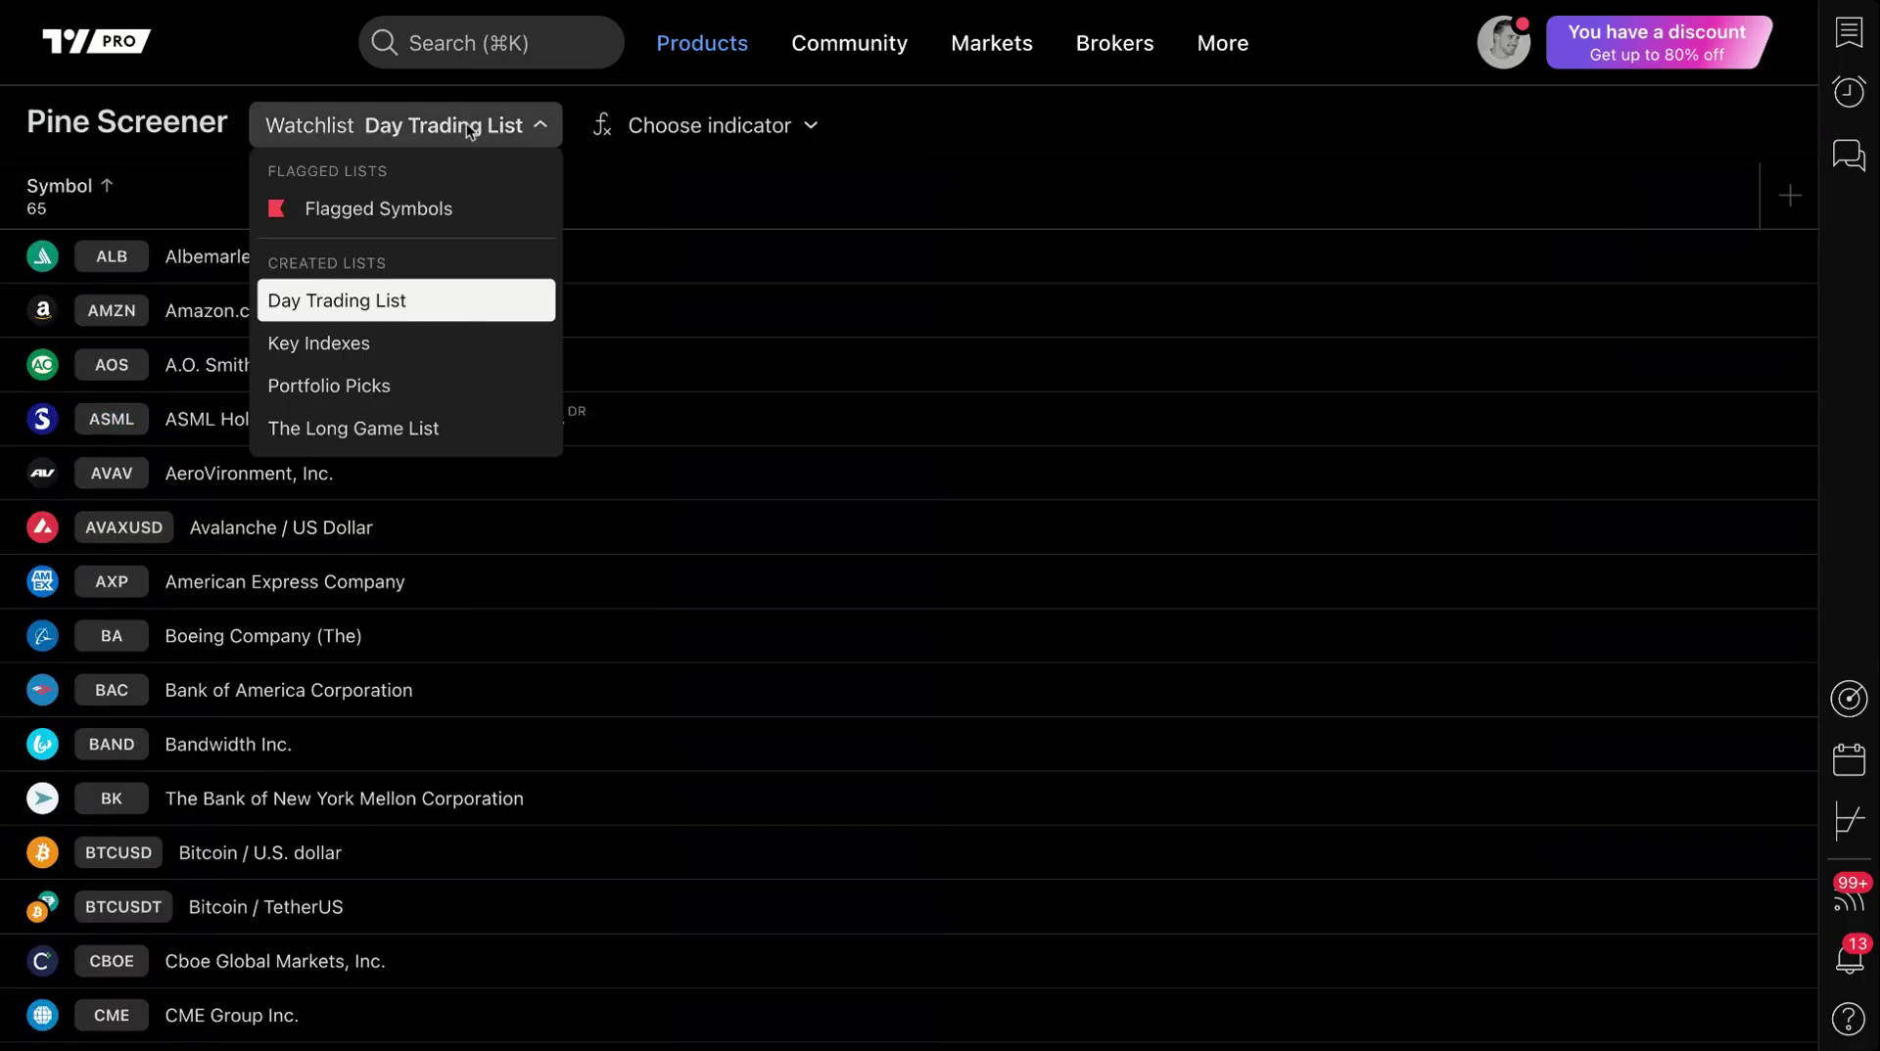
{"action": "left_click", "coordinate": [326, 303]}
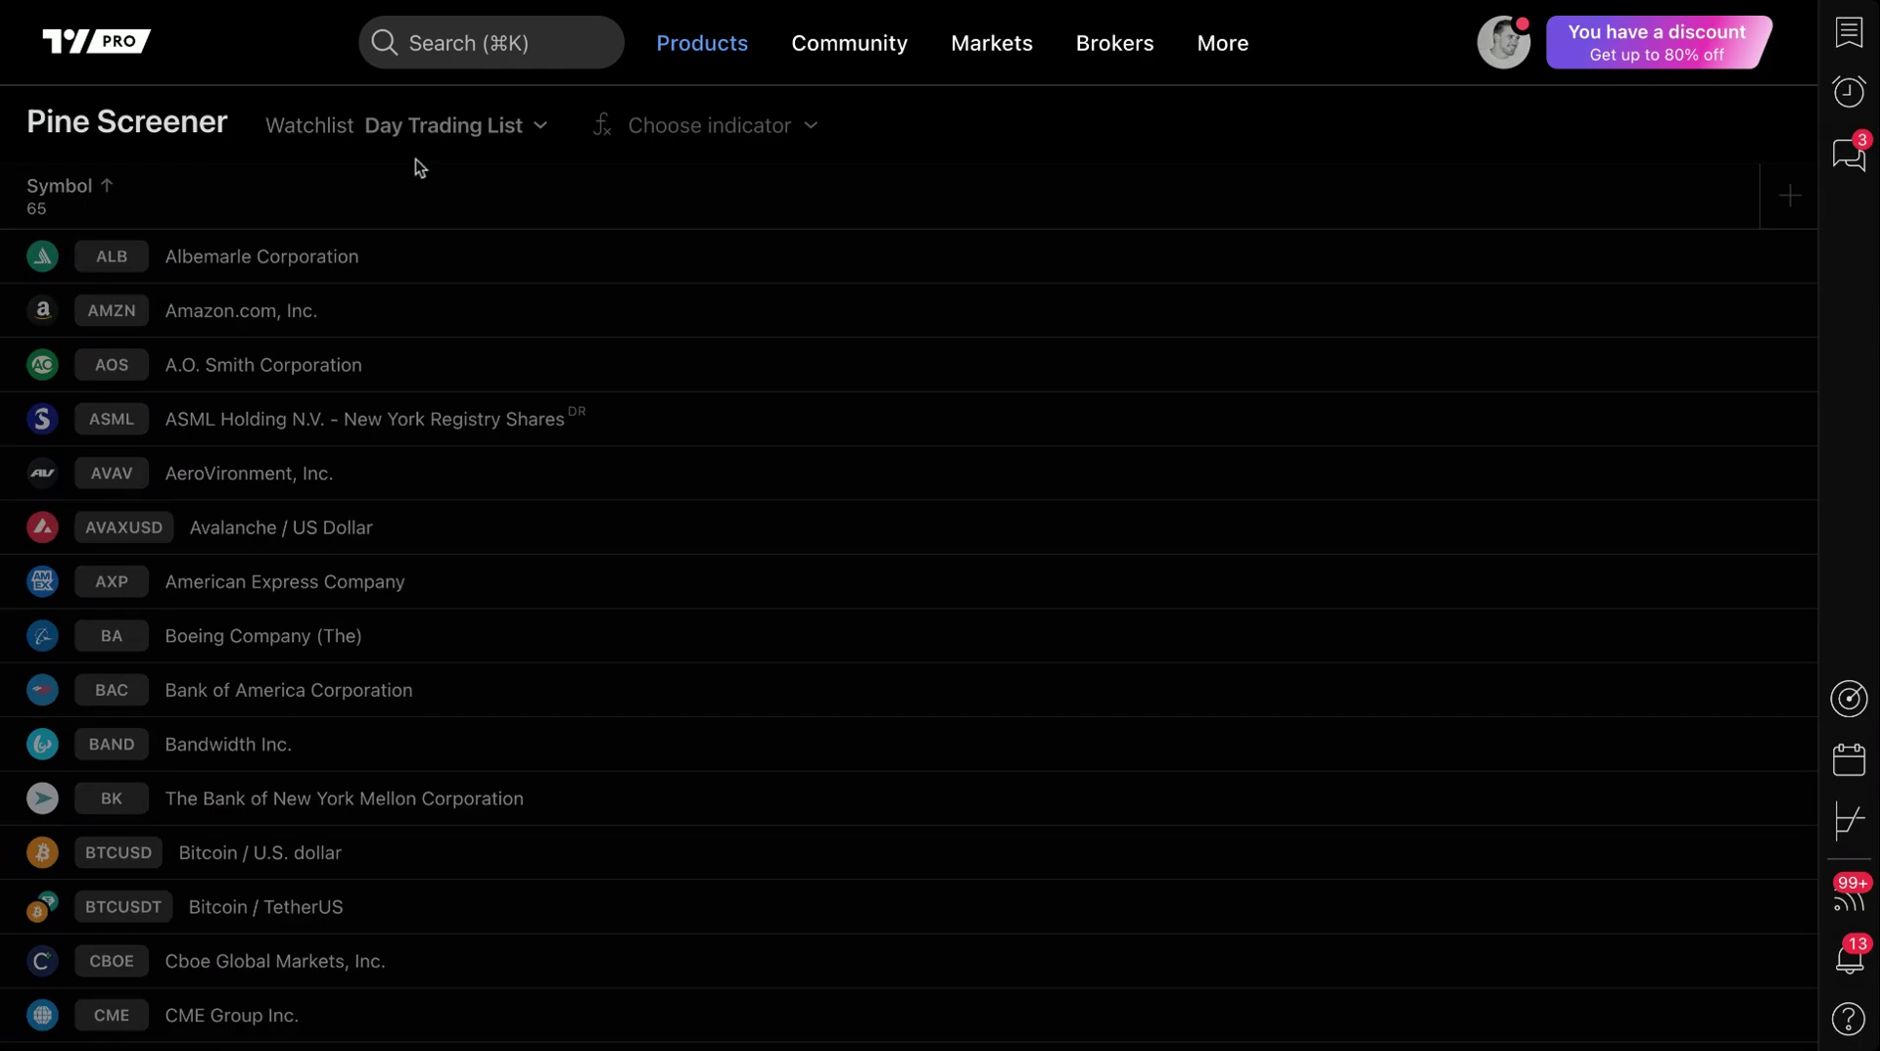
Open the indicator chooser and scroll through the favourites, such as Chop Zone, Gaps and Open Interest
{"action": "left_click", "coordinate": [758, 127]}
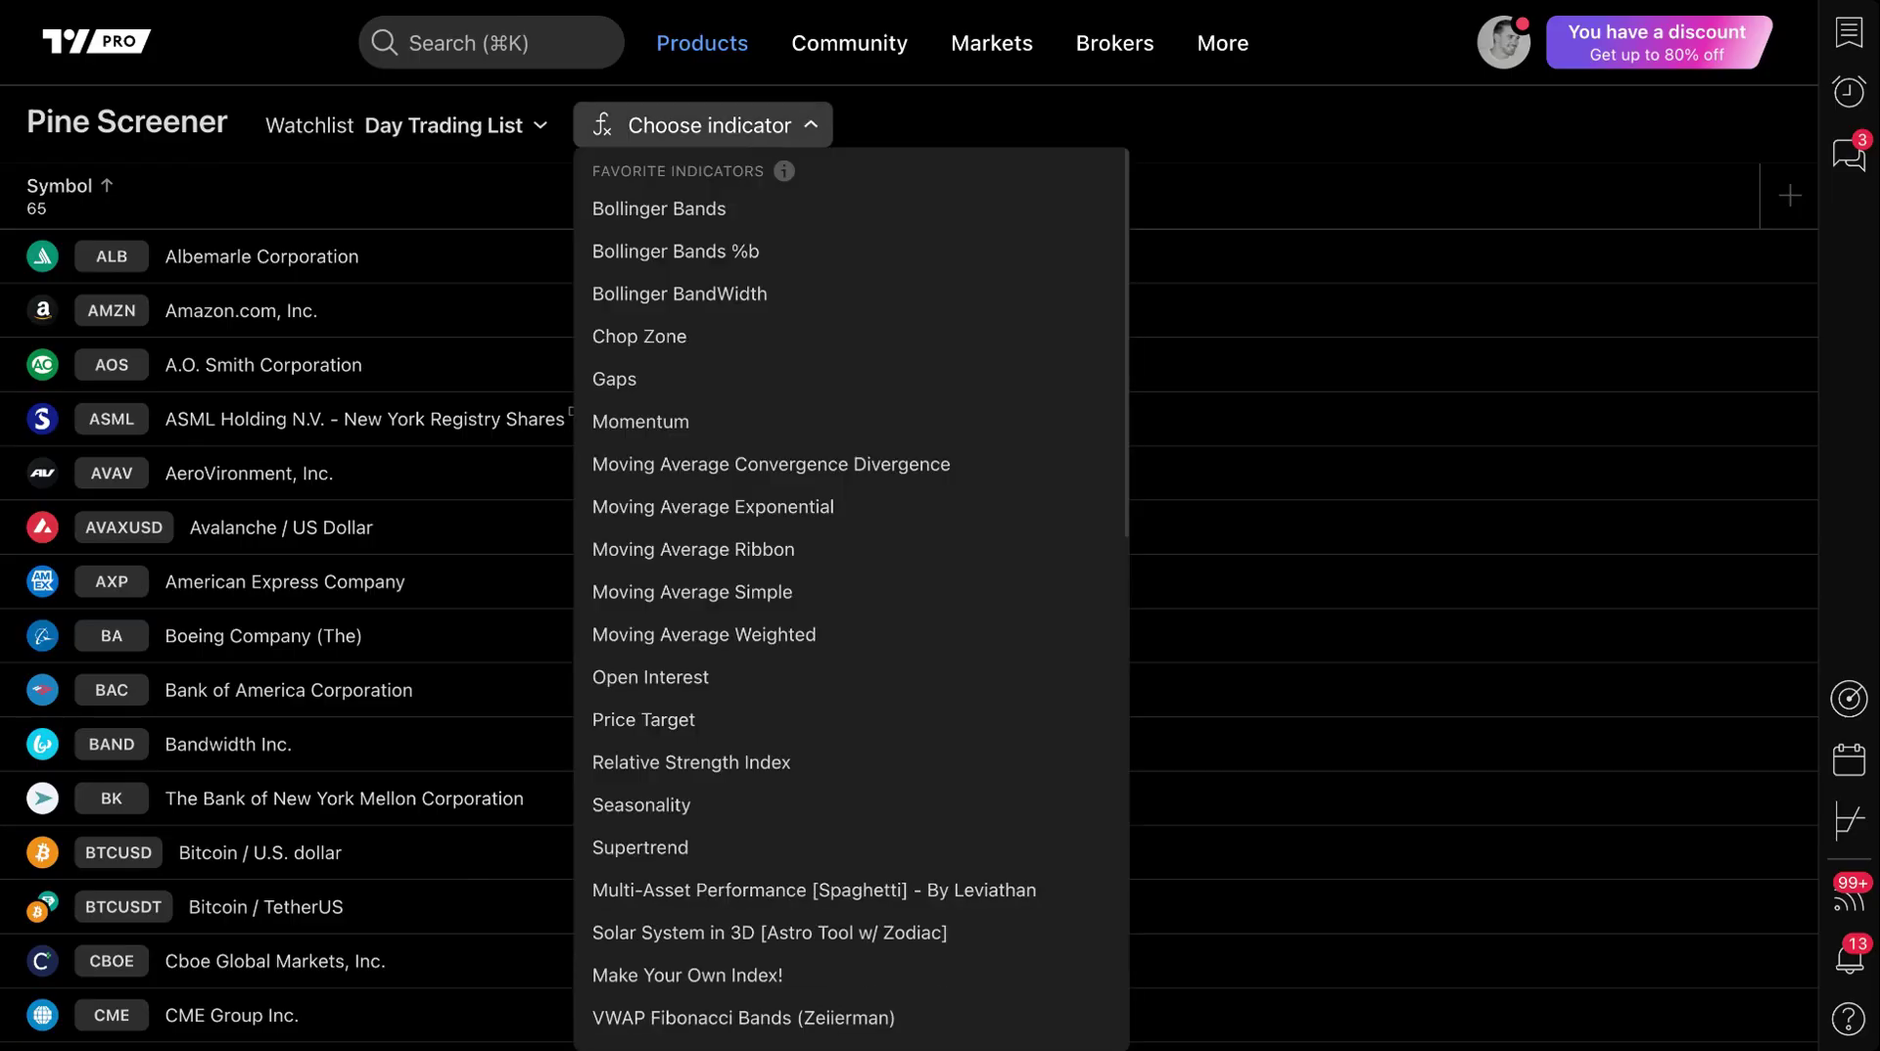
{"action": "scroll", "coordinate": [775, 456], "scroll_direction": "down", "scroll_amount": 1}
{"action": "scroll", "coordinate": [775, 457], "scroll_direction": "down", "scroll_amount": 12}
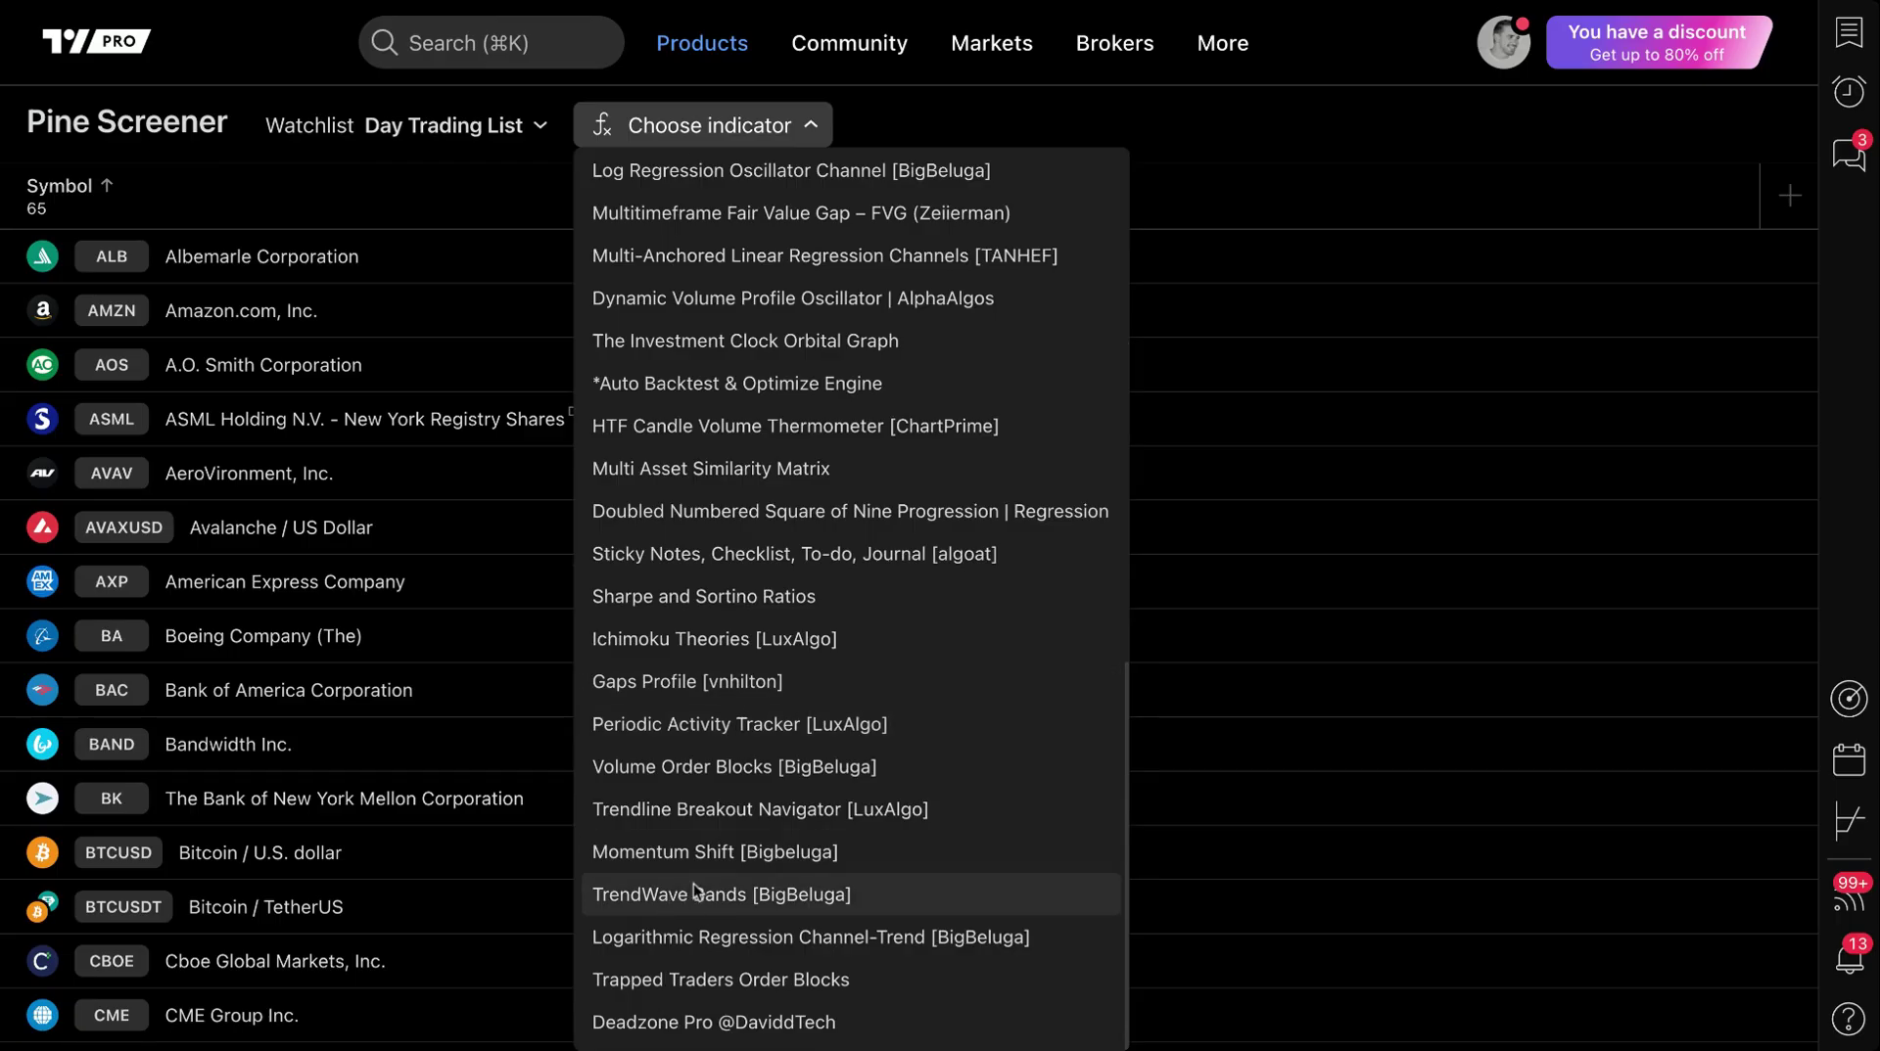
{"action": "scroll", "coordinate": [711, 691], "scroll_direction": "up", "scroll_amount": 1}
{"action": "scroll", "coordinate": [709, 685], "scroll_direction": "up", "scroll_amount": 10}
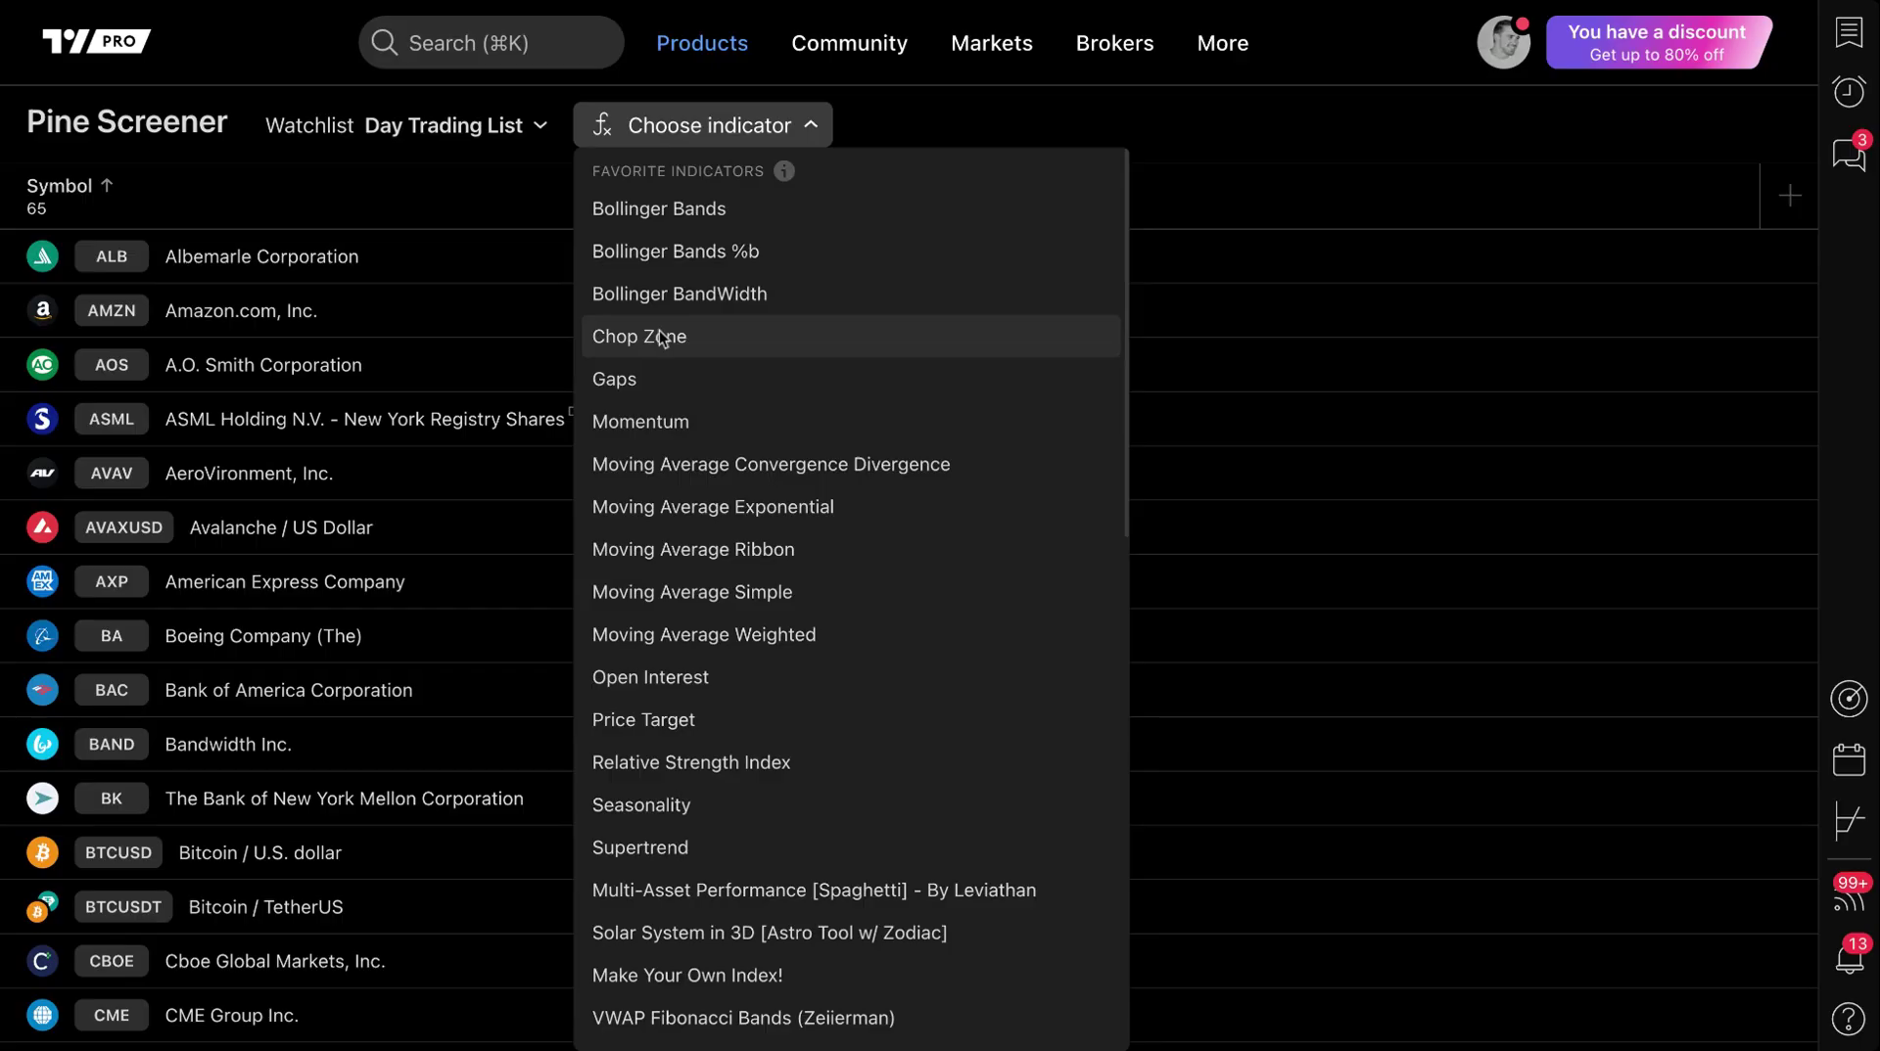
Screen with Gaps, set the New Gap Appeared filter to True, and scan the watchlist
{"action": "left_click", "coordinate": [674, 385]}
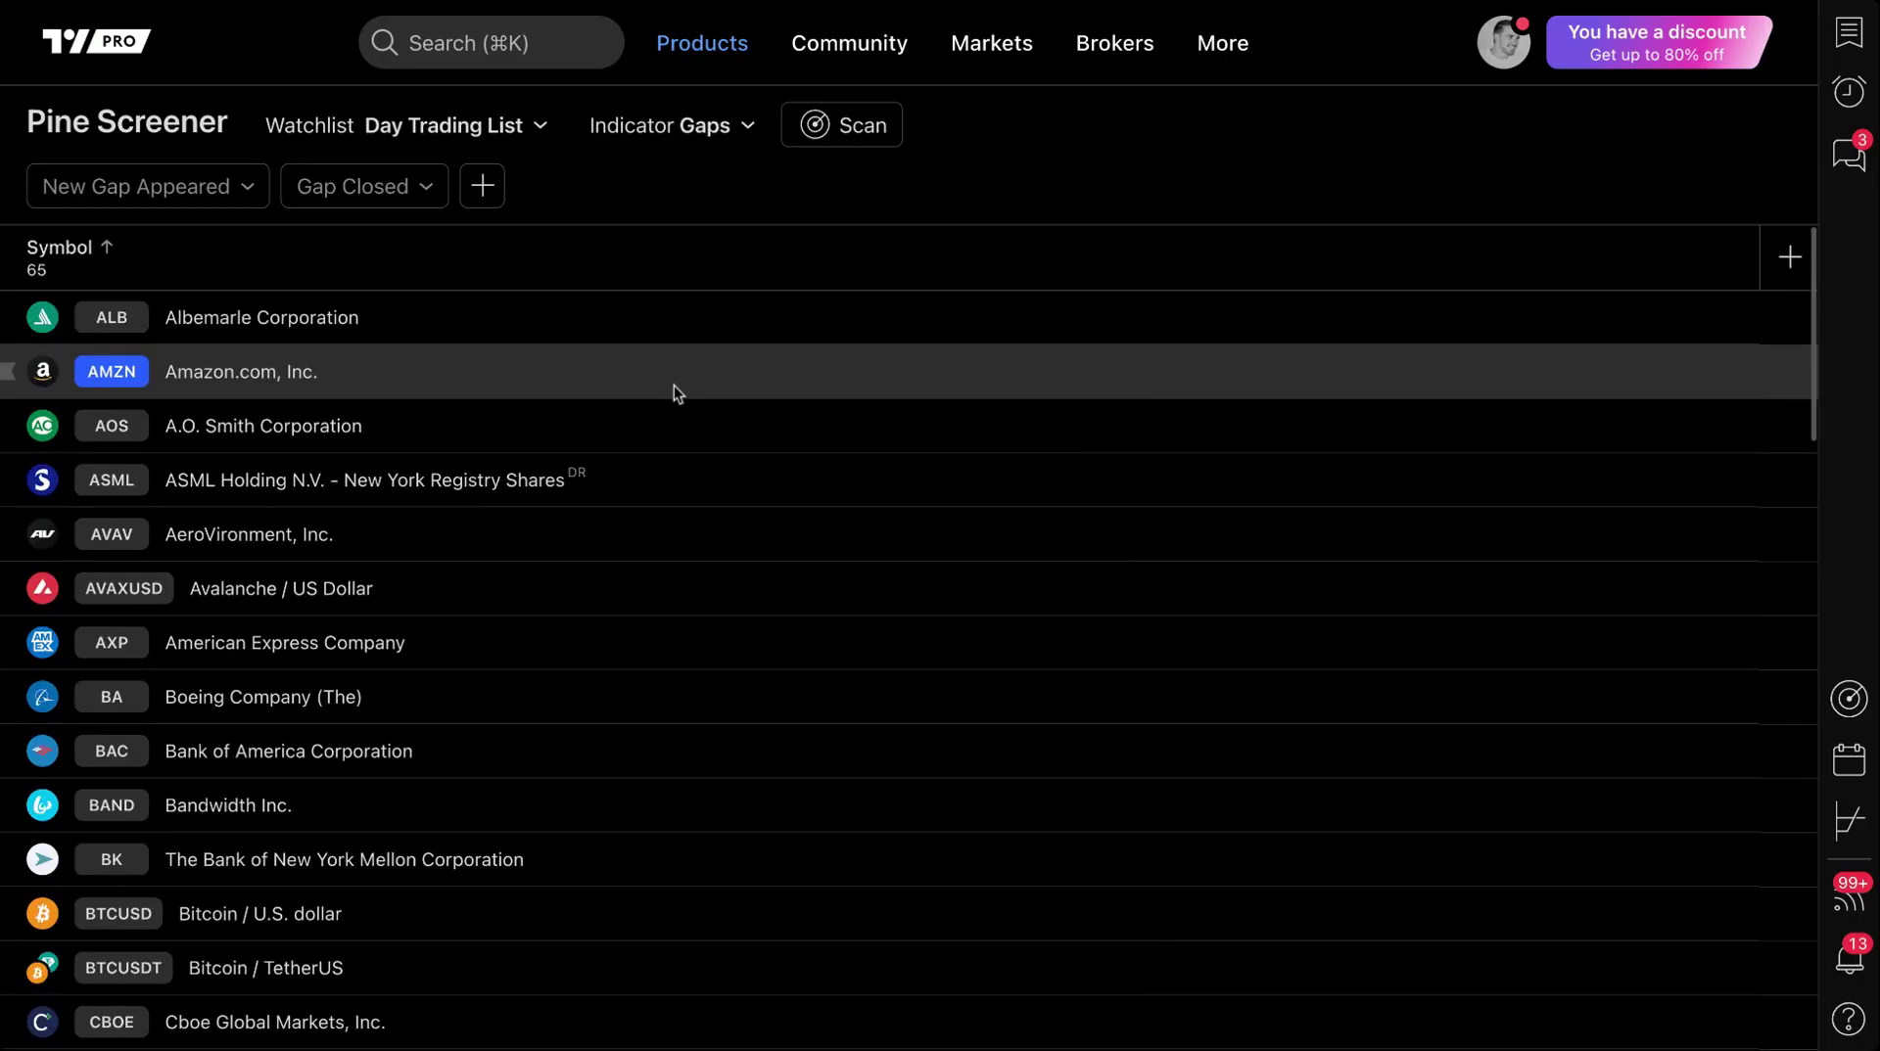
{"action": "left_click", "coordinate": [151, 190]}
{"action": "left_click", "coordinate": [338, 190]}
{"action": "left_click", "coordinate": [217, 188]}
{"action": "left_click", "coordinate": [184, 237]}
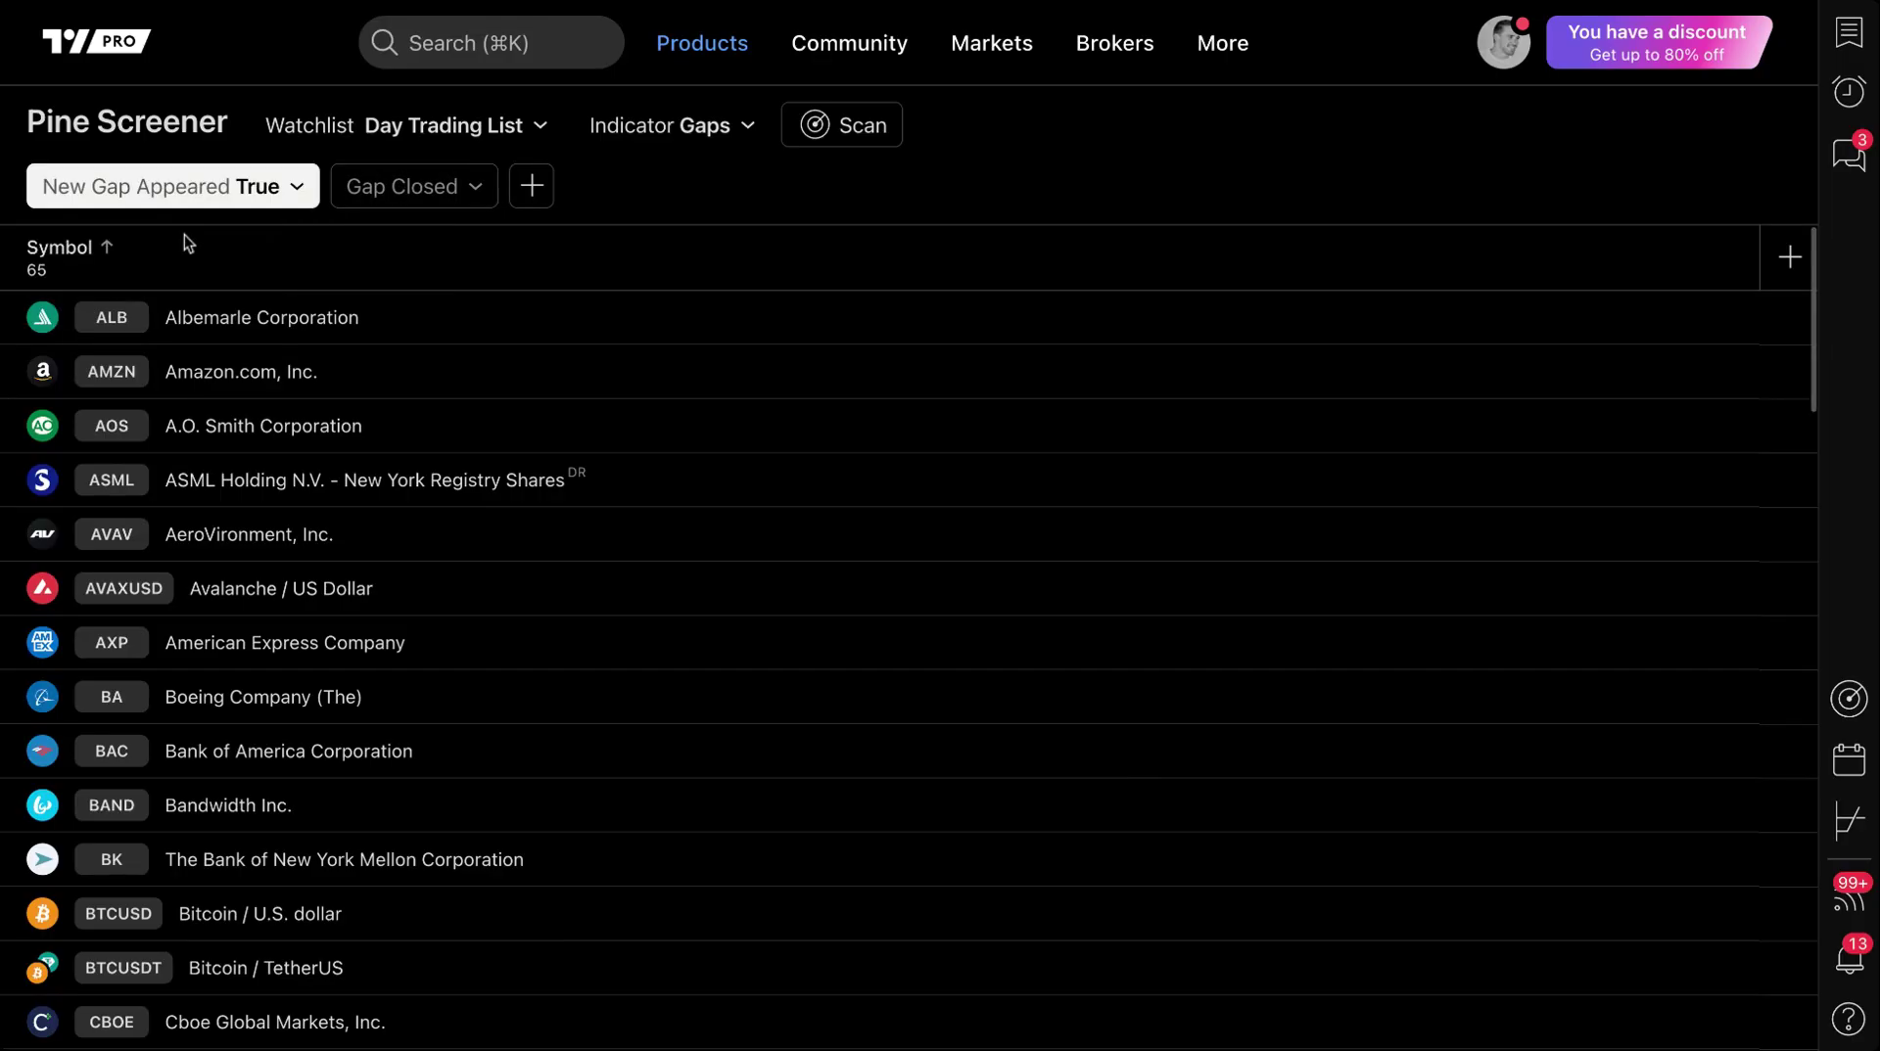
{"action": "left_click", "coordinate": [827, 127]}
Inspect the single match BAC, then remove the New Gap Appeared filter and rescan all 65 symbols
{"action": "left_click", "coordinate": [256, 321]}
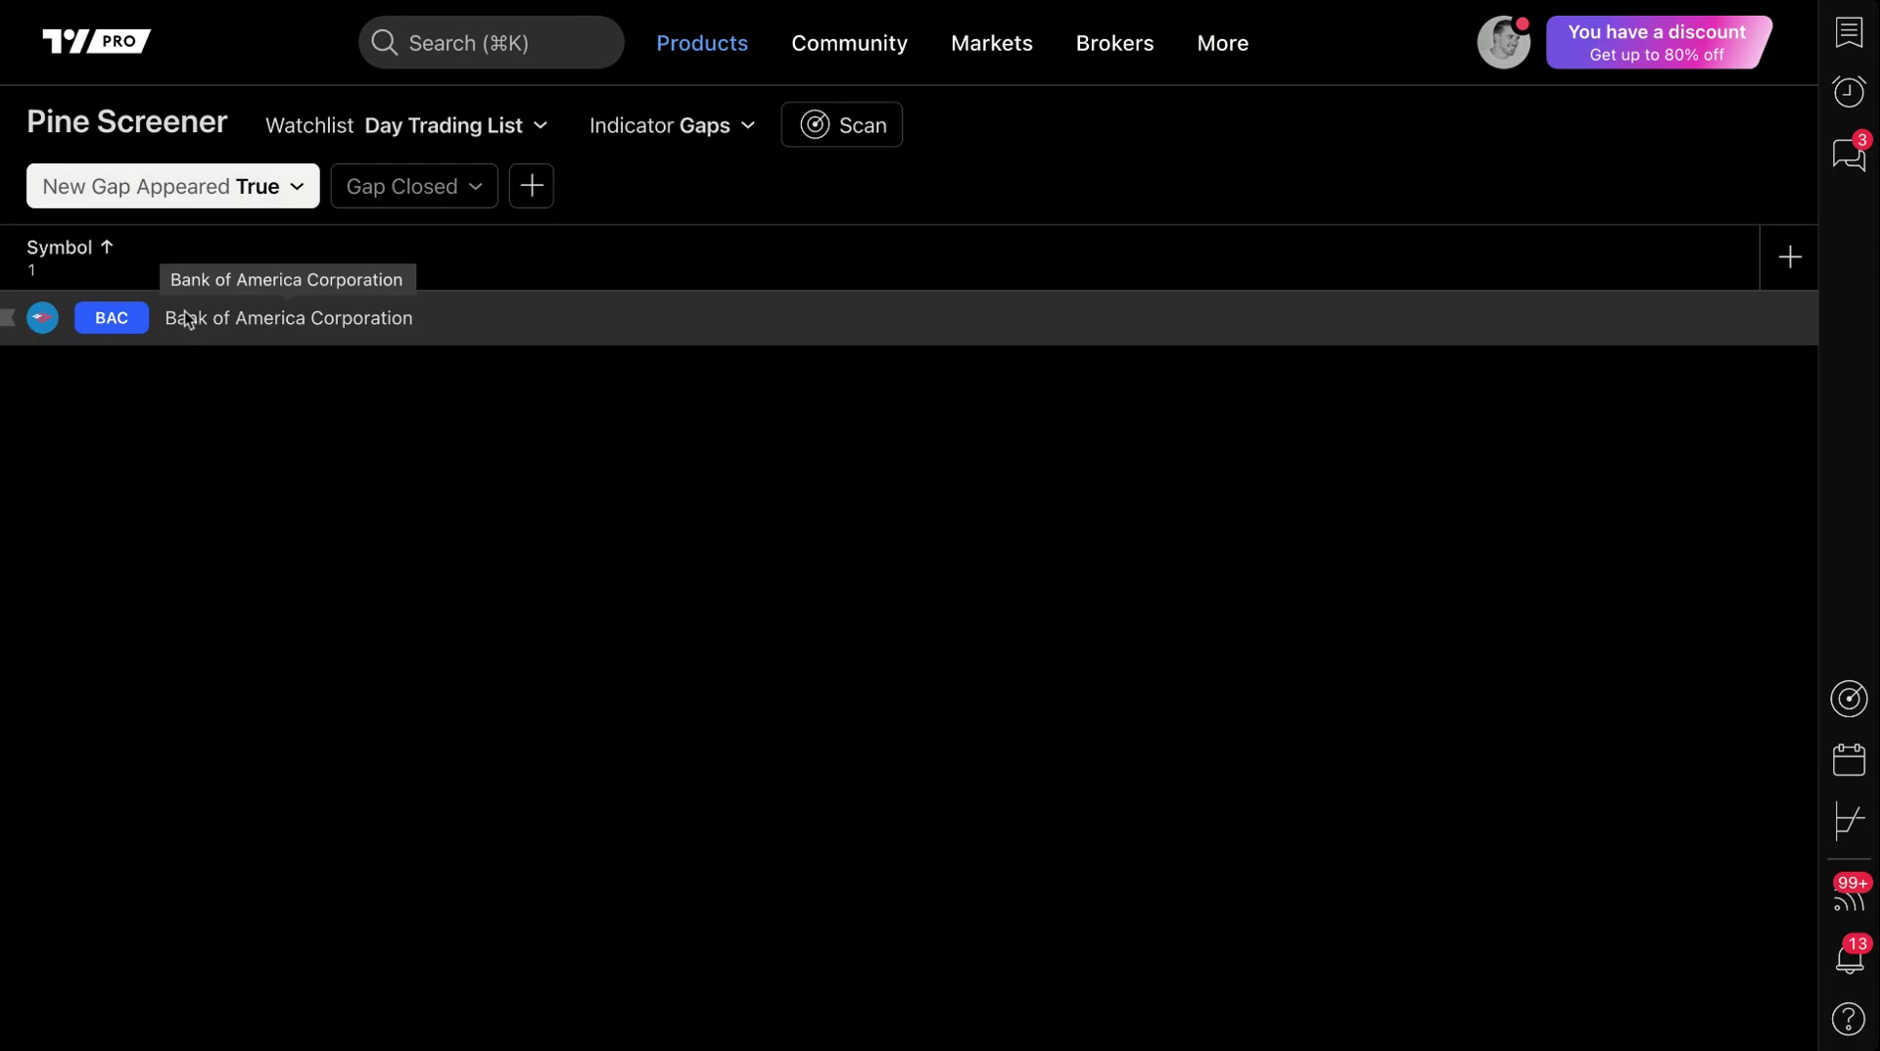
{"action": "left_click", "coordinate": [253, 189]}
{"action": "left_click", "coordinate": [168, 342]}
{"action": "left_click", "coordinate": [827, 128]}
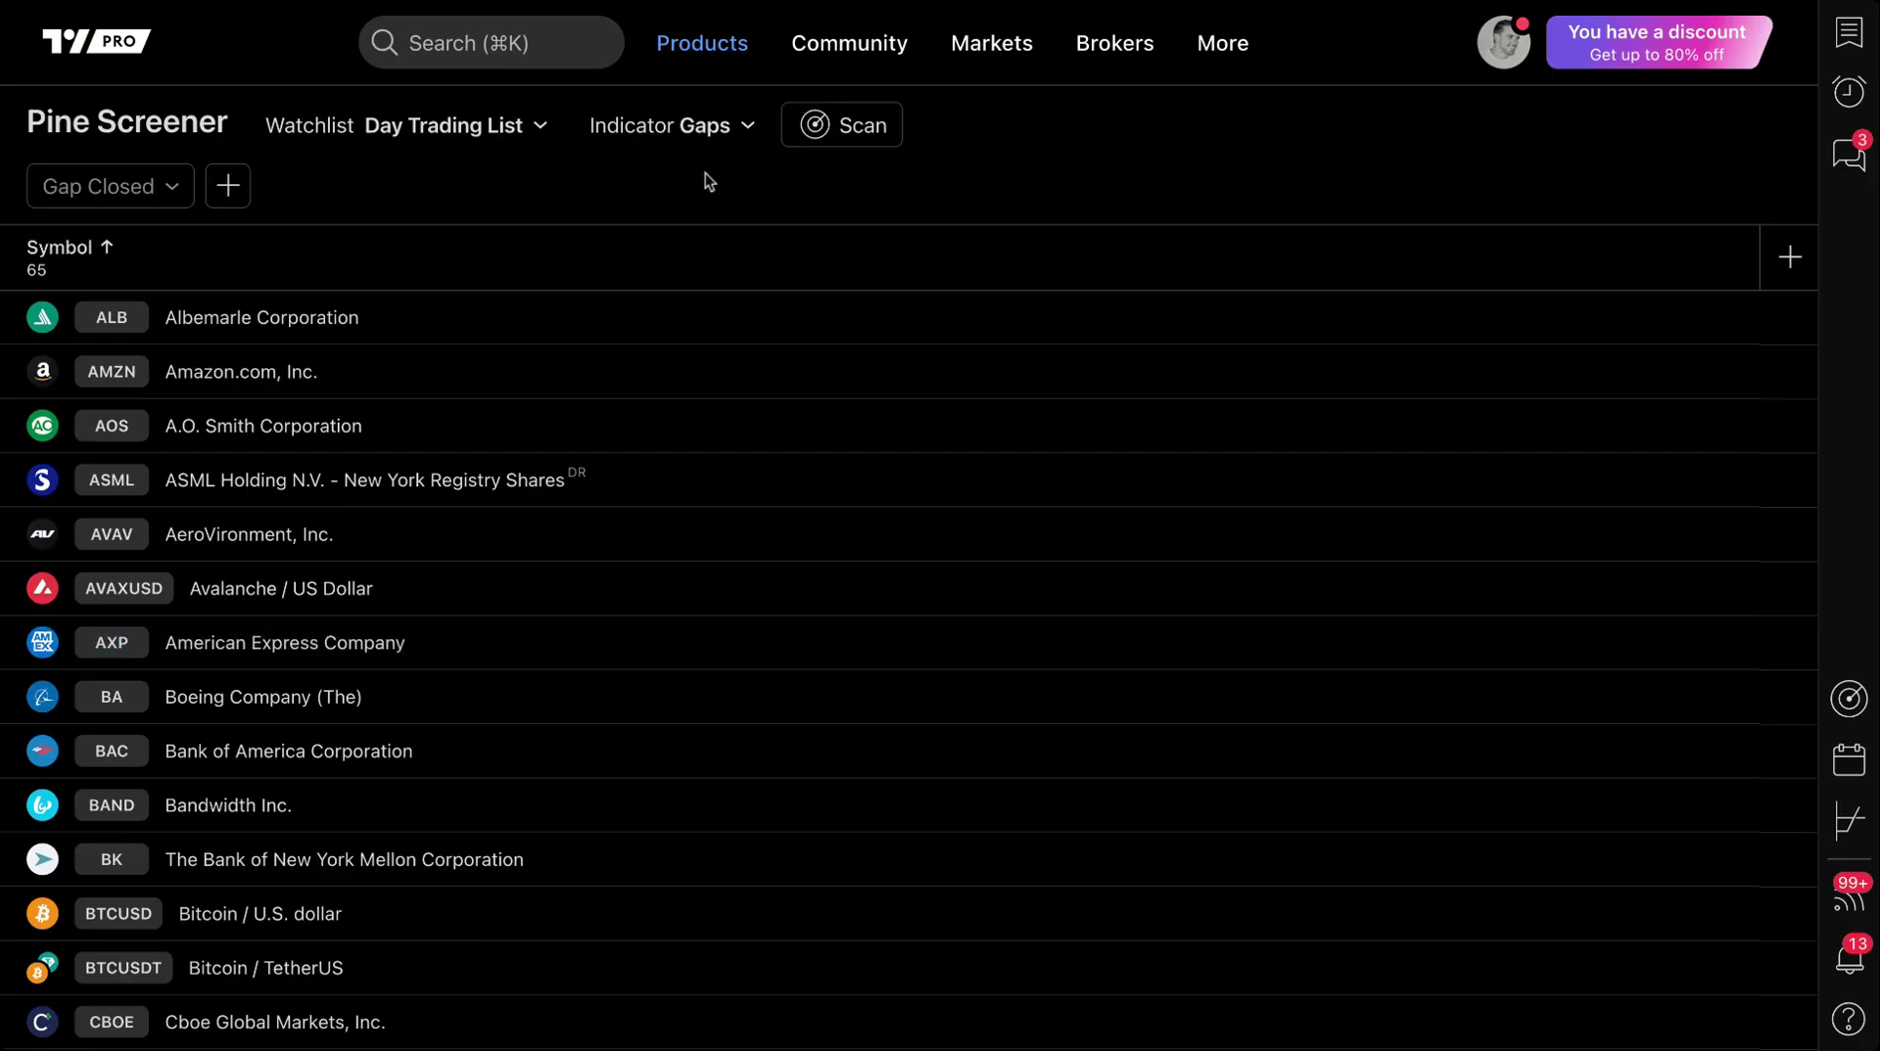
Replace the Gaps indicator with Machine Learning Adaptive SuperTrend [AlgoAlpha]
{"action": "left_click", "coordinate": [686, 127]}
{"action": "left_click", "coordinate": [685, 257]}
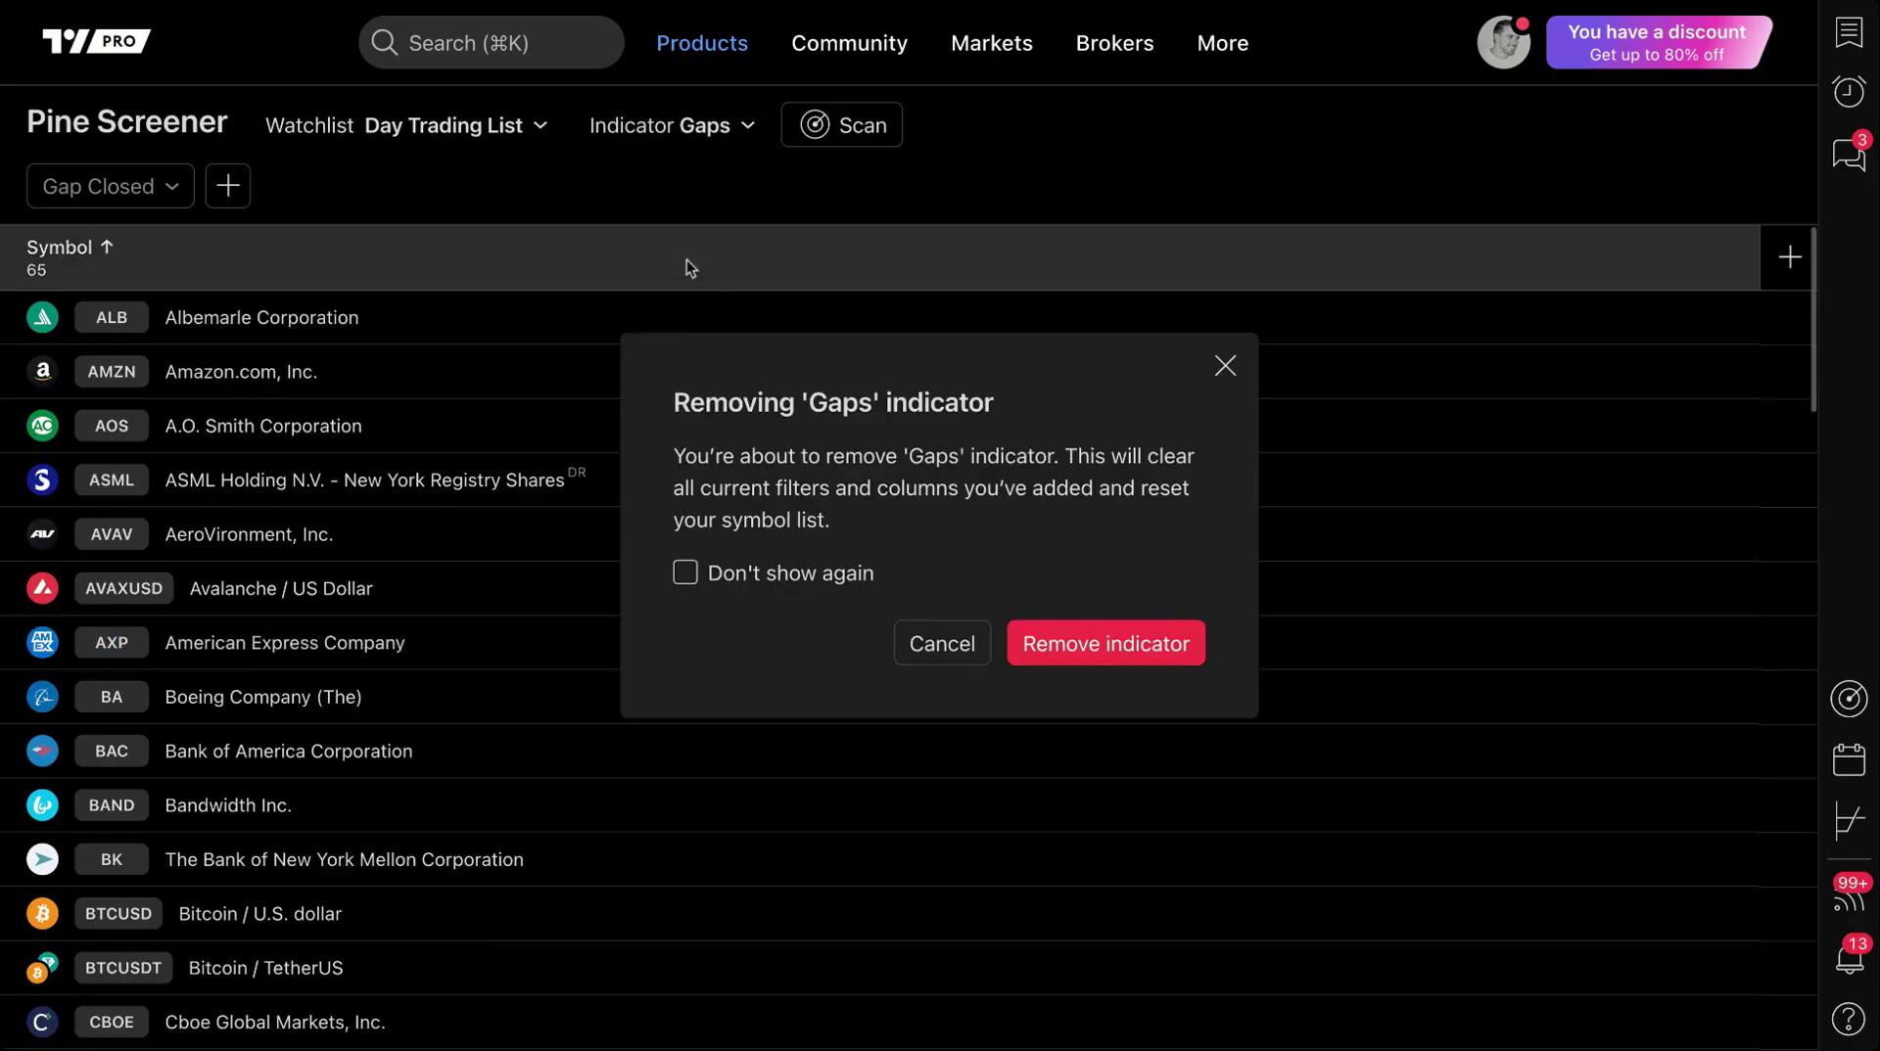
{"action": "left_click", "coordinate": [1112, 632]}
{"action": "left_click", "coordinate": [737, 129]}
{"action": "scroll", "coordinate": [783, 587], "scroll_direction": "down", "scroll_amount": 5}
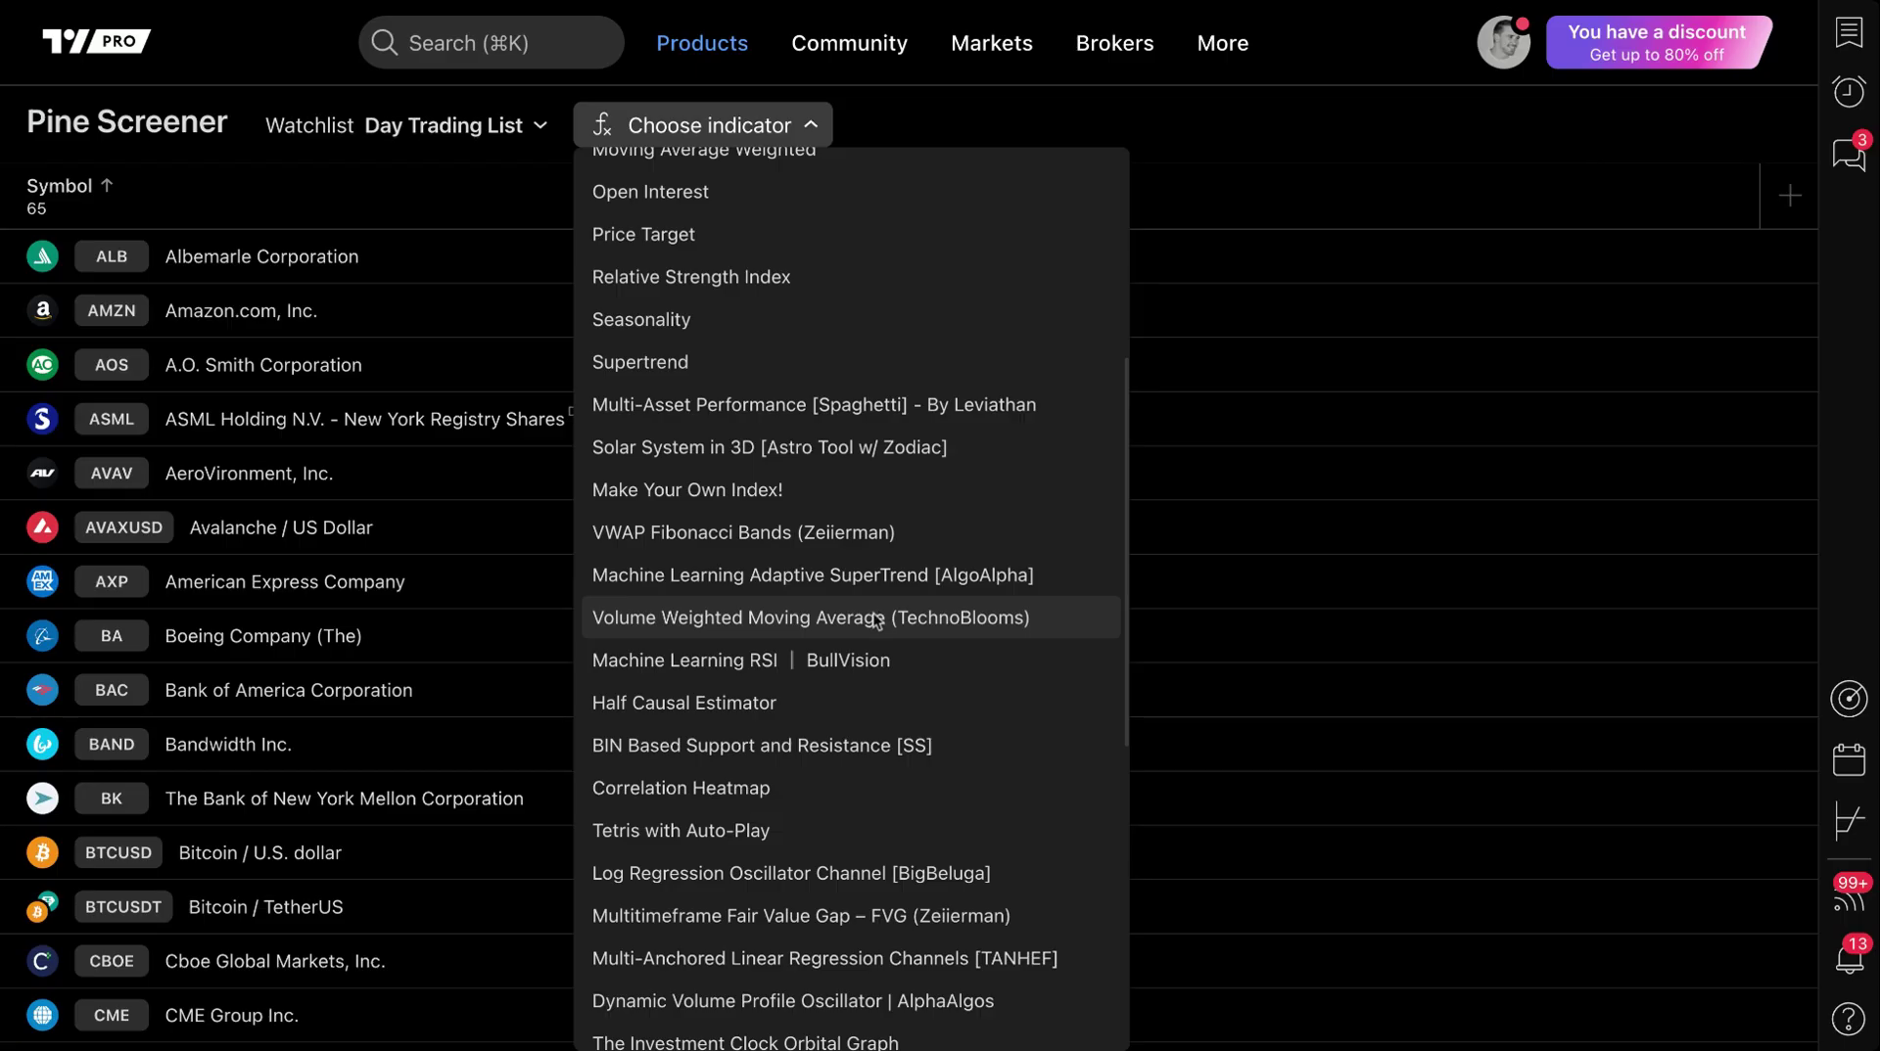
{"action": "left_click", "coordinate": [872, 583]}
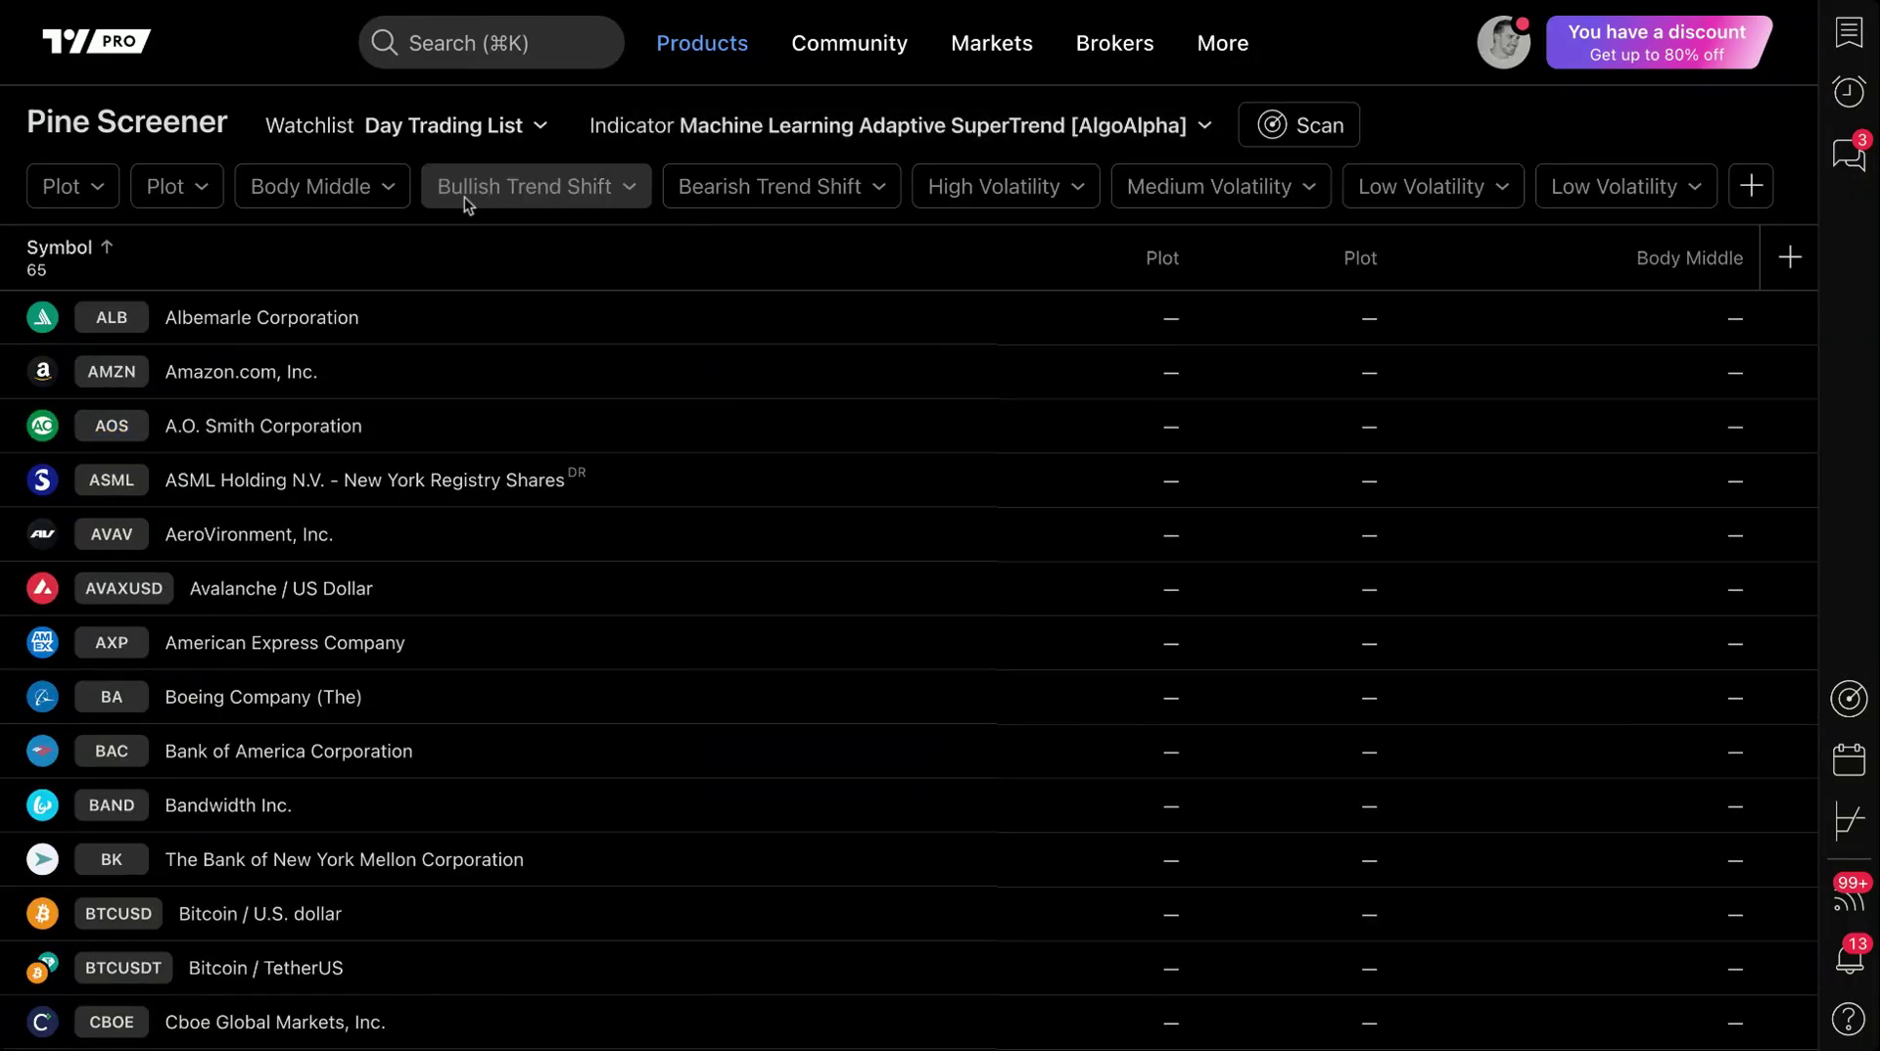
Review the Plot and Bearish Trend Shift filters, then move Body Middle ahead of the Plot columns
{"action": "left_click", "coordinate": [102, 190]}
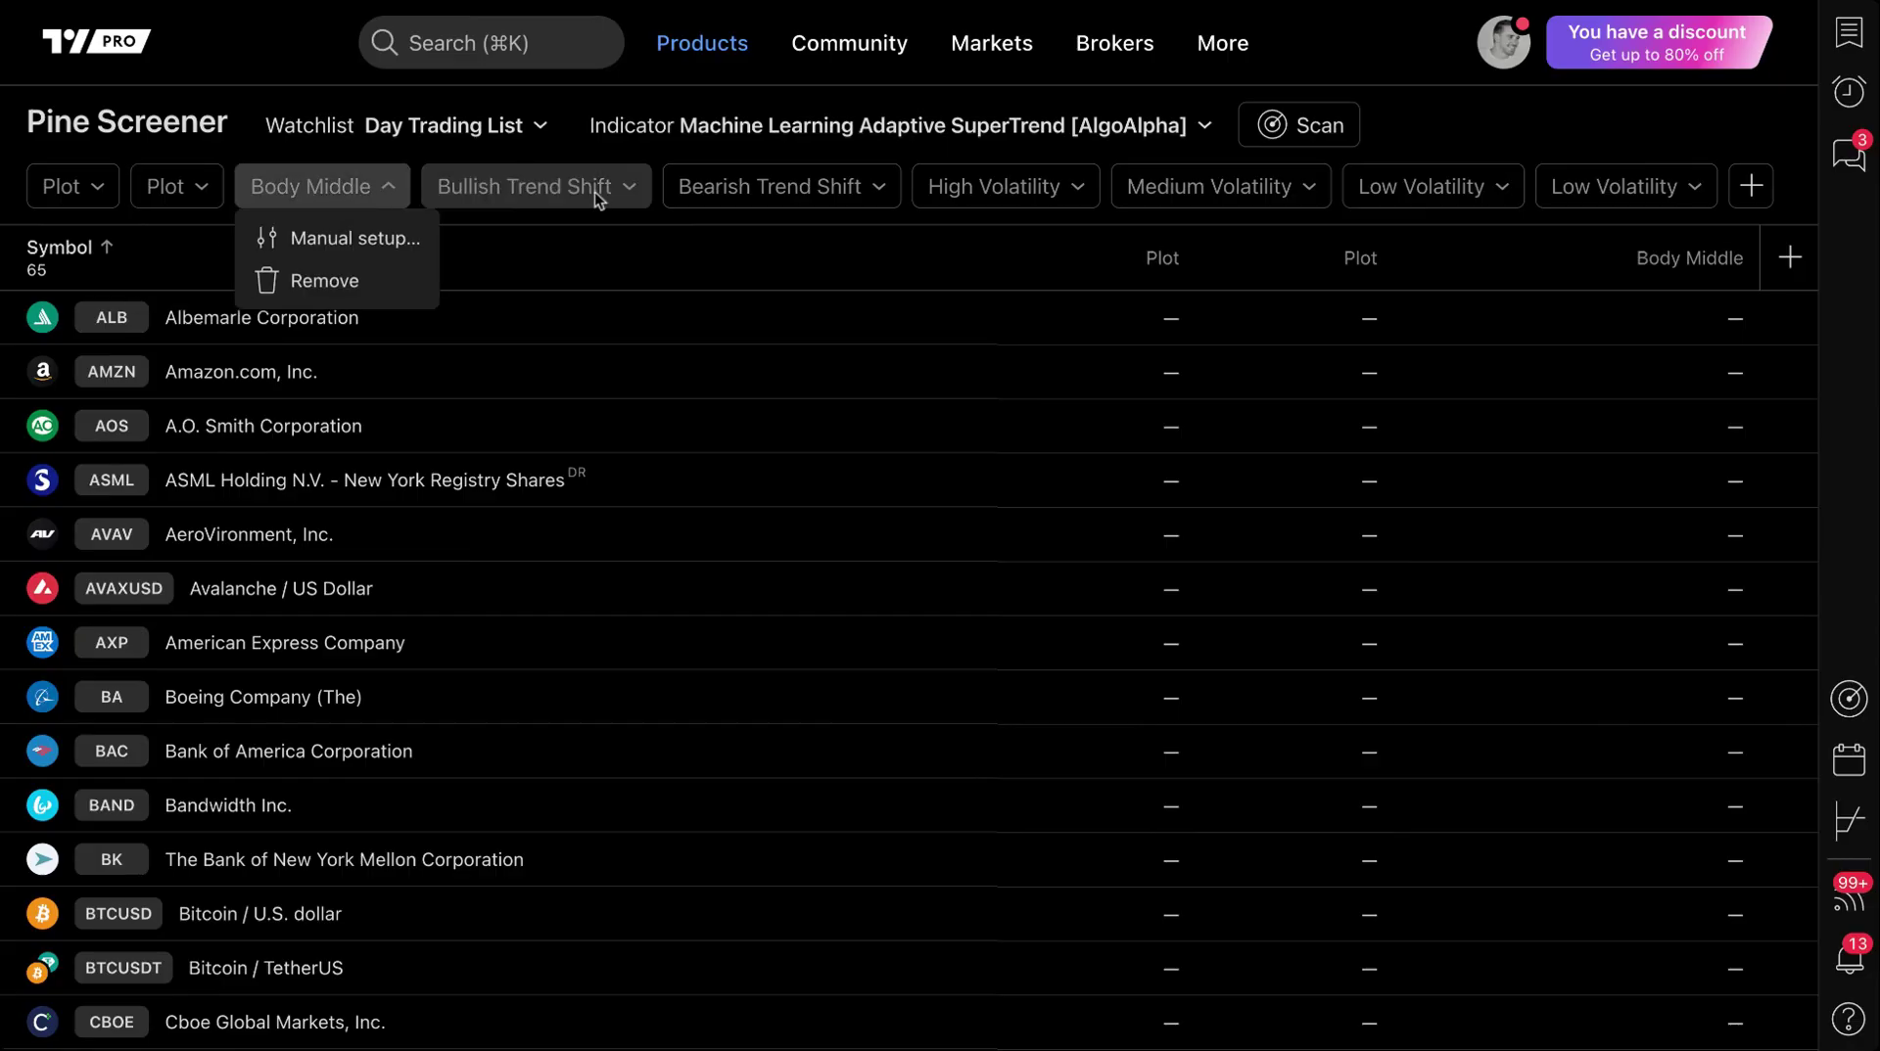
{"action": "left_click", "coordinate": [801, 132]}
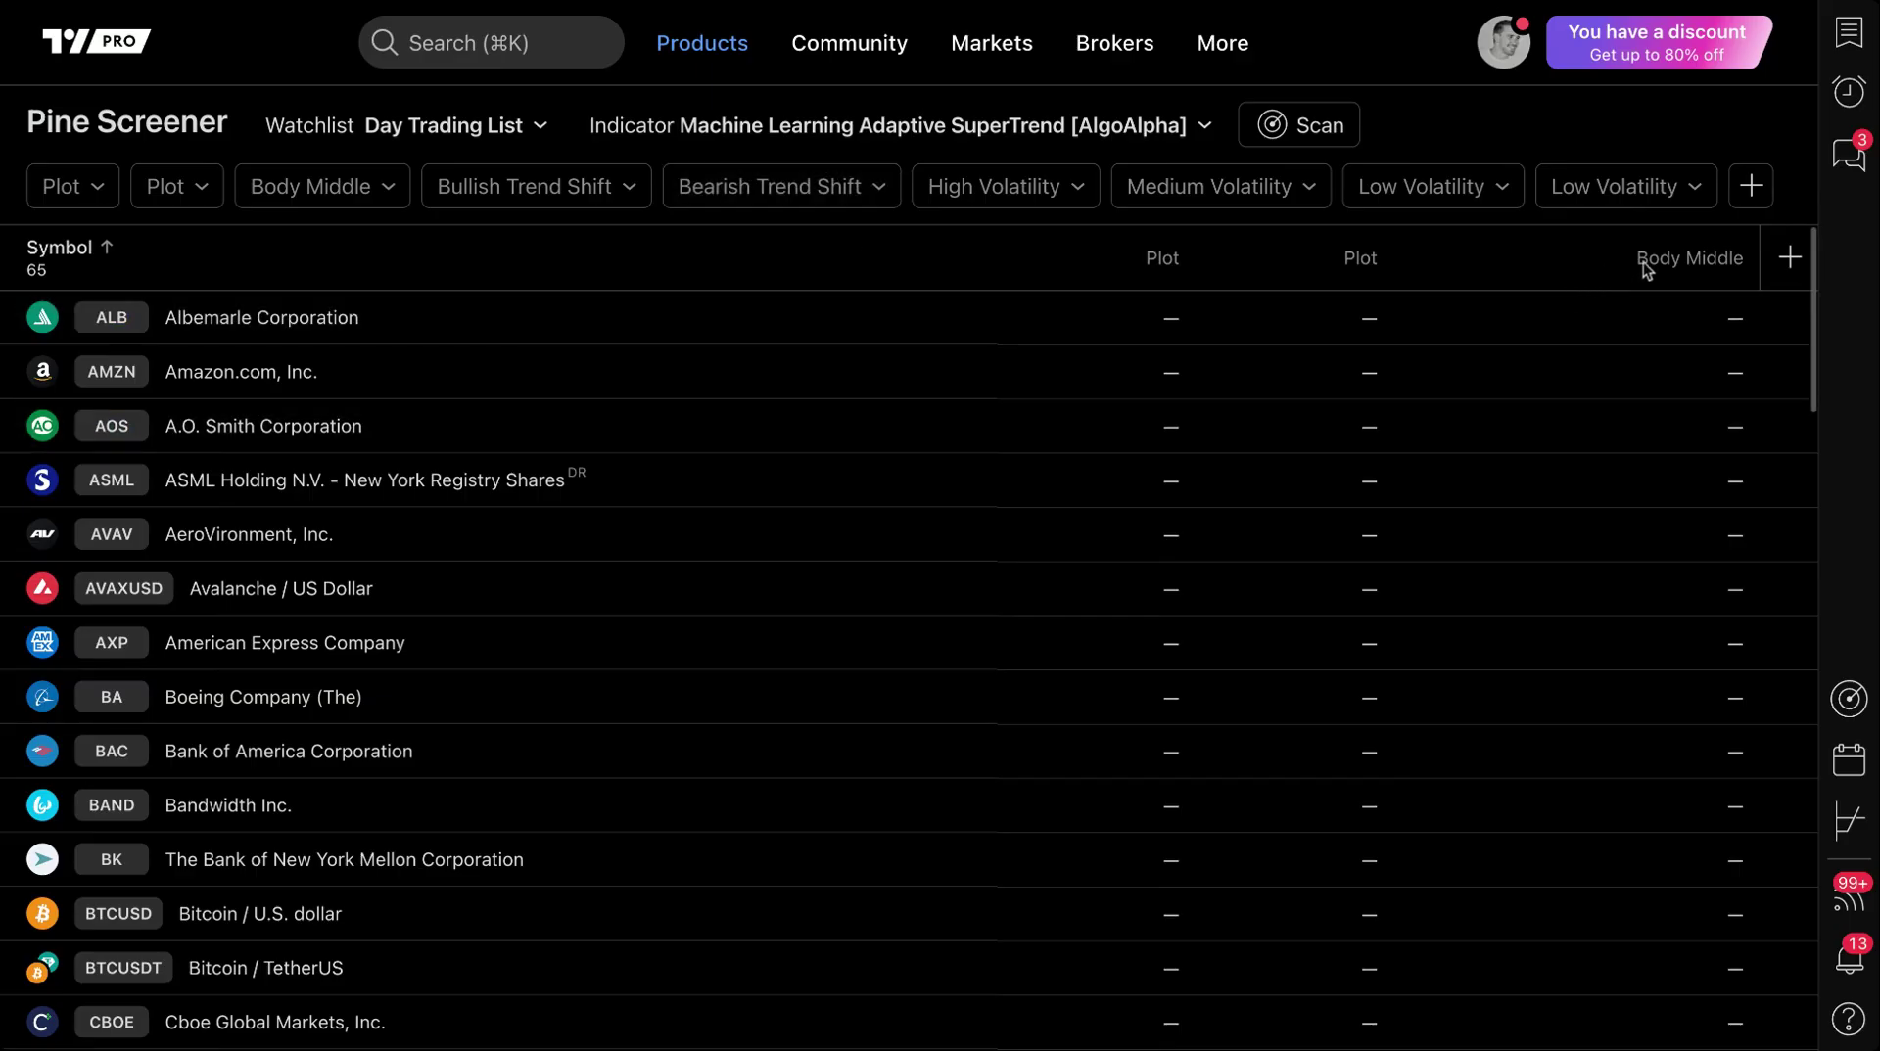
{"action": "left_click_drag", "start_coordinate": [1684, 262], "coordinate": [1116, 271]}
{"action": "left_click_drag", "start_coordinate": [1542, 282], "coordinate": [999, 265]}
{"action": "left_click", "coordinate": [724, 127]}
Swap SuperTrend for Relative Strength Index, scan the Day Trading List, and reposition the Plot column
{"action": "left_click", "coordinate": [737, 266]}
{"action": "left_click", "coordinate": [1103, 672]}
{"action": "left_click", "coordinate": [772, 145]}
{"action": "scroll", "coordinate": [771, 498], "scroll_direction": "down", "scroll_amount": 1}
{"action": "left_click", "coordinate": [709, 737]}
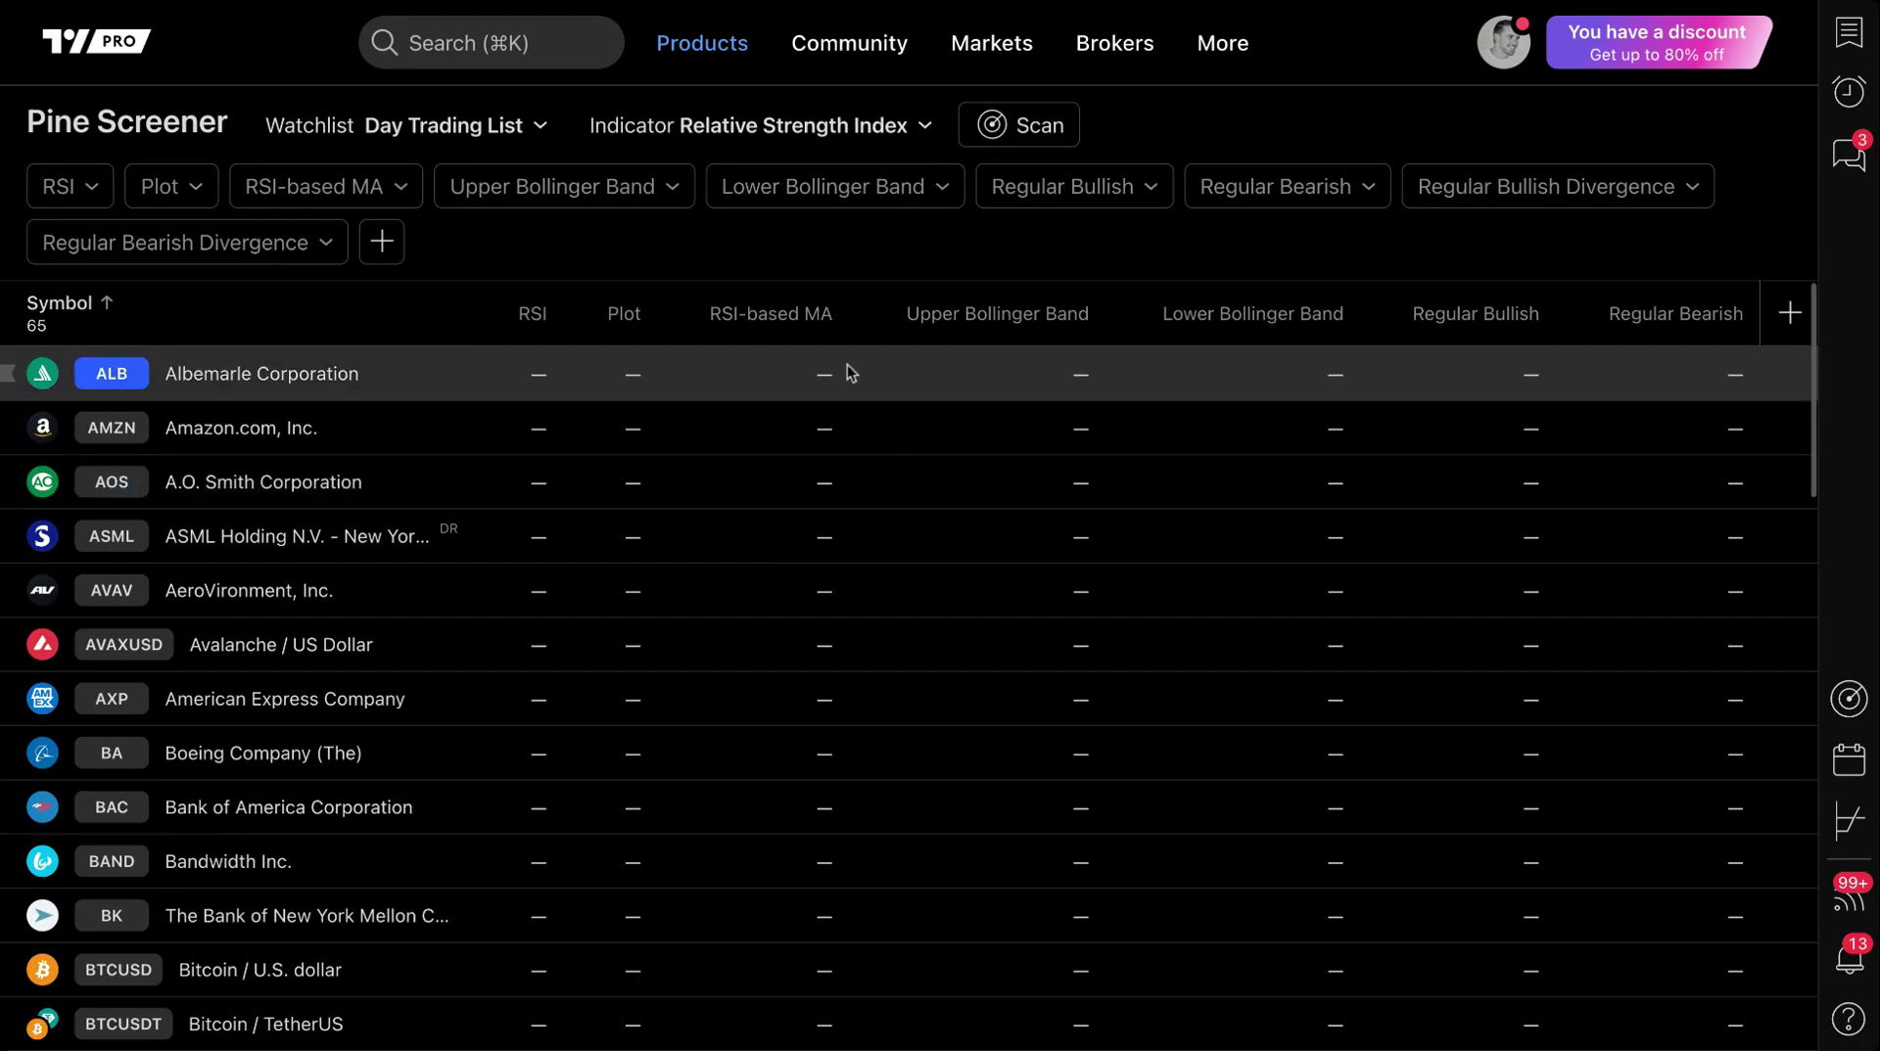
{"action": "left_click", "coordinate": [1033, 124]}
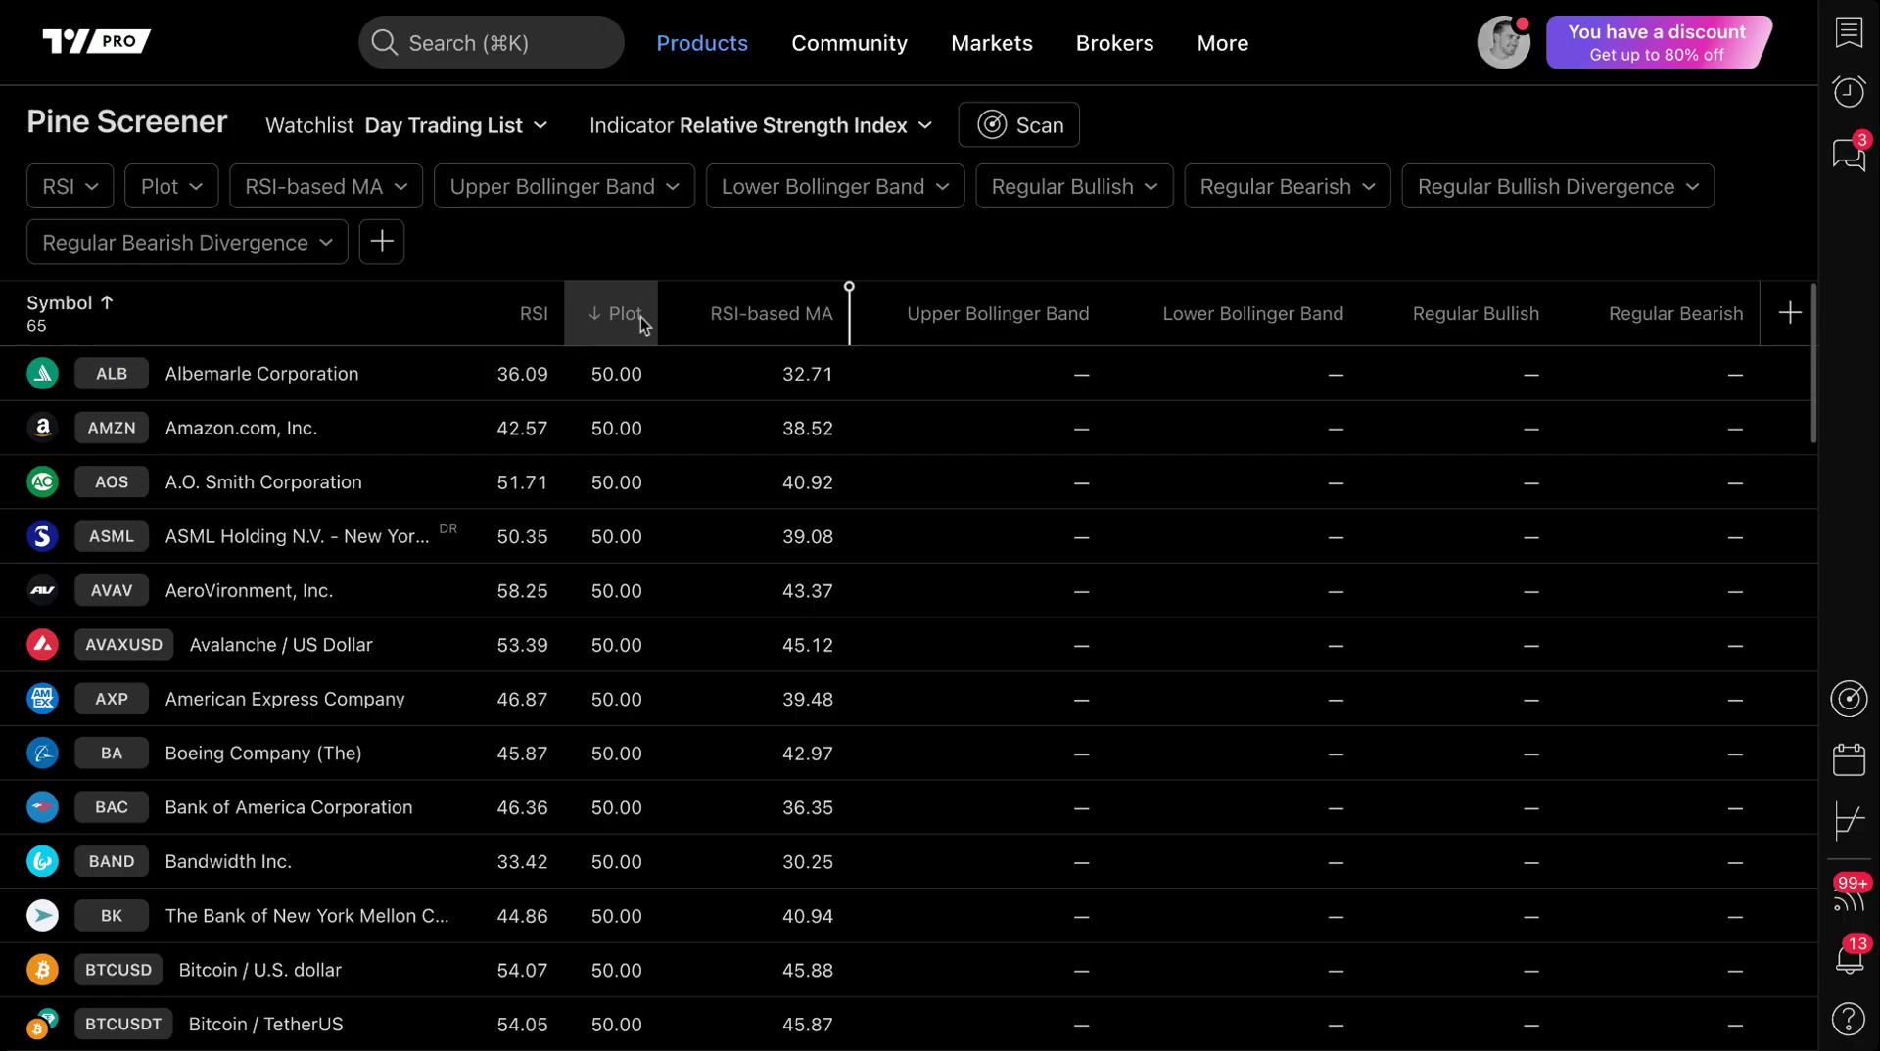
{"action": "mouse_move", "coordinate": [641, 317]}
{"action": "left_mouse_down"}
{"action": "mouse_move", "coordinate": [848, 314]}
{"action": "mouse_move", "coordinate": [612, 331]}
{"action": "left_mouse_up"}
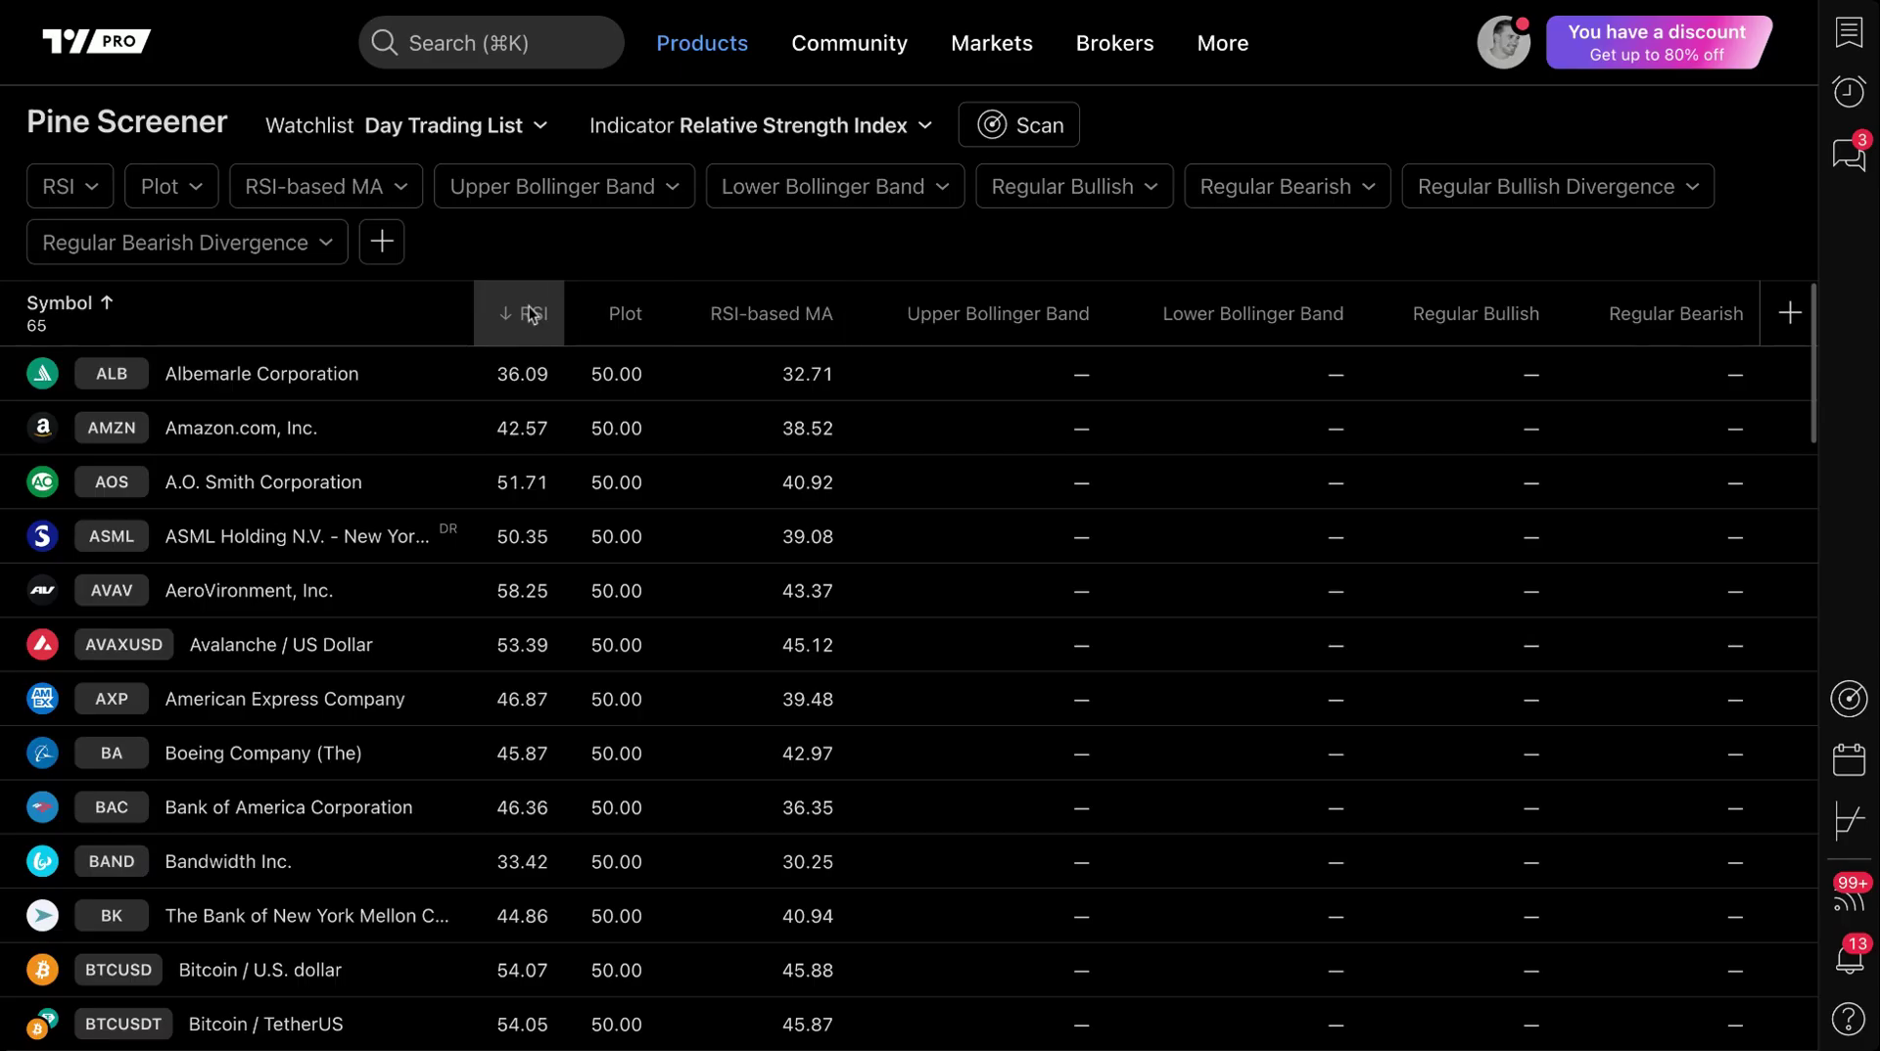
Hide the Regular Bullish, Regular Bearish, both Bollinger Band and Plot columns, keeping RSI-based MA
{"action": "left_click", "coordinate": [1790, 315]}
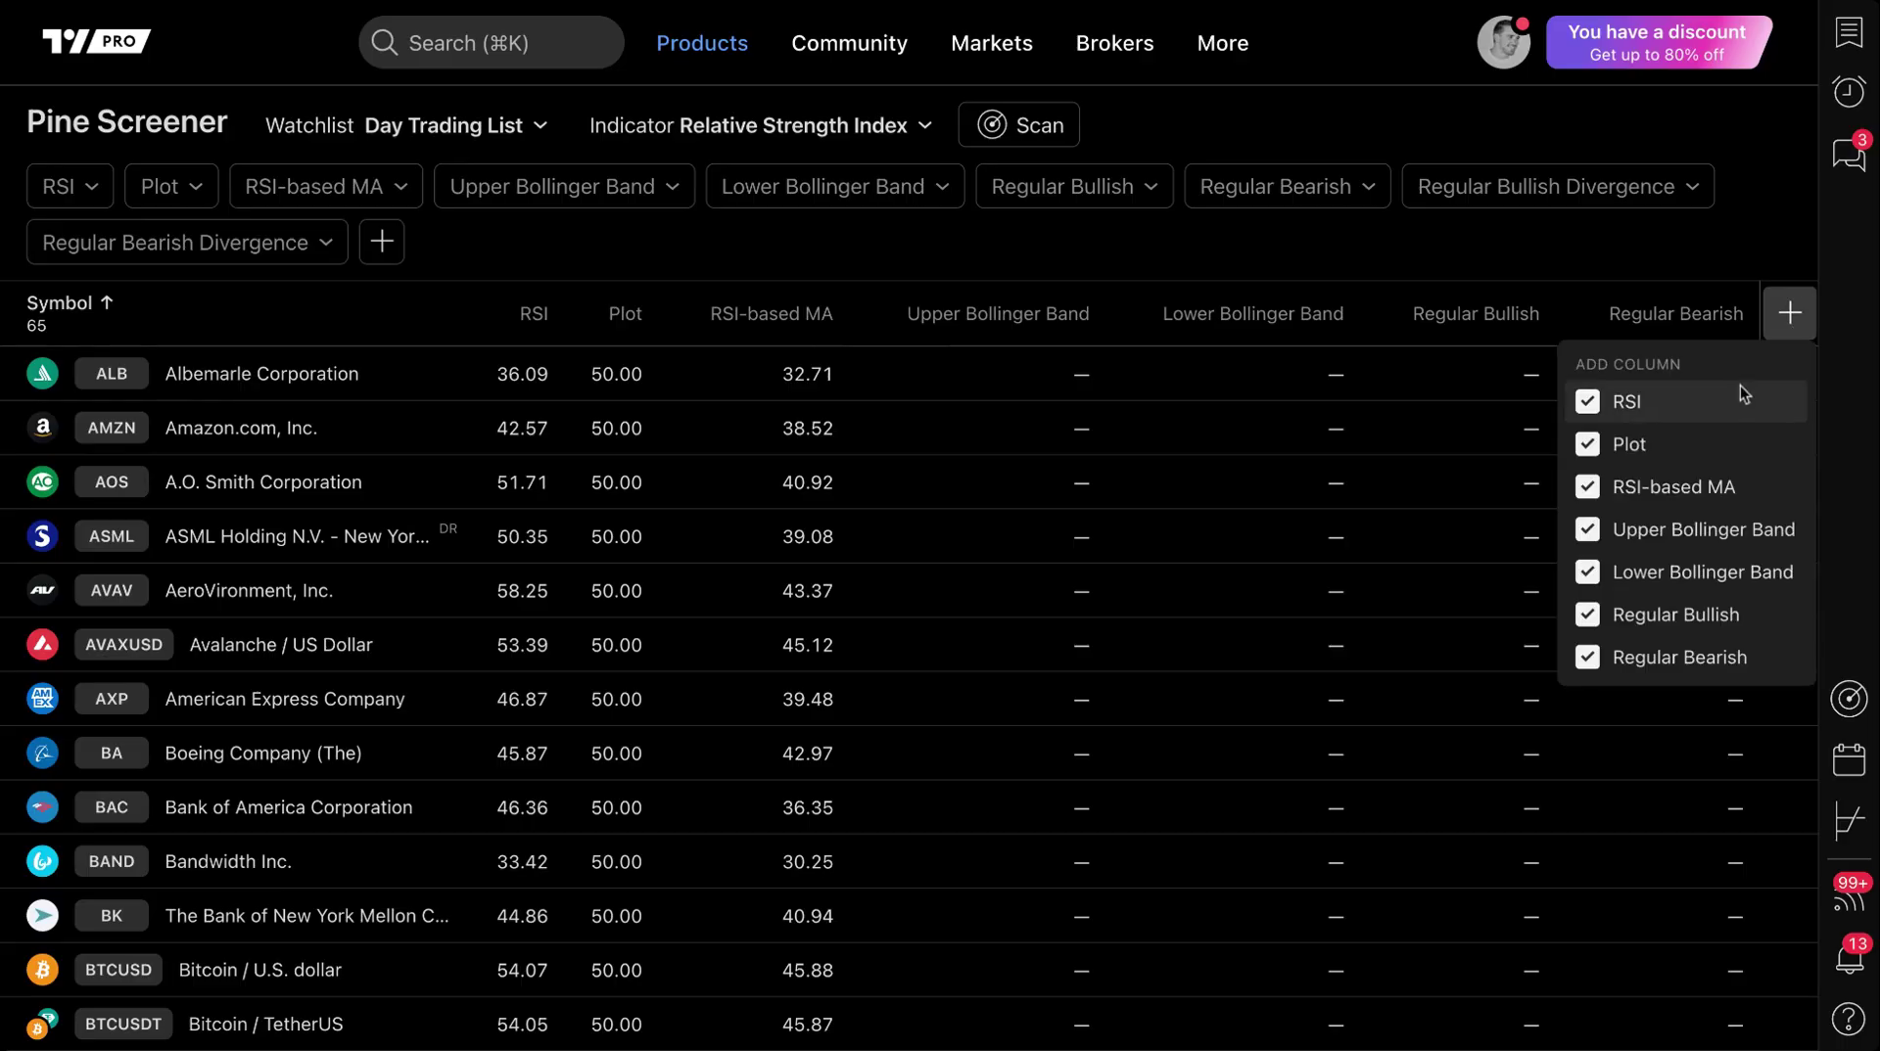
{"action": "left_click", "coordinate": [1677, 627]}
{"action": "left_click", "coordinate": [1673, 659]}
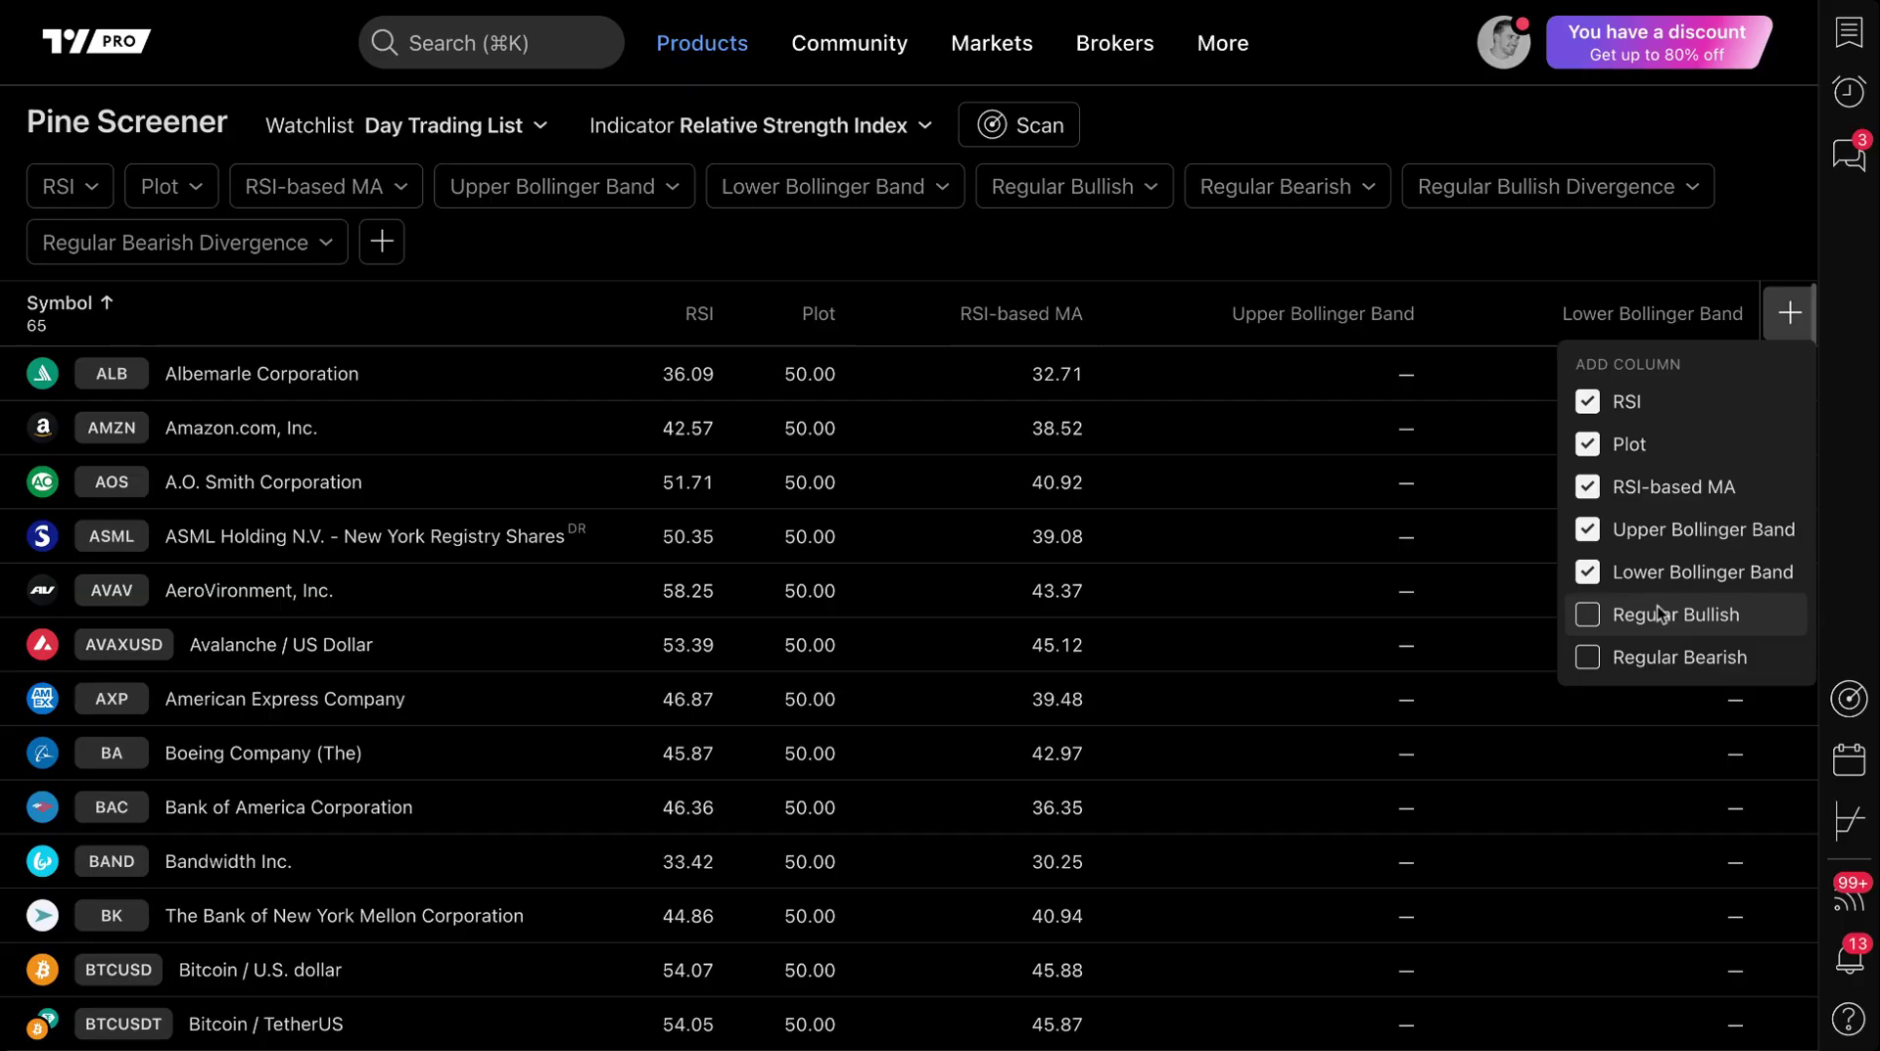
{"action": "left_click", "coordinate": [1663, 576]}
{"action": "left_click", "coordinate": [1673, 534]}
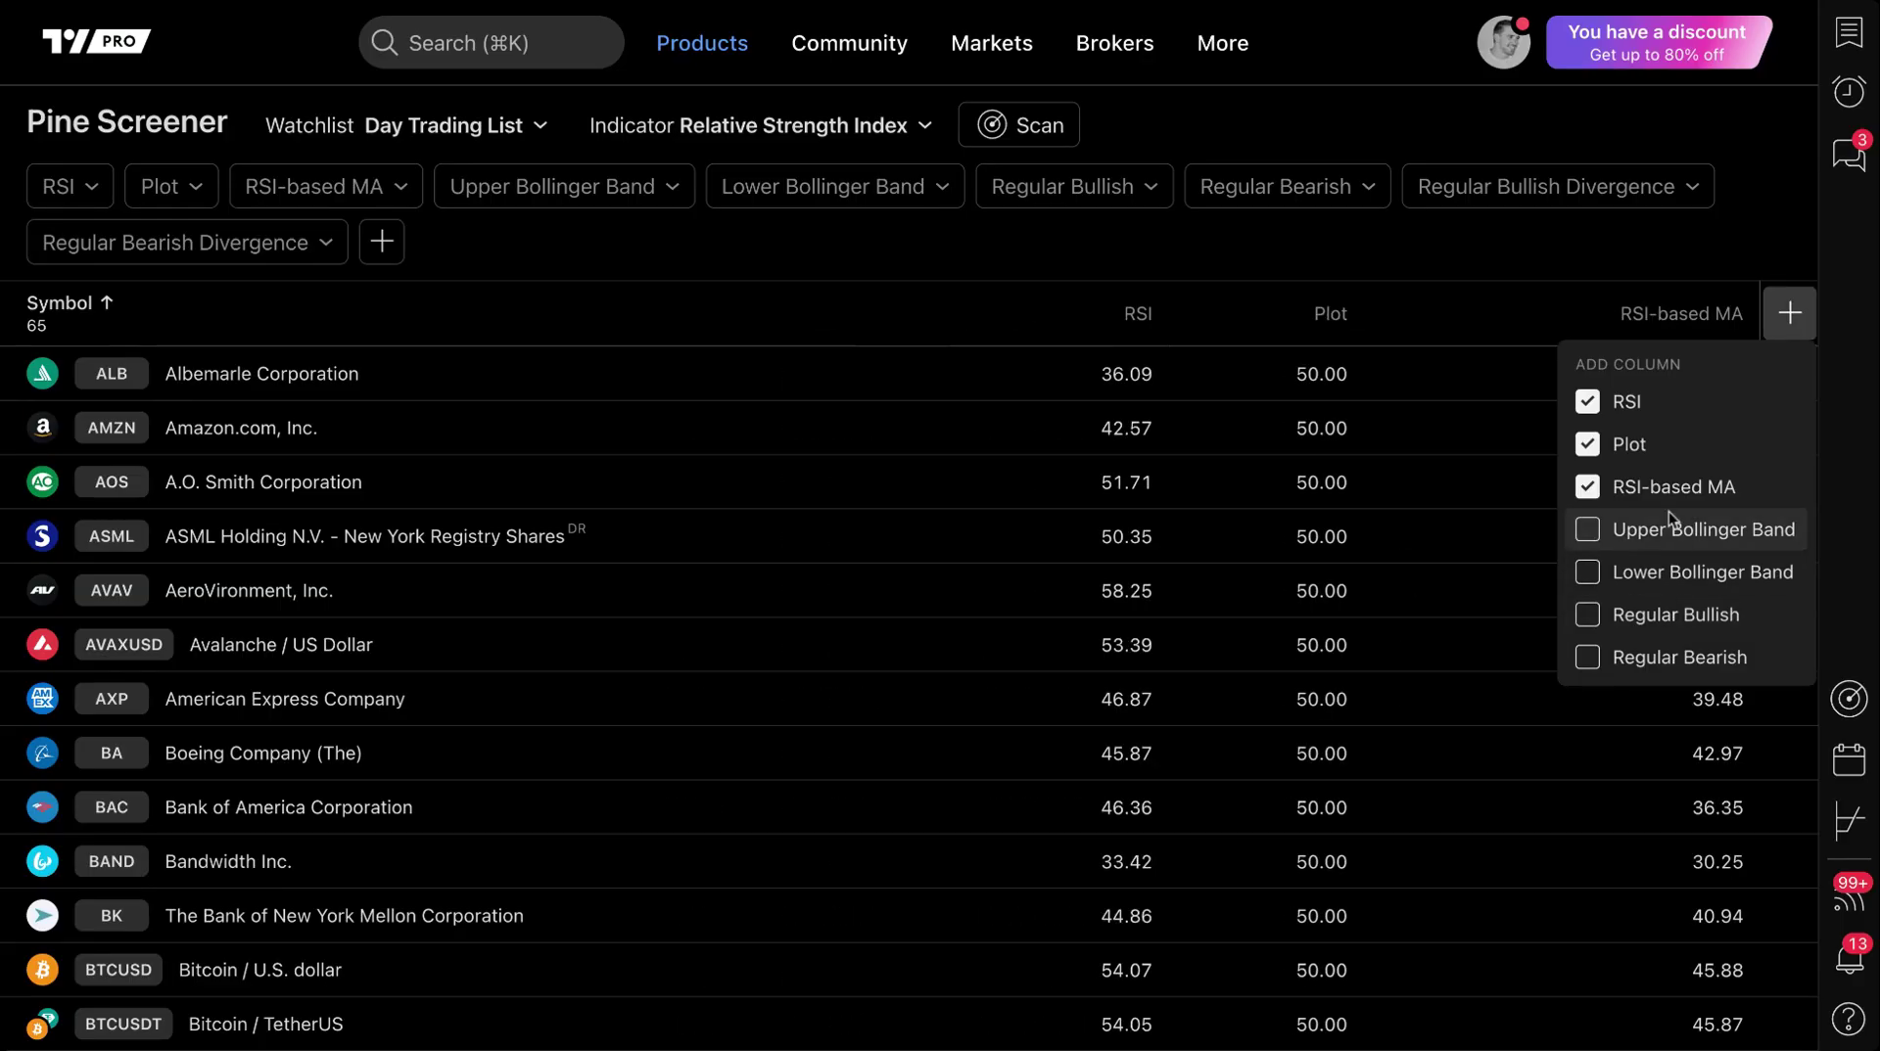
{"action": "left_click", "coordinate": [1654, 454]}
{"action": "left_click", "coordinate": [1667, 491]}
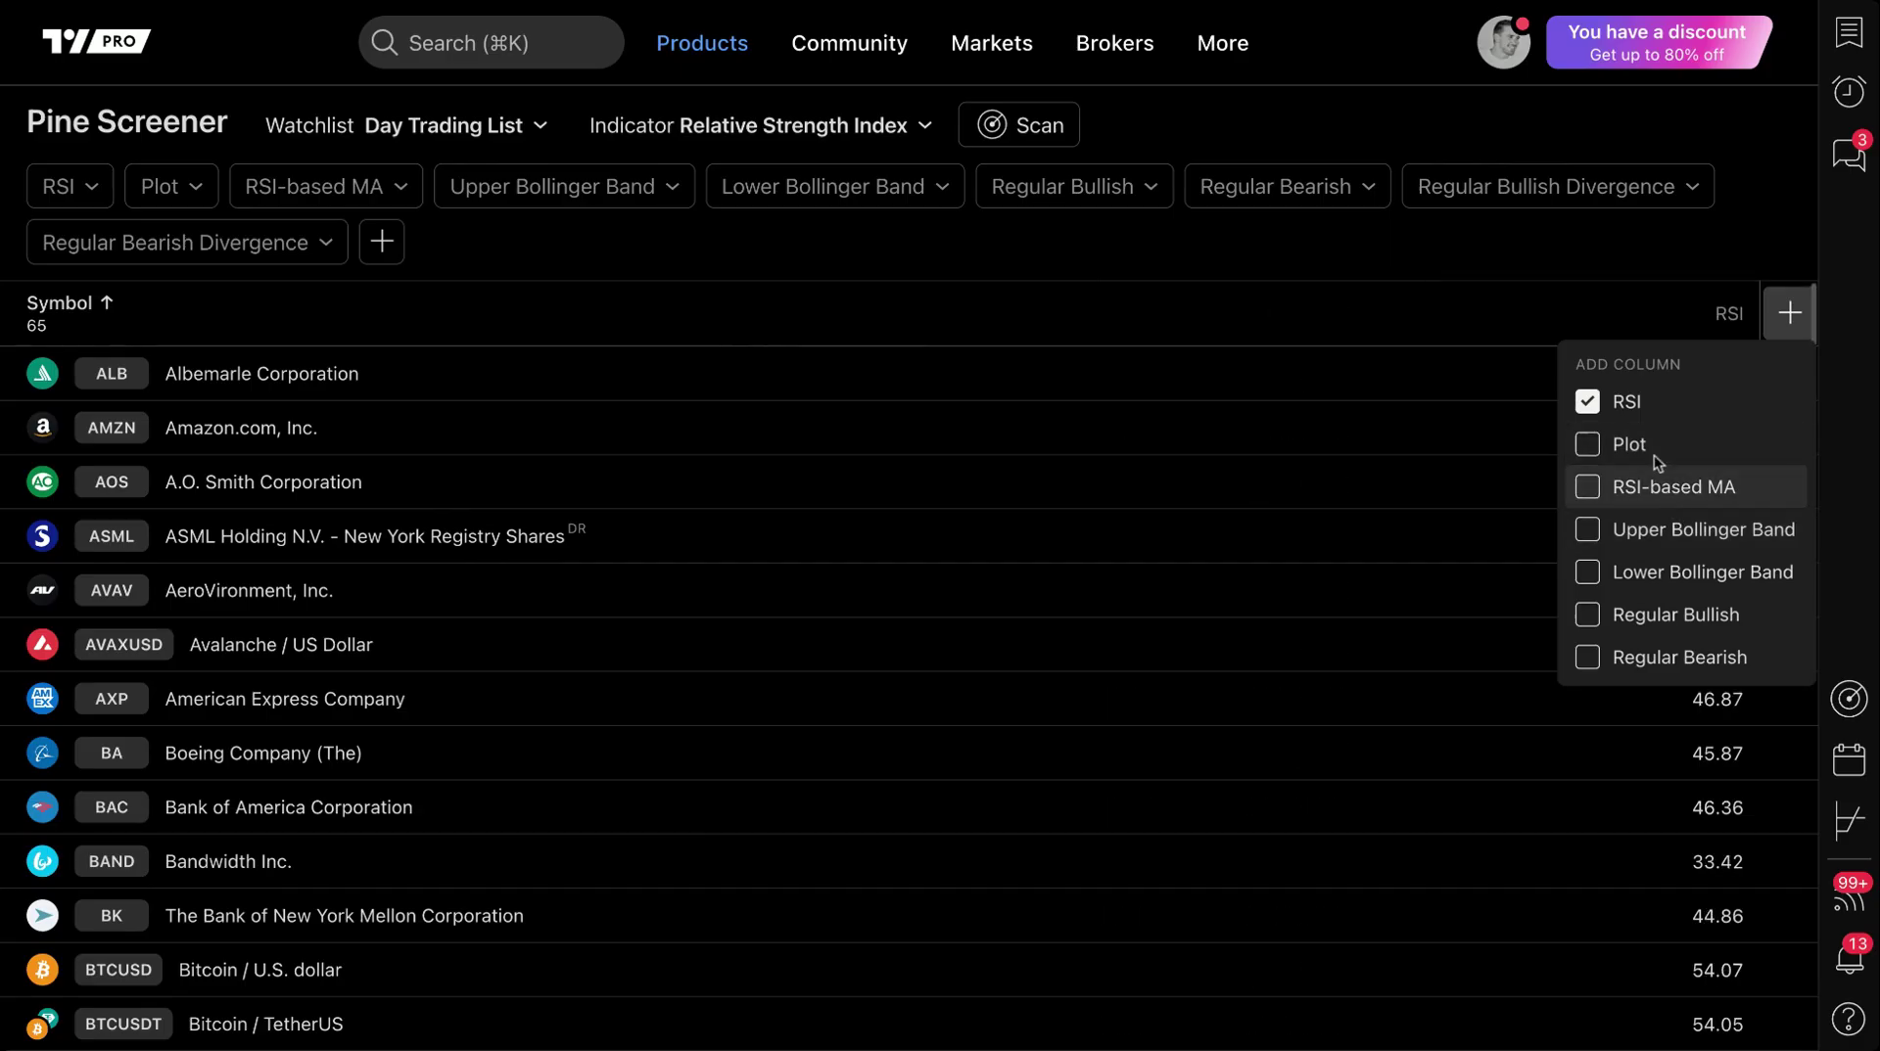
{"action": "left_click", "coordinate": [1694, 494]}
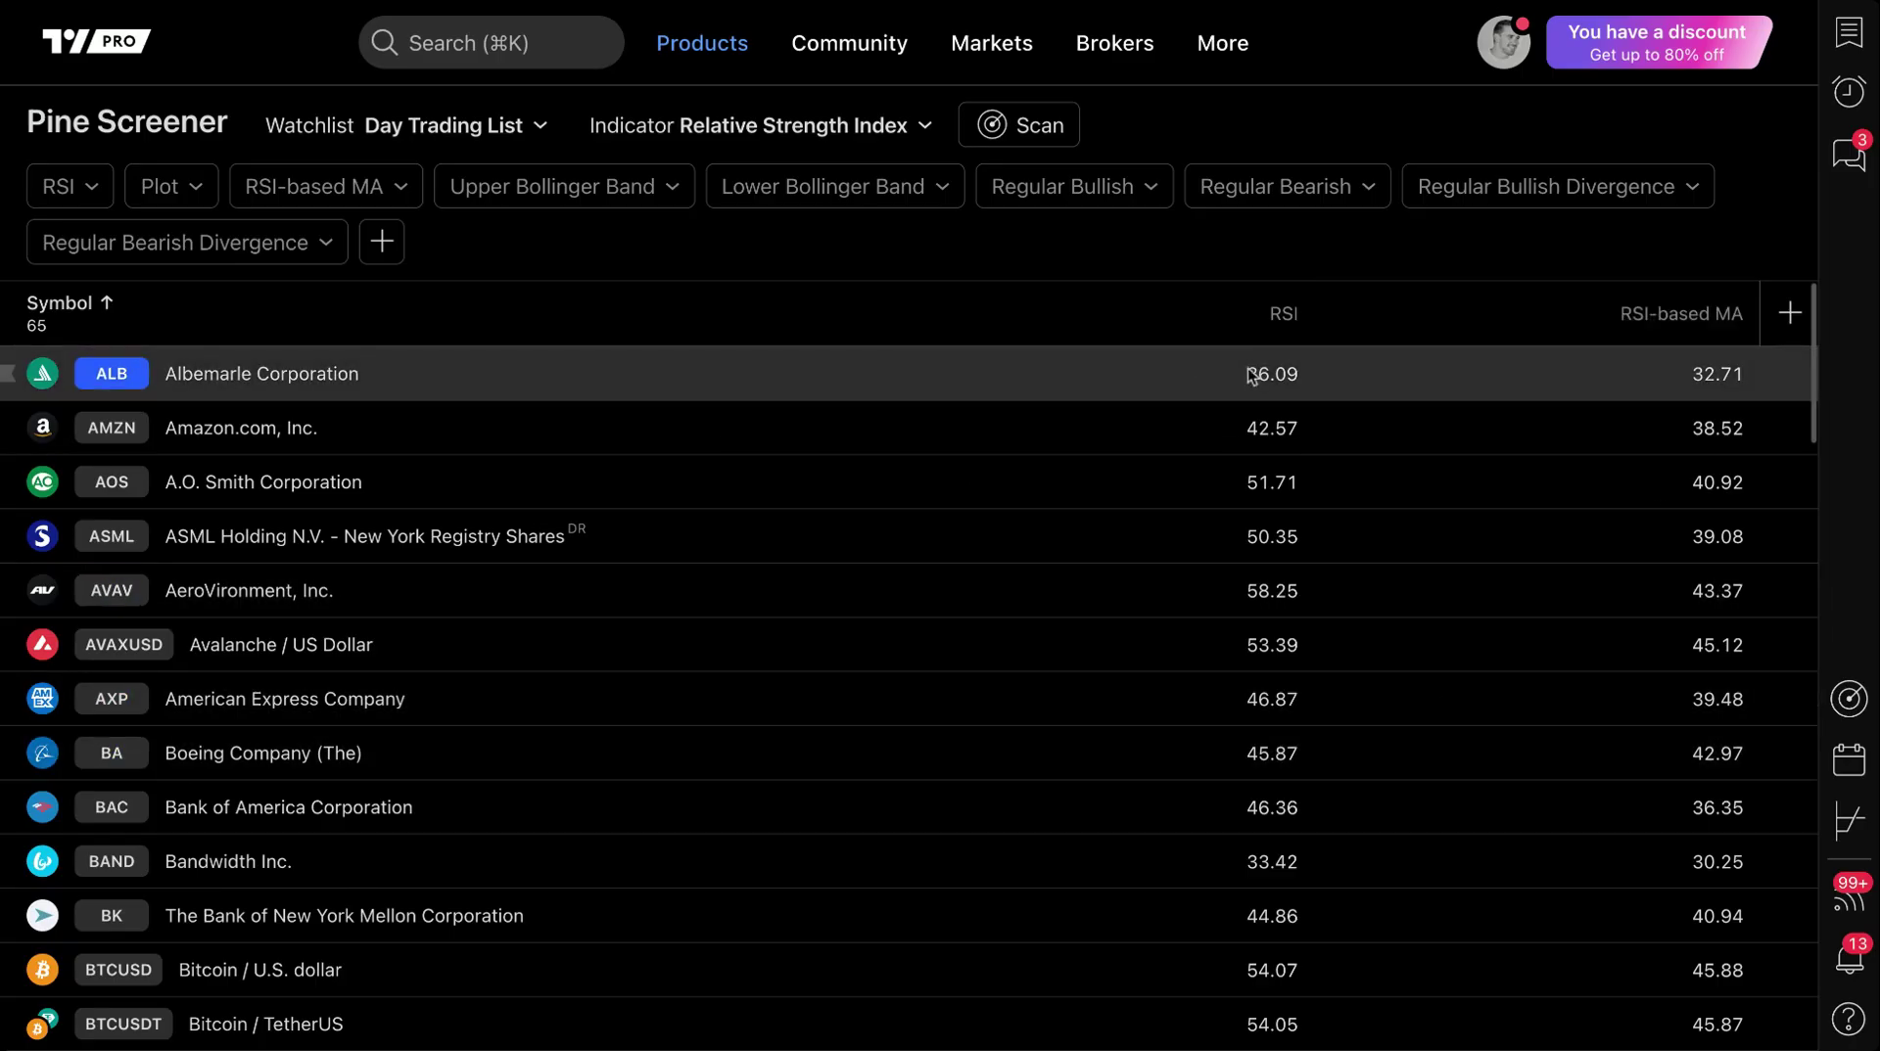
Try sorting by RSI in both directions, then sort by RSI-based MA descending with Gold at 65.98 on top
{"action": "scroll", "coordinate": [1067, 715], "scroll_direction": "down", "scroll_amount": 2}
{"action": "scroll", "coordinate": [1066, 716], "scroll_direction": "down", "scroll_amount": 10}
{"action": "scroll", "coordinate": [1066, 716], "scroll_direction": "up", "scroll_amount": 12}
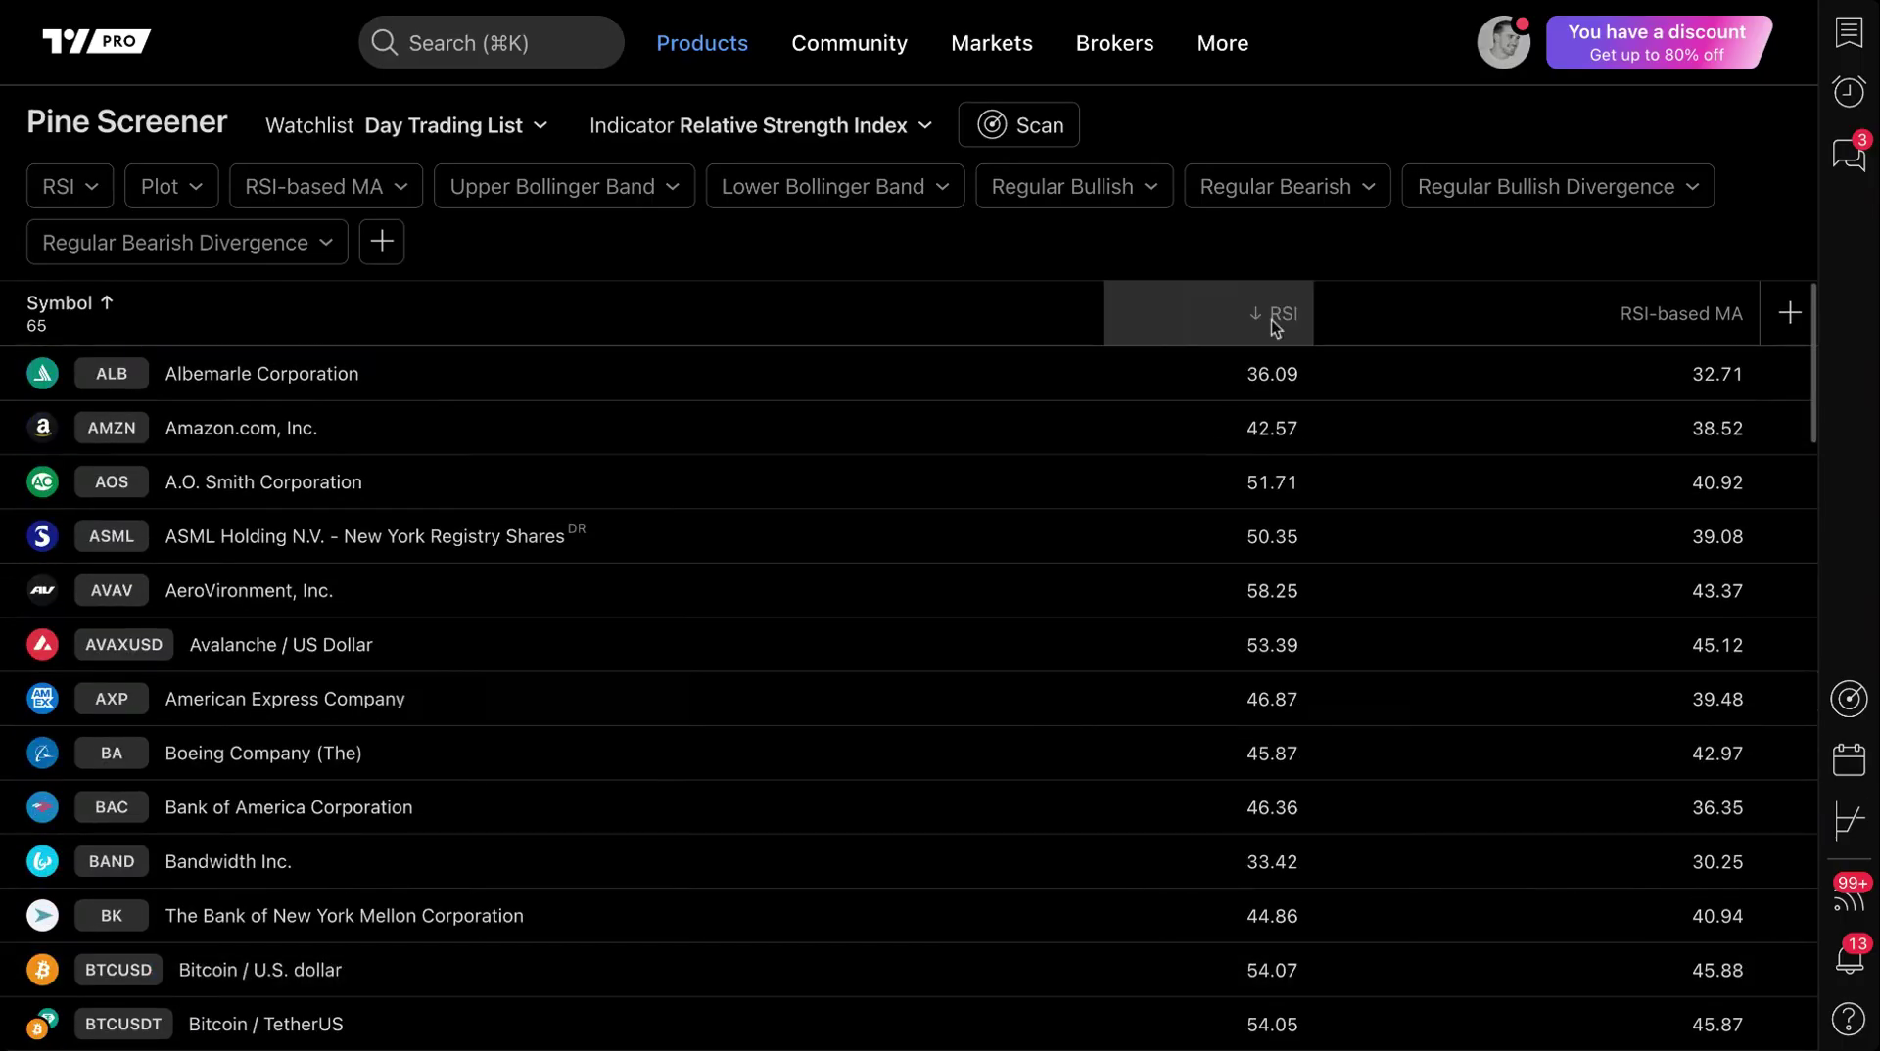
{"action": "left_click", "coordinate": [1283, 319]}
{"action": "left_click", "coordinate": [1262, 320]}
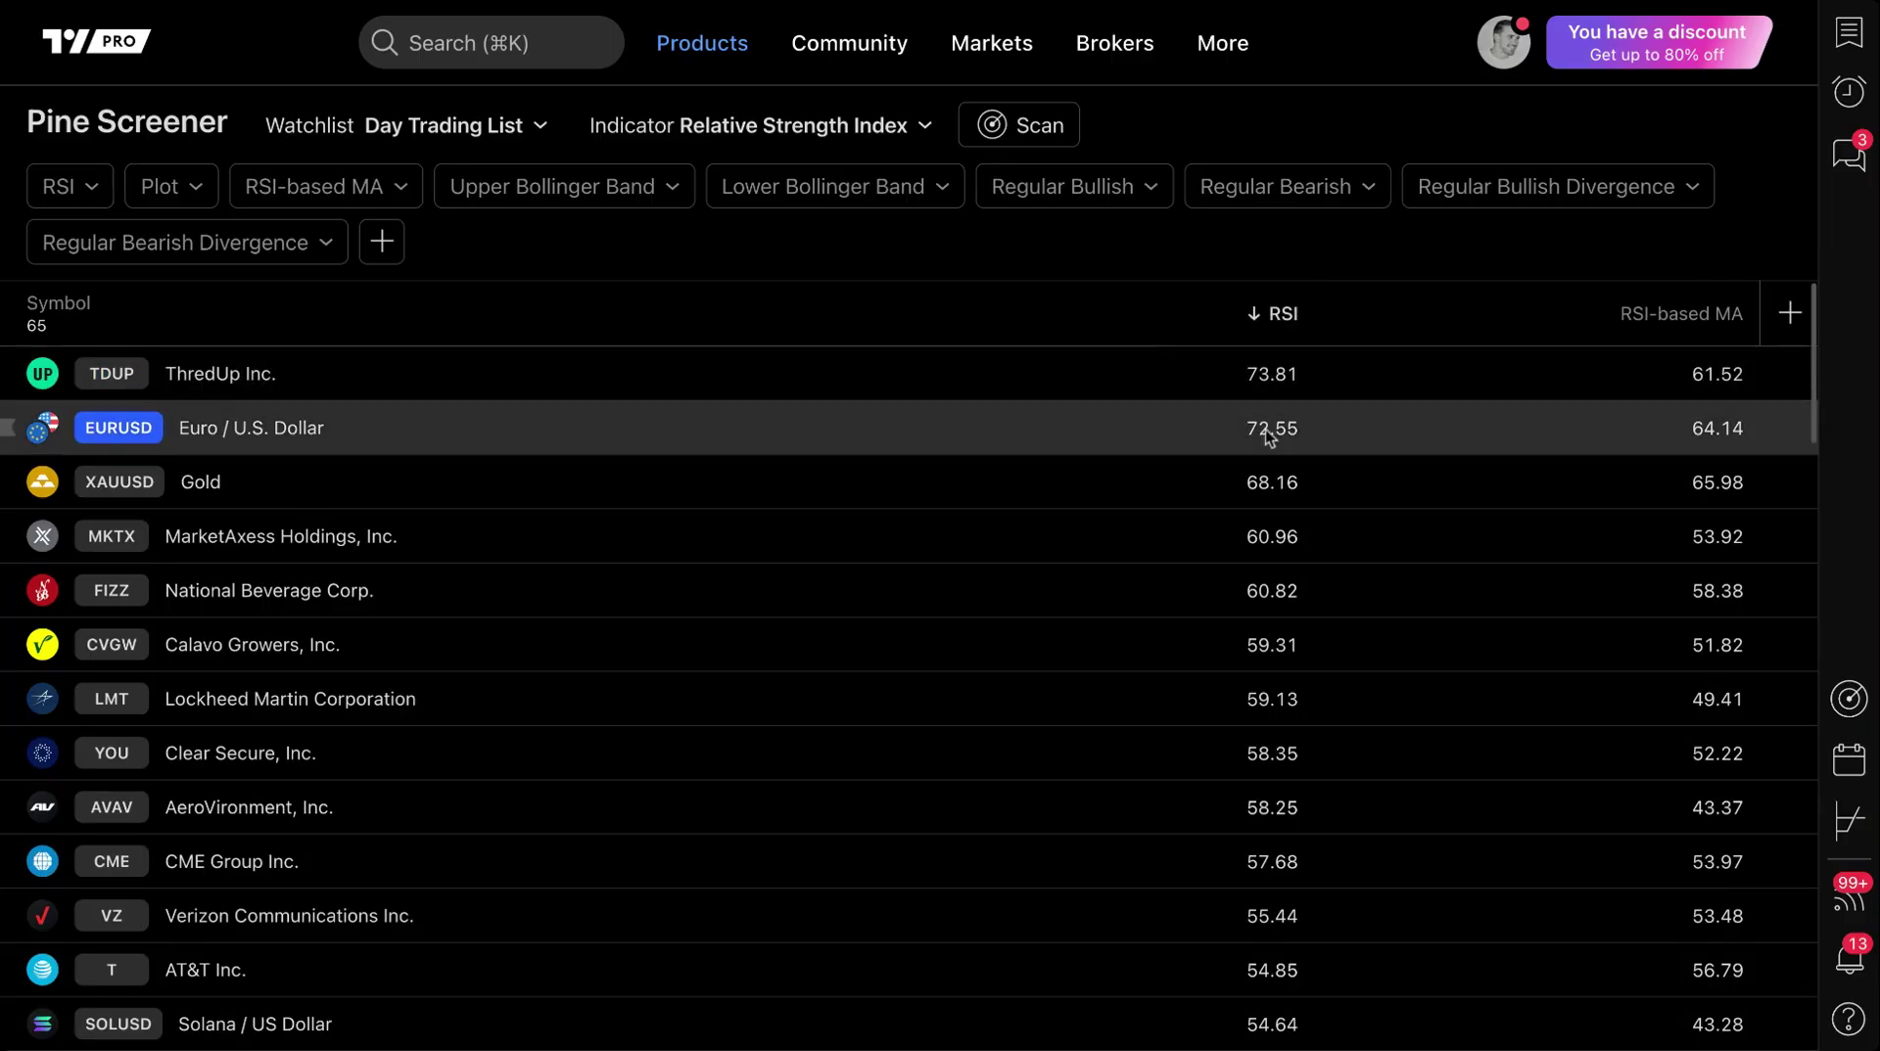
{"action": "left_click", "coordinate": [1263, 313]}
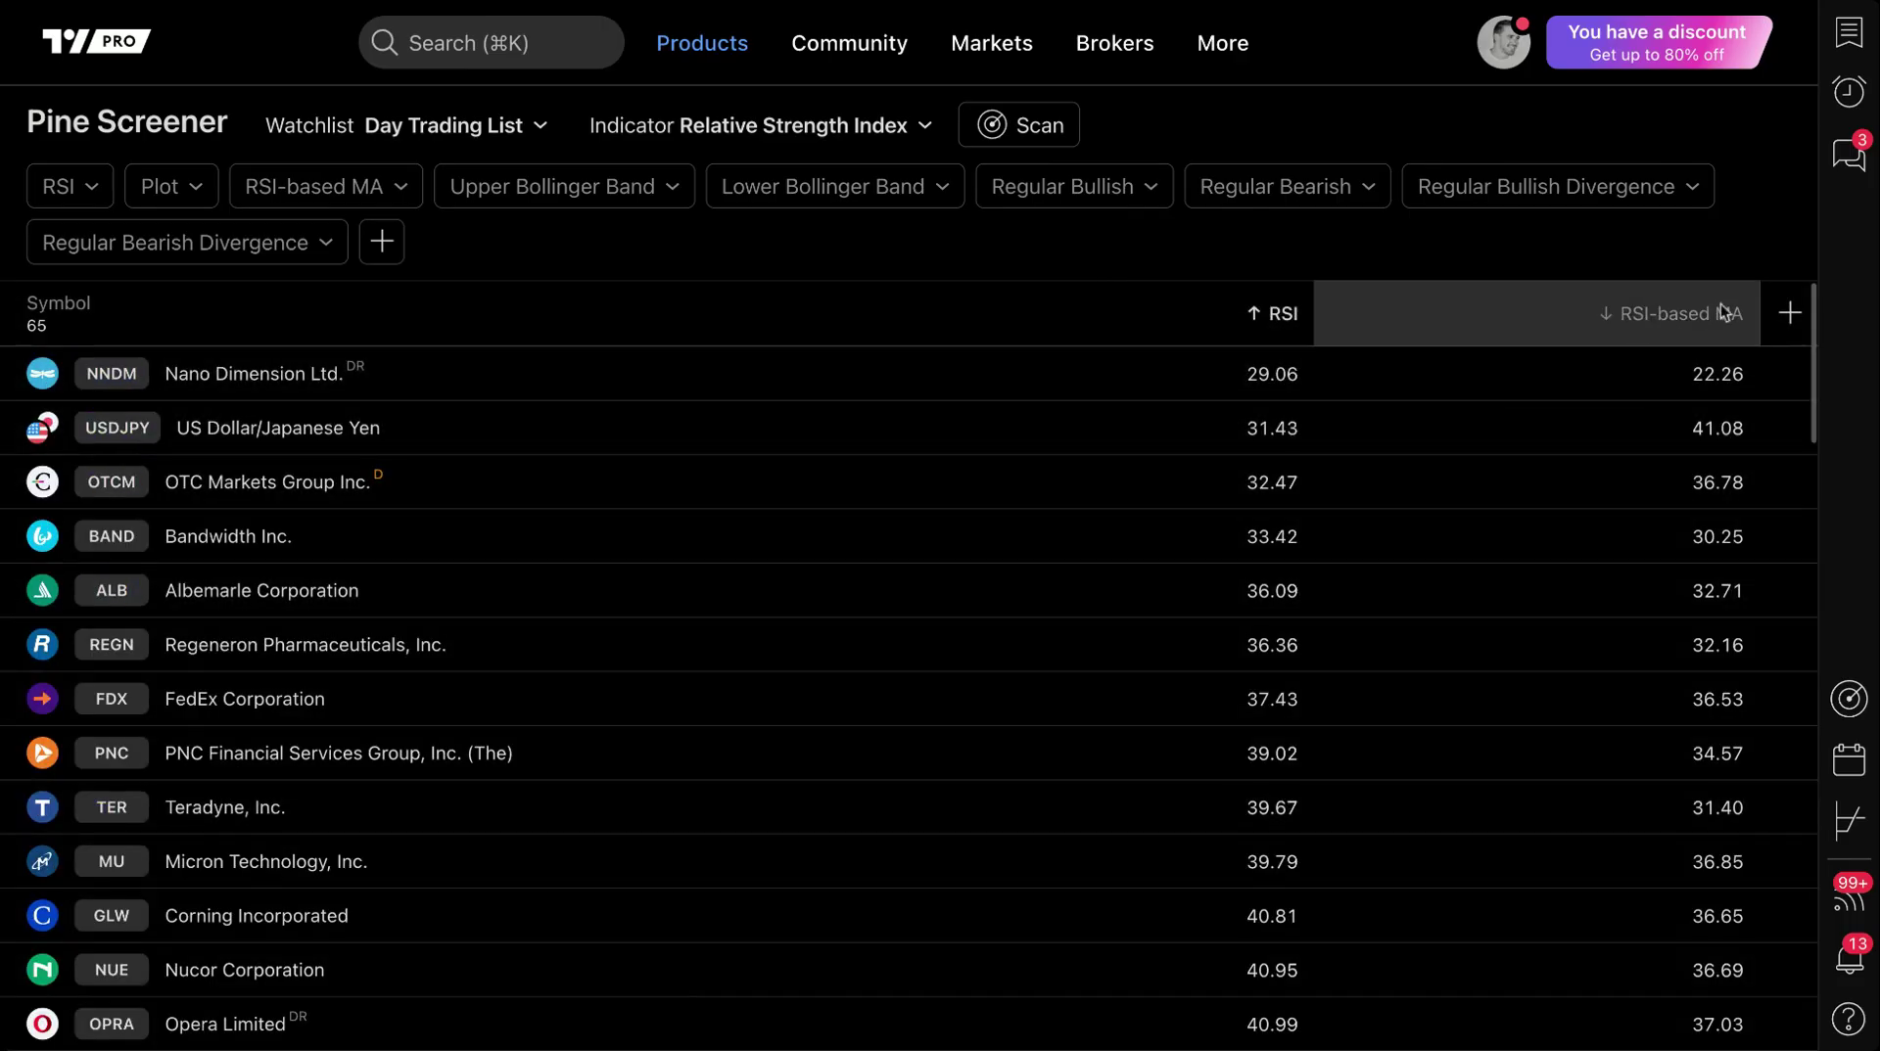
{"action": "left_click", "coordinate": [1609, 315]}
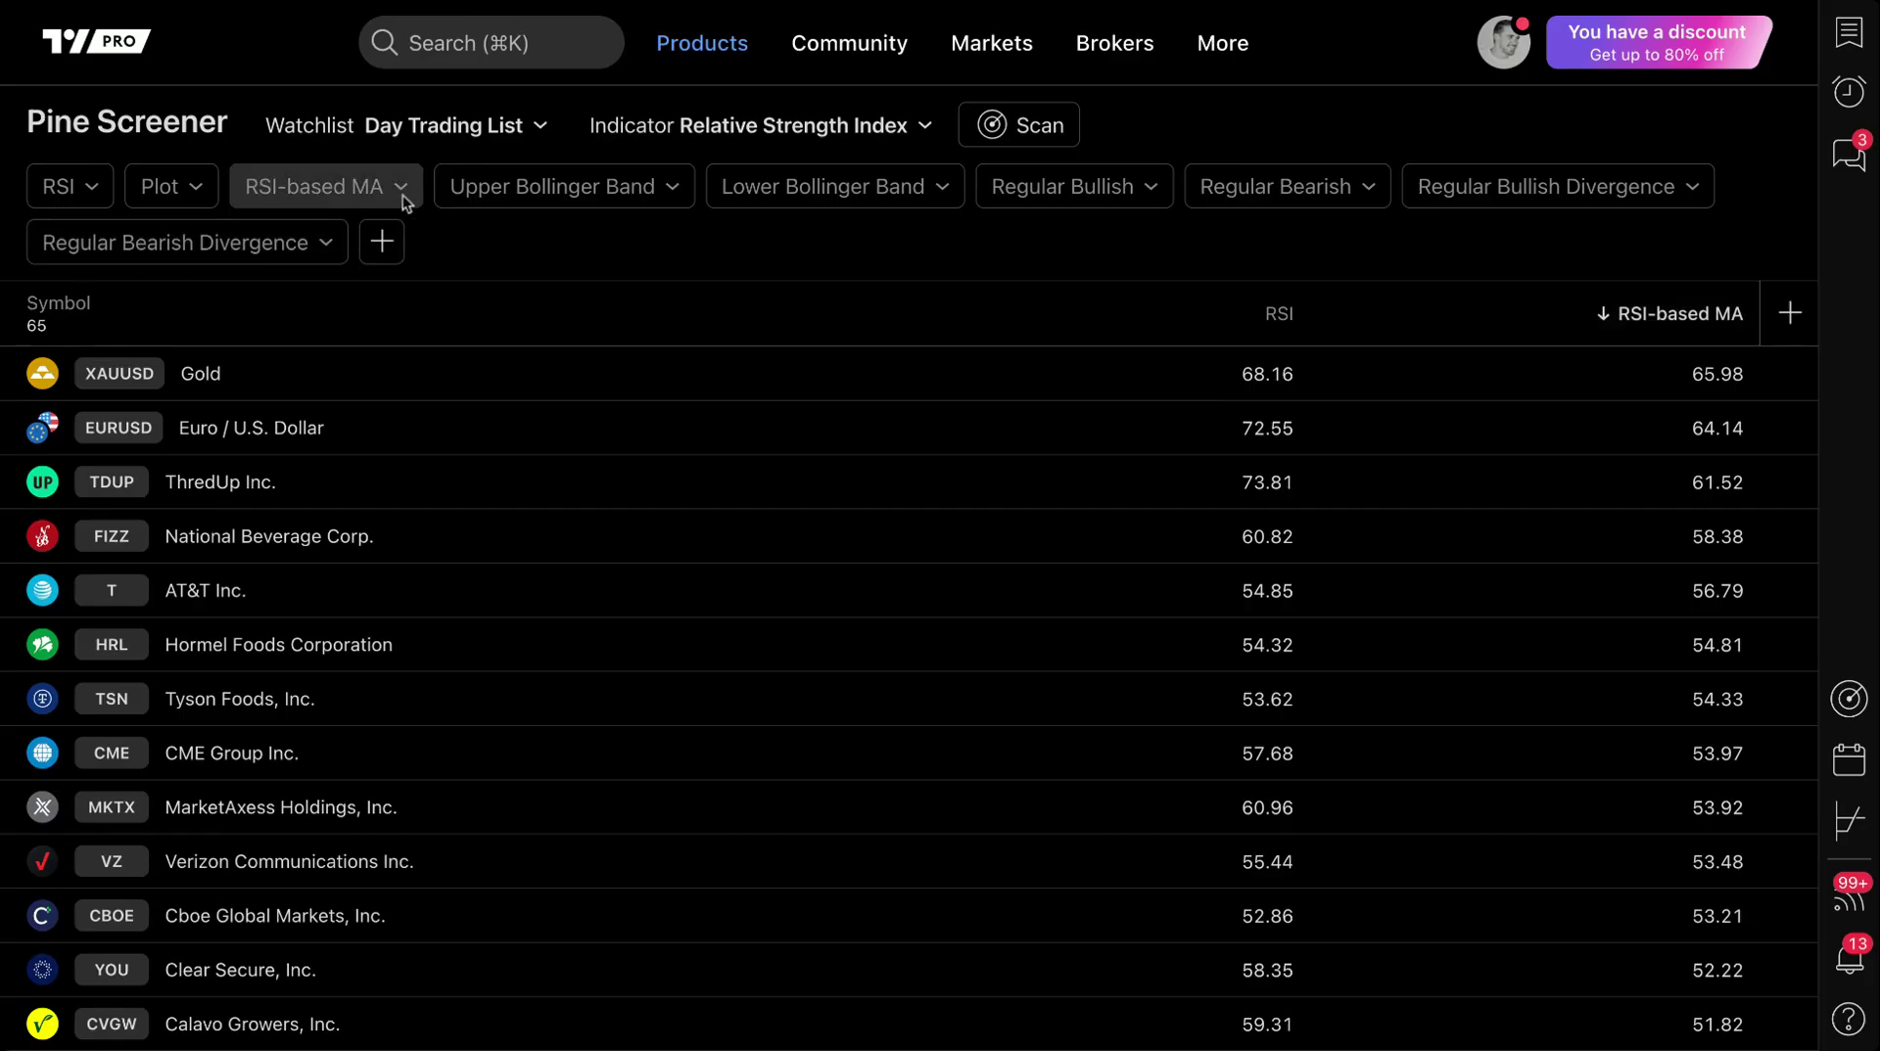
Browse the filters available under Plots and Alert conditions, then dismiss the add-filter menu
{"action": "left_click", "coordinate": [370, 249]}
{"action": "left_click", "coordinate": [495, 298]}
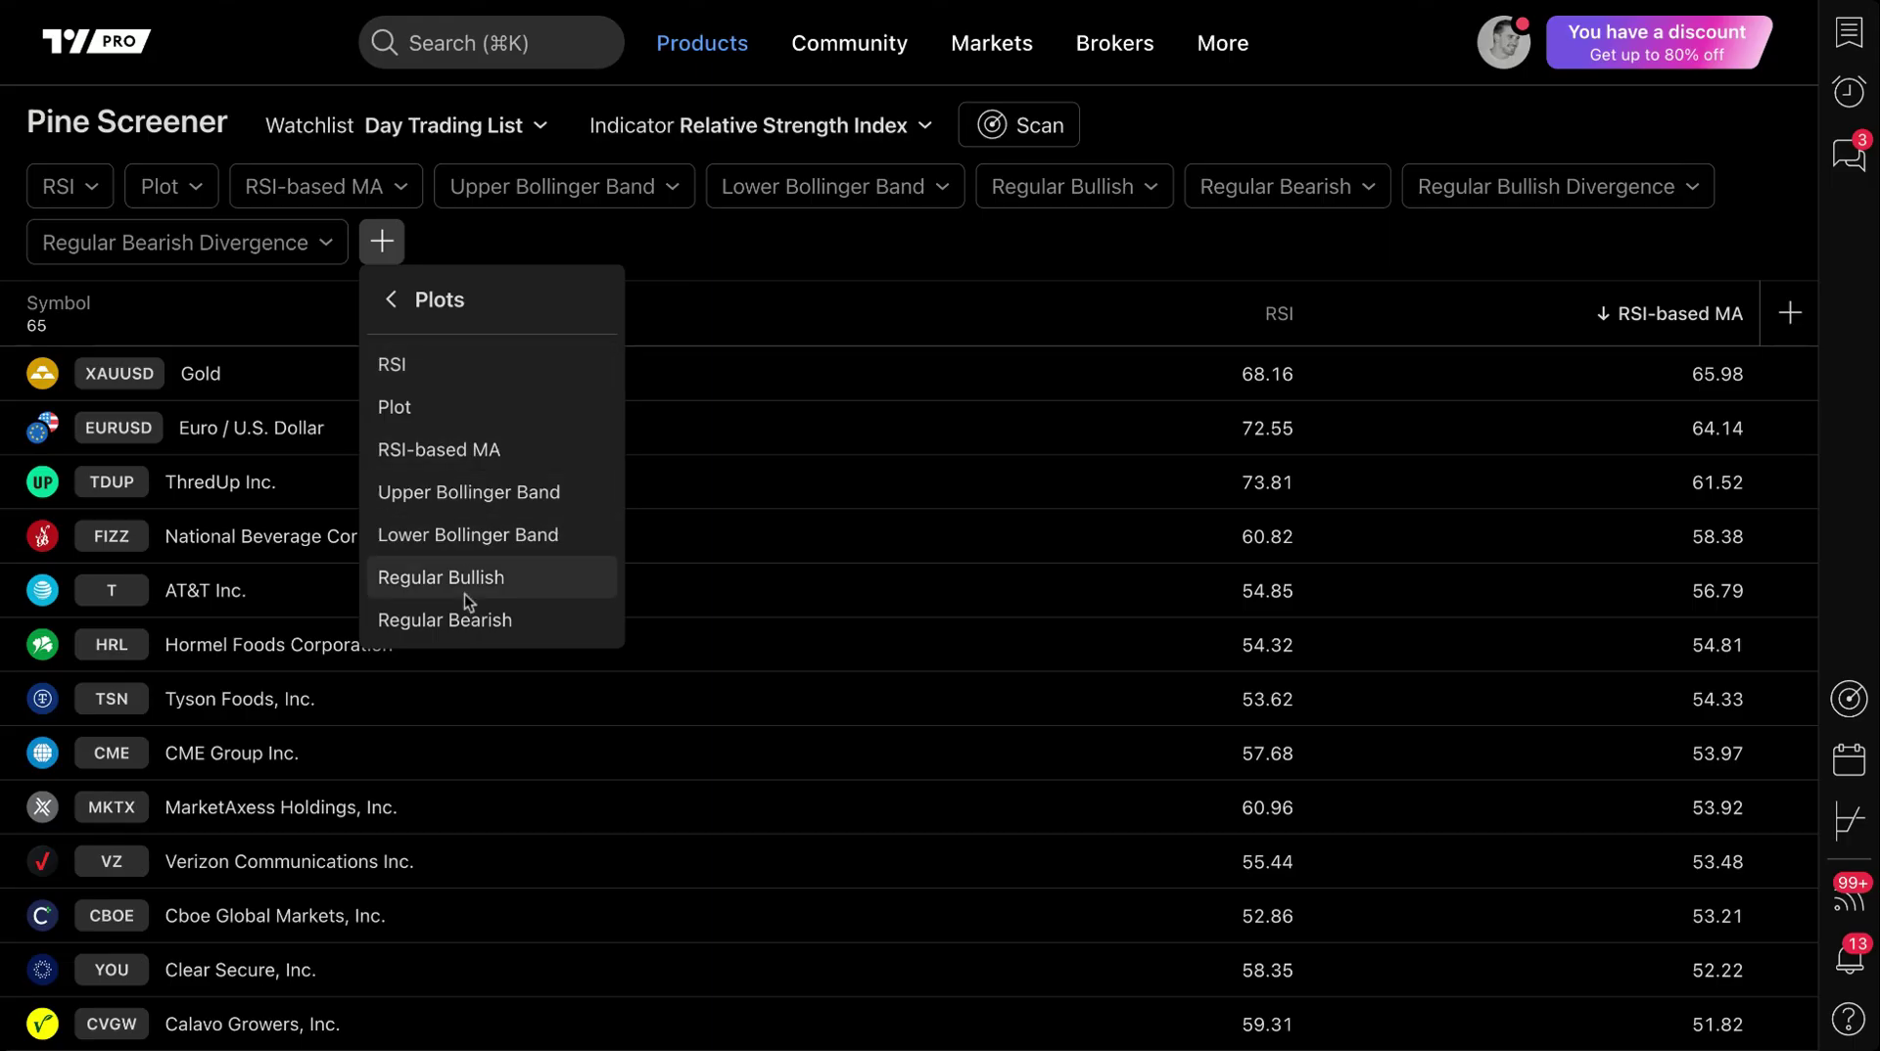
{"action": "left_click", "coordinate": [390, 299]}
{"action": "left_click", "coordinate": [452, 335]}
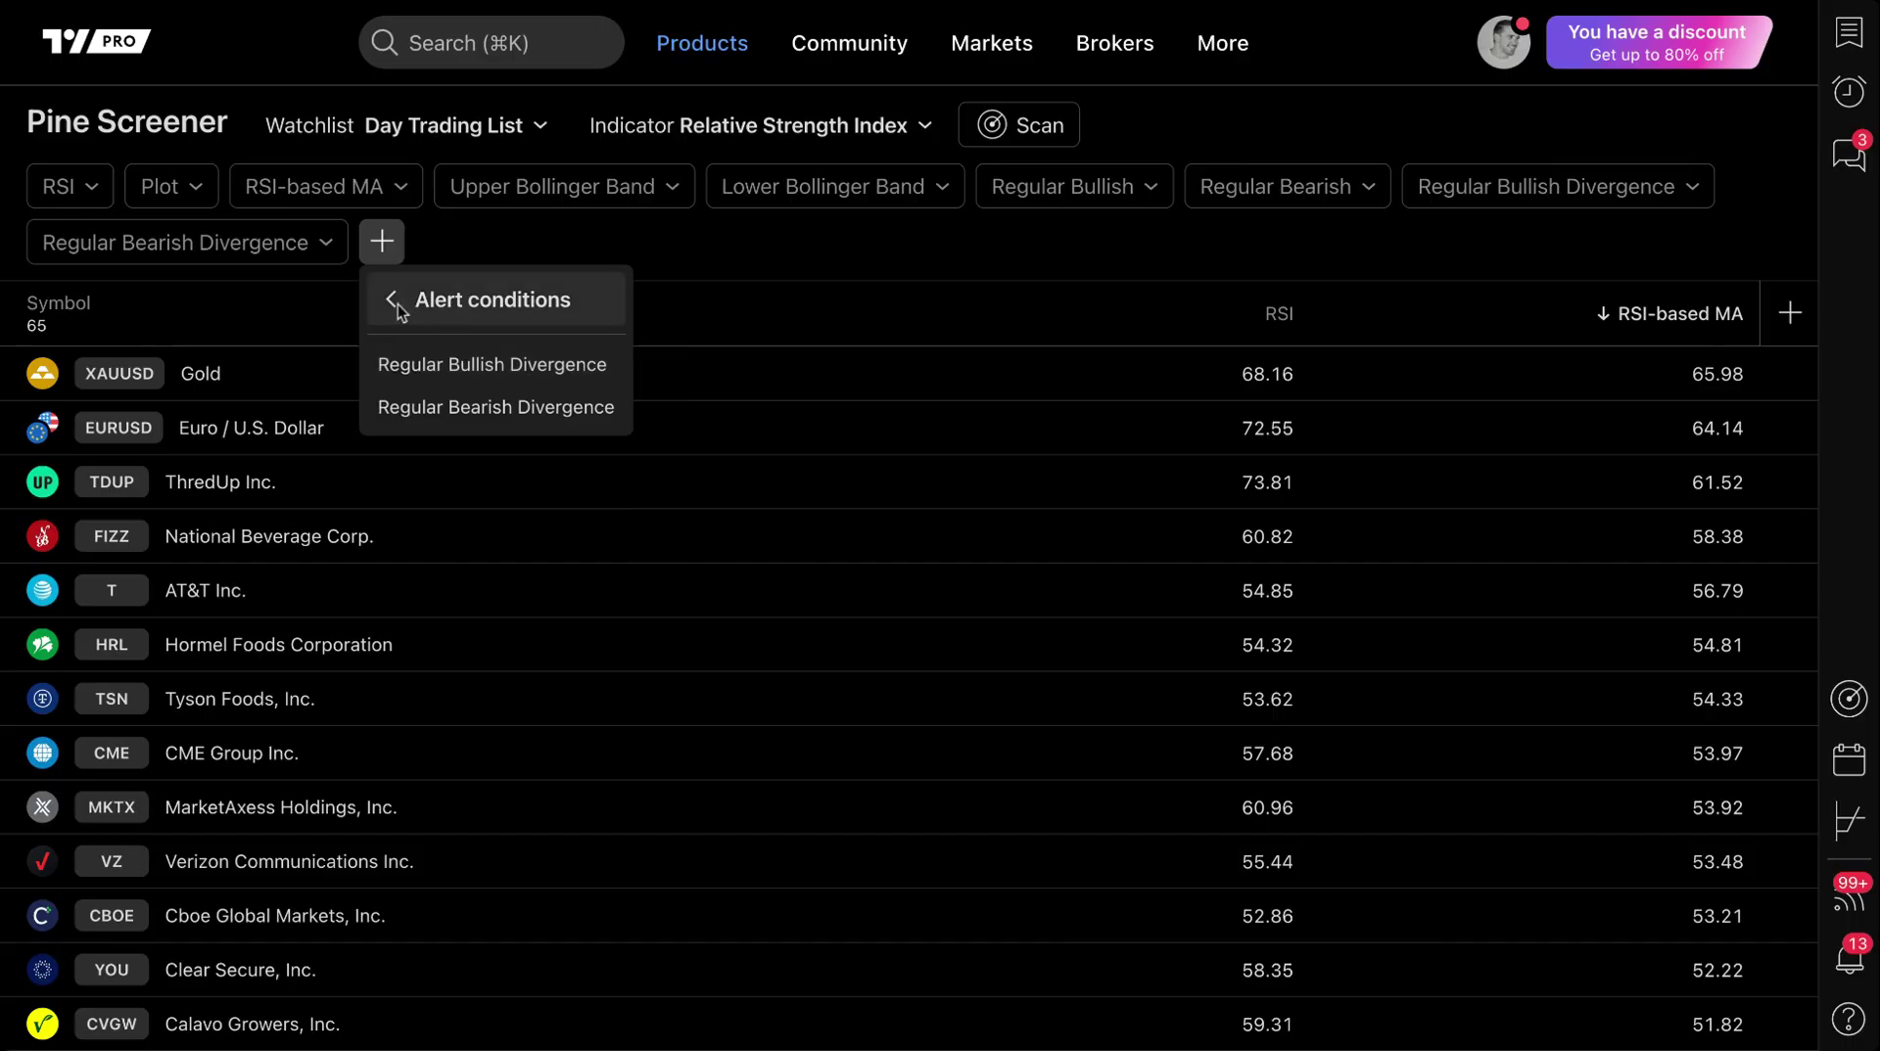
{"action": "left_click", "coordinate": [507, 244]}
Switch to Supercharts and add the RSI Divergence Indicator found by searching 'rsi'
{"action": "mouse_move", "coordinate": [705, 76]}
{"action": "left_click", "coordinate": [726, 120]}
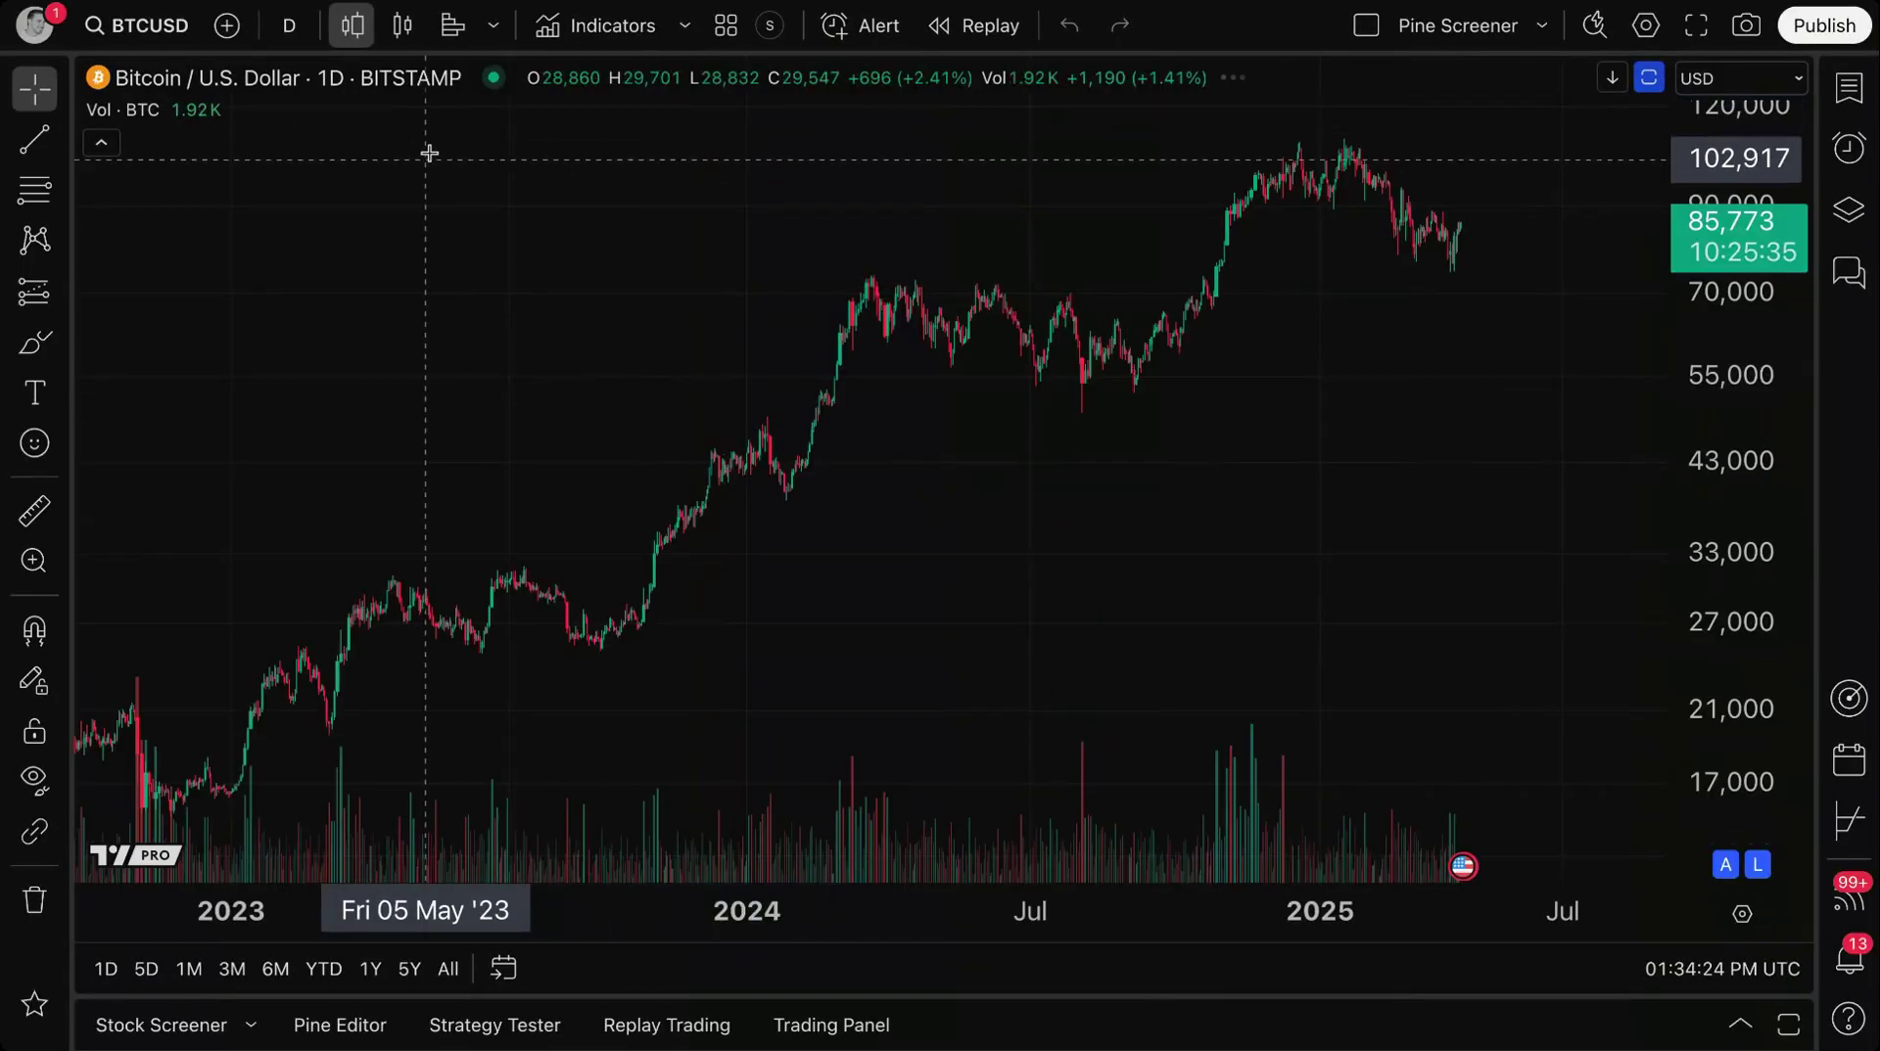
{"action": "left_click", "coordinate": [600, 25]}
{"action": "type", "text": "rsi"}
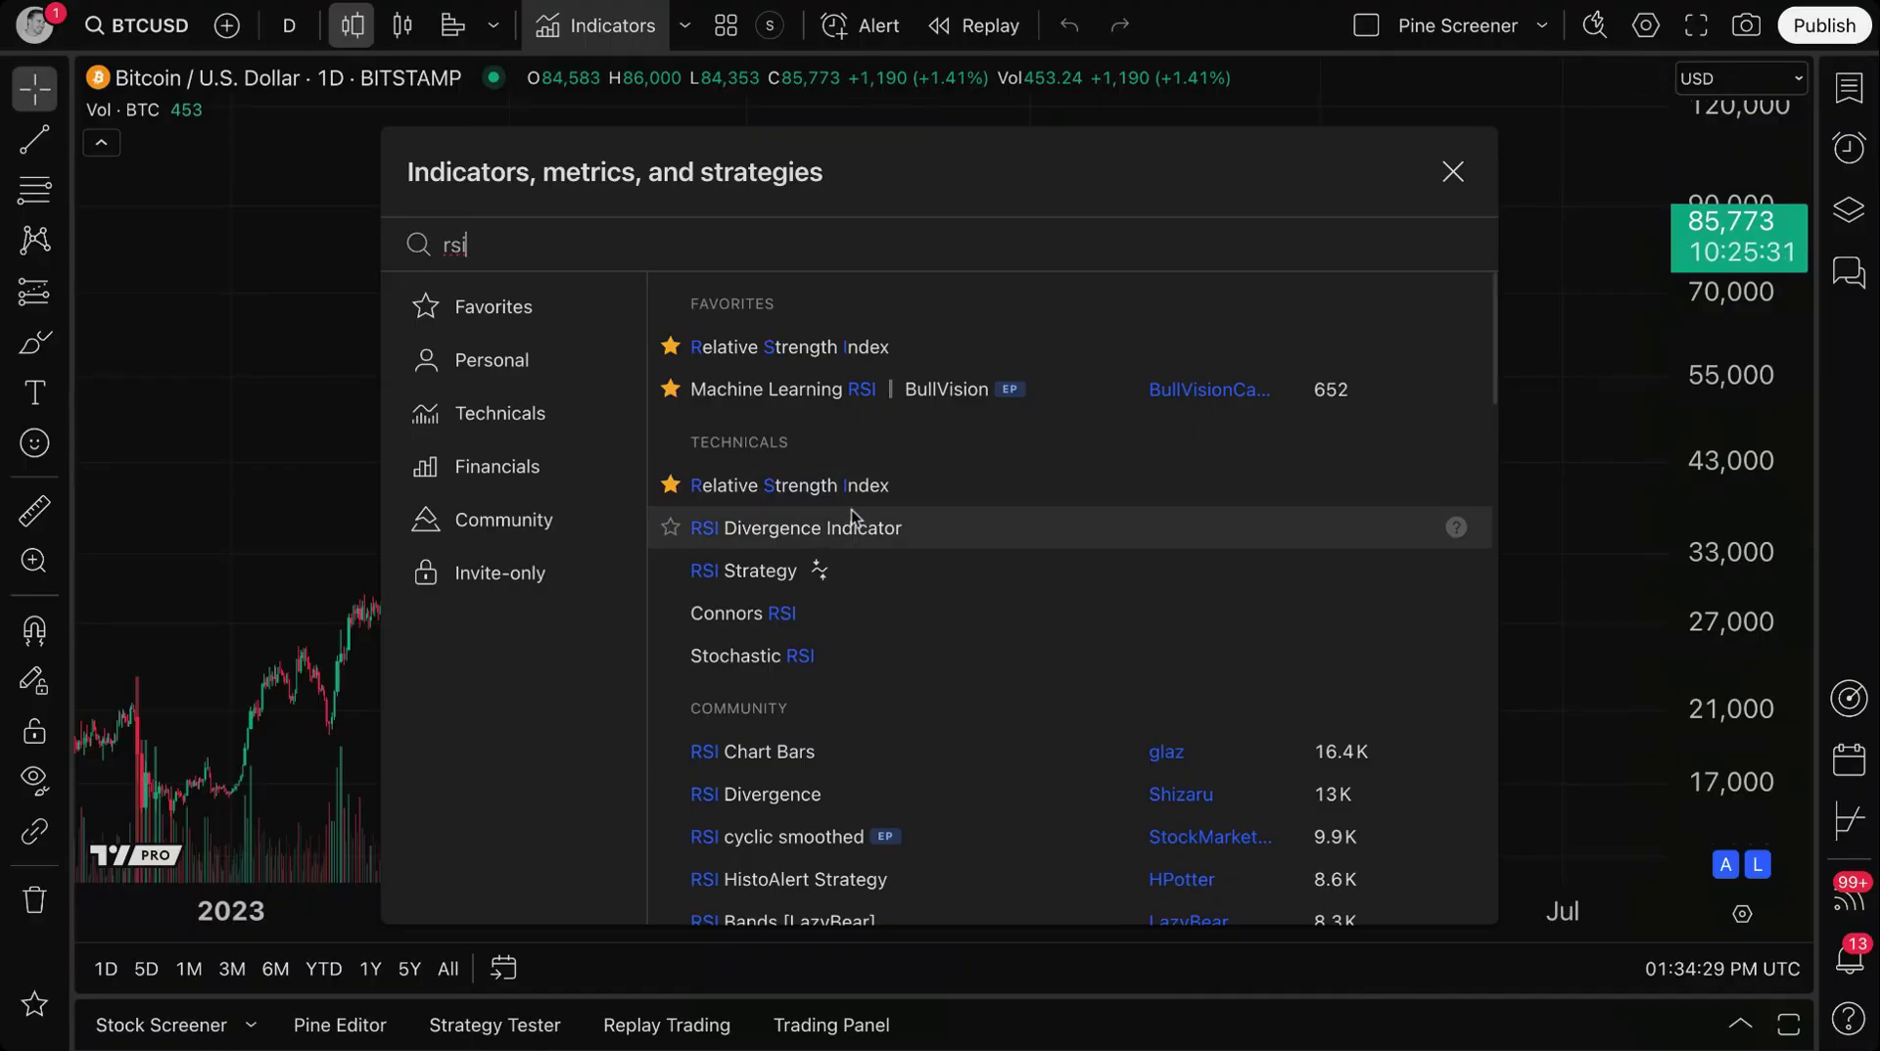
{"action": "left_click", "coordinate": [851, 519]}
{"action": "left_click", "coordinate": [1453, 171]}
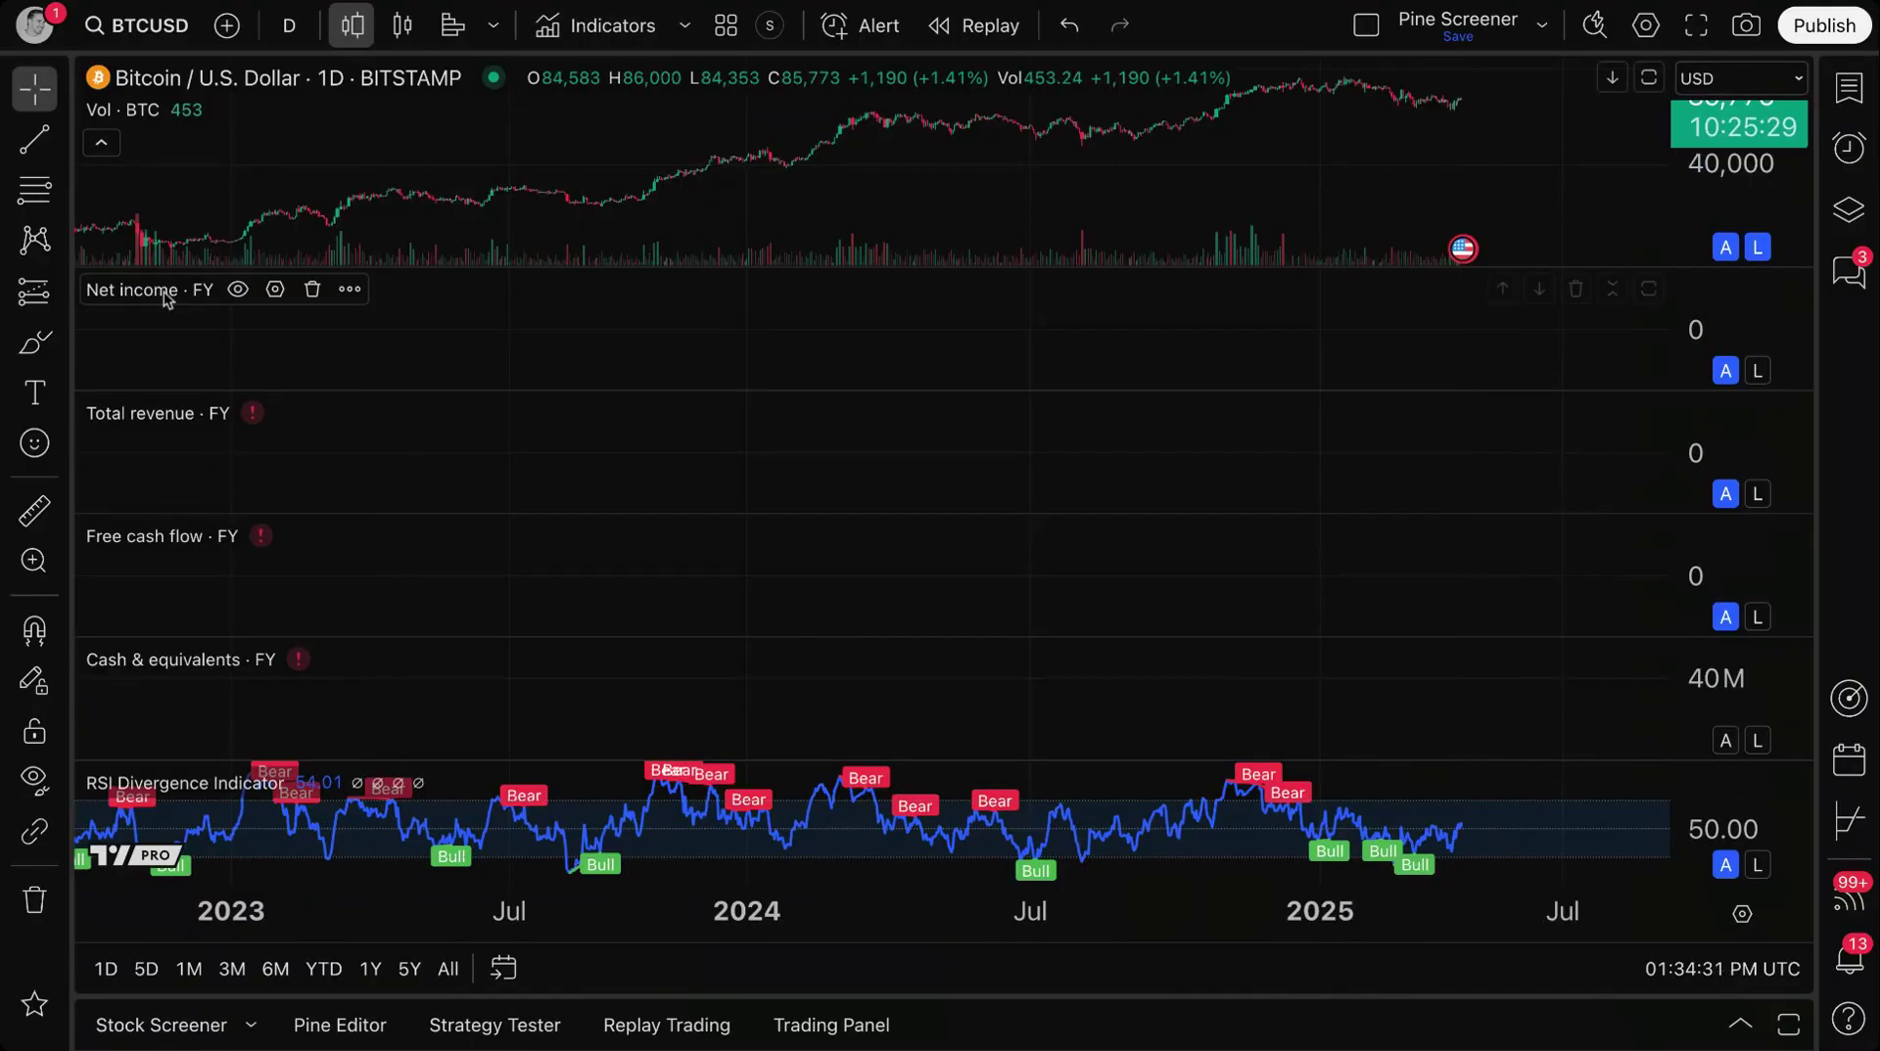
Delete the Net income, Total revenue, Free cash flow and Cash & equivalents panes, and enlarge the RSI pane
{"action": "left_click", "coordinate": [312, 288]}
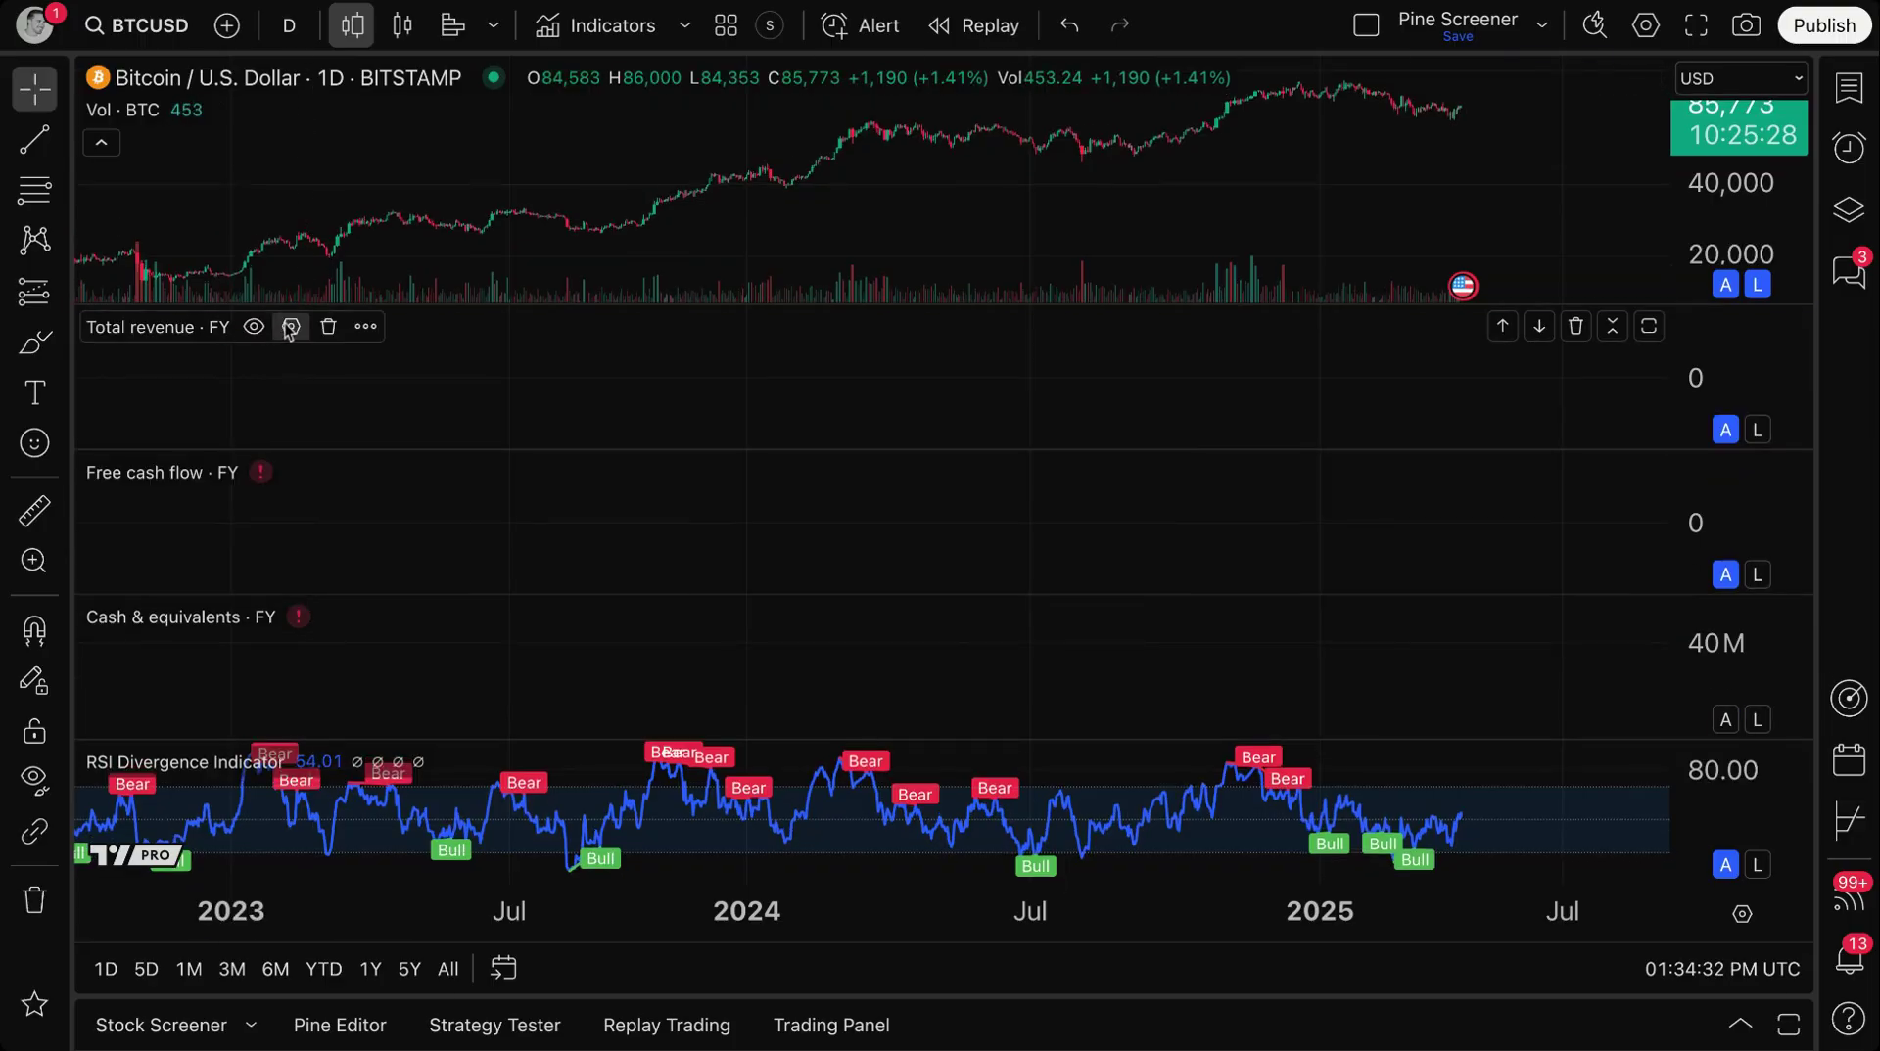
{"action": "left_click", "coordinate": [328, 326]}
{"action": "left_click", "coordinate": [336, 380]}
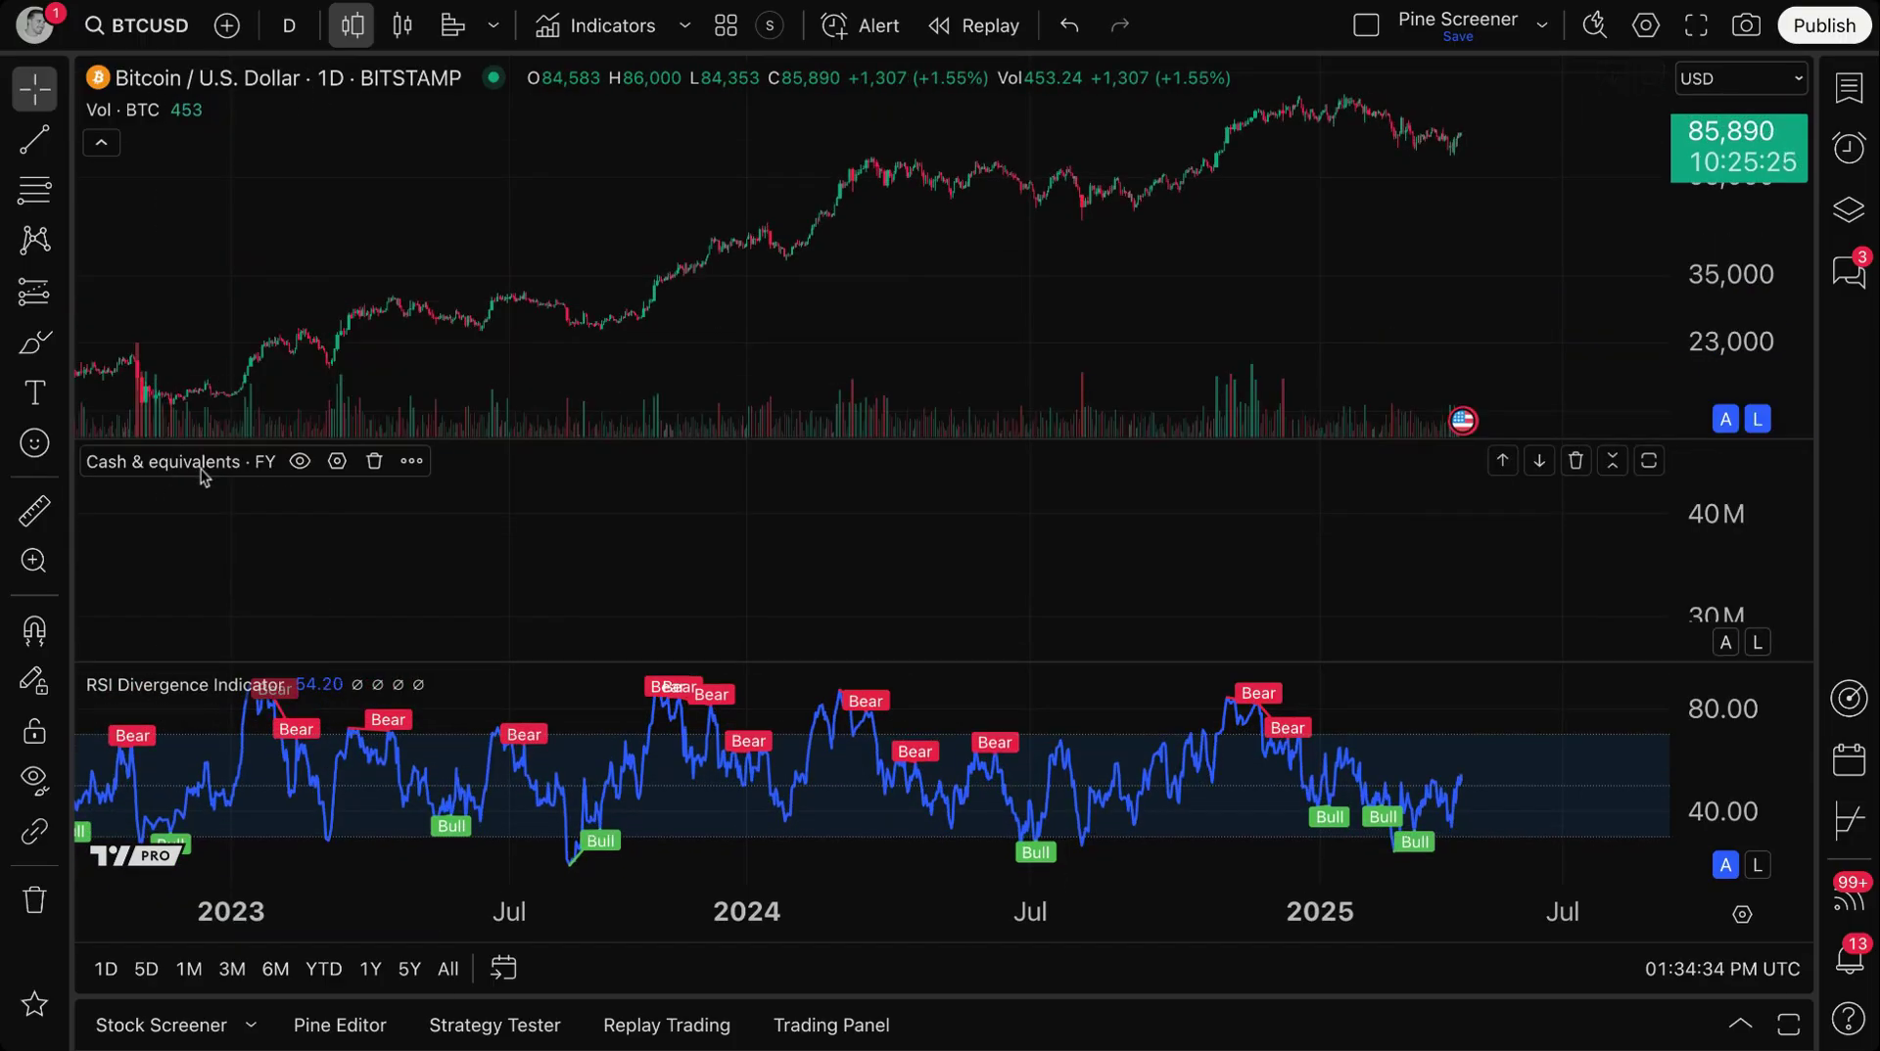
{"action": "left_click", "coordinate": [378, 463]}
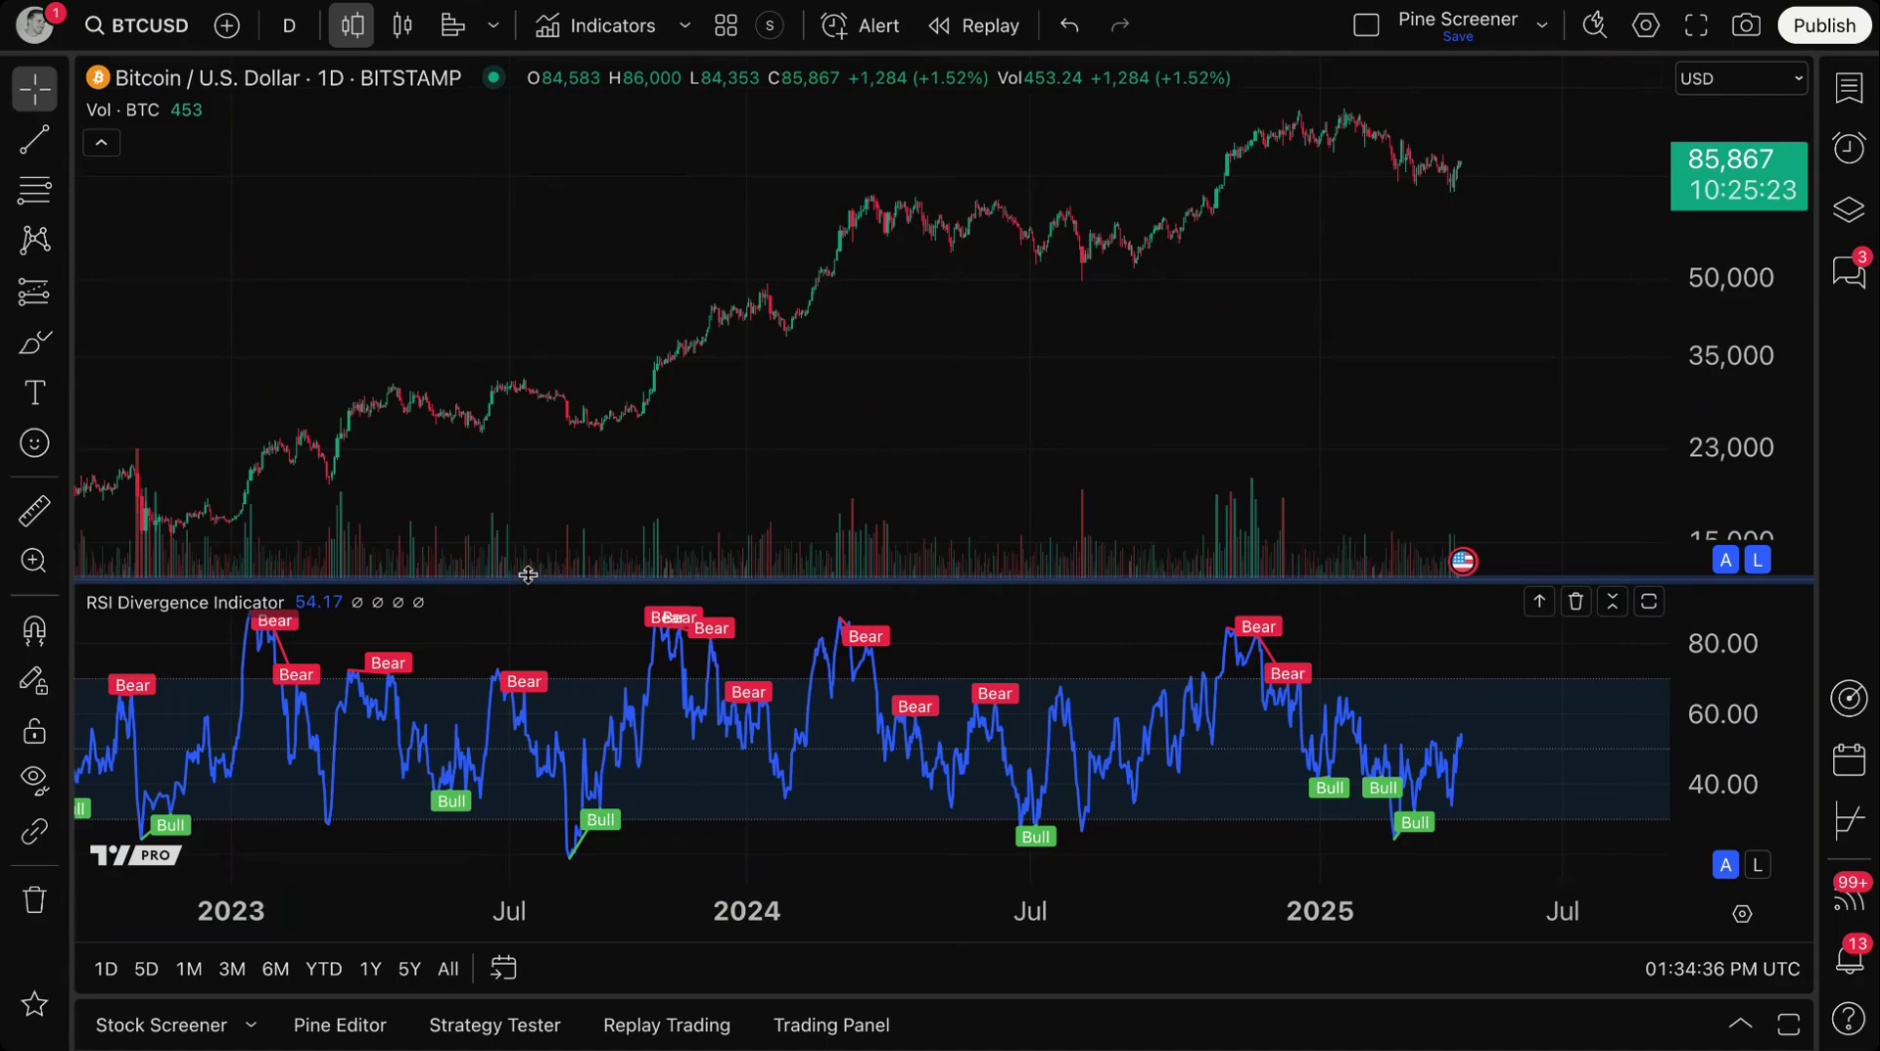
{"action": "left_click_drag", "start_coordinate": [539, 587], "coordinate": [555, 419]}
{"action": "left_click_drag", "start_coordinate": [789, 297], "coordinate": [482, 284]}
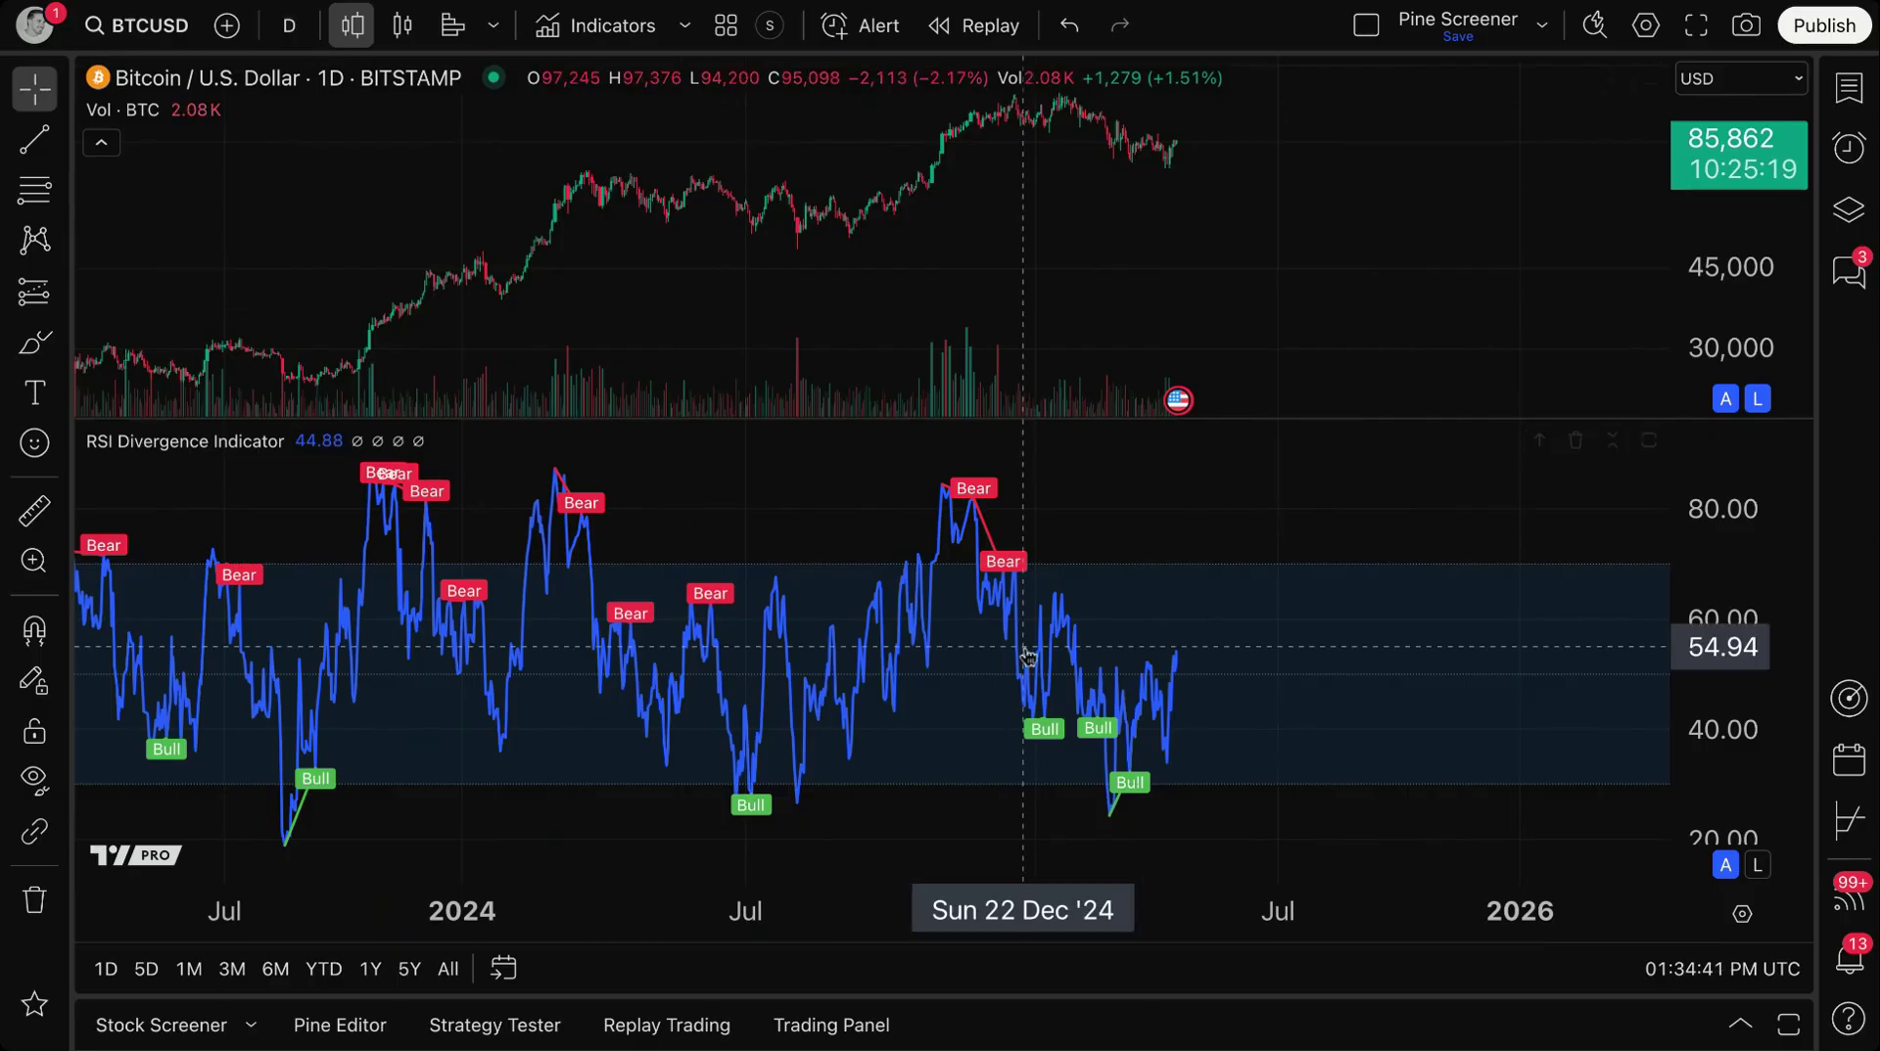
{"action": "scroll", "coordinate": [852, 244], "scroll_direction": "left", "scroll_amount": 3}
{"action": "scroll", "coordinate": [680, 202], "scroll_direction": "up", "scroll_amount": 5}
{"action": "scroll", "coordinate": [1137, 382], "scroll_direction": "left", "scroll_amount": 3}
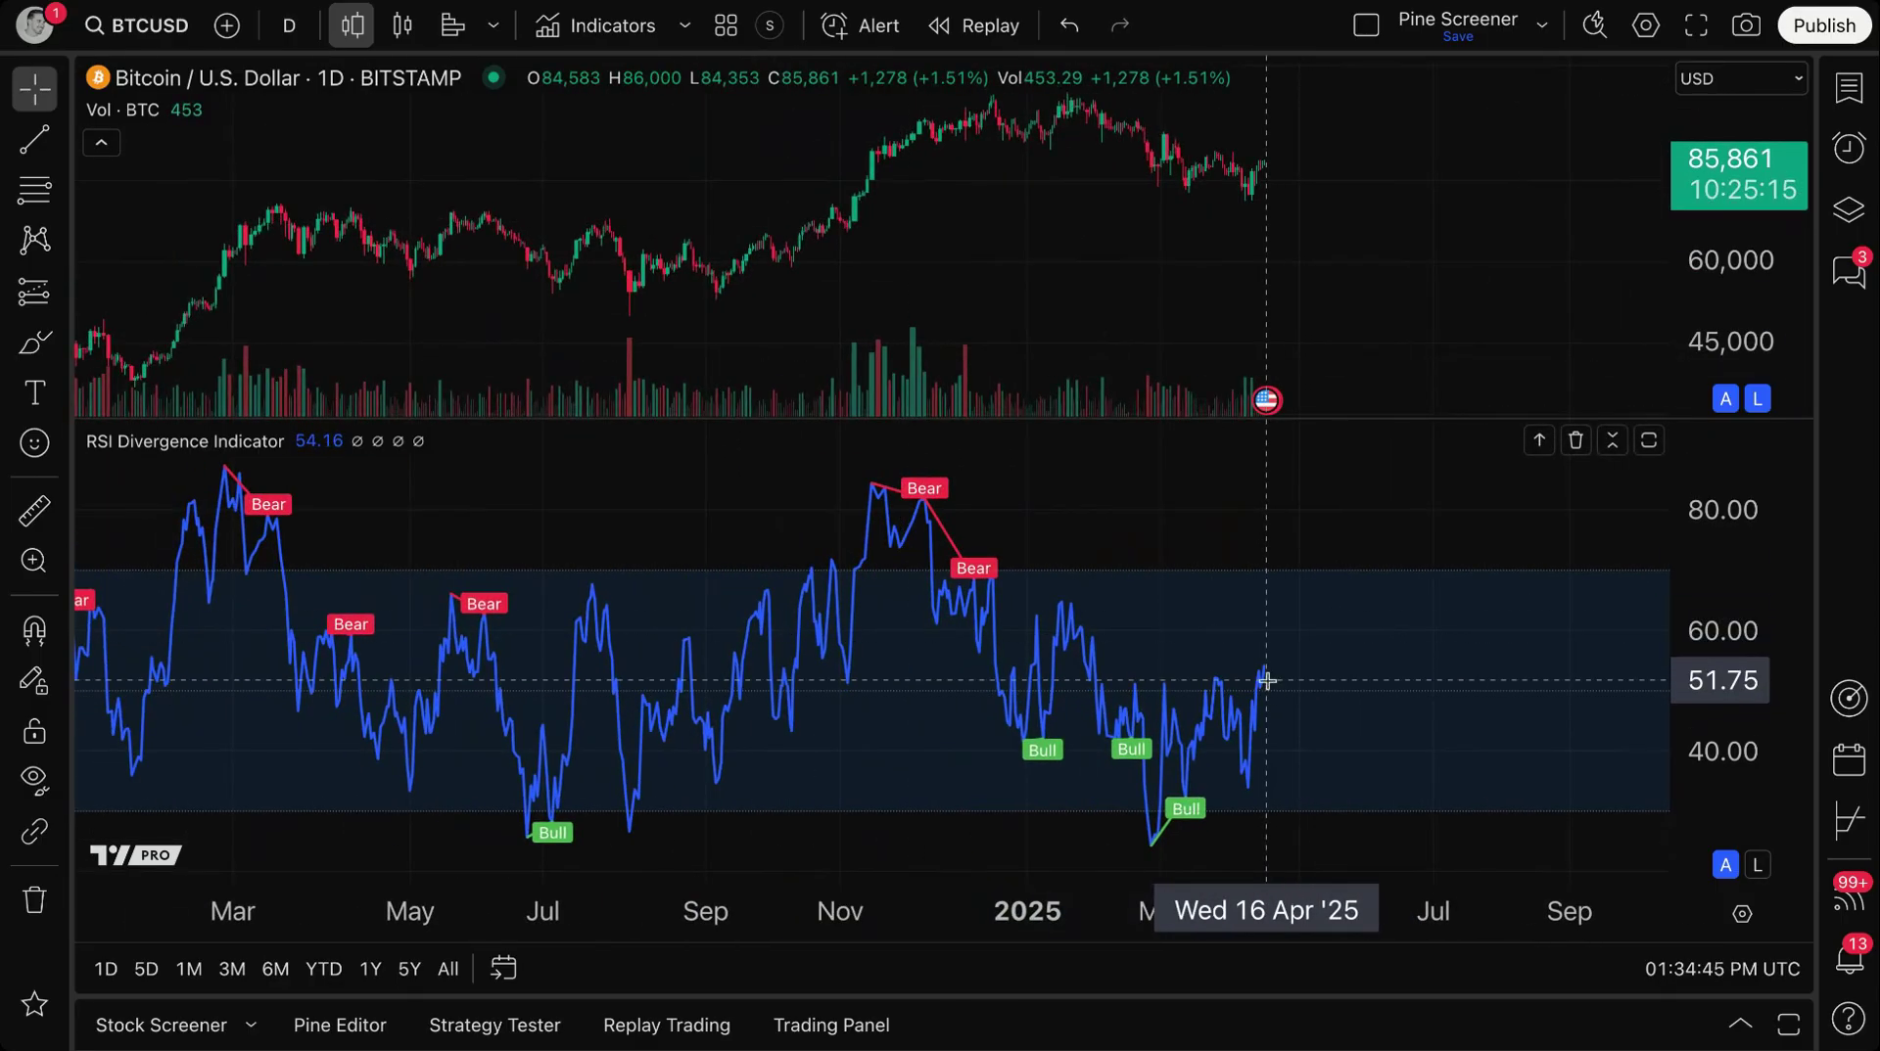
Review the RSI Divergence inputs (RSI period 14, pivot lookbacks 5, range 5–60) and close unchanged
{"action": "double_click", "coordinate": [1071, 629]}
{"action": "left_click", "coordinate": [724, 135]}
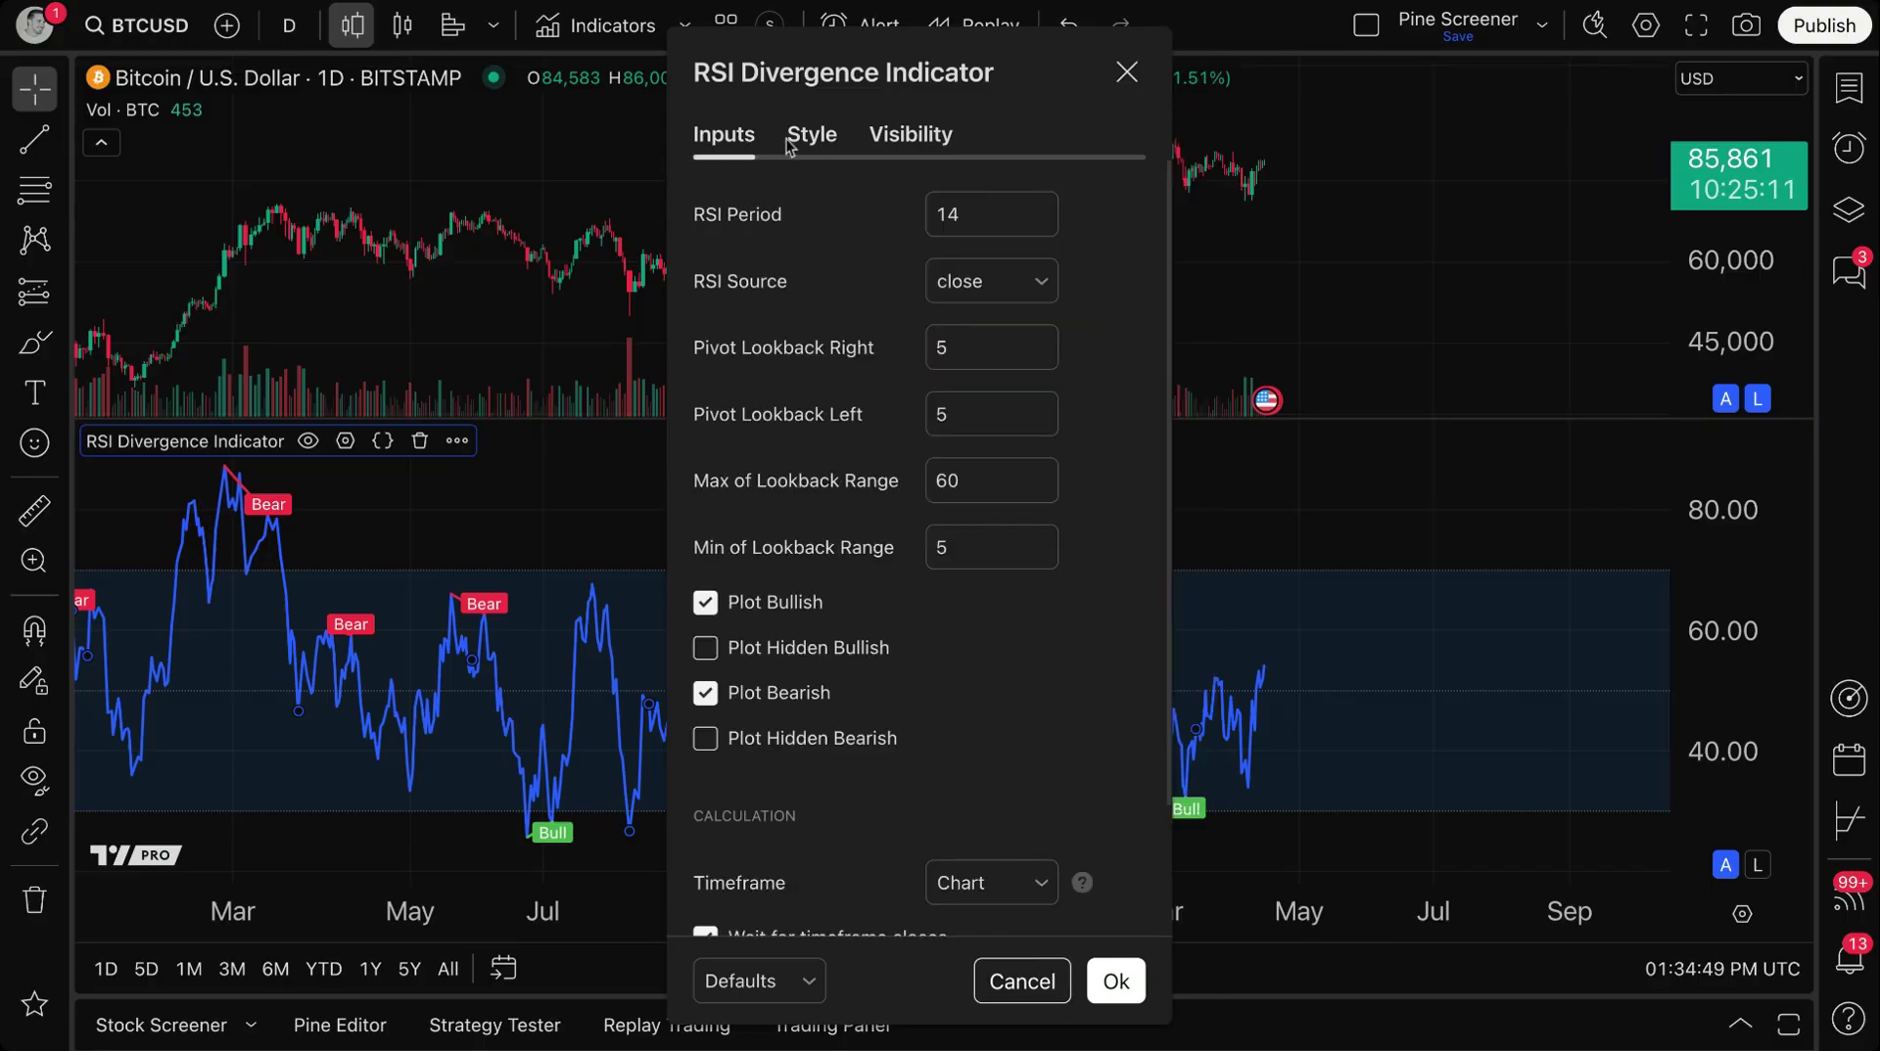
{"action": "scroll", "coordinate": [840, 693], "scroll_direction": "down", "scroll_amount": 3}
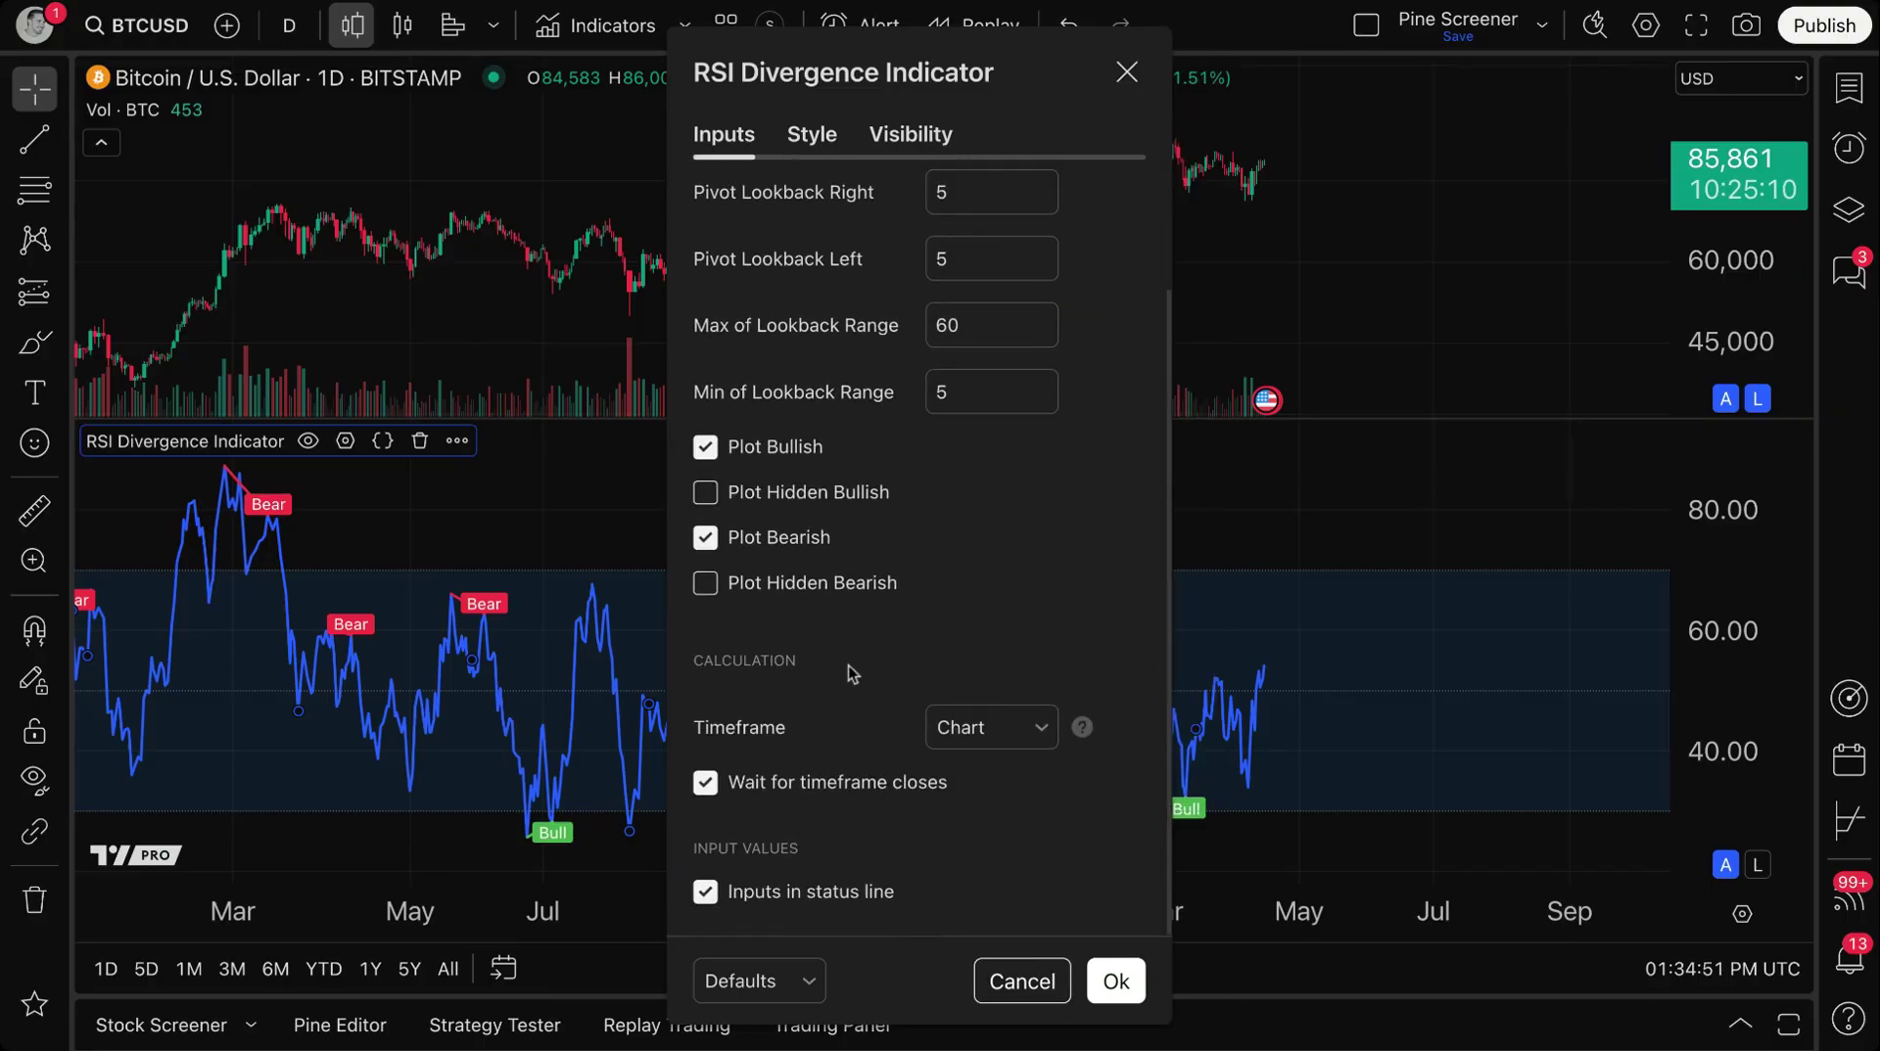
{"action": "scroll", "coordinate": [861, 627], "scroll_direction": "up", "scroll_amount": 3}
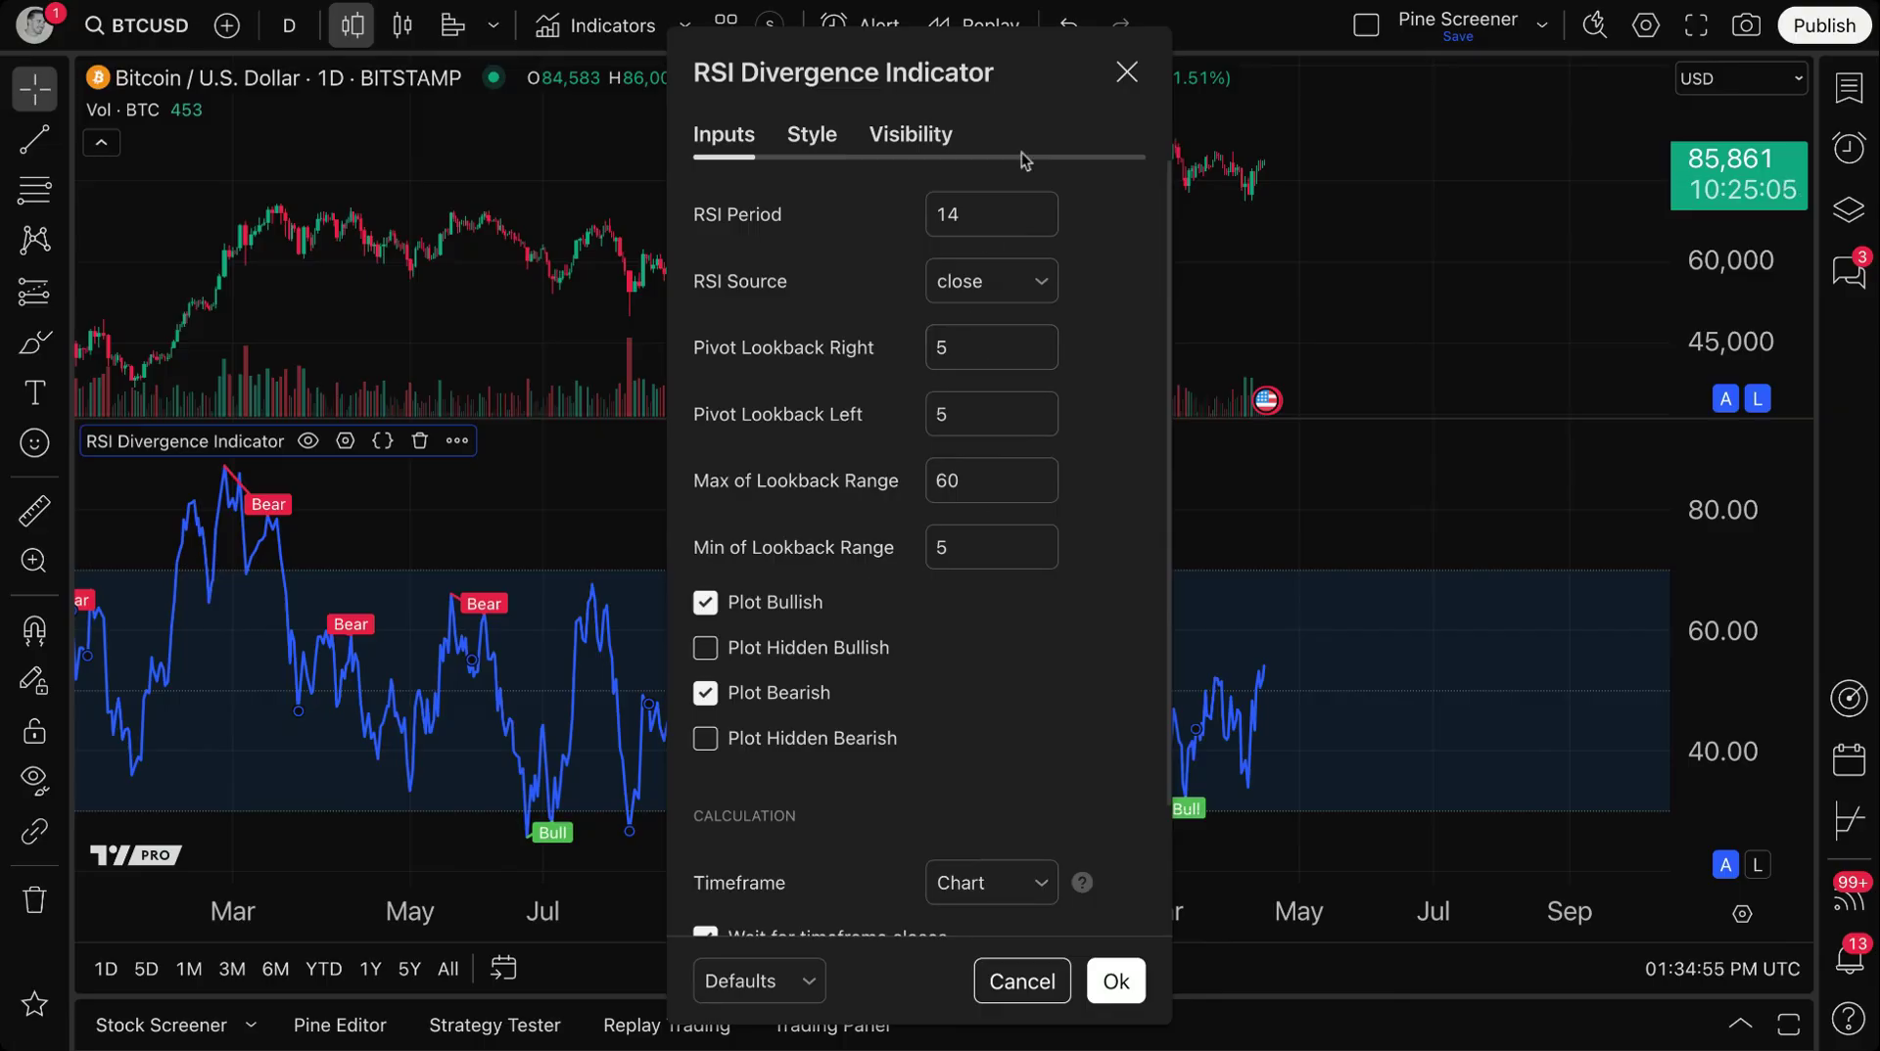
{"action": "left_click_drag", "start_coordinate": [1009, 94], "coordinate": [664, 95]}
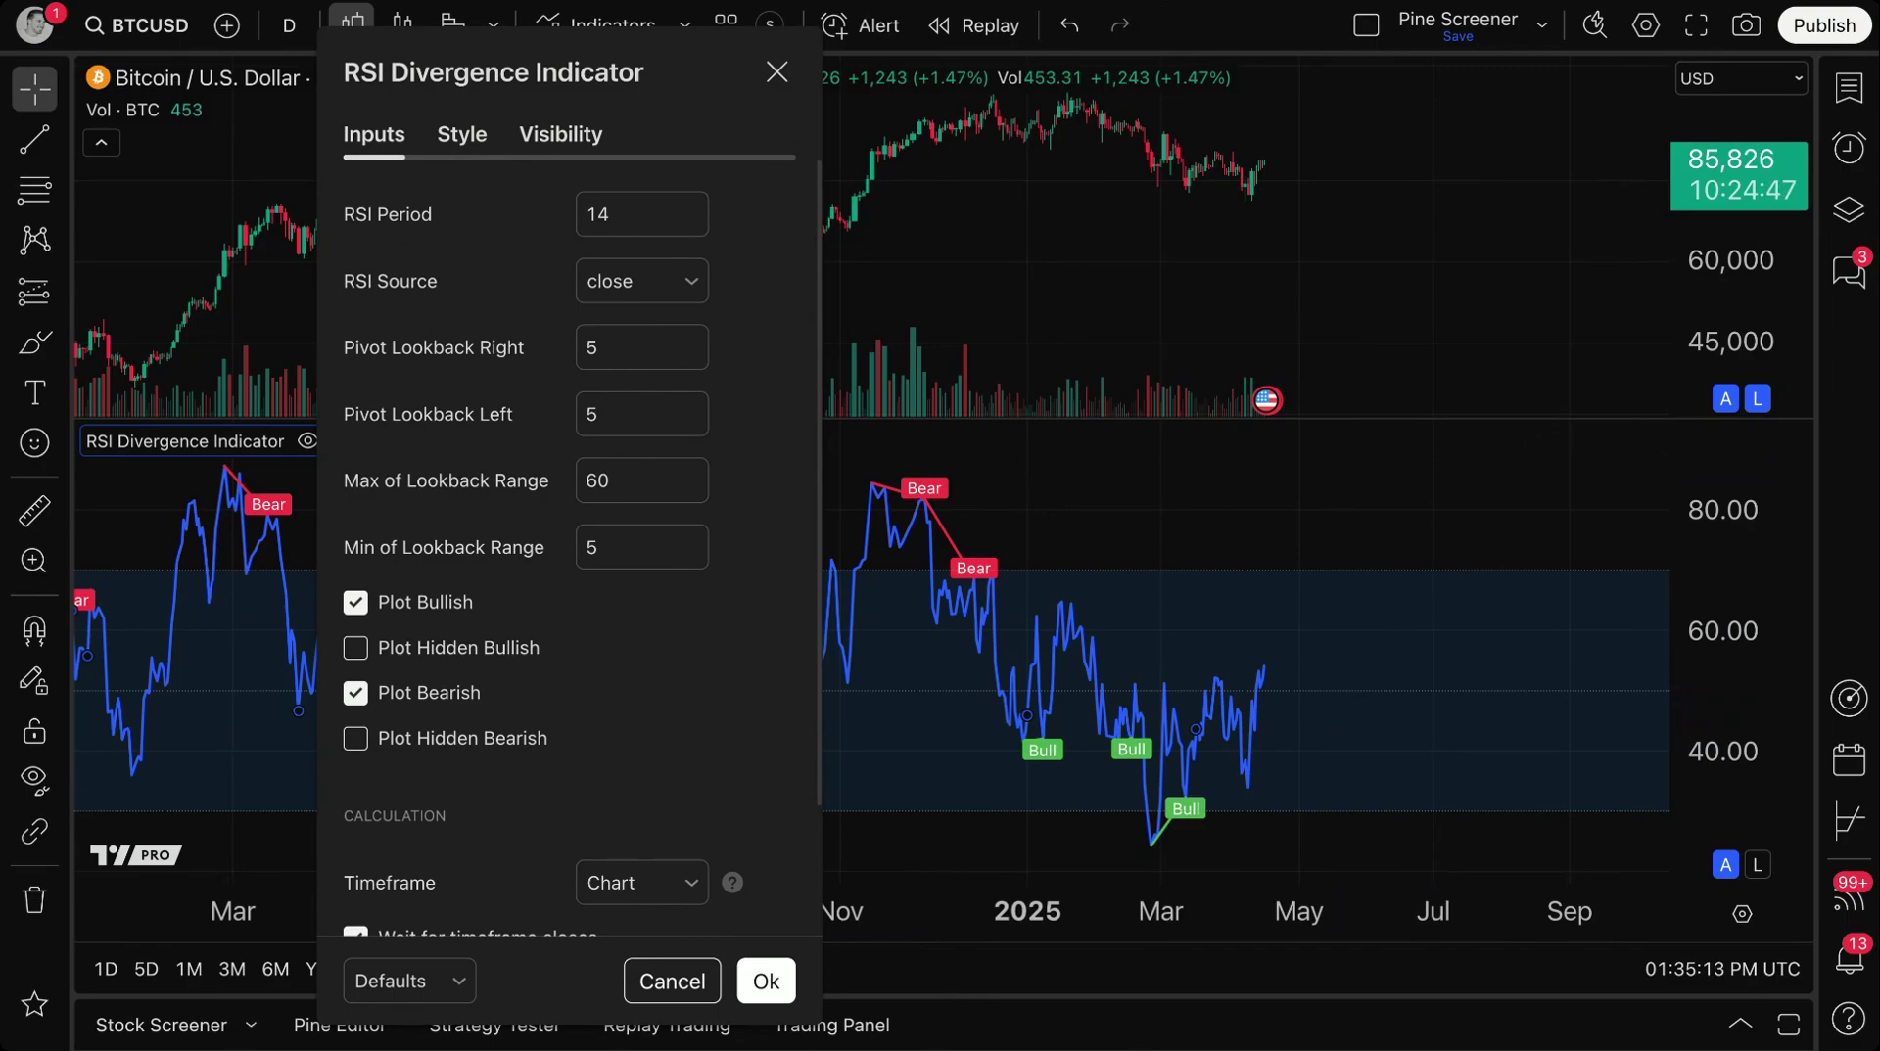
{"action": "left_click", "coordinate": [777, 71]}
Zoom and pan the BTCUSD chart onto the Nov 2024–Apr 2025 Bull and Bear divergence labels
{"action": "scroll", "coordinate": [781, 294], "scroll_direction": "up", "scroll_amount": 3}
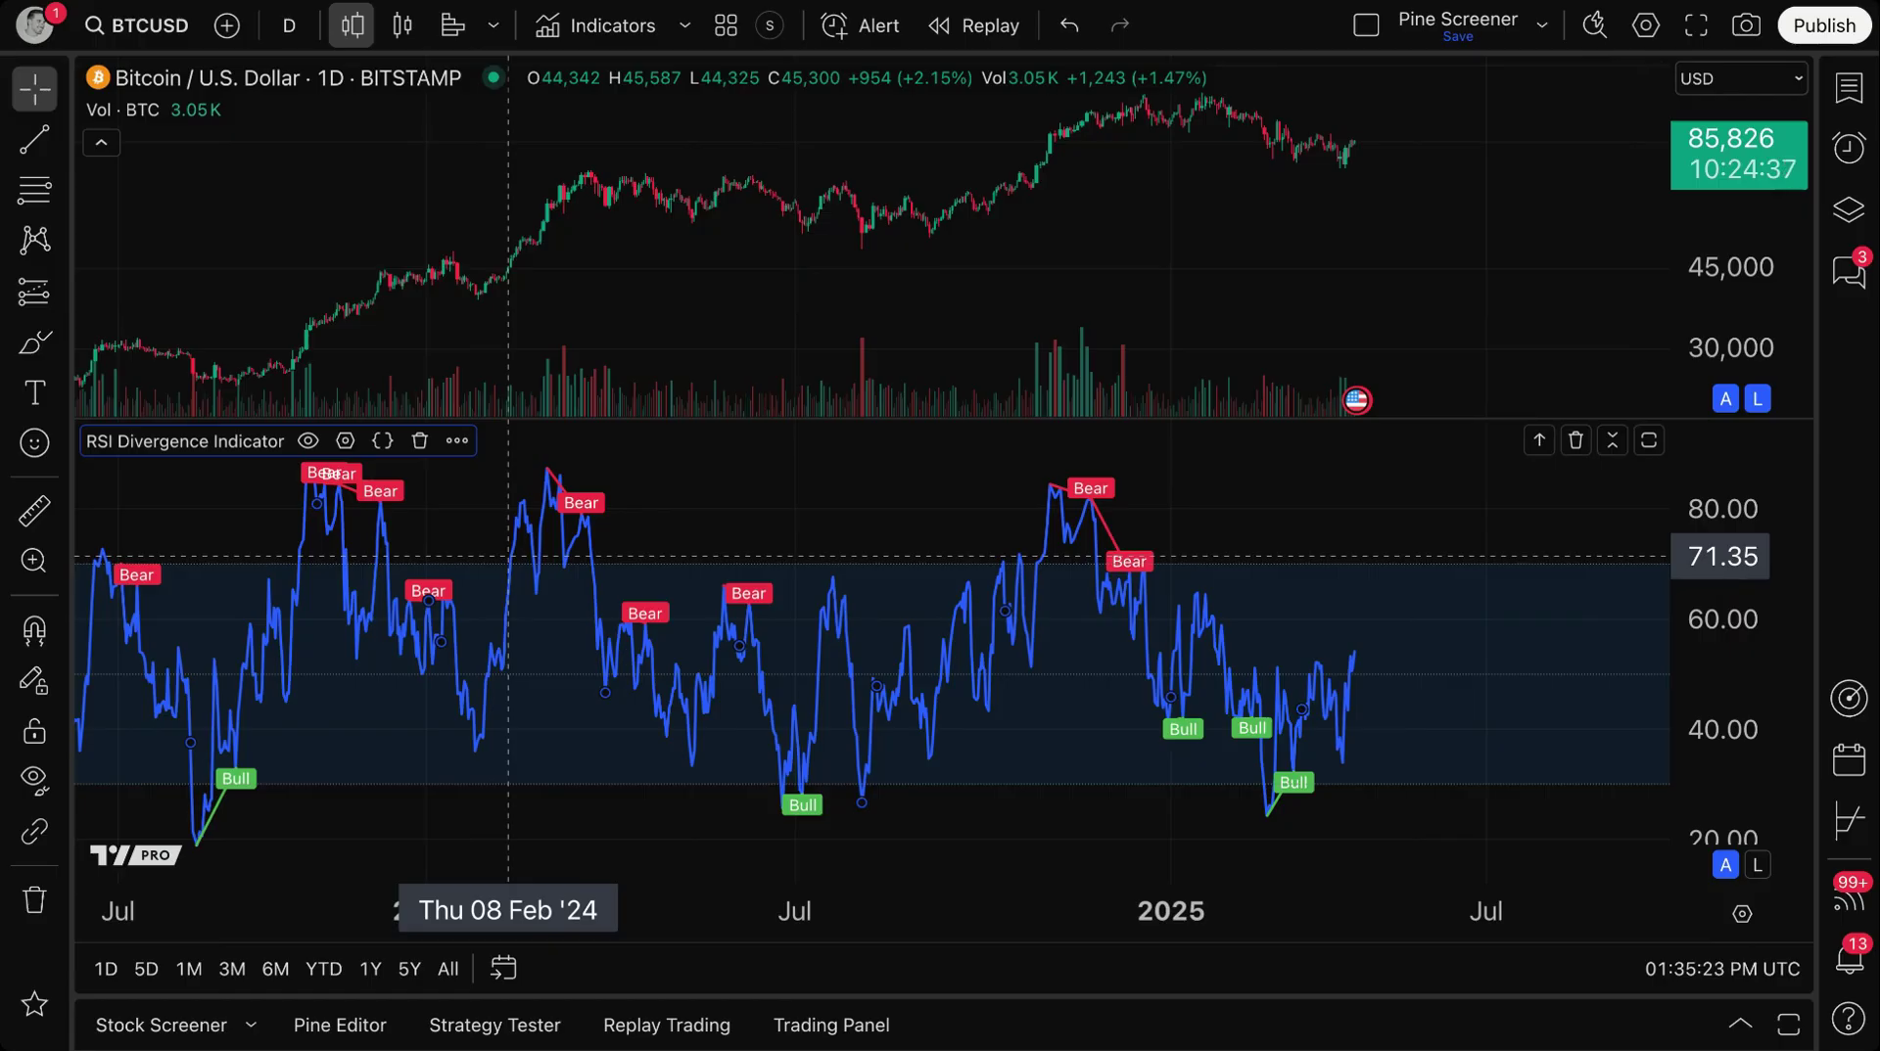
{"action": "scroll", "coordinate": [508, 556], "scroll_direction": "down", "scroll_amount": 1}
{"action": "scroll", "coordinate": [1092, 529], "scroll_direction": "up", "scroll_amount": 5}
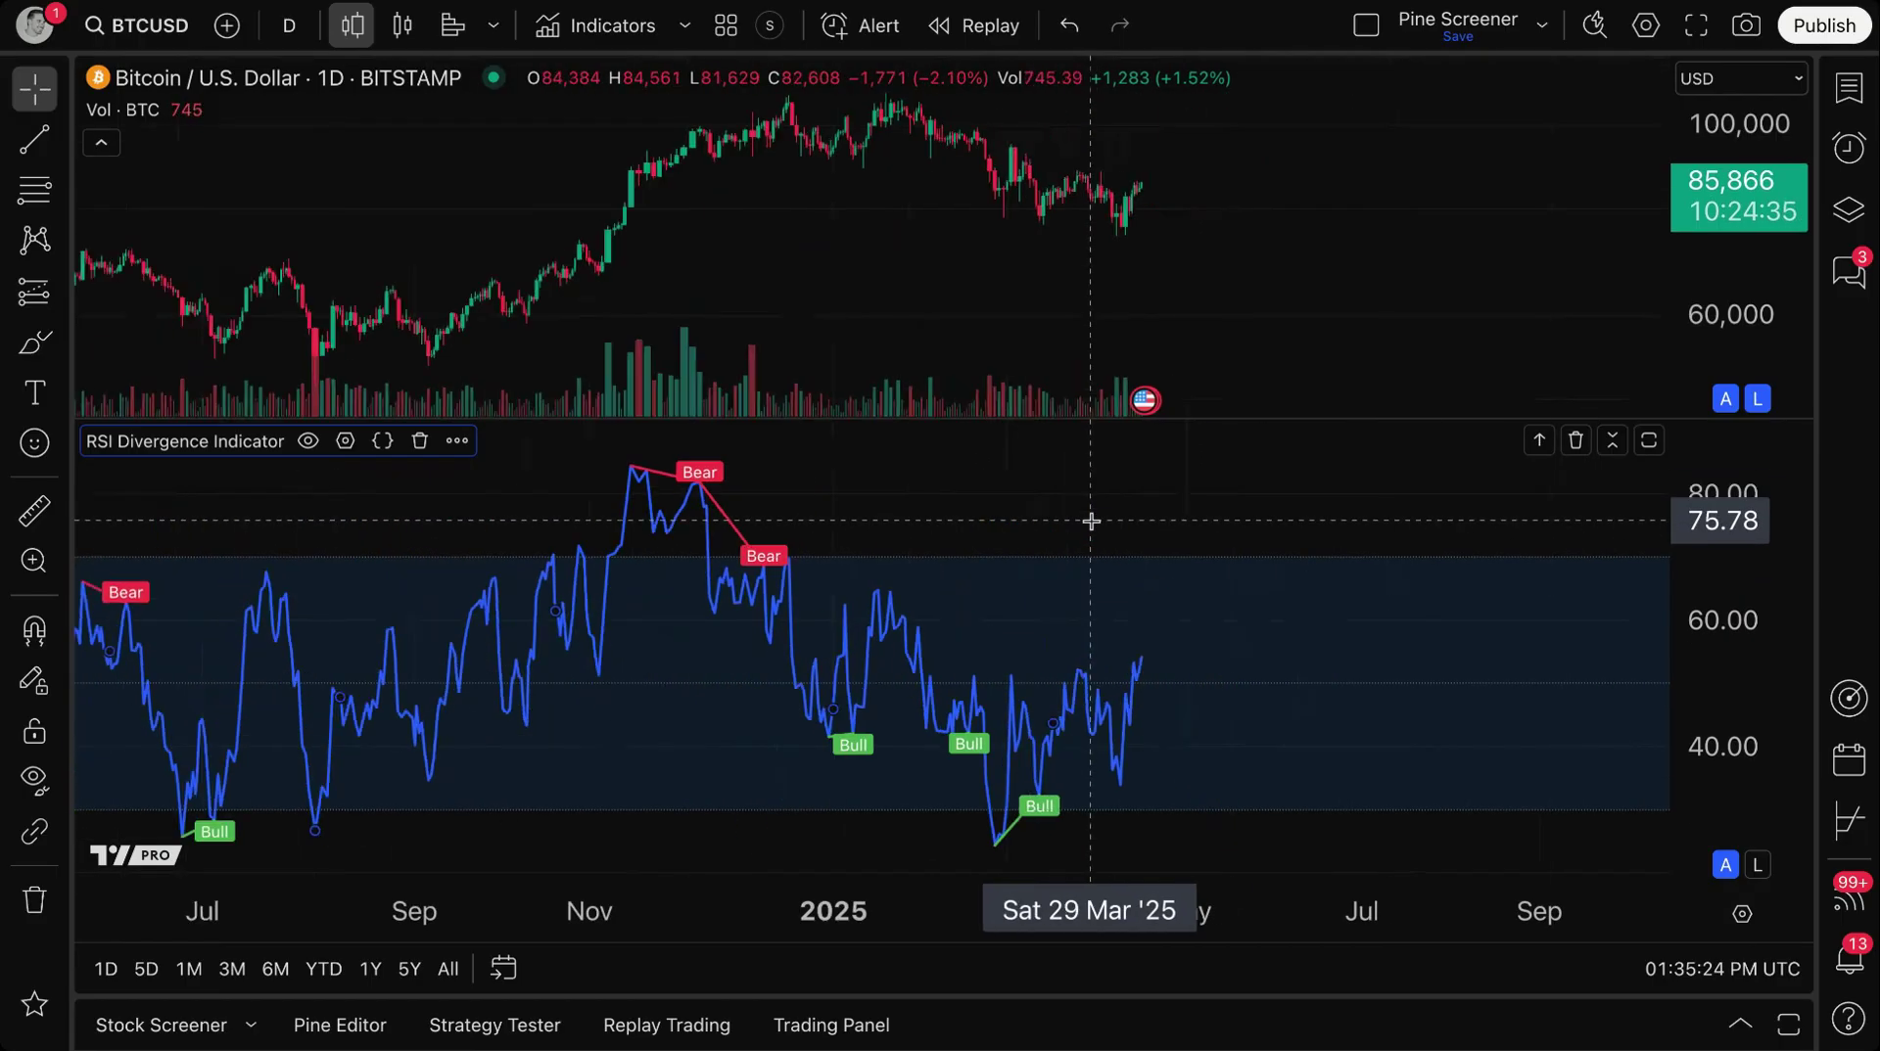
{"action": "scroll", "coordinate": [692, 347], "scroll_direction": "up", "scroll_amount": 2}
{"action": "left_click_drag", "start_coordinate": [692, 348], "coordinate": [1019, 327]}
{"action": "scroll", "coordinate": [1025, 327], "scroll_direction": "up", "scroll_amount": 2}
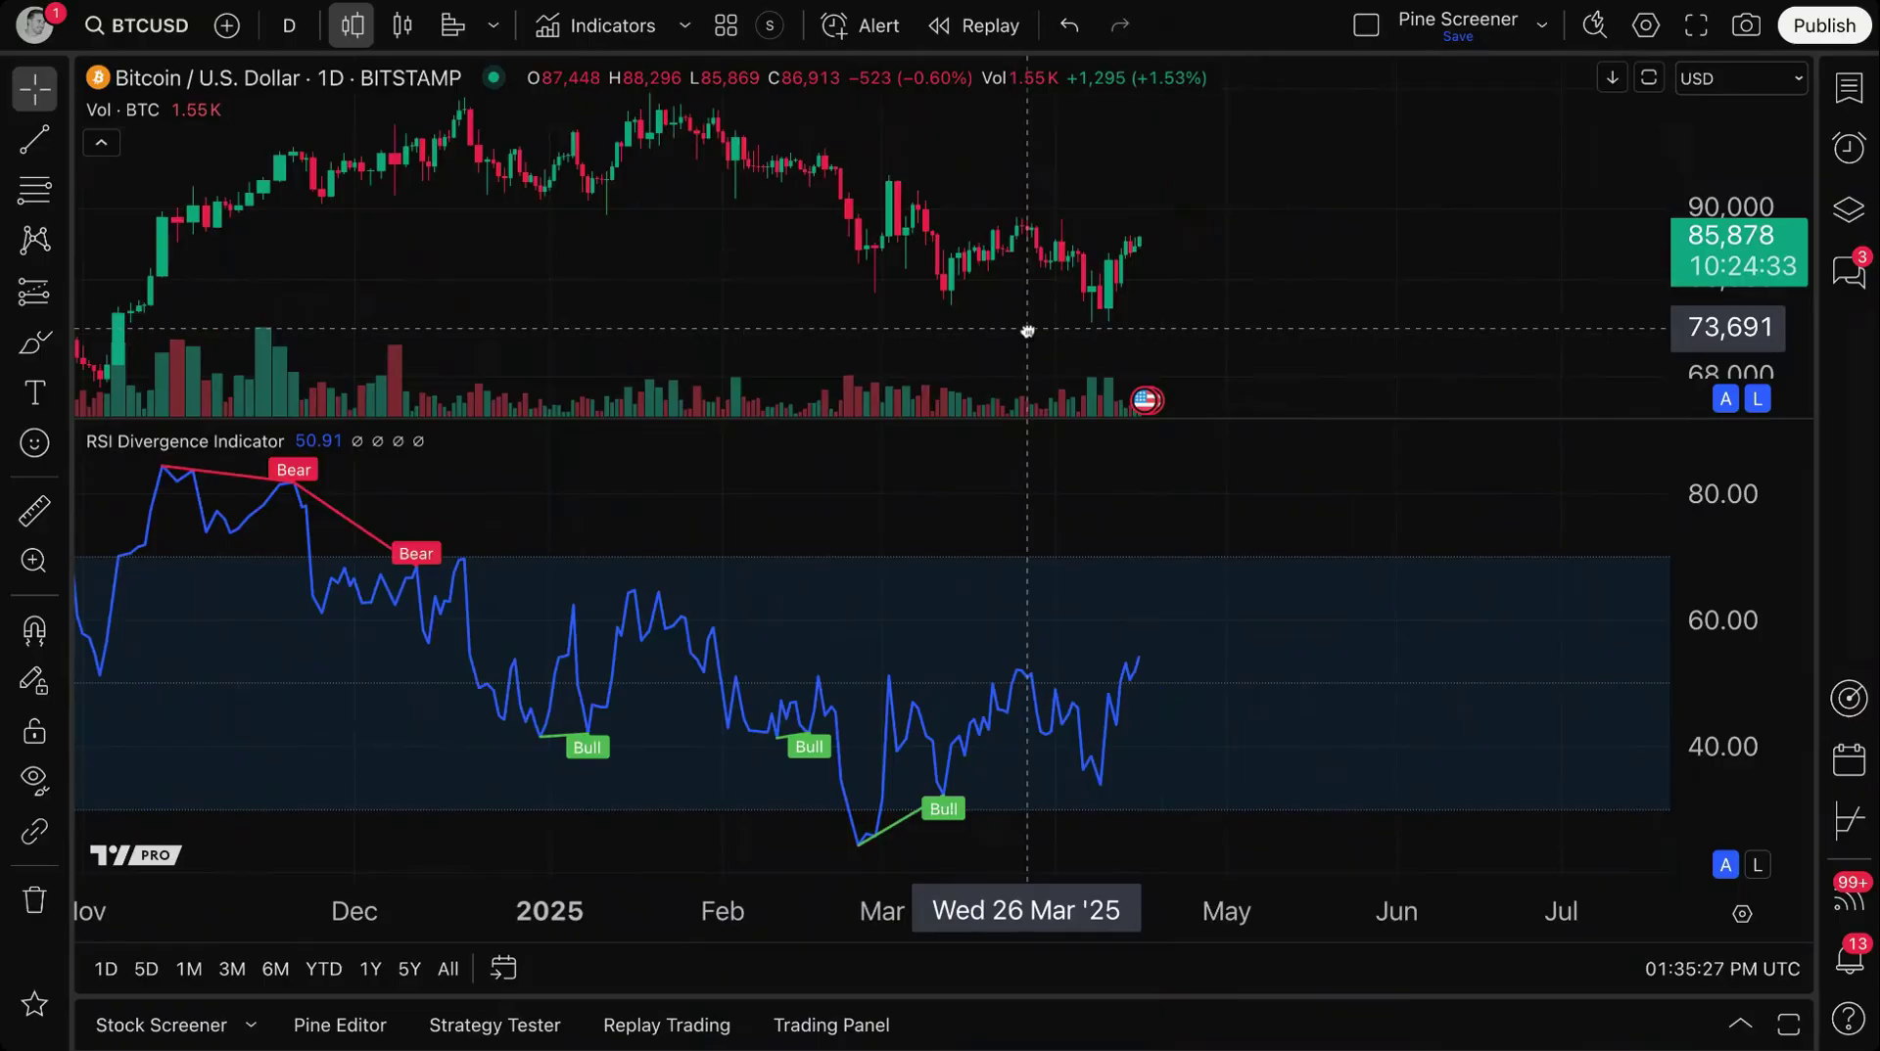